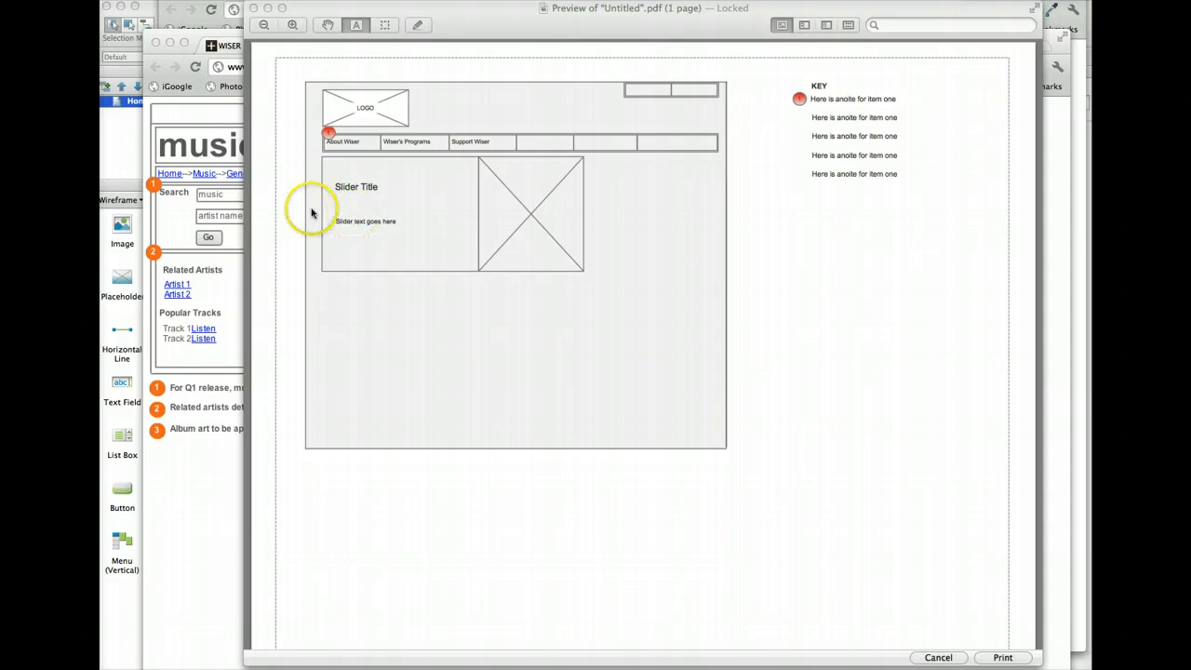
Switch to Chrome and examine the wireframe.gif, music store and wireframeshowcase.jpg example wireframes
click(206, 456)
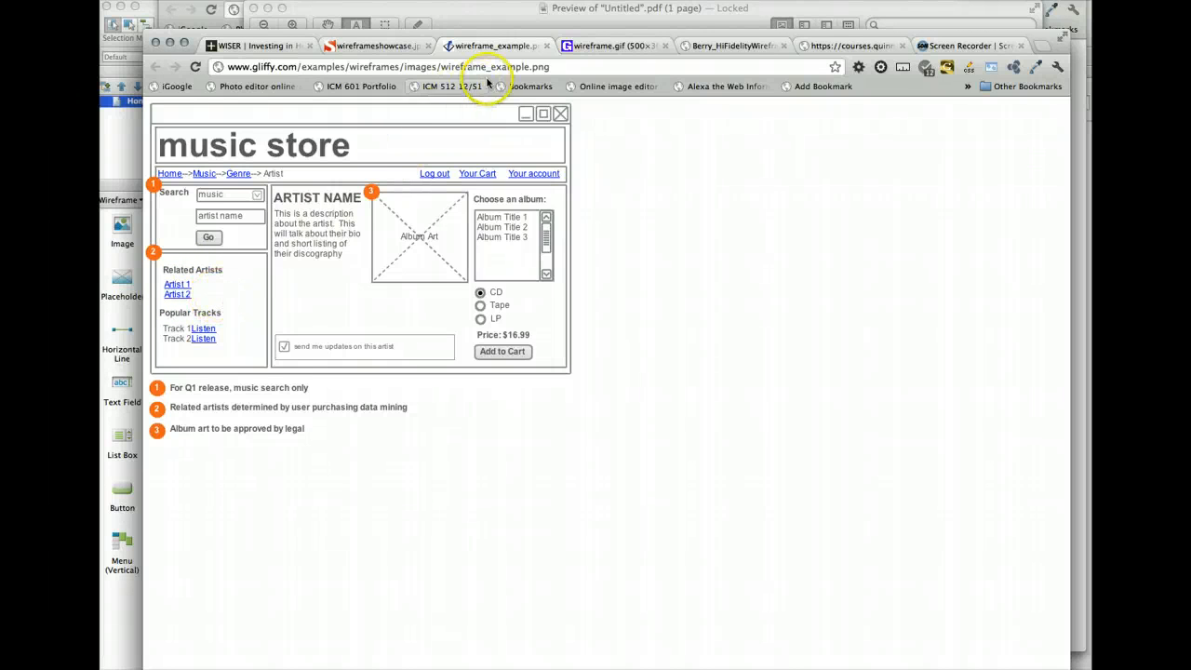
click(588, 49)
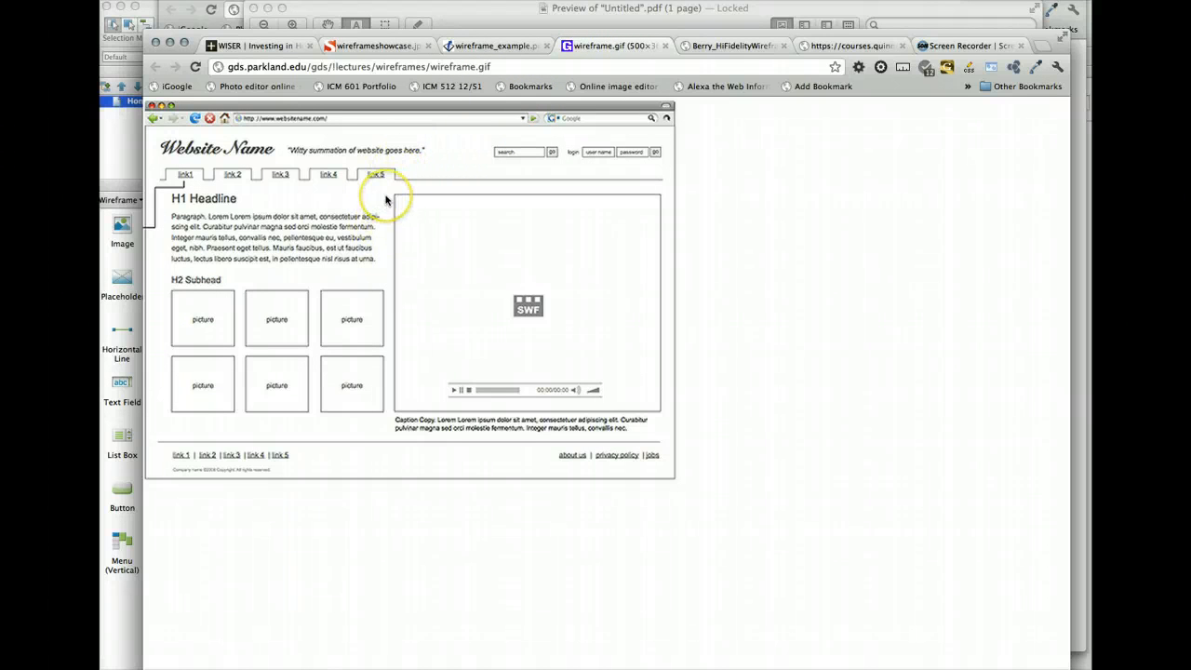
key(super+minus)
key(super+minus)
key(super+minus)
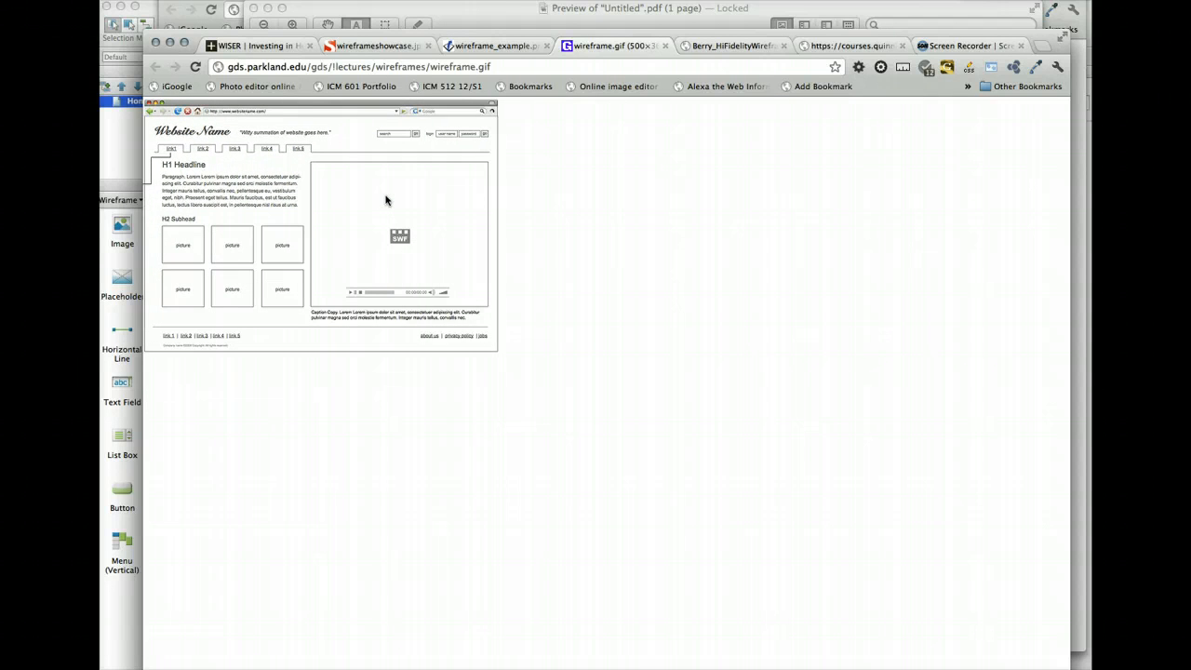
key(super+equal)
key(super+equal)
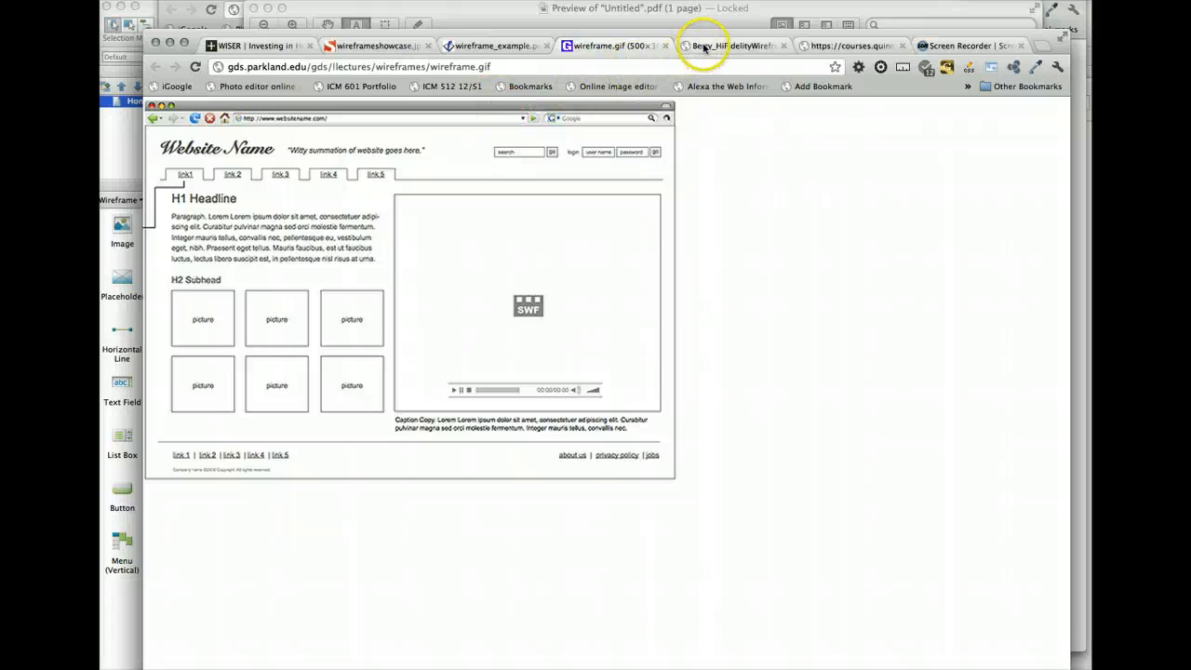
click(502, 45)
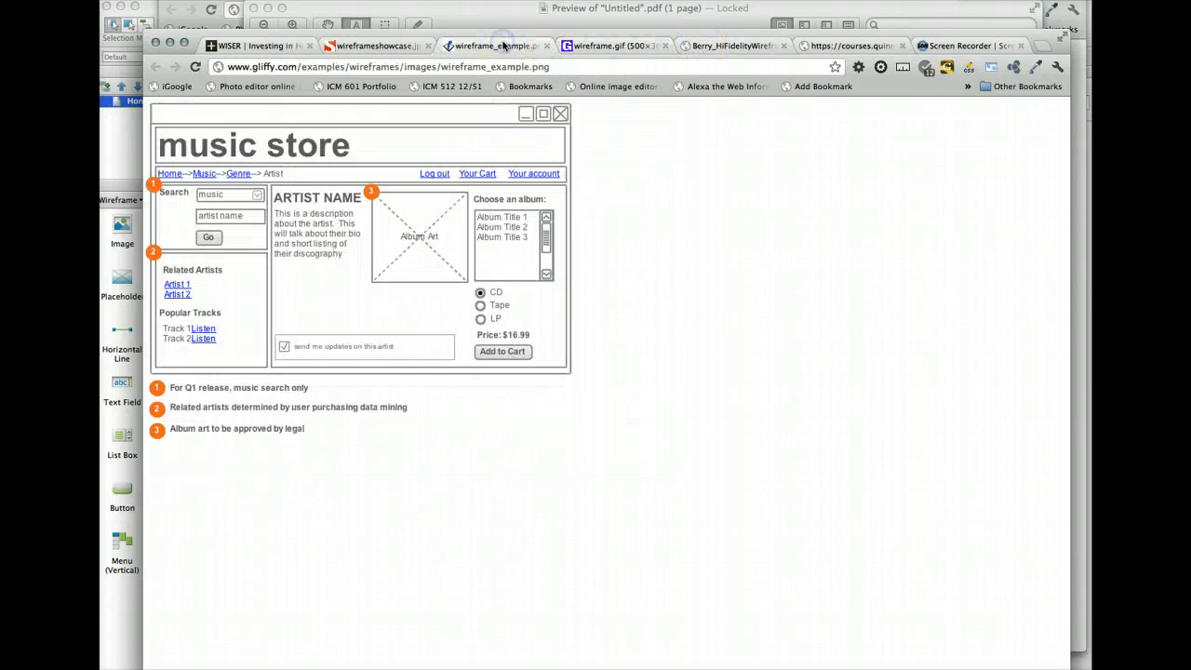
click(396, 46)
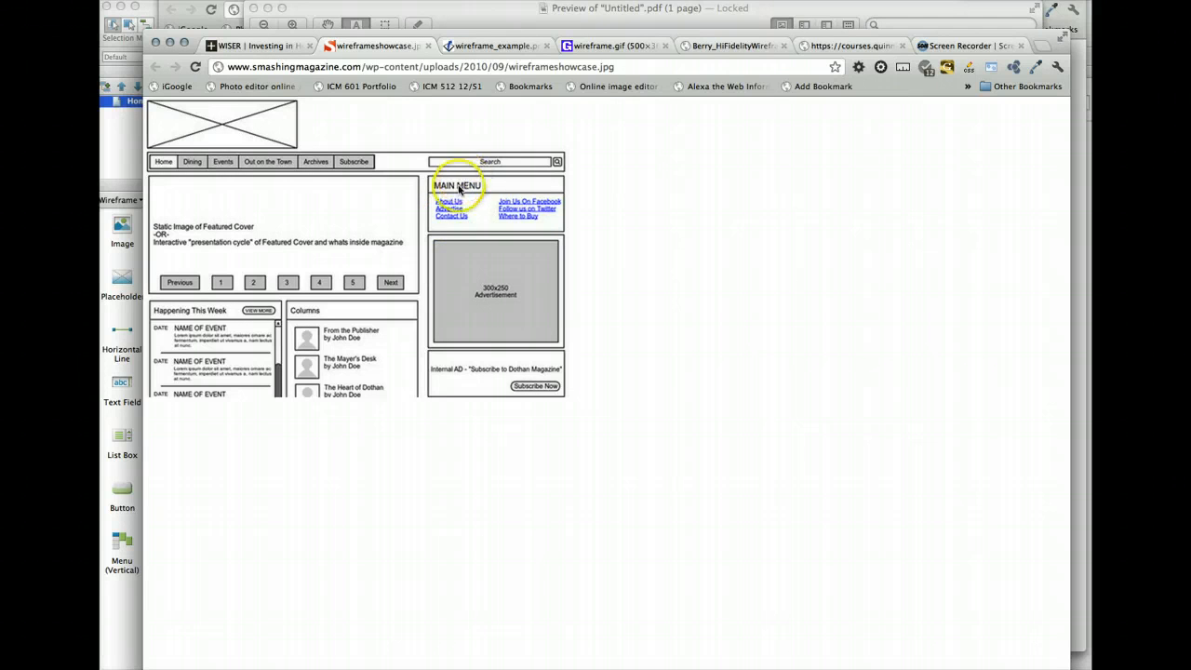
Examine the enlarged high-fidelity Chase.com wireframe together with its numbered notes
click(704, 48)
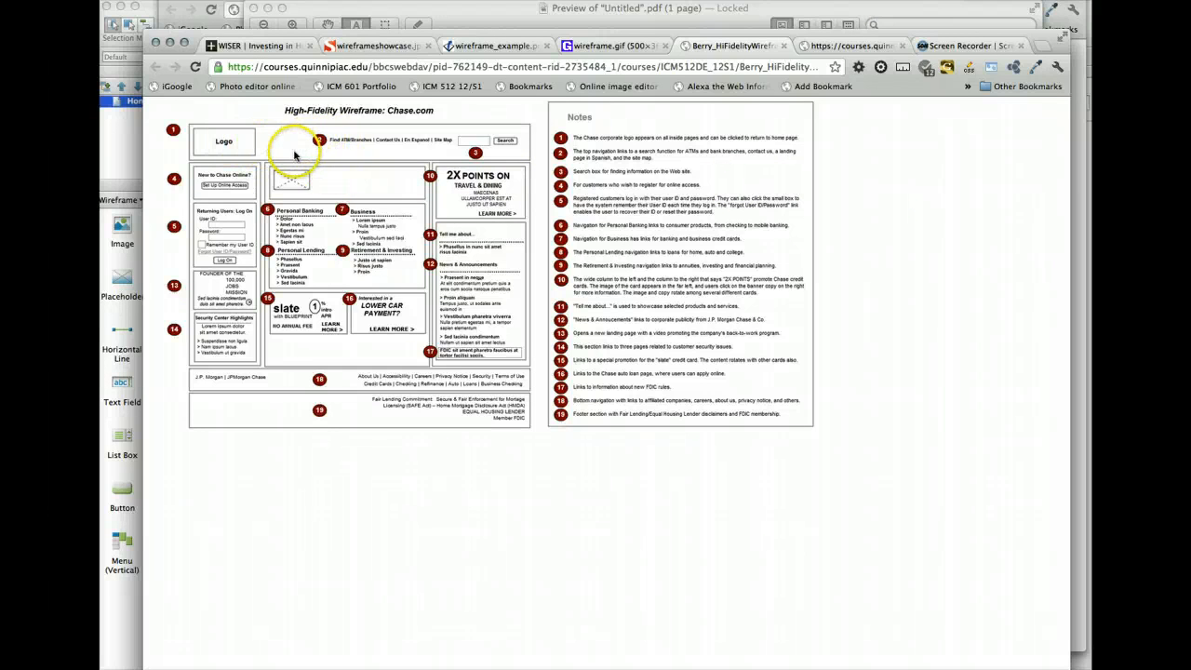
key(super+plus)
key(super+plus)
key(super+plus)
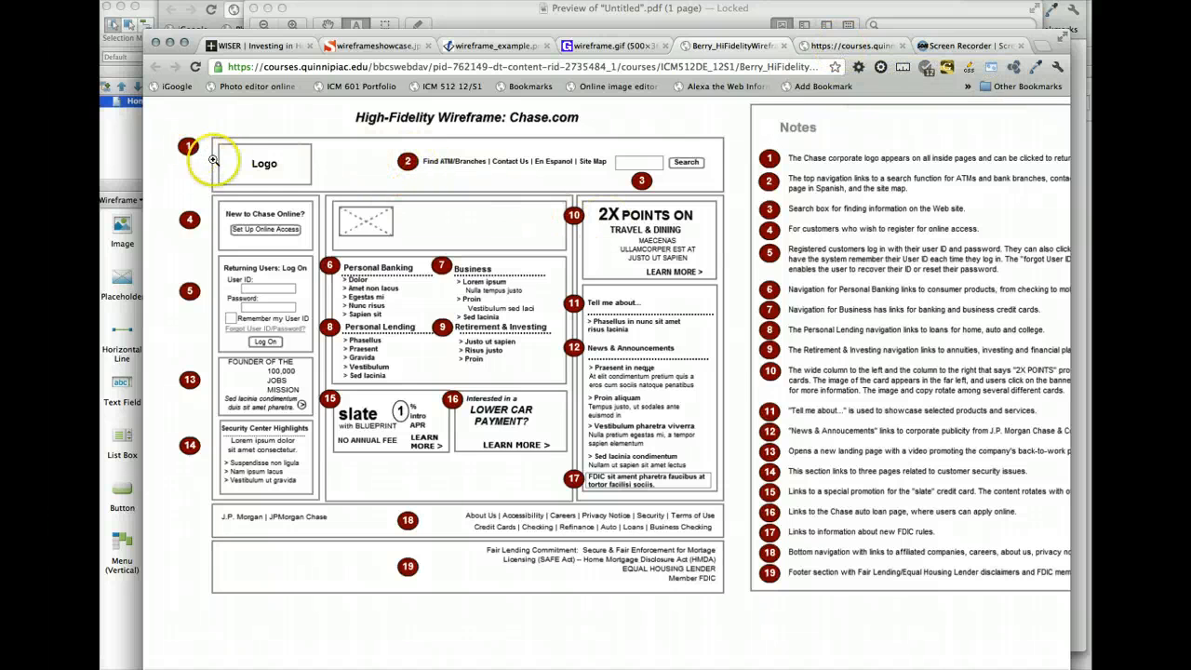
Examine the colour-coded HDFC bank wireframe, its numbered annotations and its colour key at a larger size
click(834, 49)
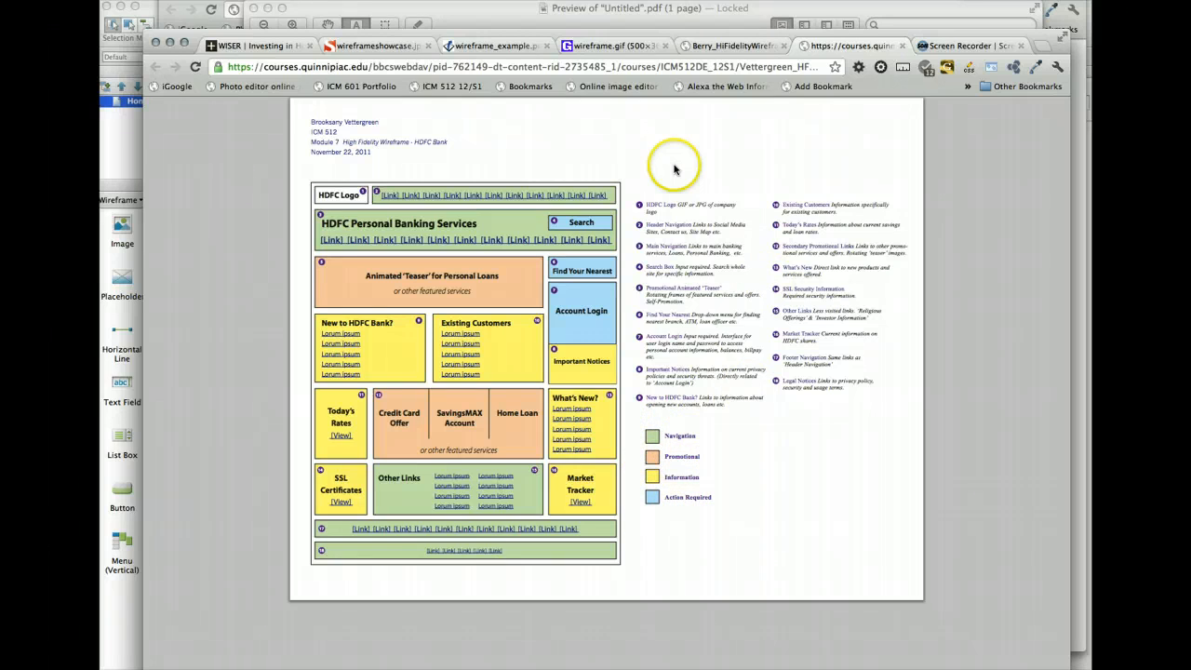
key(super+plus)
key(super+plus)
key(super+plus)
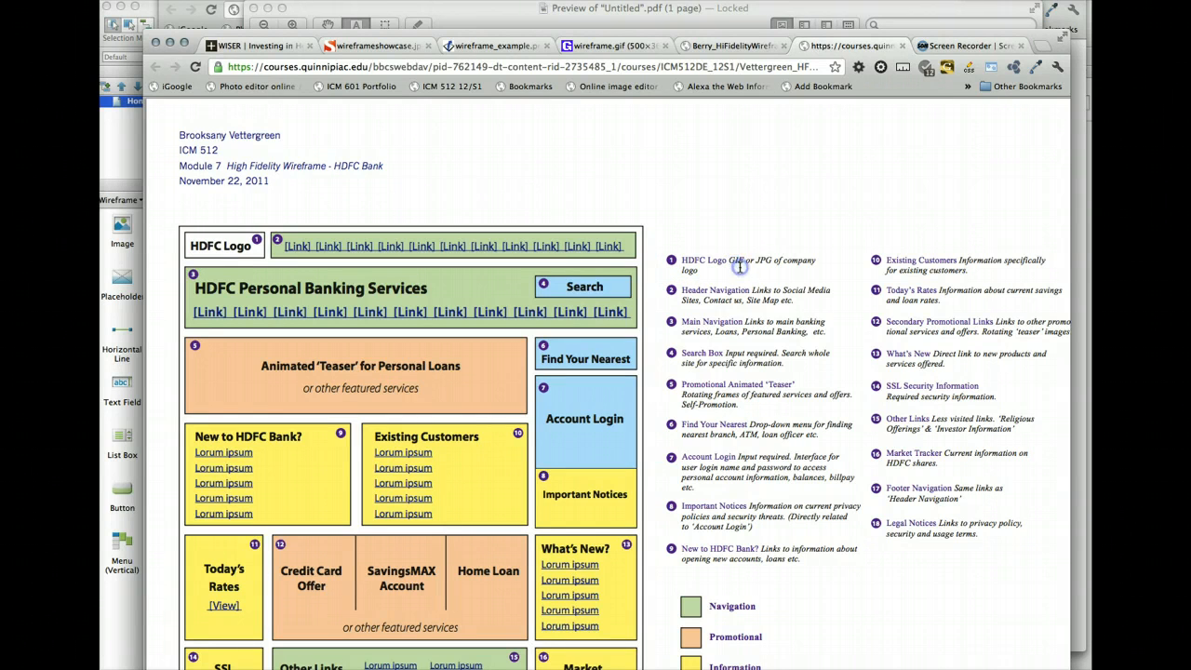
scroll(741, 267, down, 4)
scroll(741, 268, up, 4)
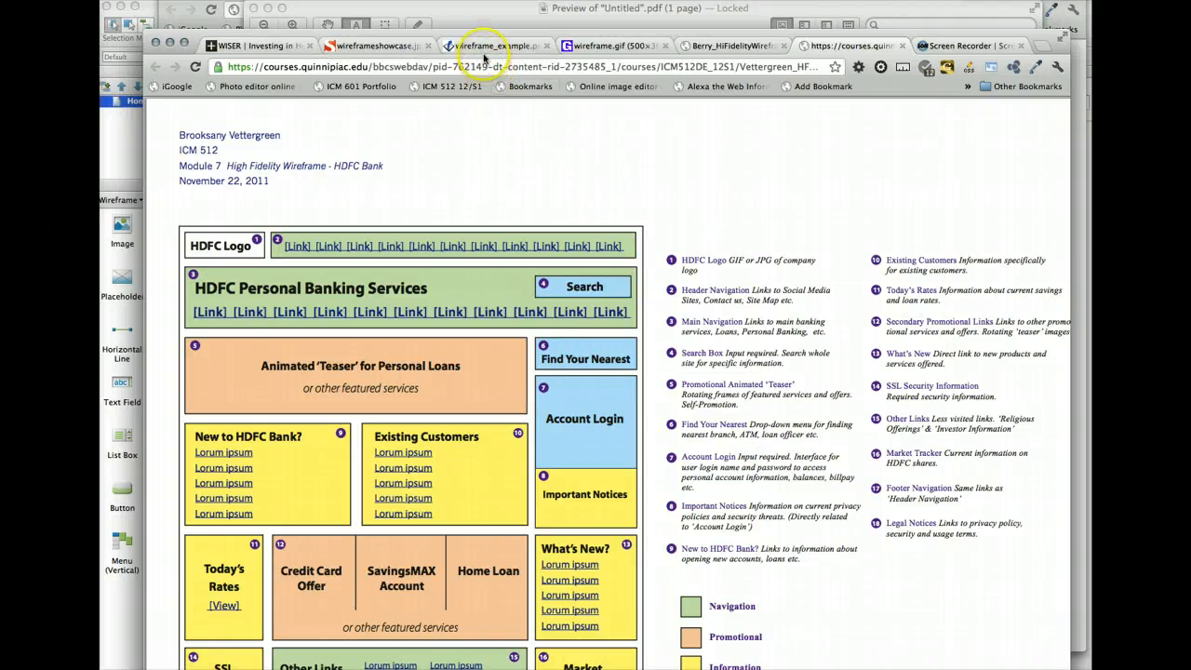
Switch to Preview and check the whole wireframe PDF page, including its dashed border and KEY notes
key(super+Tab)
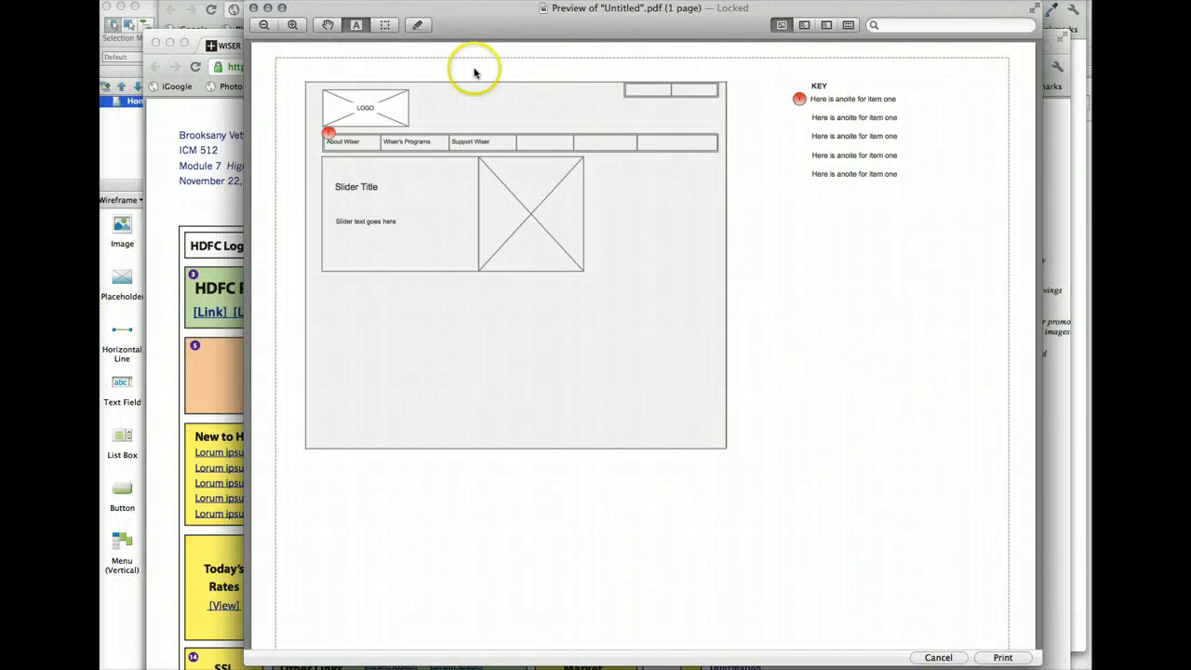
scroll(286, 335, down, 10)
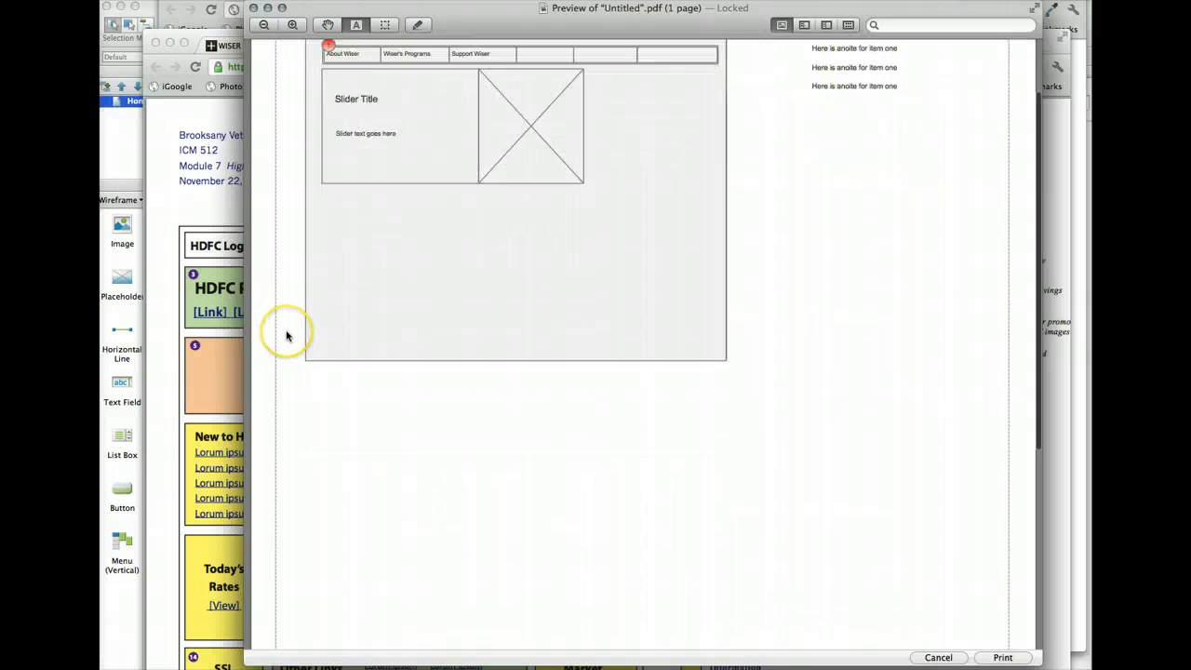
scroll(286, 335, up, 10)
scroll(286, 335, down, 5)
scroll(285, 335, down, 3)
scroll(286, 335, up, 8)
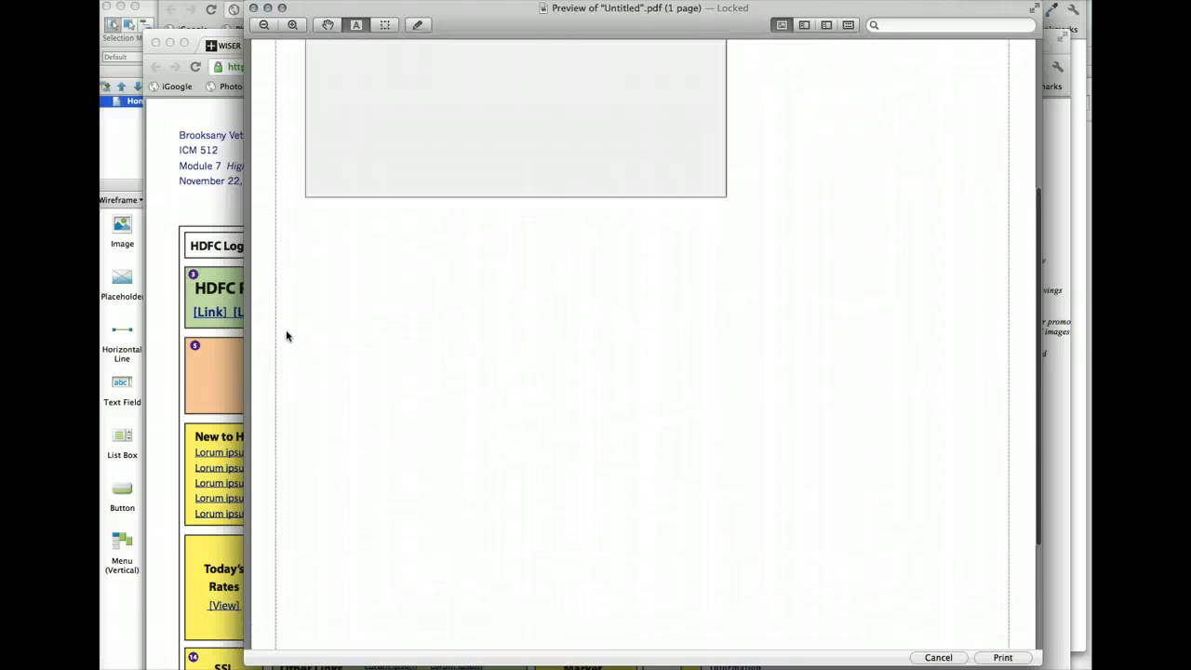
click(294, 261)
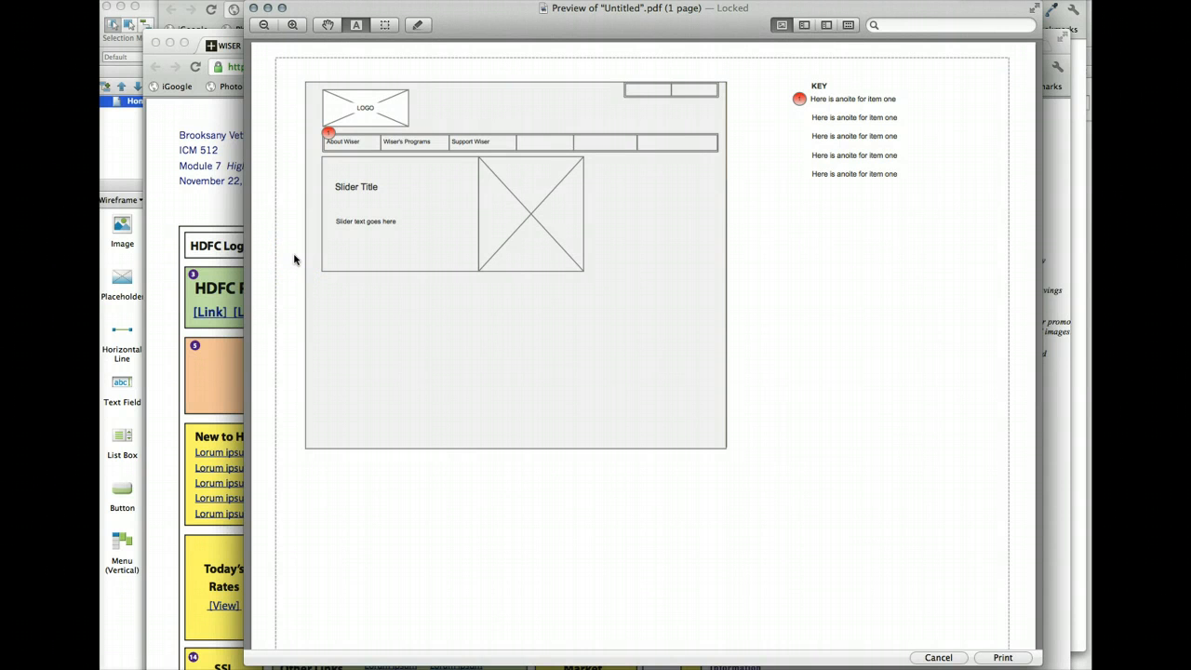
Switch to Axure RP and examine how far the dashed border rectangle extends around the Home page wireframe
key(super+Tab)
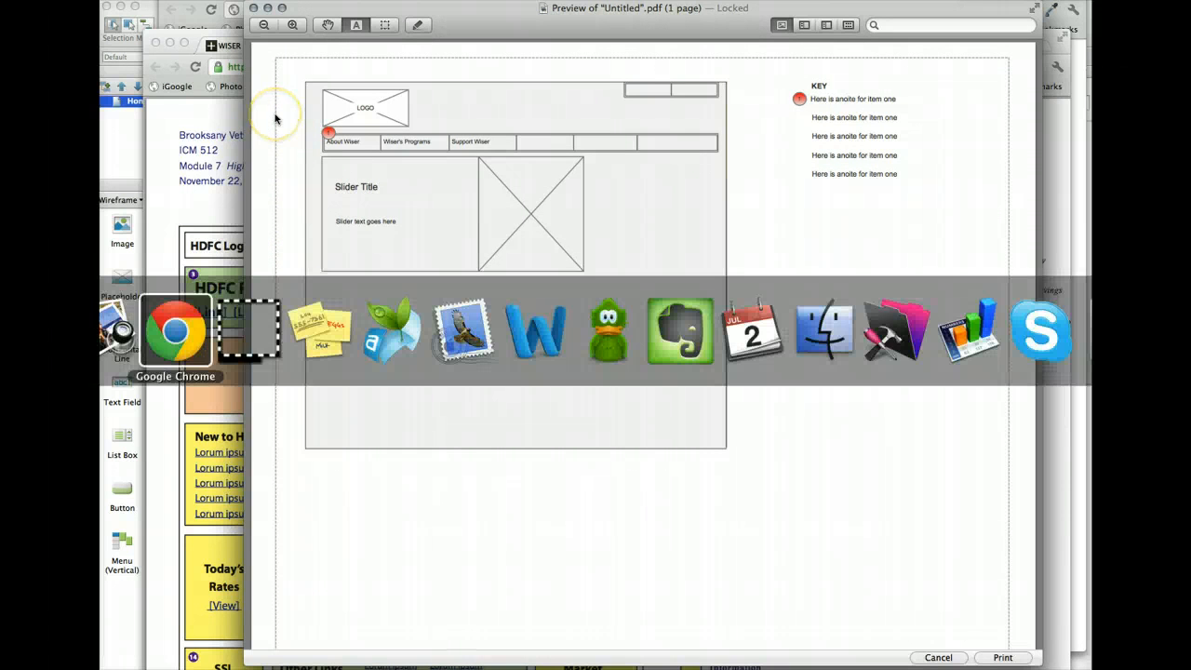
key(super+Tab)
key(super+Tab)
key(super+Tab)
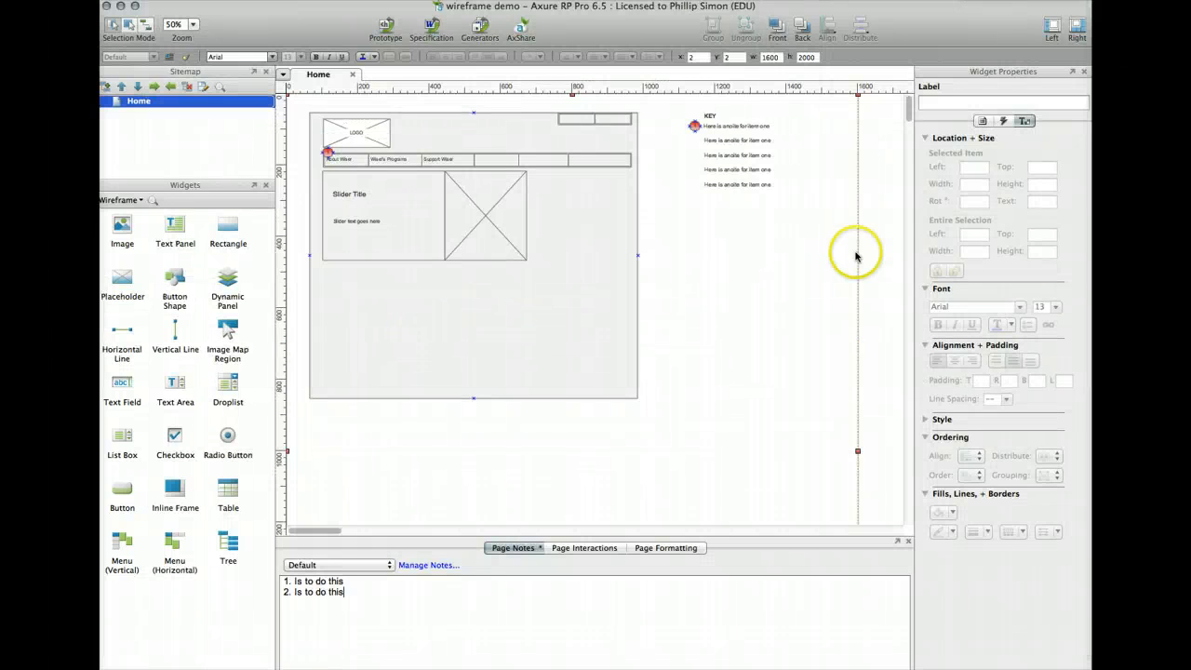
scroll(884, 259, down, 5)
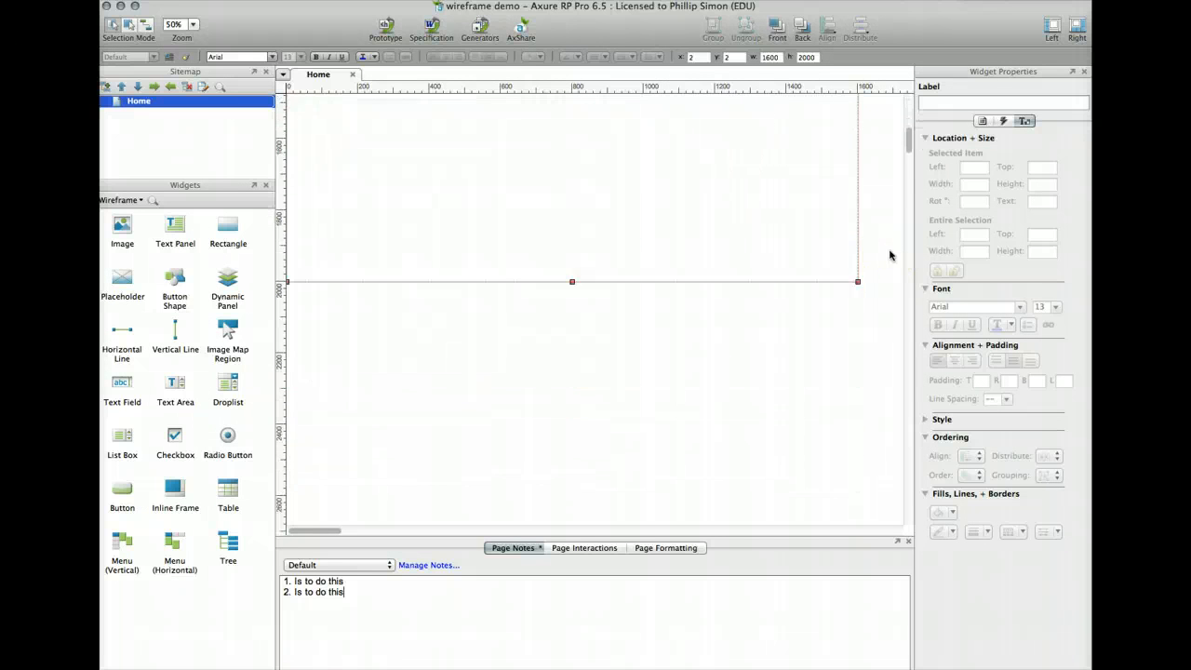
click(877, 264)
scroll(877, 263, up, 5)
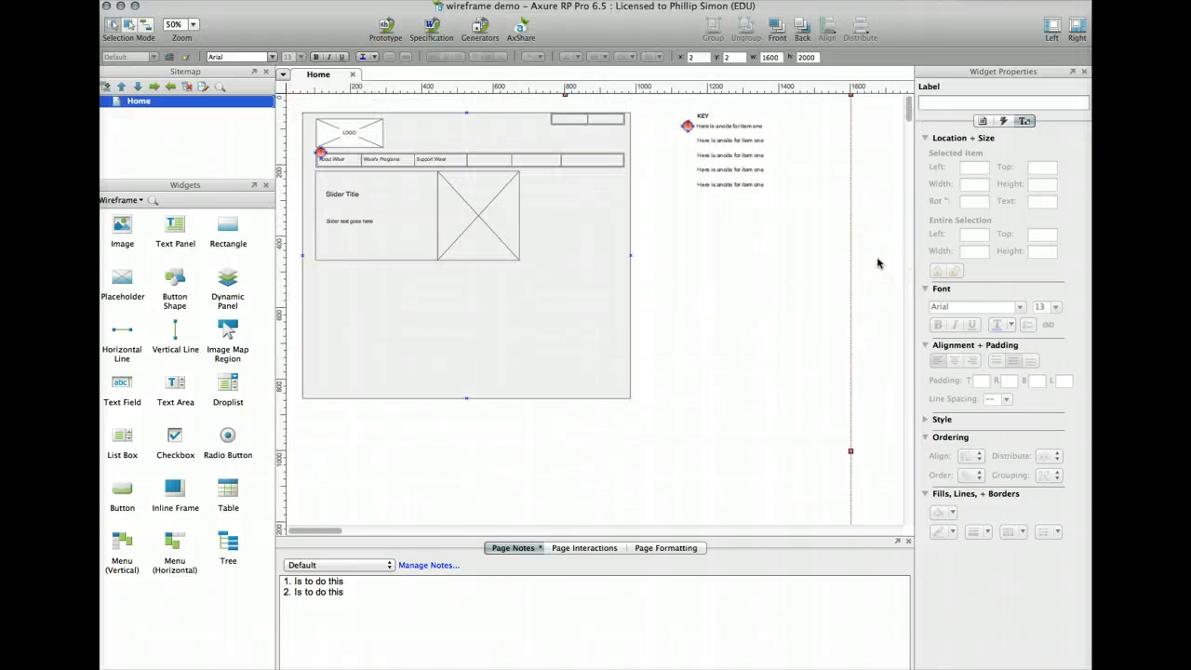
click(836, 299)
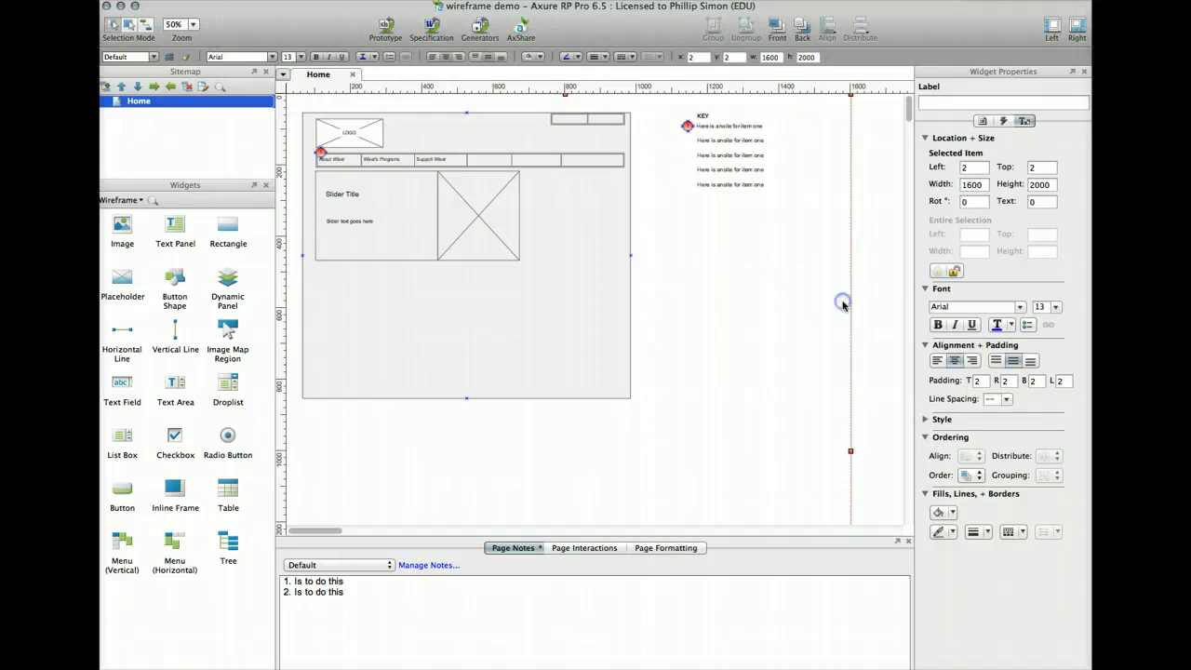
click(862, 277)
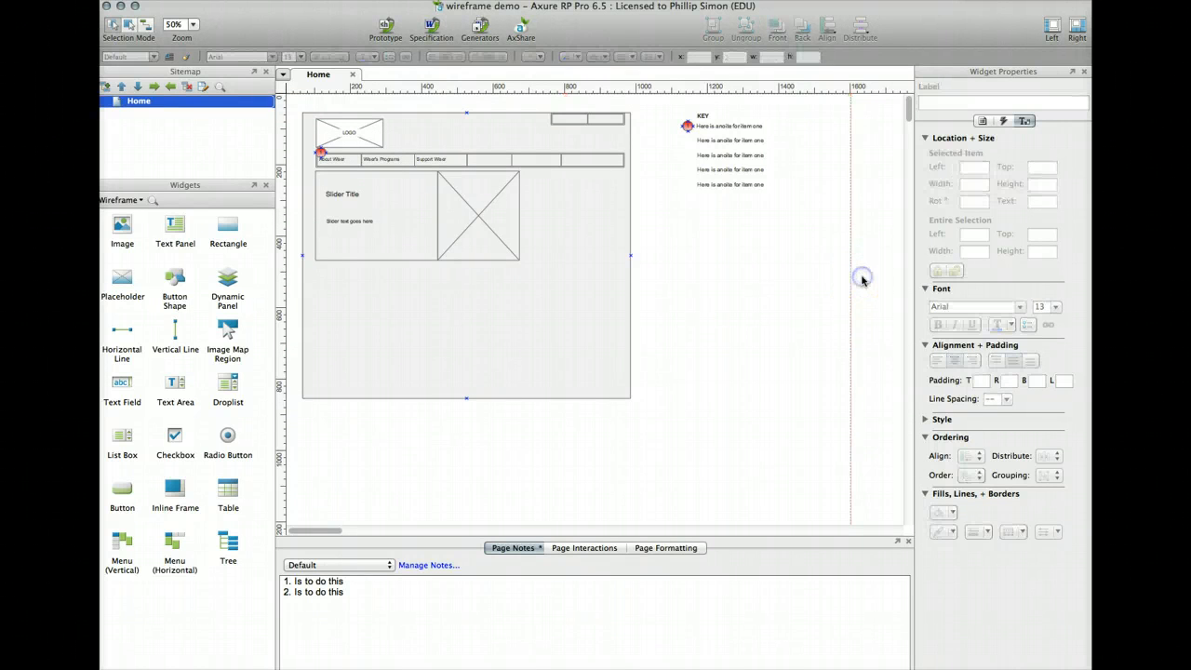
Select the dashed border rectangle around the Home page and set its left and top positions to 4
click(842, 378)
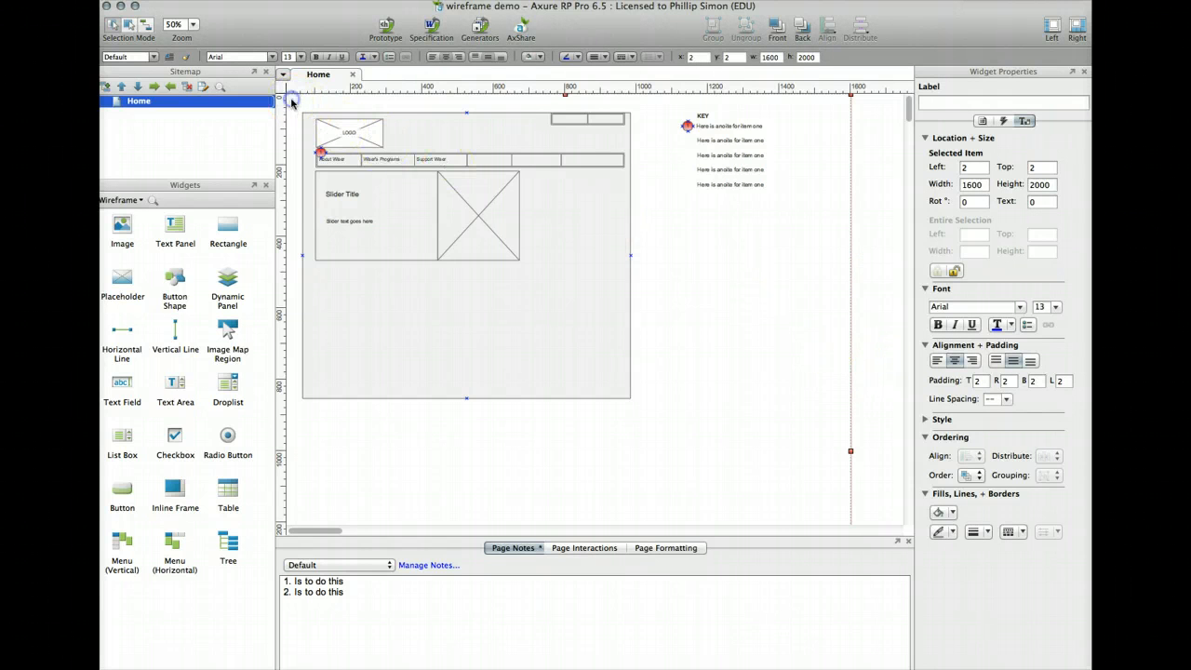
scroll(840, 309, down, 5)
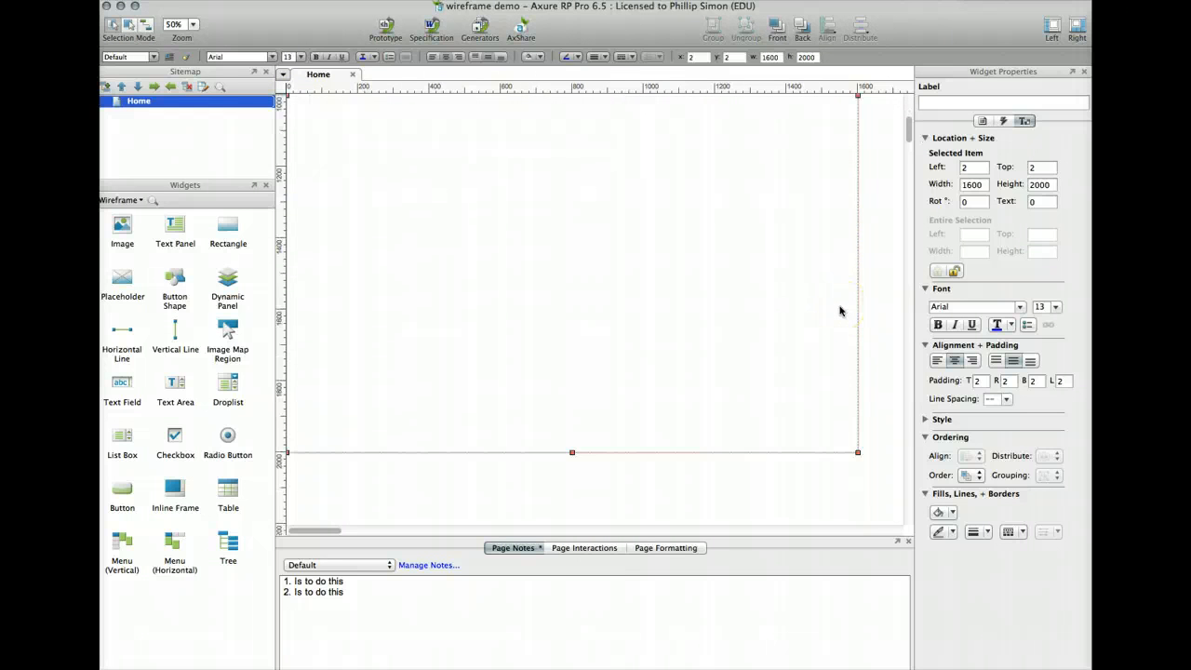
scroll(840, 310, up, 5)
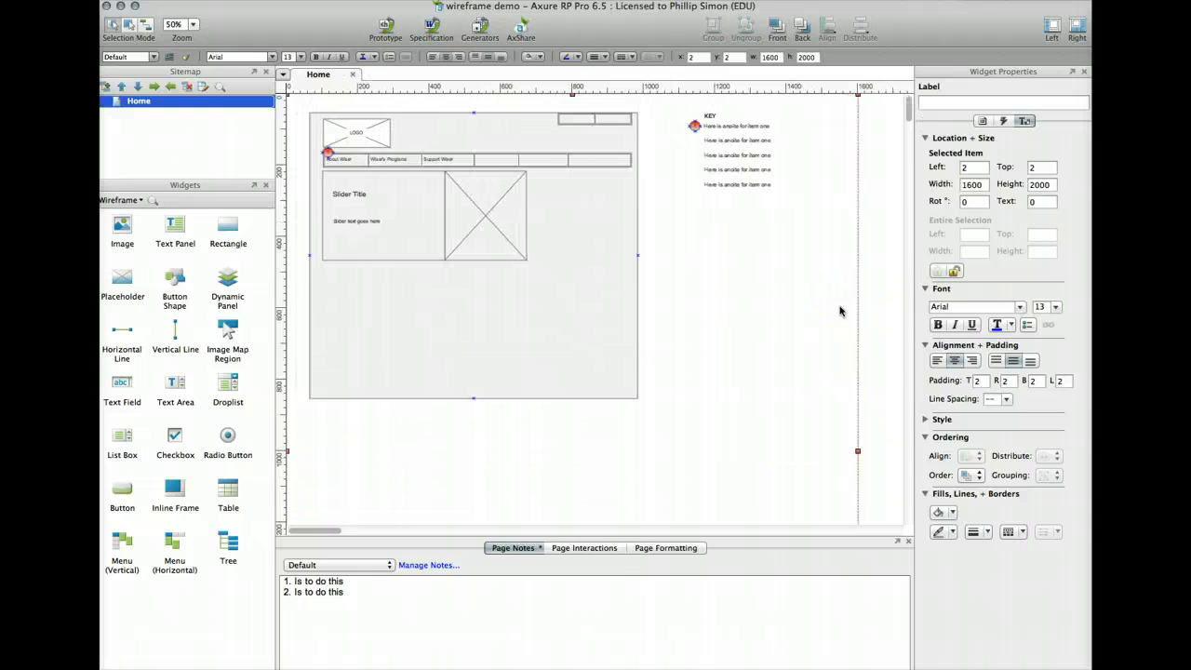
drag(865, 363, 840, 354)
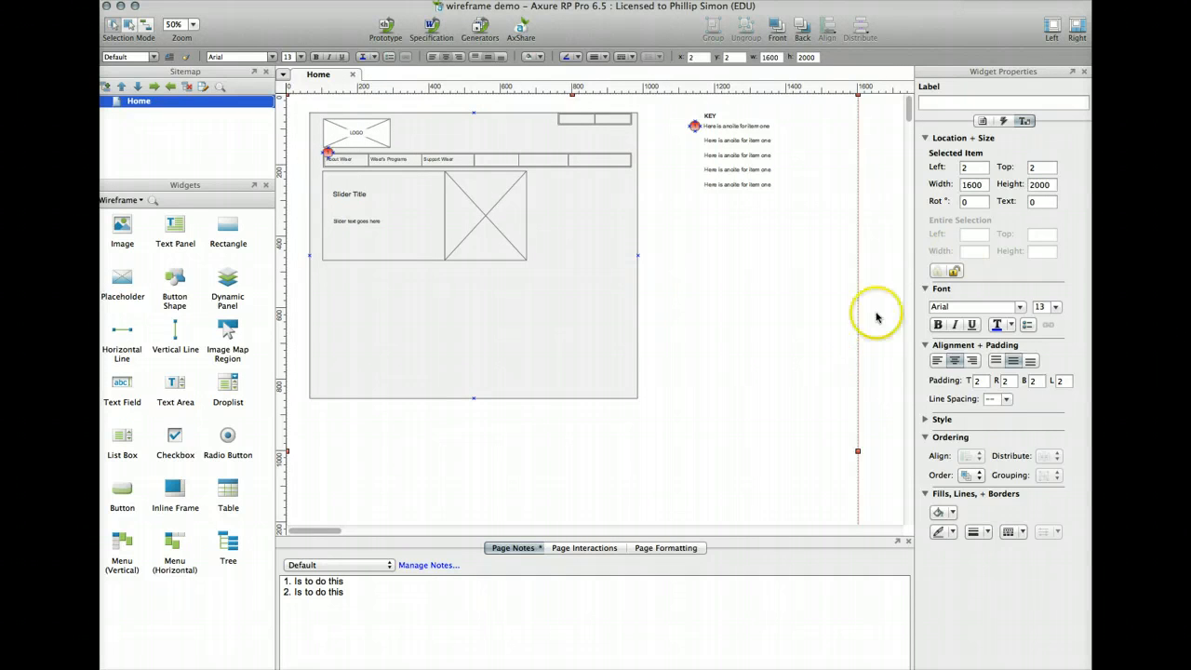
click(966, 167)
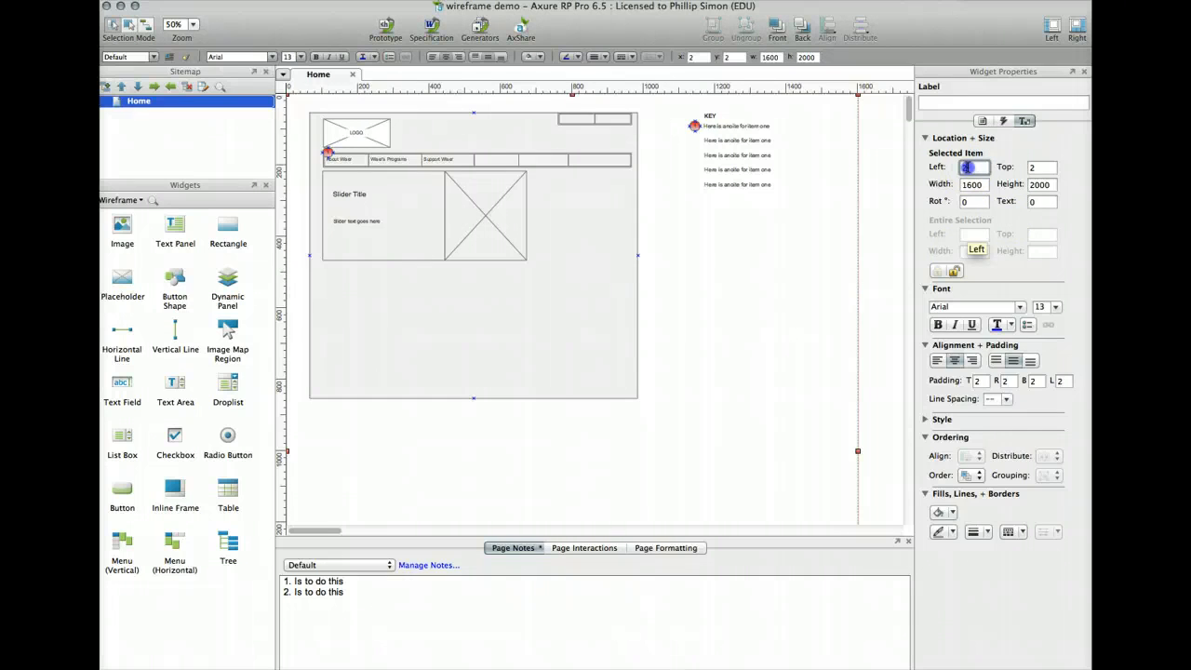
text(4)
click(1037, 167)
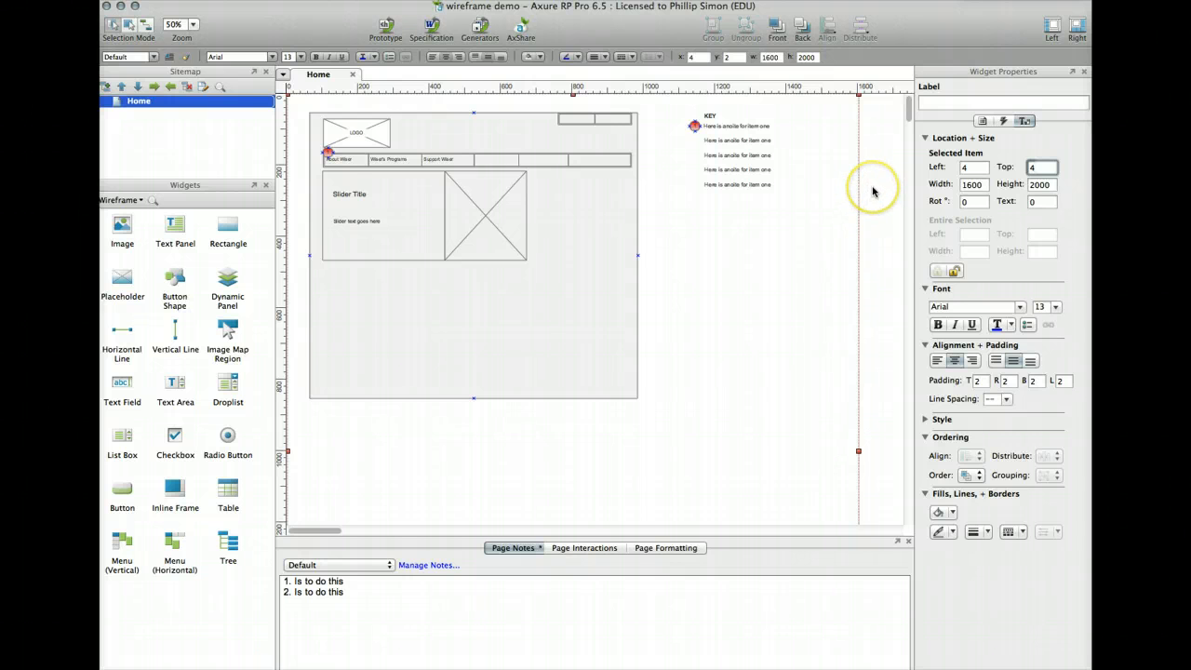
click(890, 269)
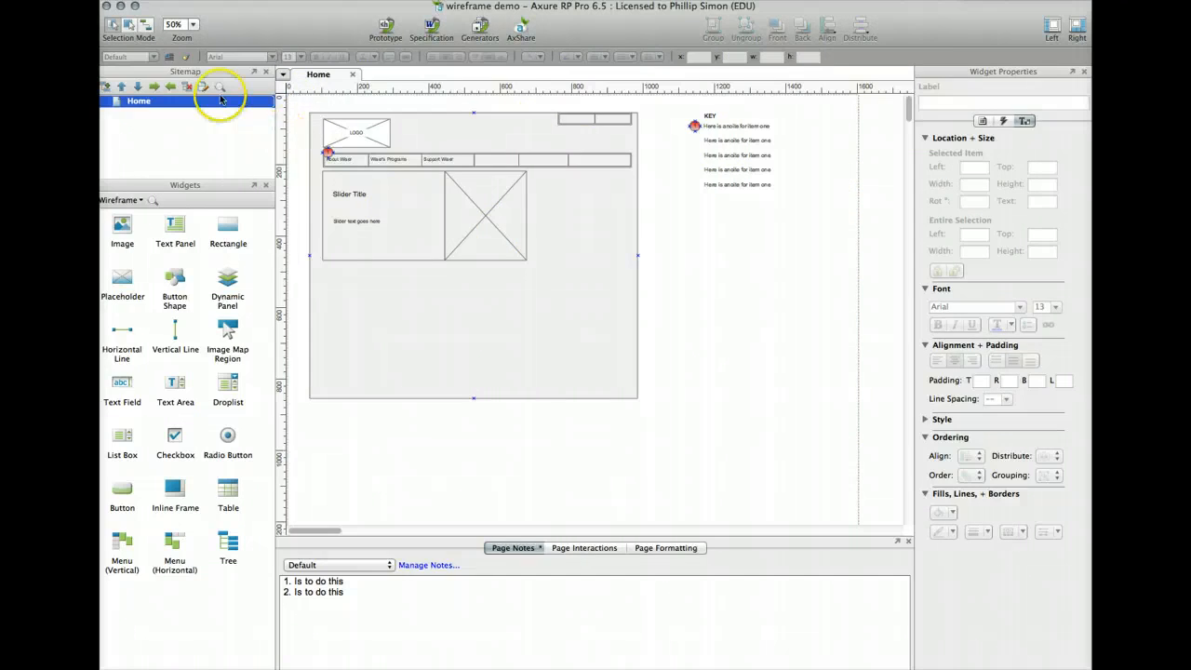
Set the canvas zoom to 125% and select the dashed page border to check its upper-left corner
click(192, 25)
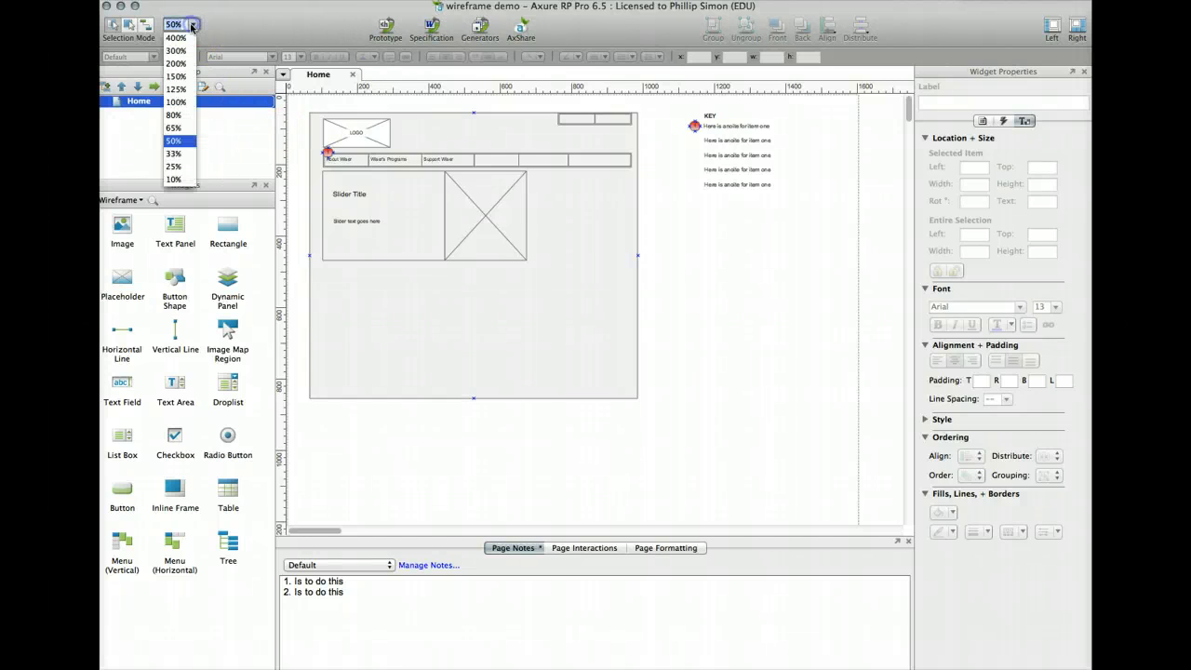
click(175, 88)
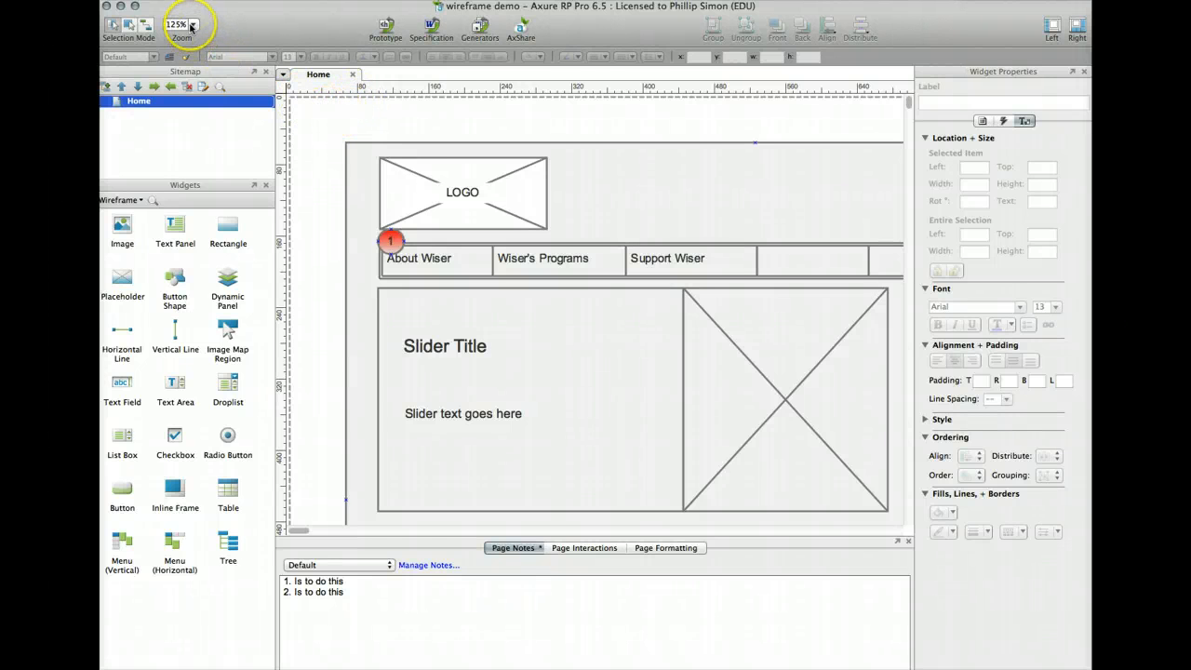
click(316, 112)
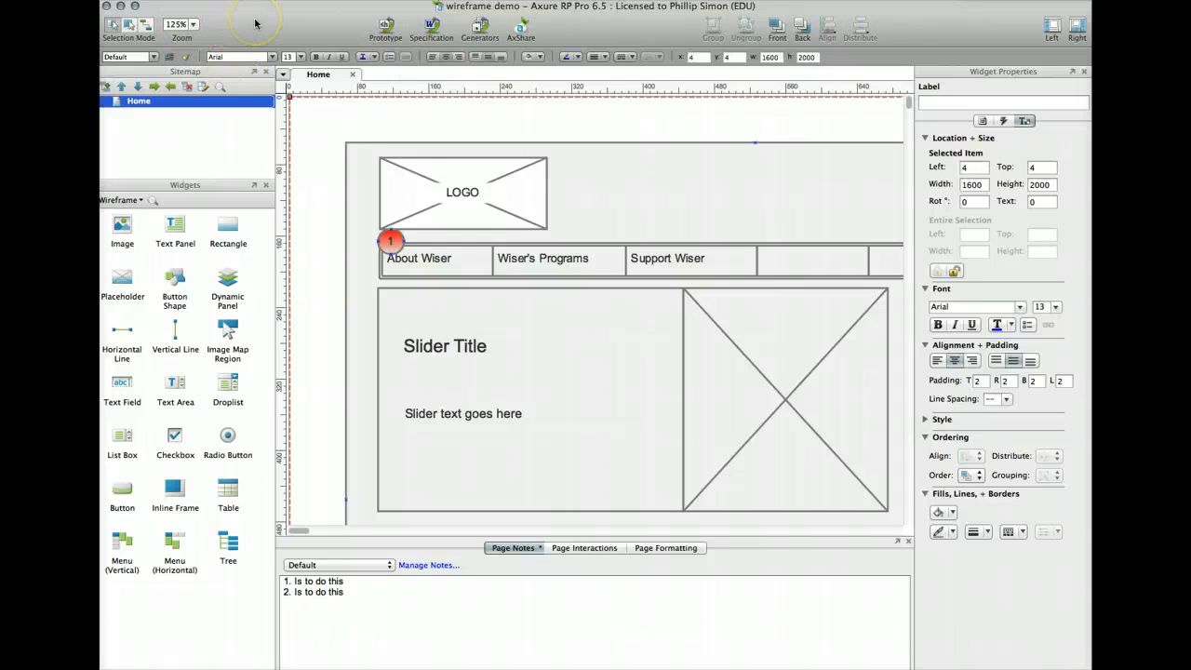
Output the Home page as a PDF opened in Preview and check its dashed border
key(super+p)
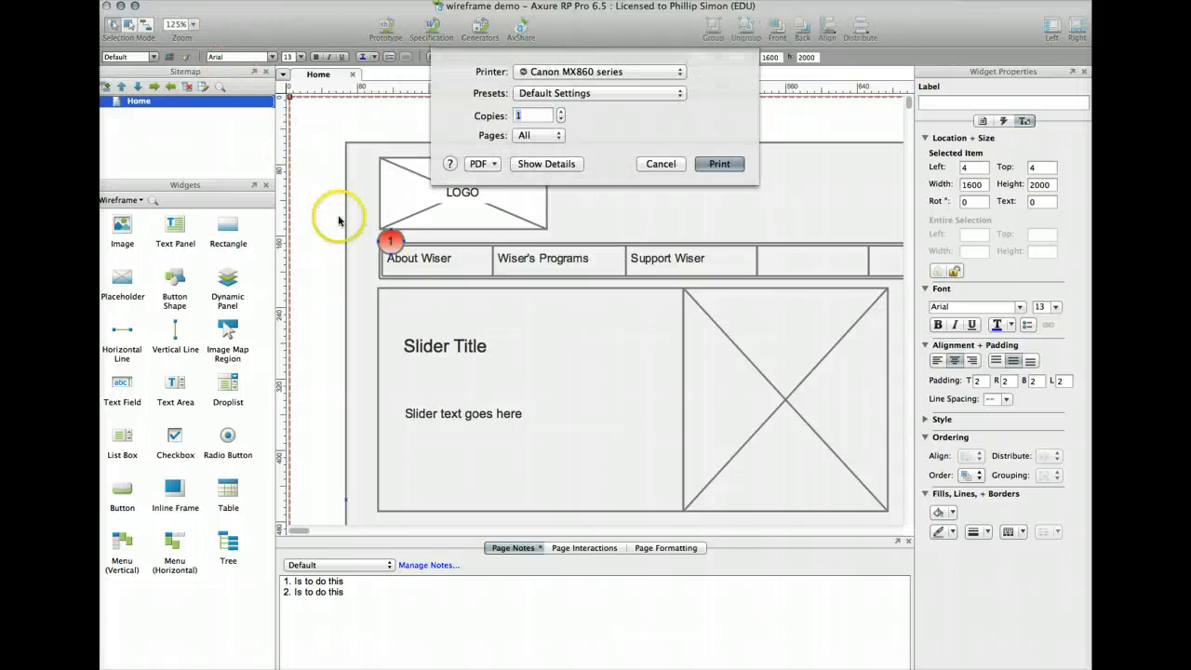
click(482, 164)
click(490, 181)
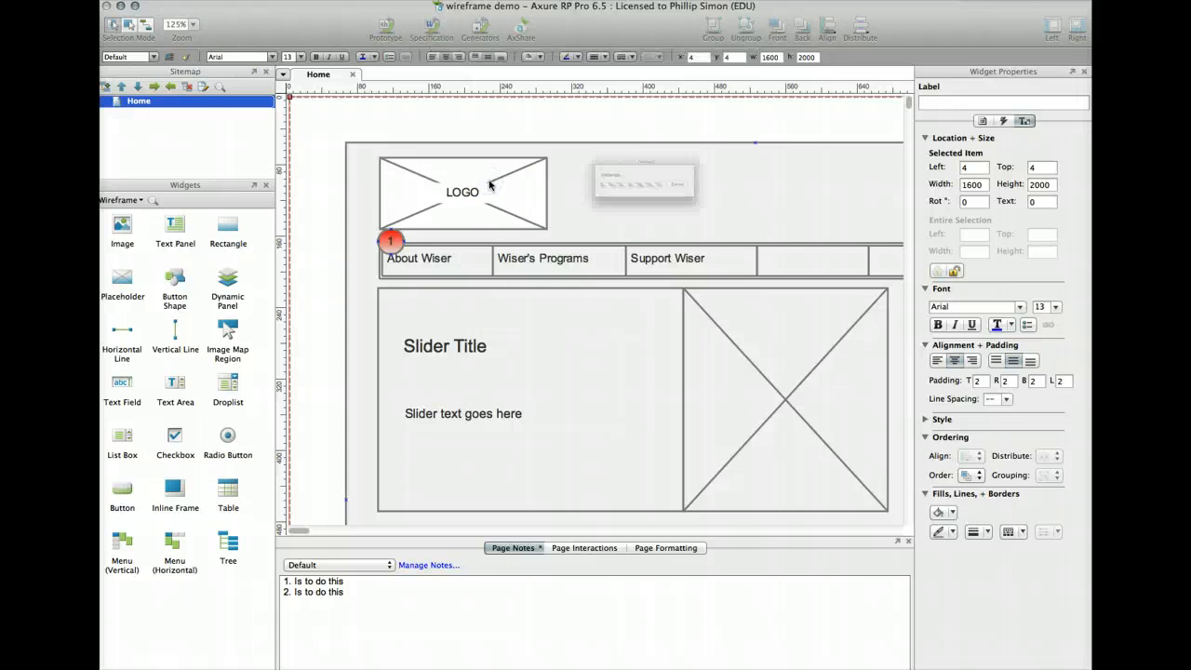
scroll(664, 144, down, 2)
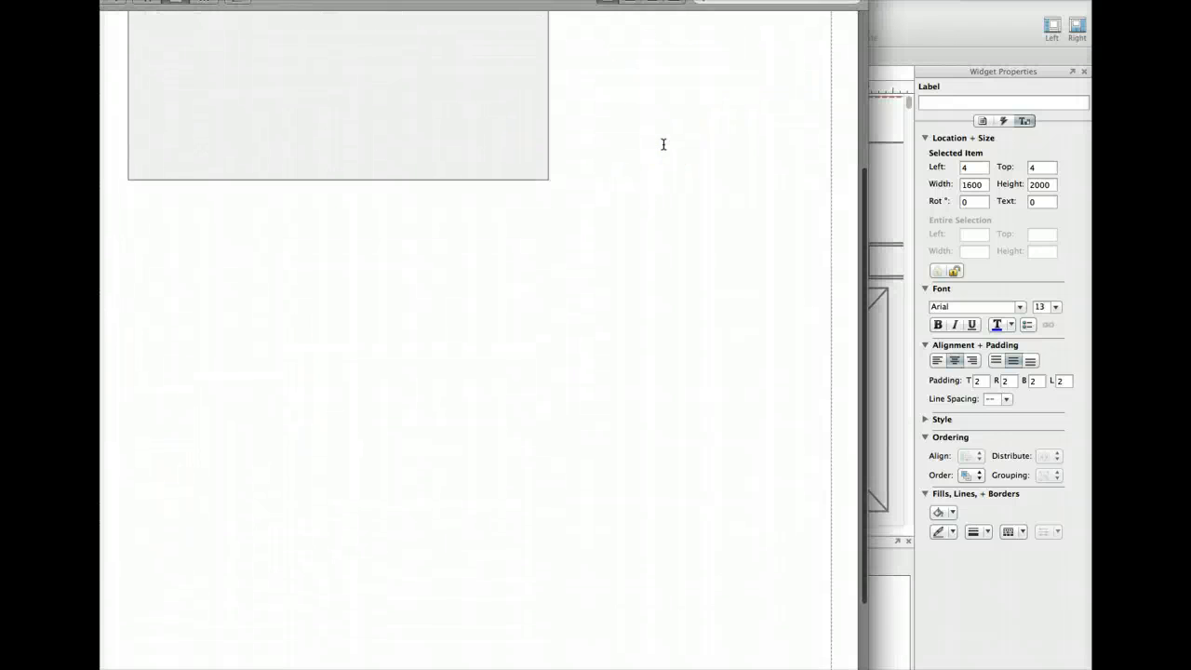
scroll(664, 144, up, 2)
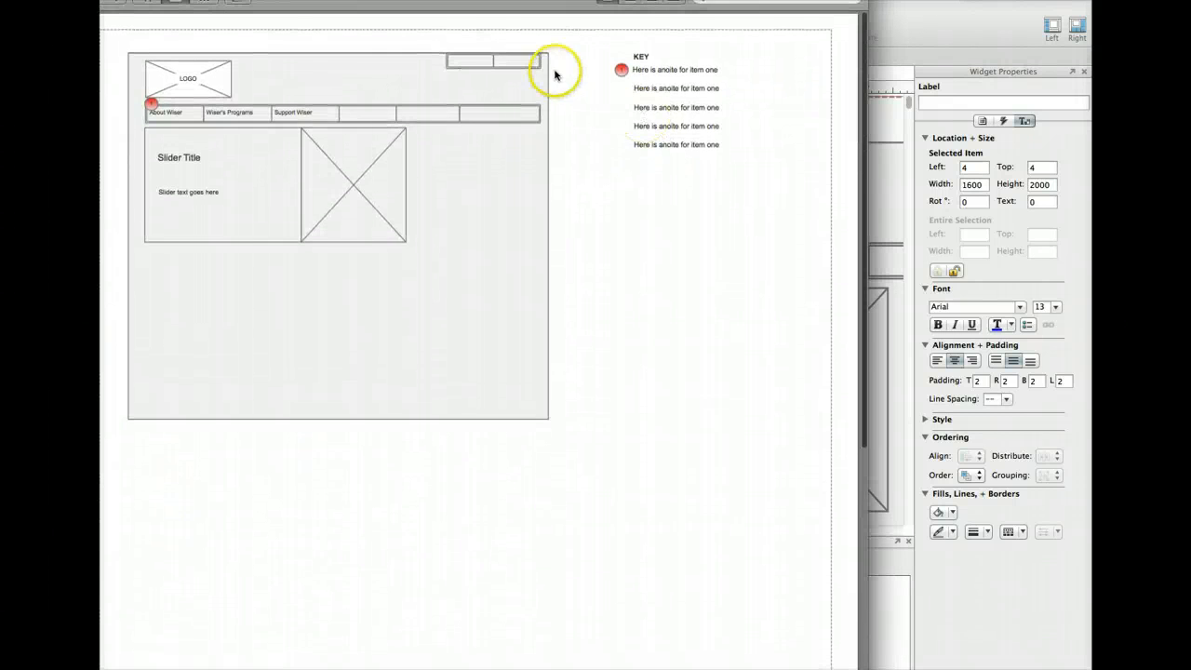
Examine how the dashed border frames the whole page in the PDF preview, and close the preview
drag(455, 0, 494, 14)
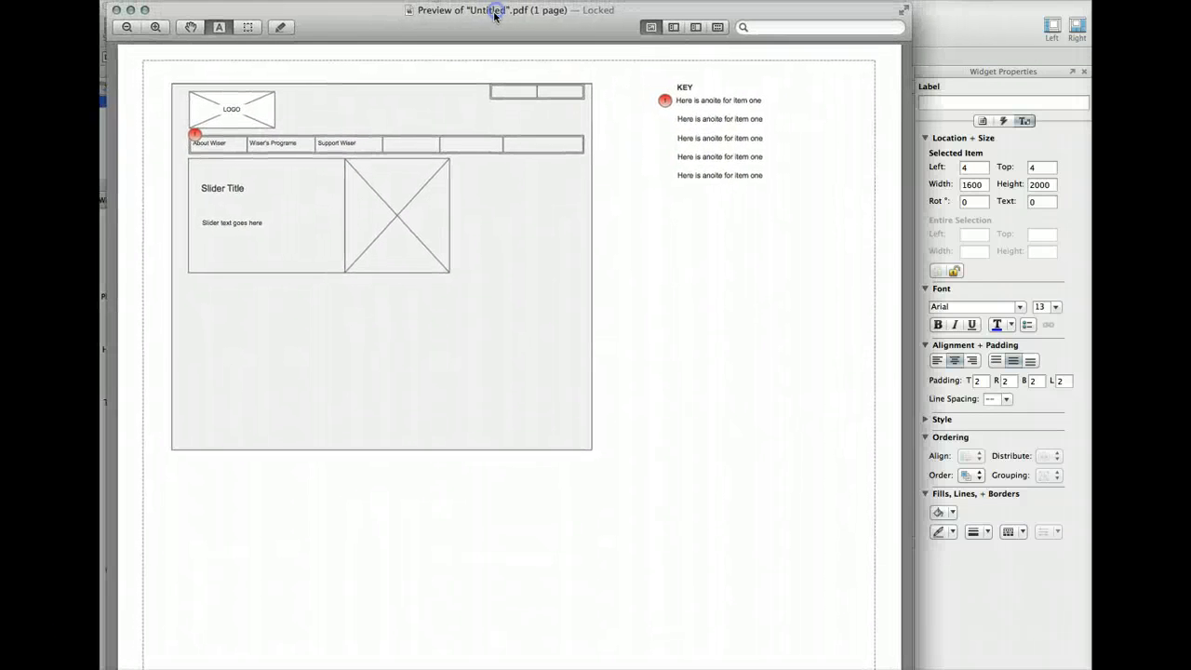
click(127, 27)
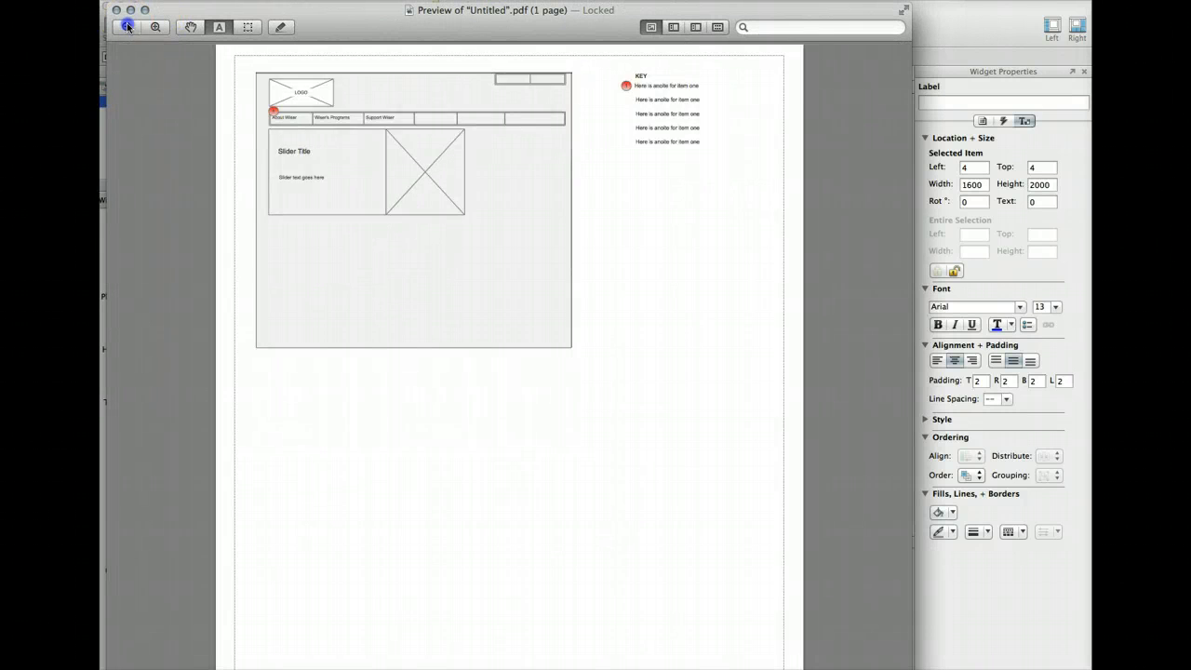
click(128, 27)
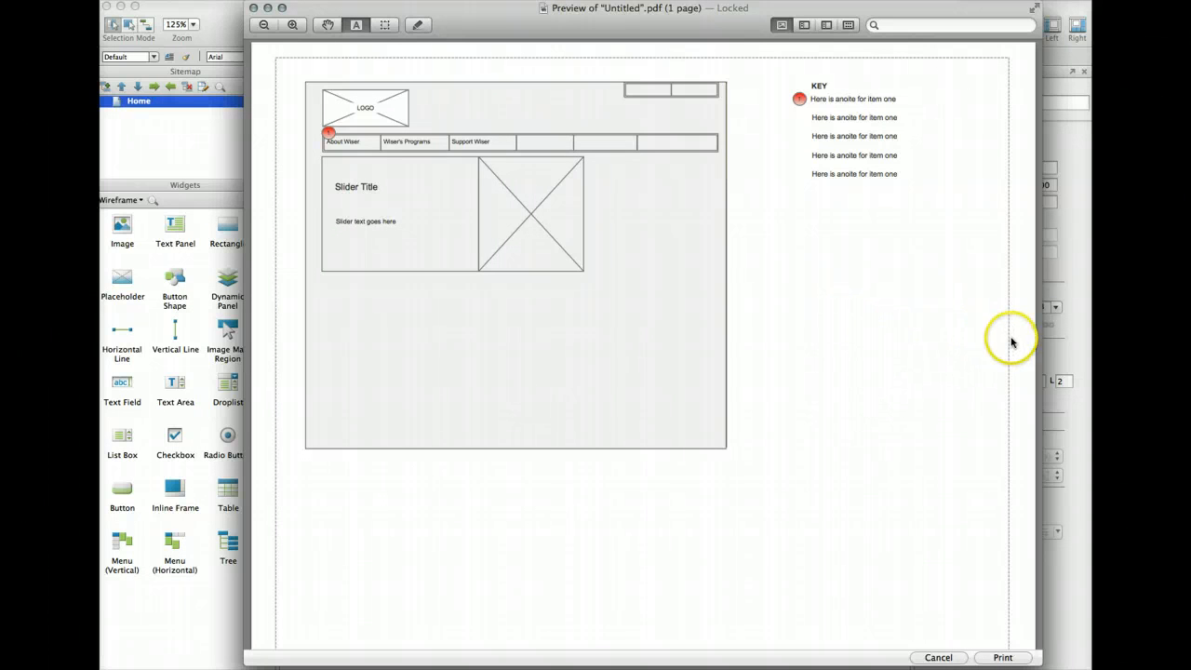
key(super+w)
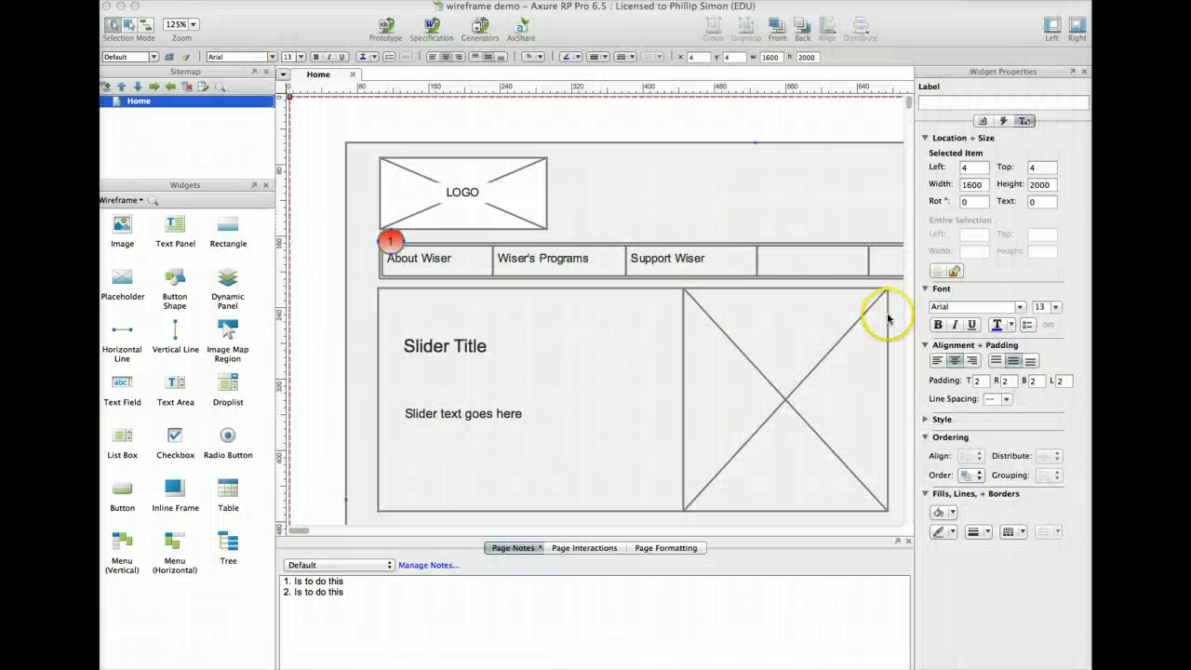
Send the page border rectangle around the Home wireframe to the back
click(192, 30)
click(170, 142)
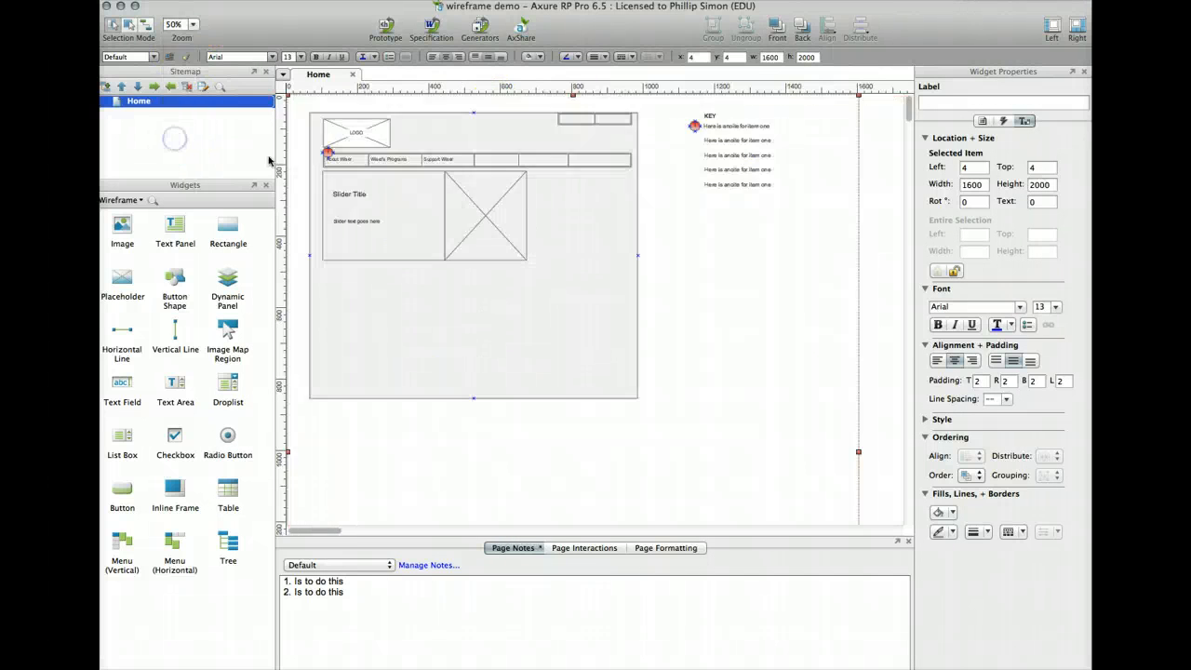
click(826, 305)
right_click(825, 305)
mouse_move(853, 410)
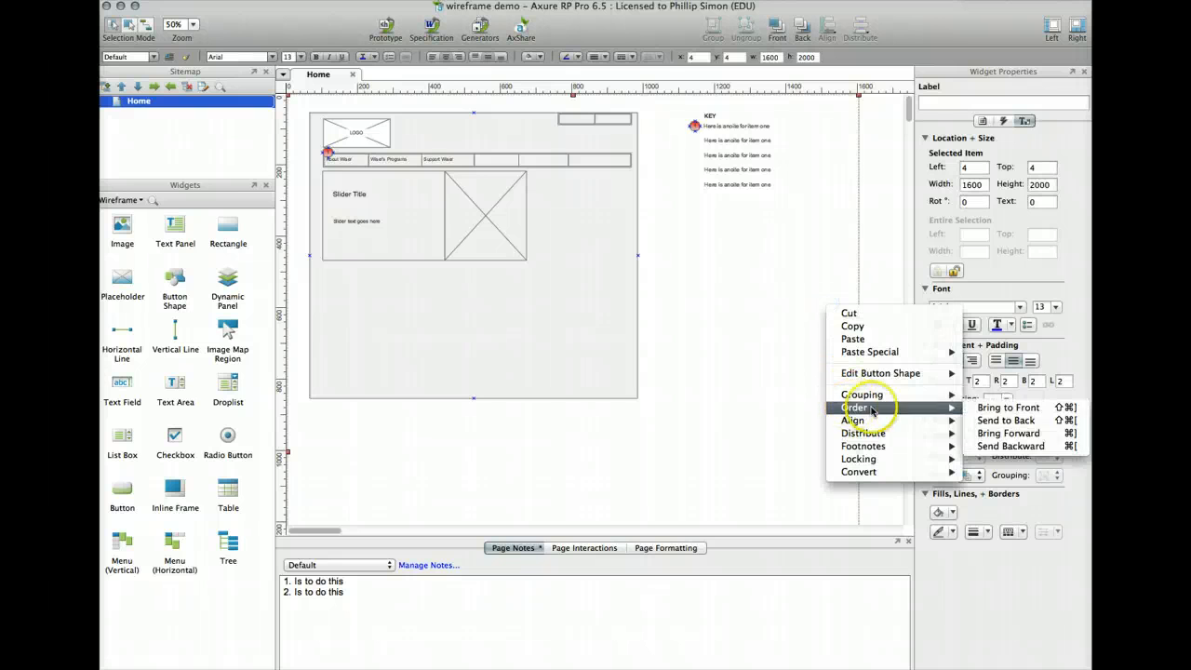
click(996, 420)
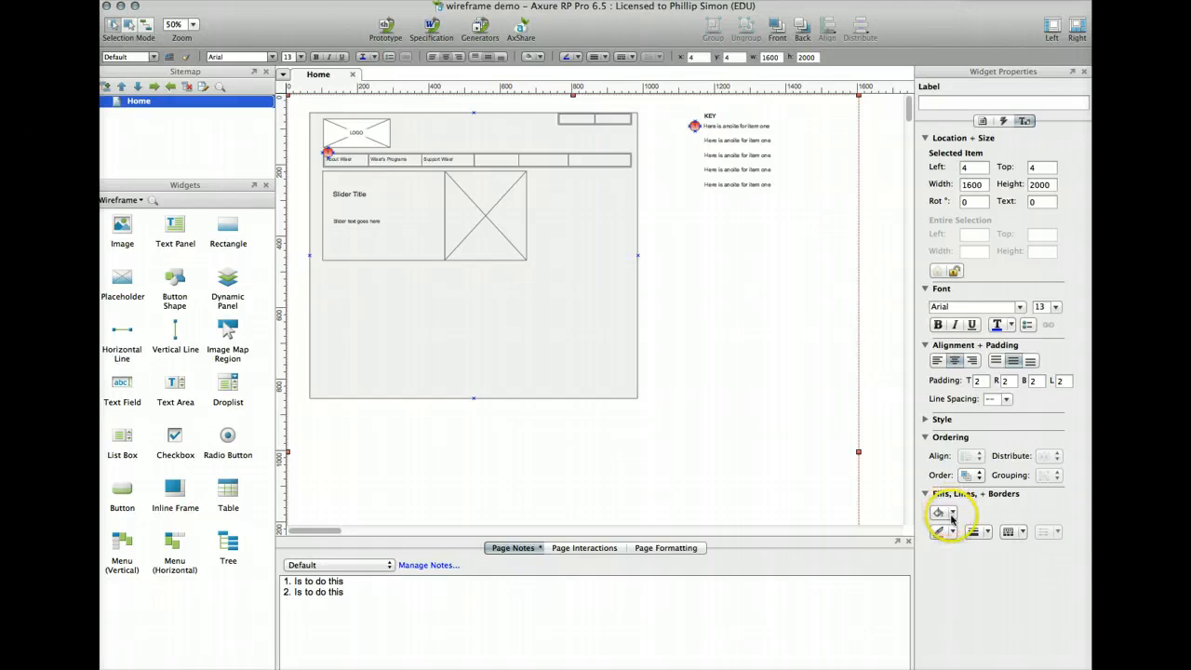
Set the line width of the page border rectangle to None and reselect it to check its edges
click(988, 533)
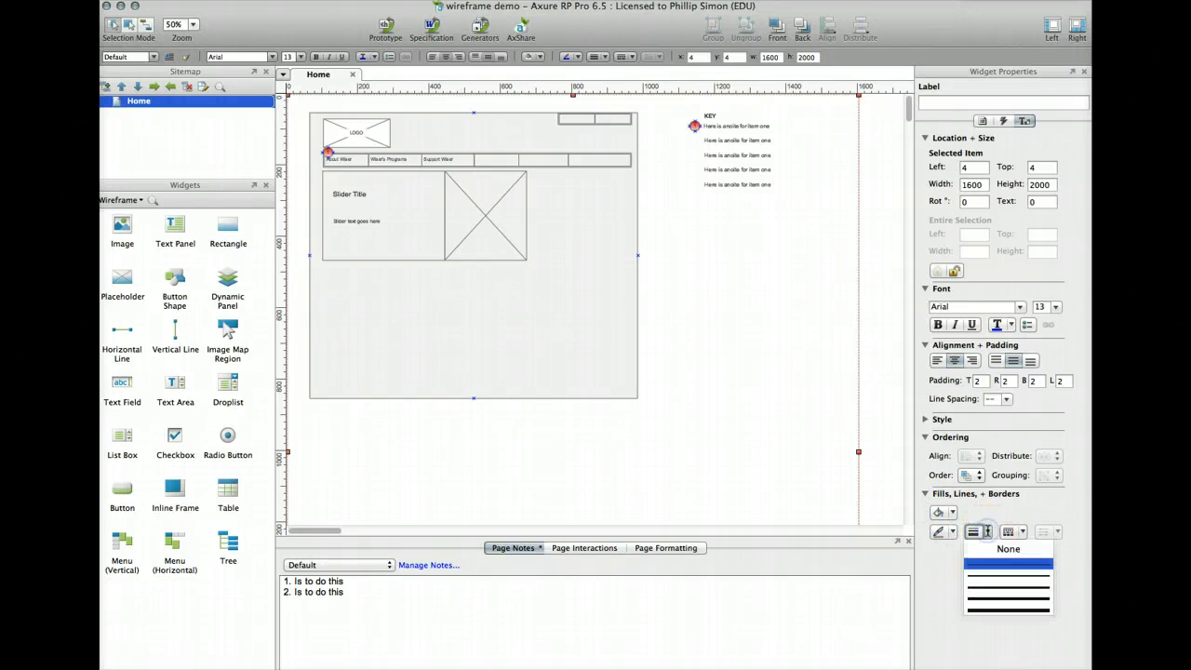
click(989, 551)
click(877, 455)
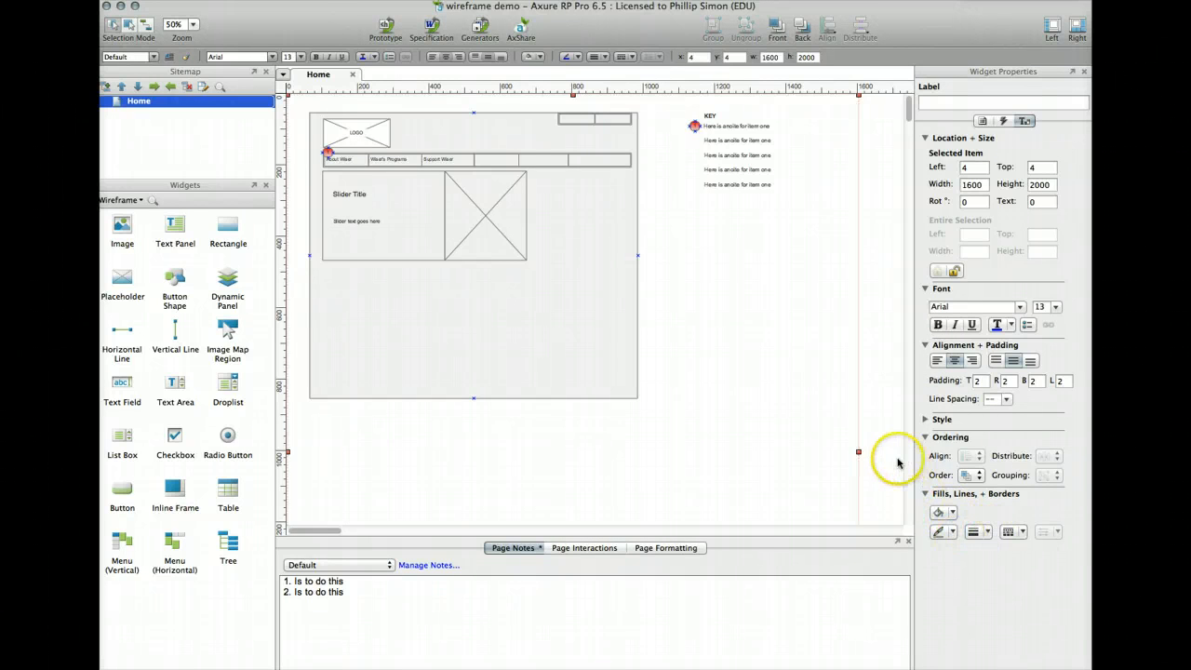
click(845, 435)
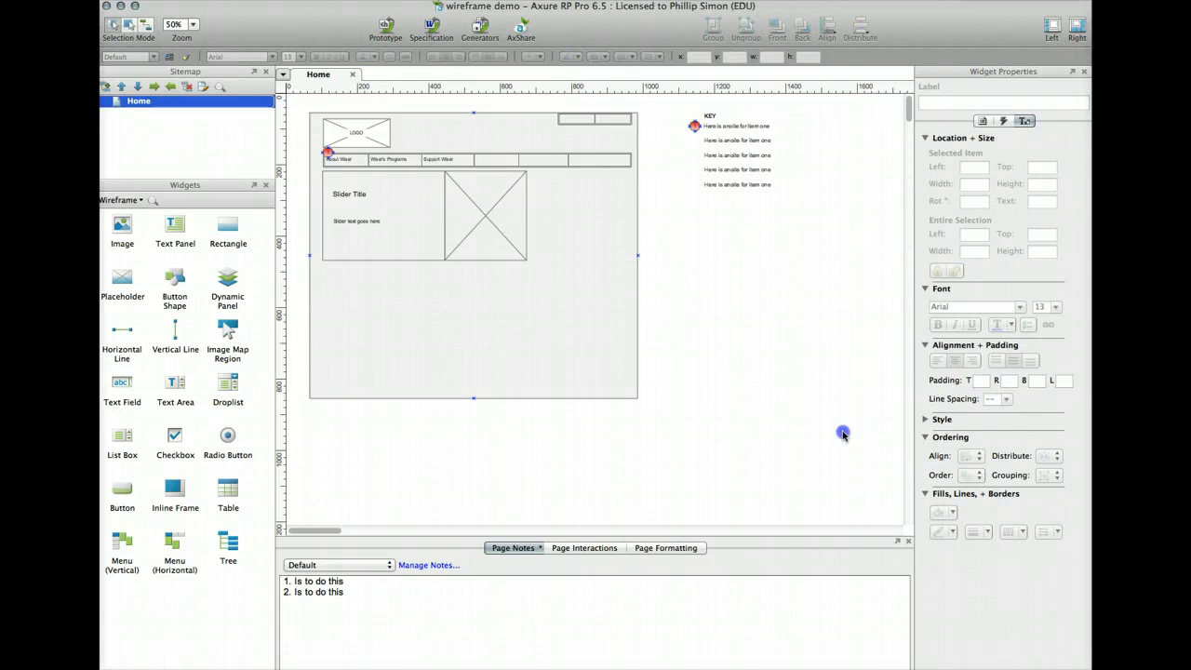
click(843, 433)
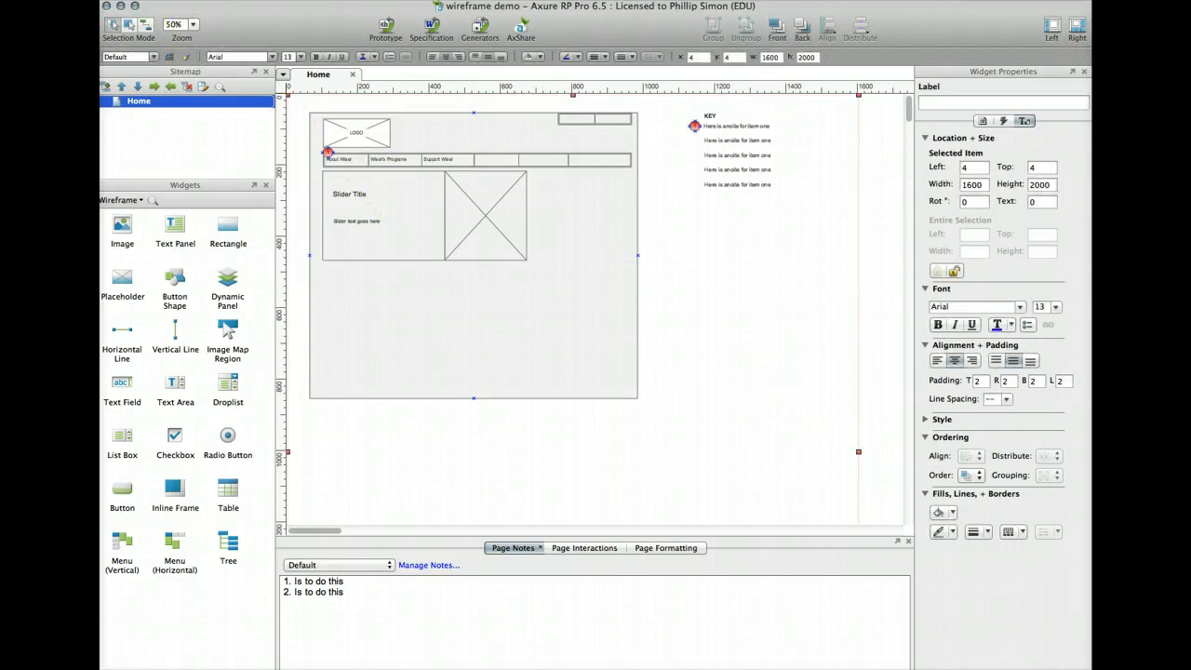
Output the Home page as a PDF opened in Preview
click(183, 1)
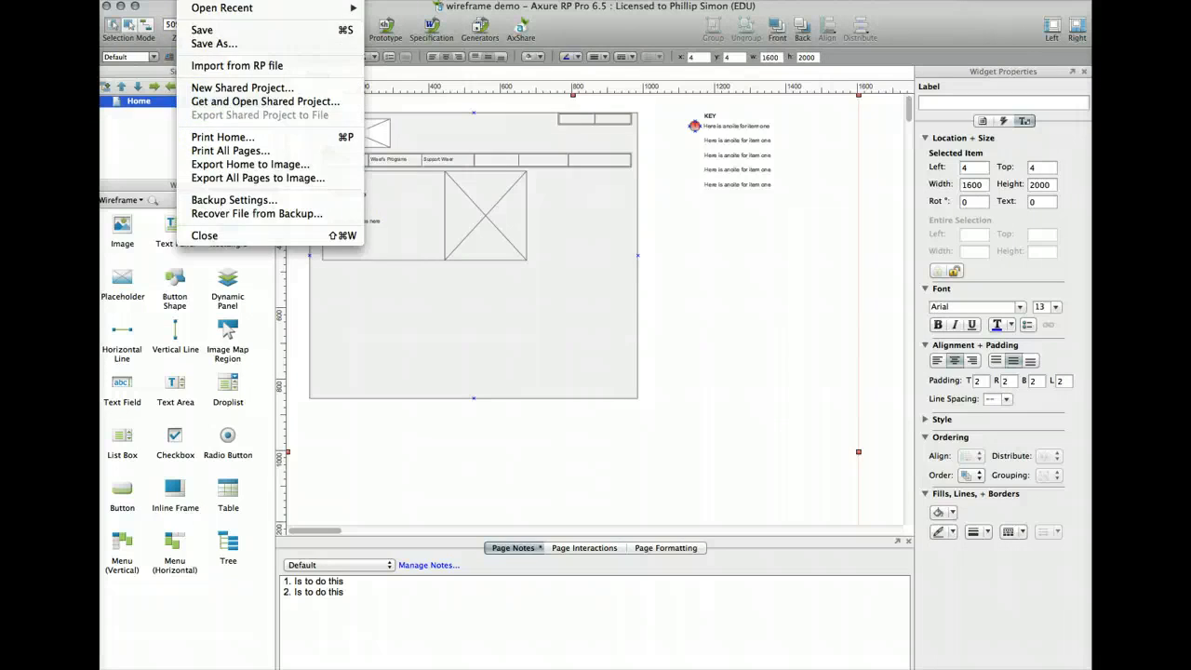
click(183, 1)
key(super+p)
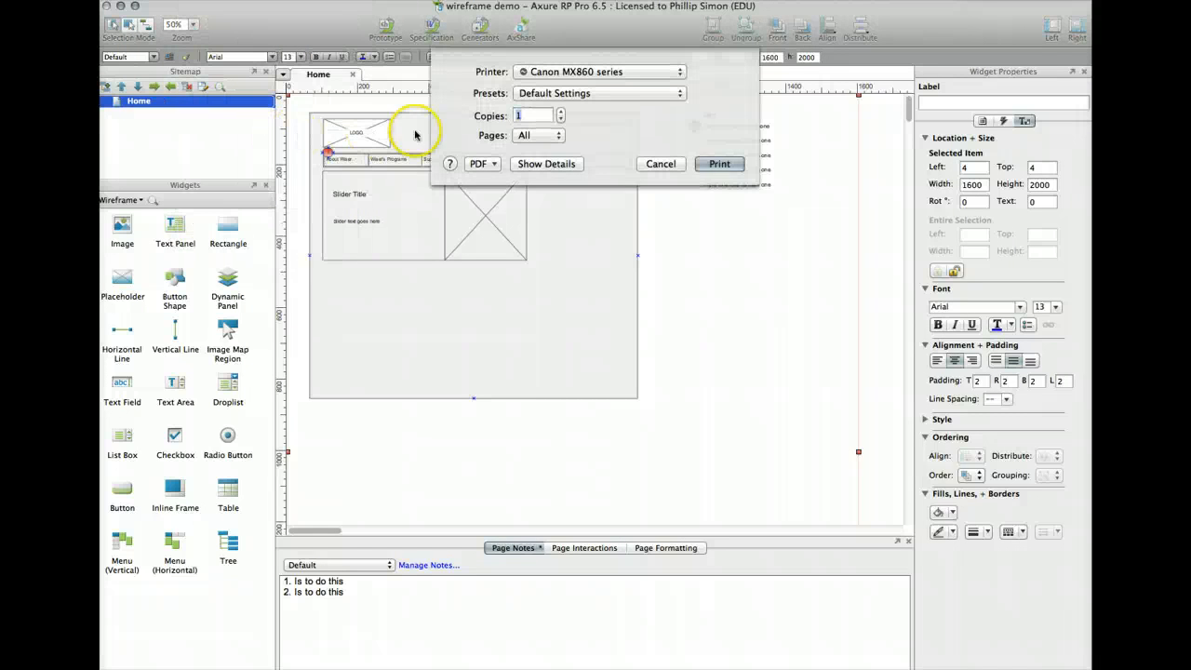
click(493, 164)
click(496, 180)
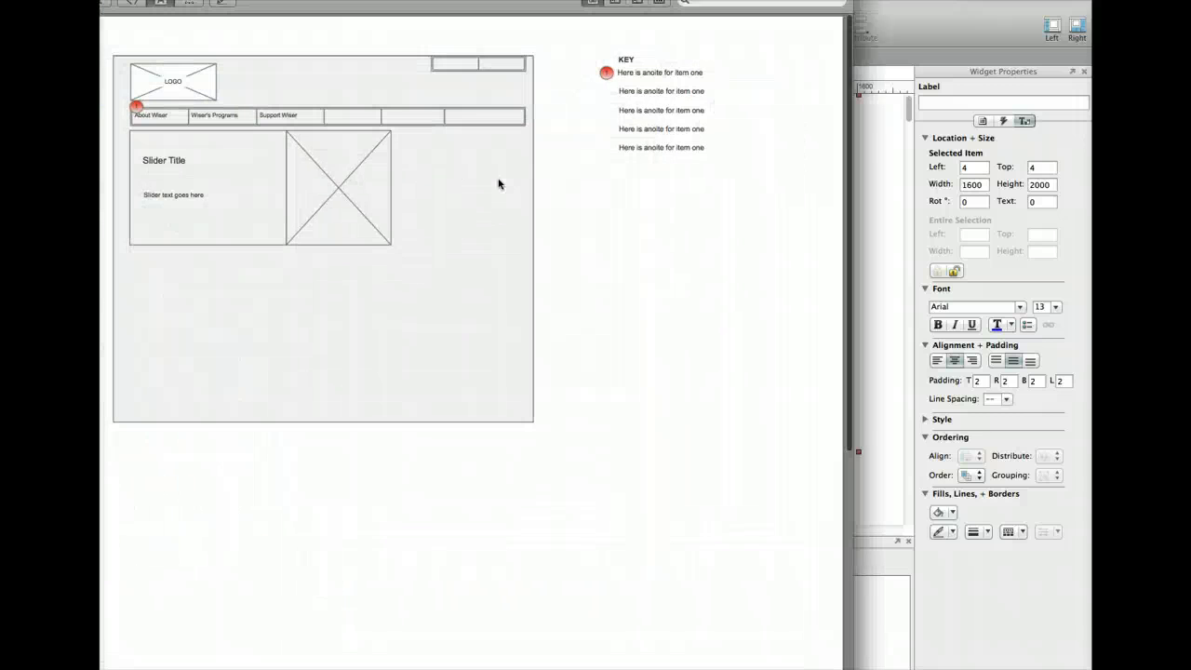
Examine the full page layout with its wireframe and key in the PDF preview, and close the preview
right_click(584, 241)
drag(445, 1, 508, 8)
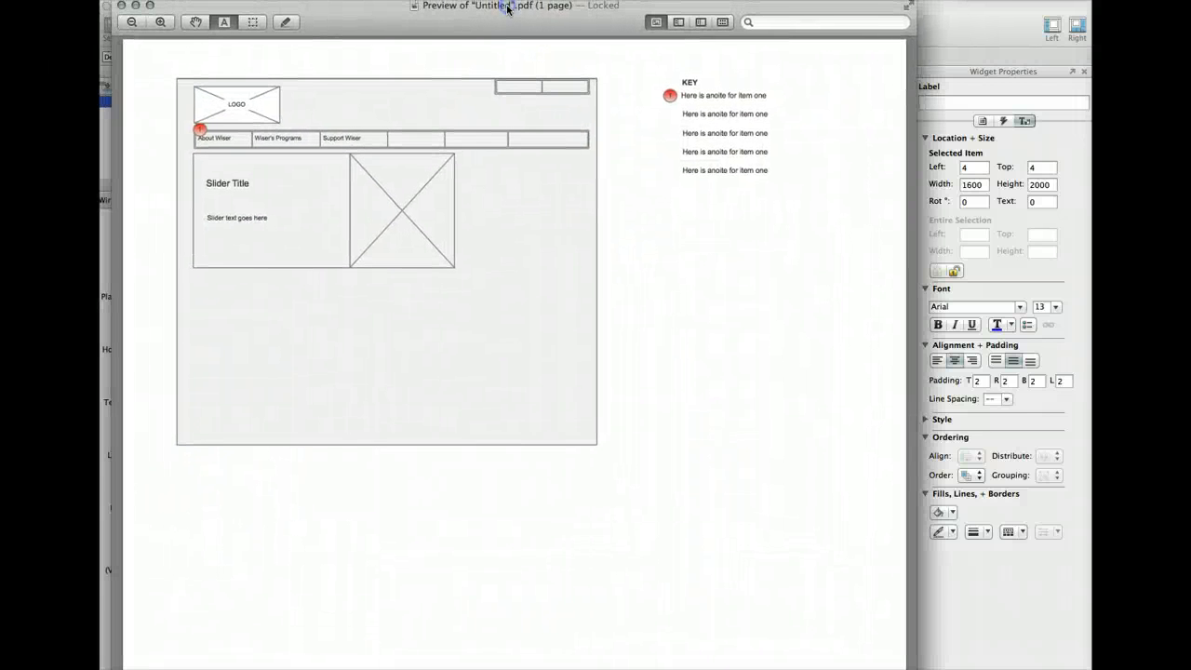
click(129, 26)
click(129, 25)
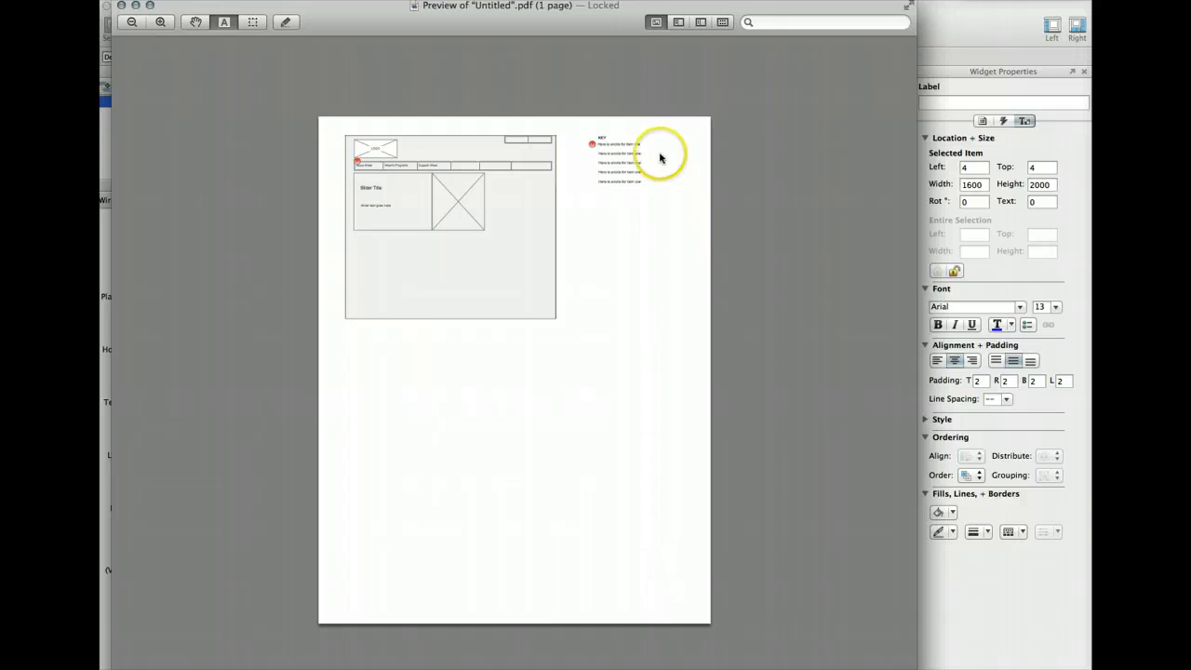
click(122, 6)
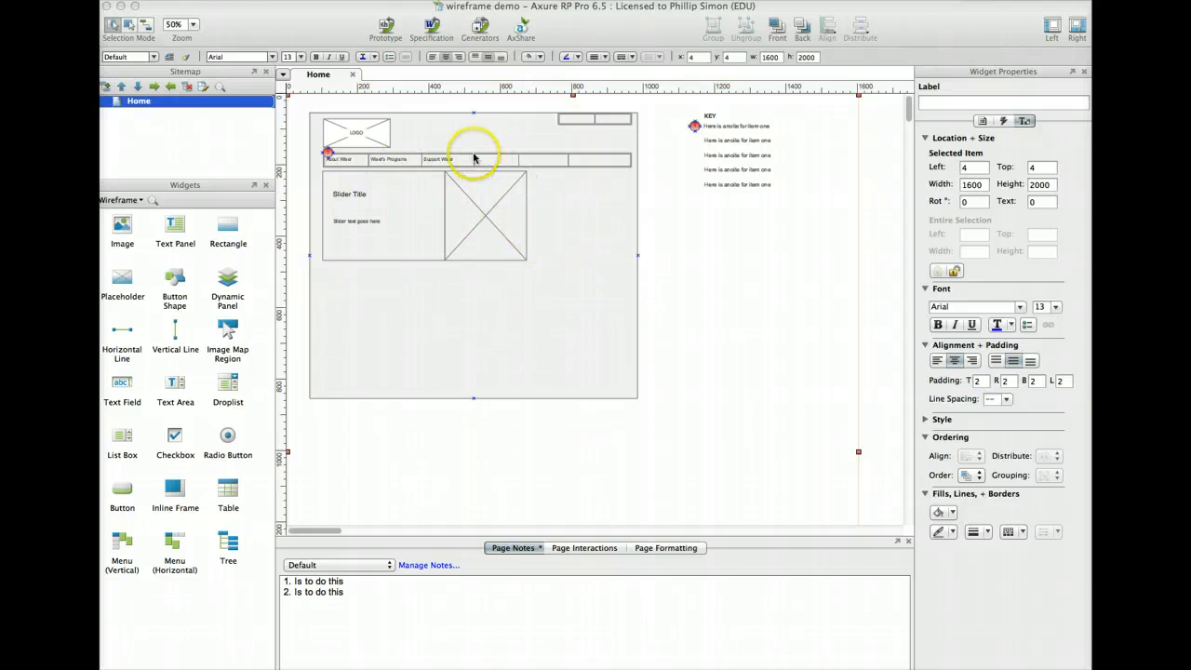
key(super+Tab)
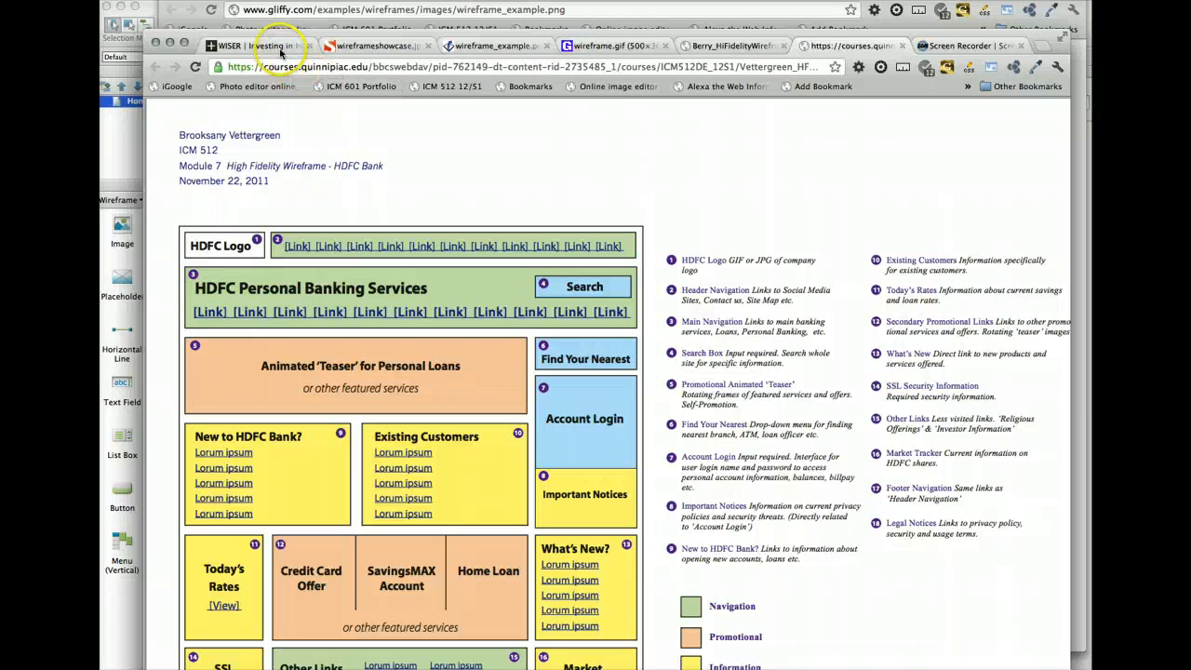
click(275, 46)
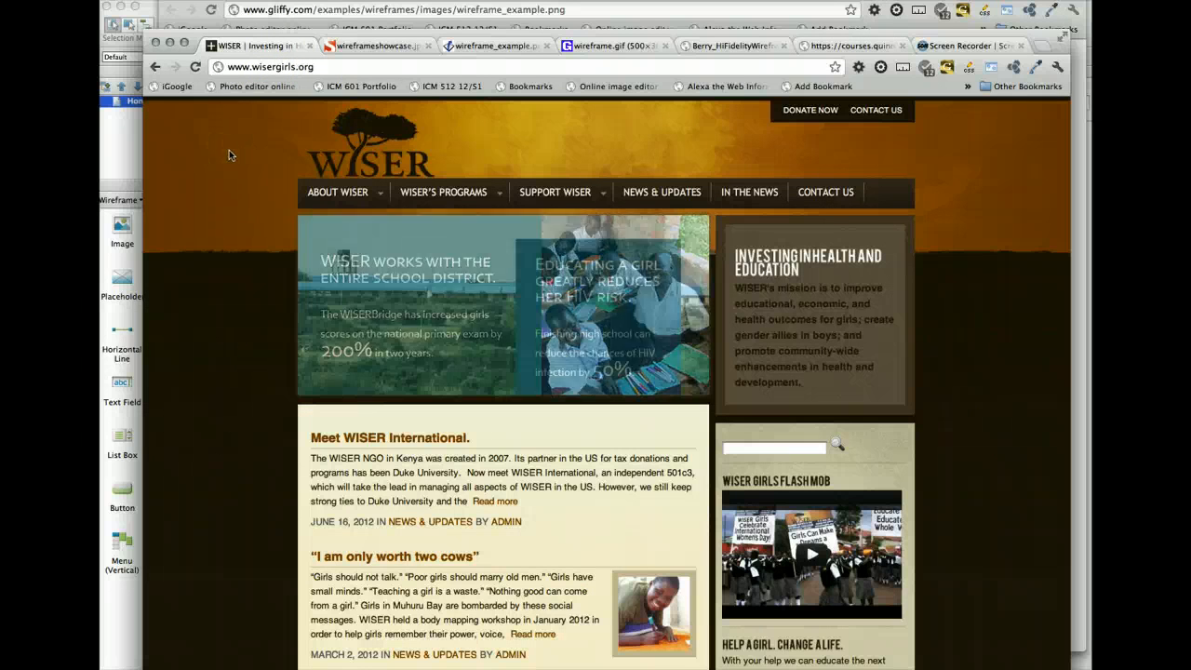
scroll(229, 150, down, 3)
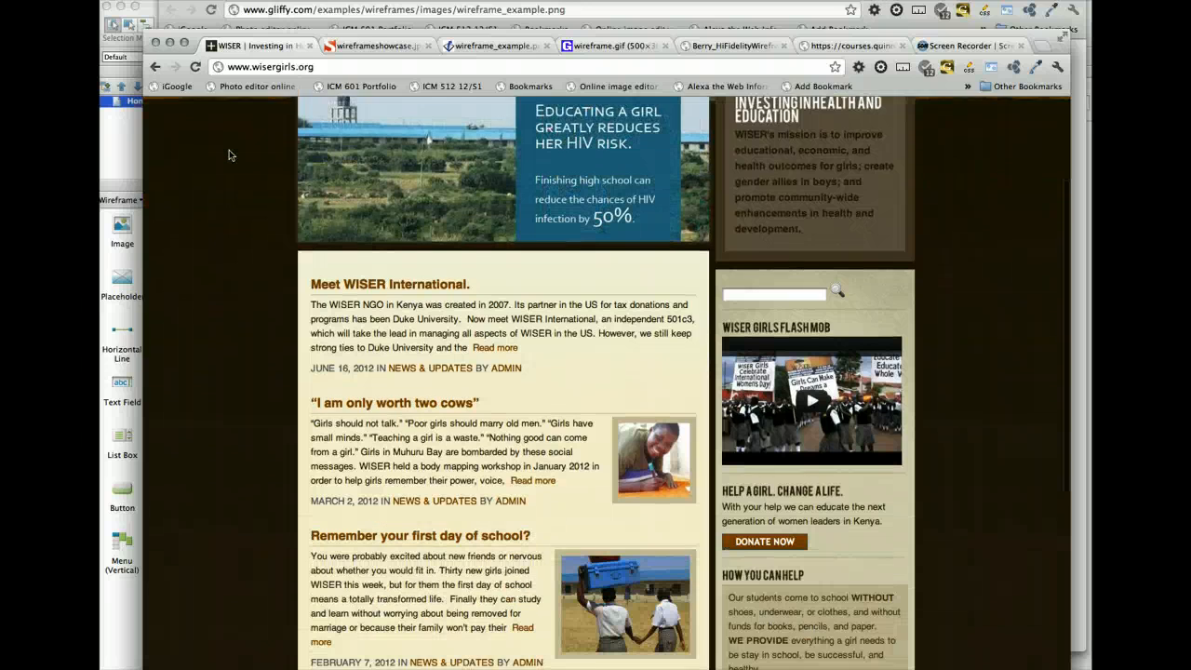
scroll(229, 150, up, 3)
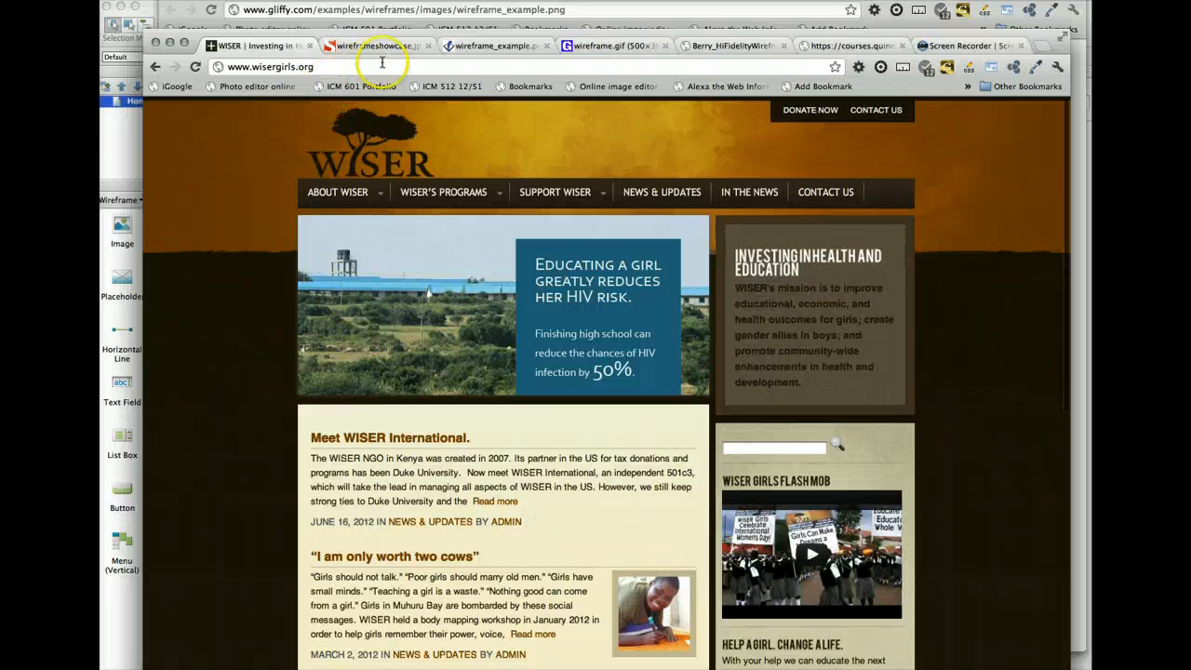
key(super+Tab)
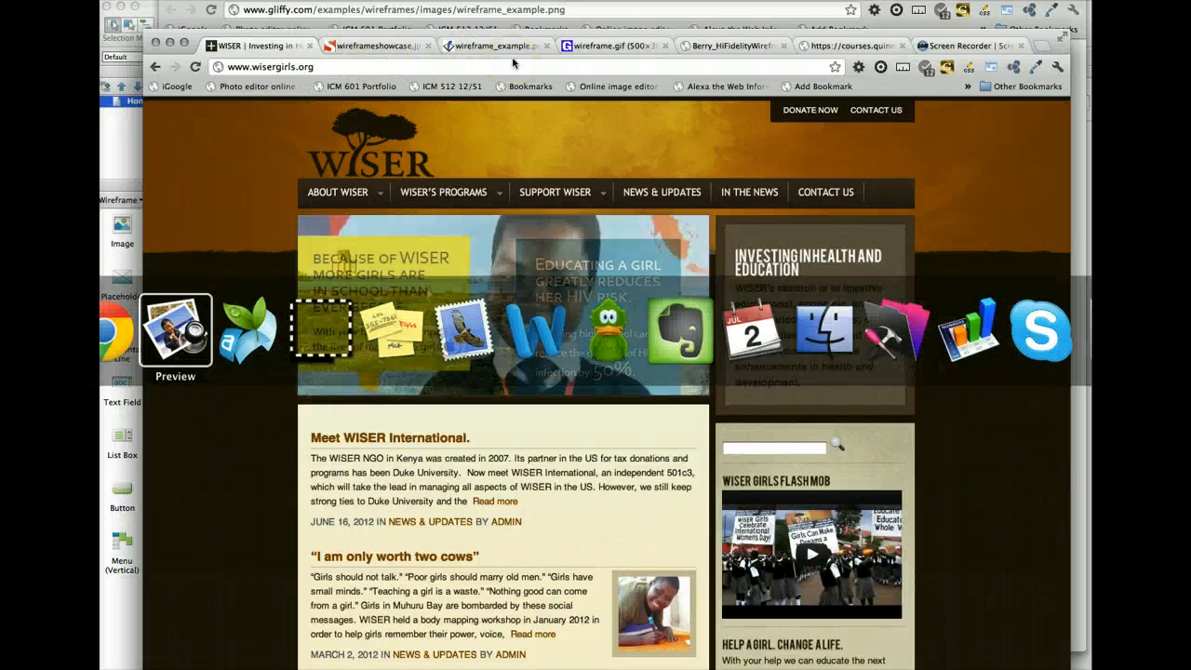
key(super+Tab)
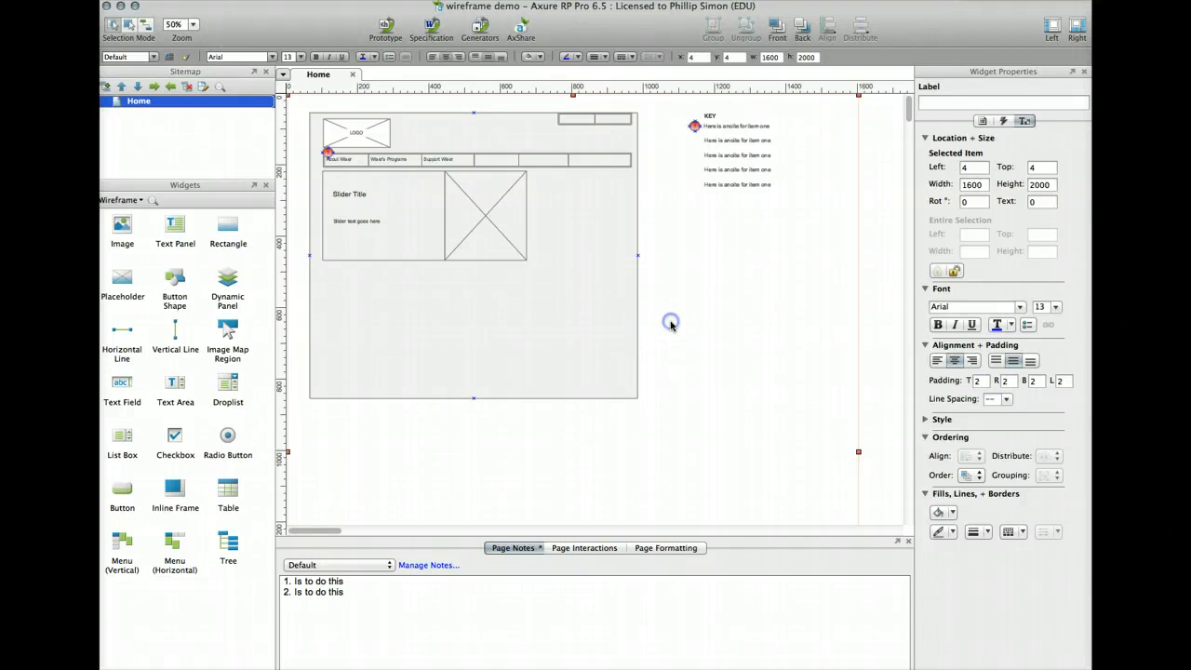
Set the fill transparency of the wireframe's F2F2F2 background rectangle to 67
click(613, 305)
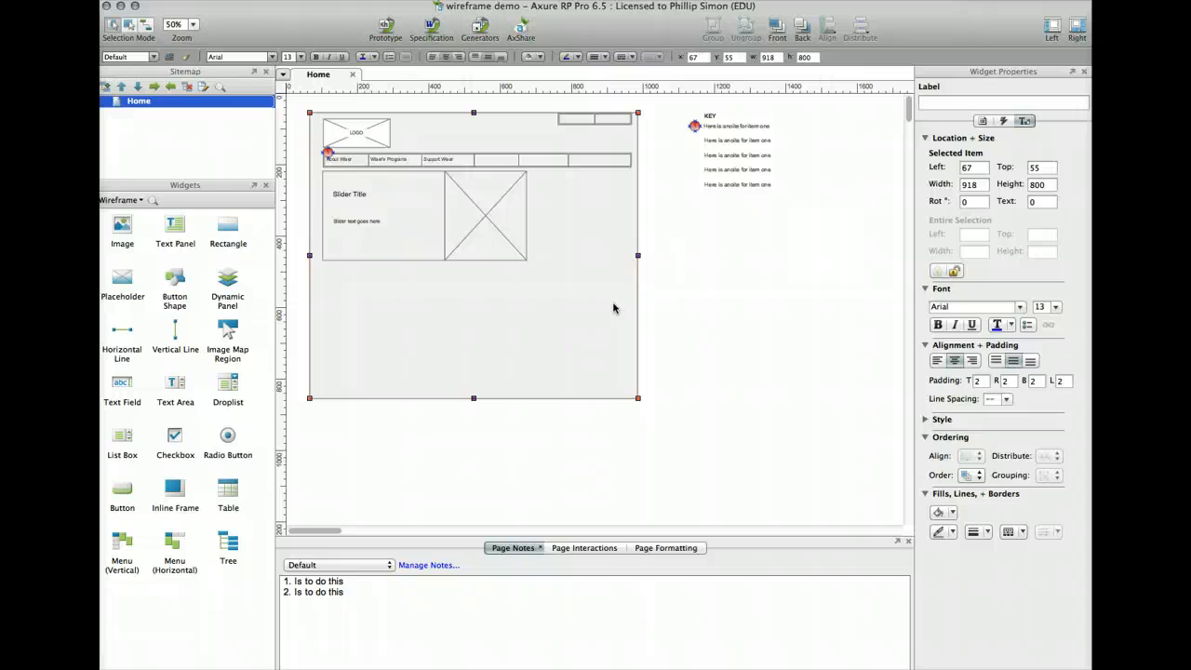
click(614, 306)
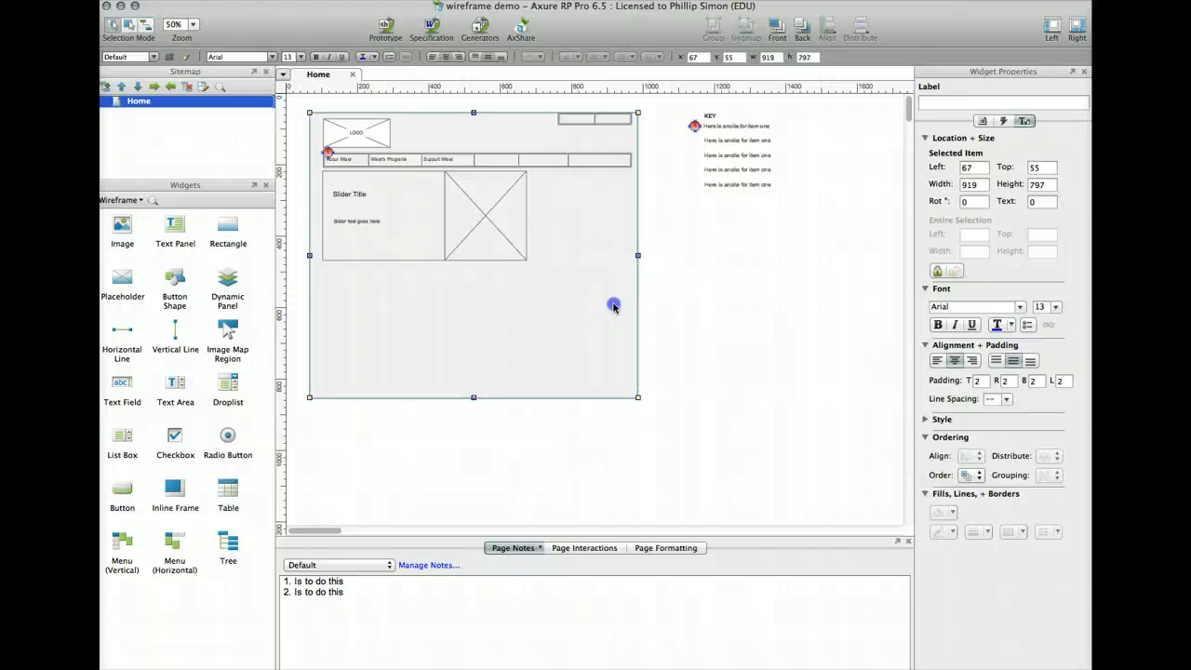
click(613, 306)
click(613, 305)
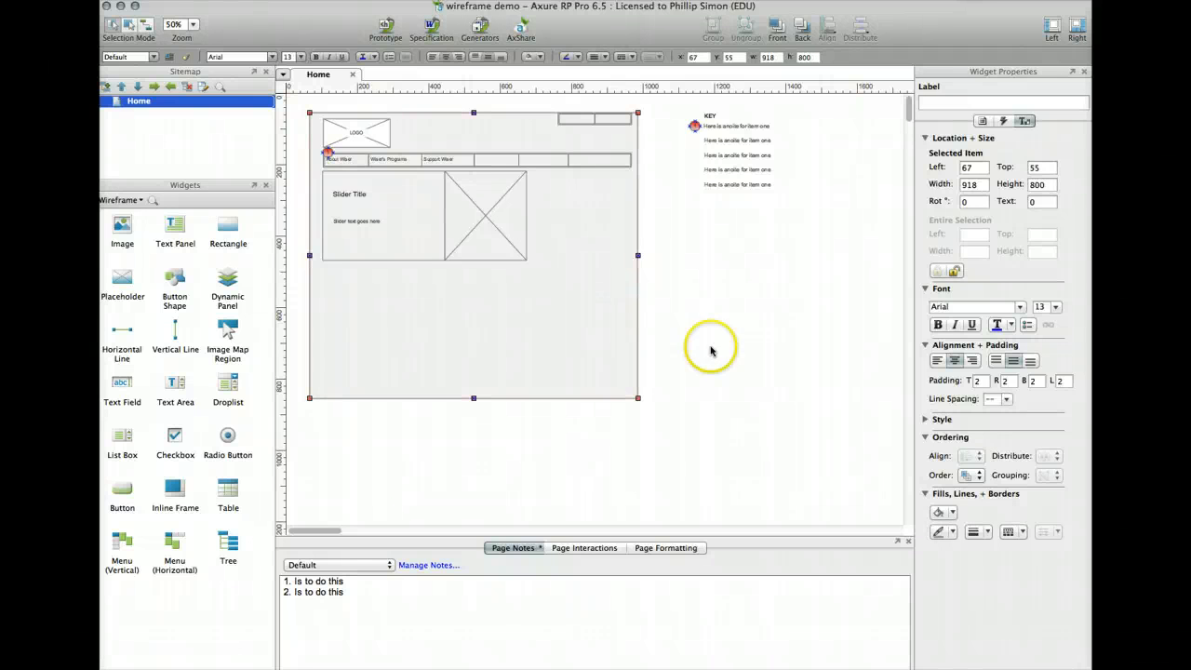
click(951, 514)
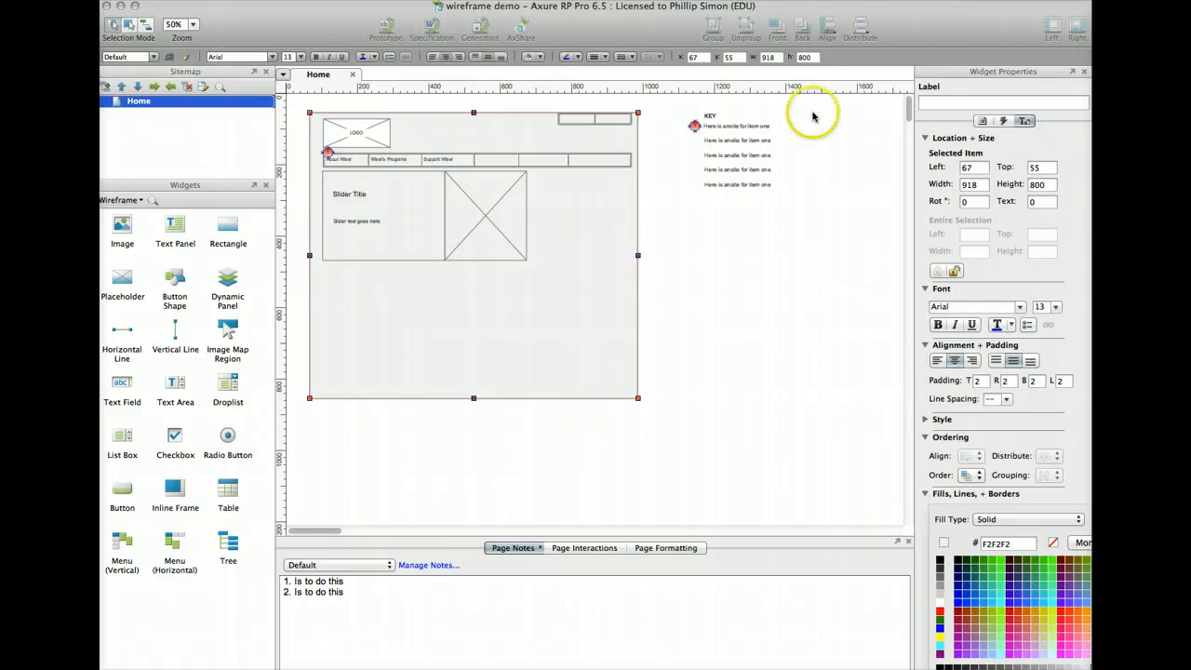
click(912, 24)
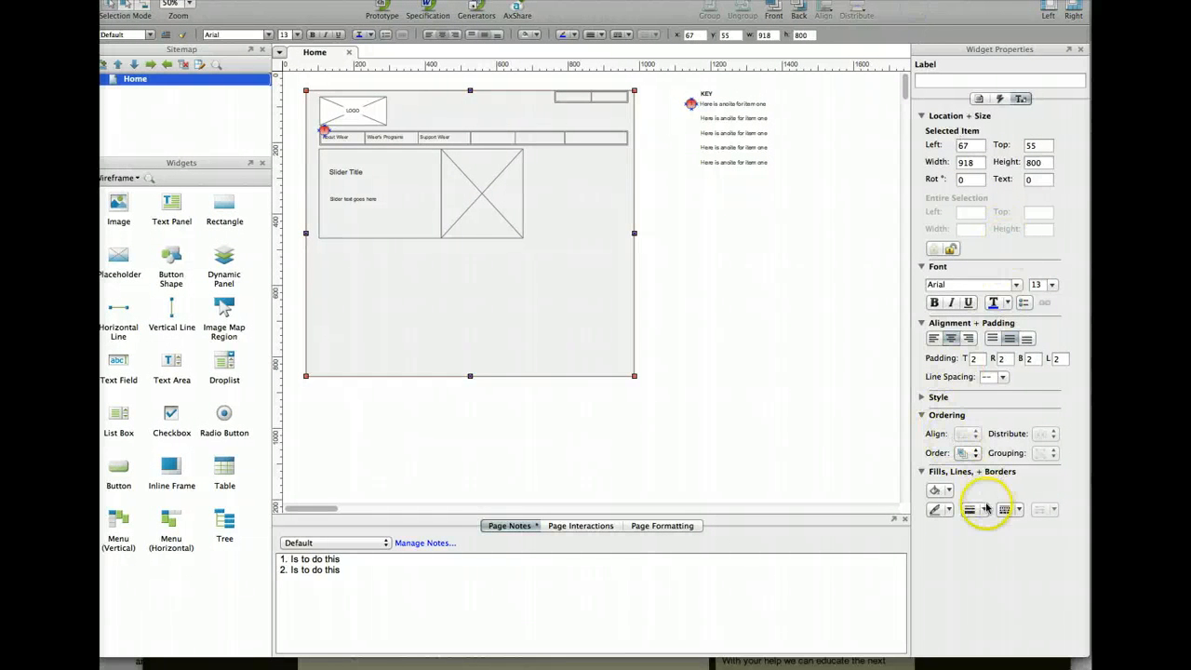
click(947, 490)
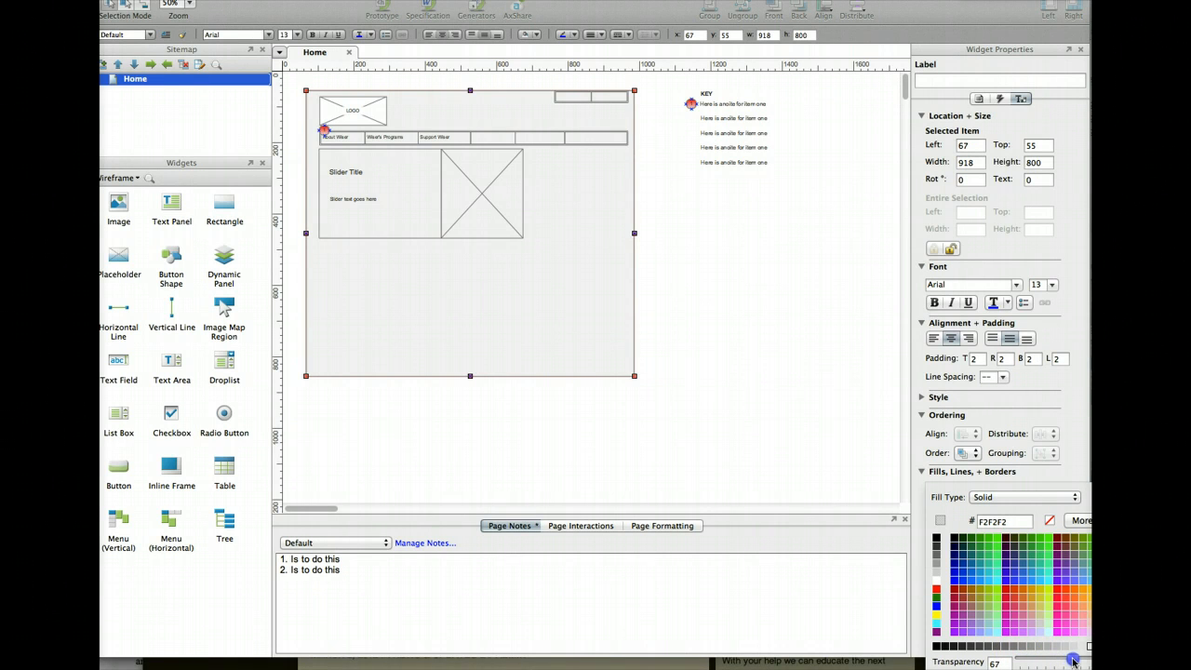
click(847, 489)
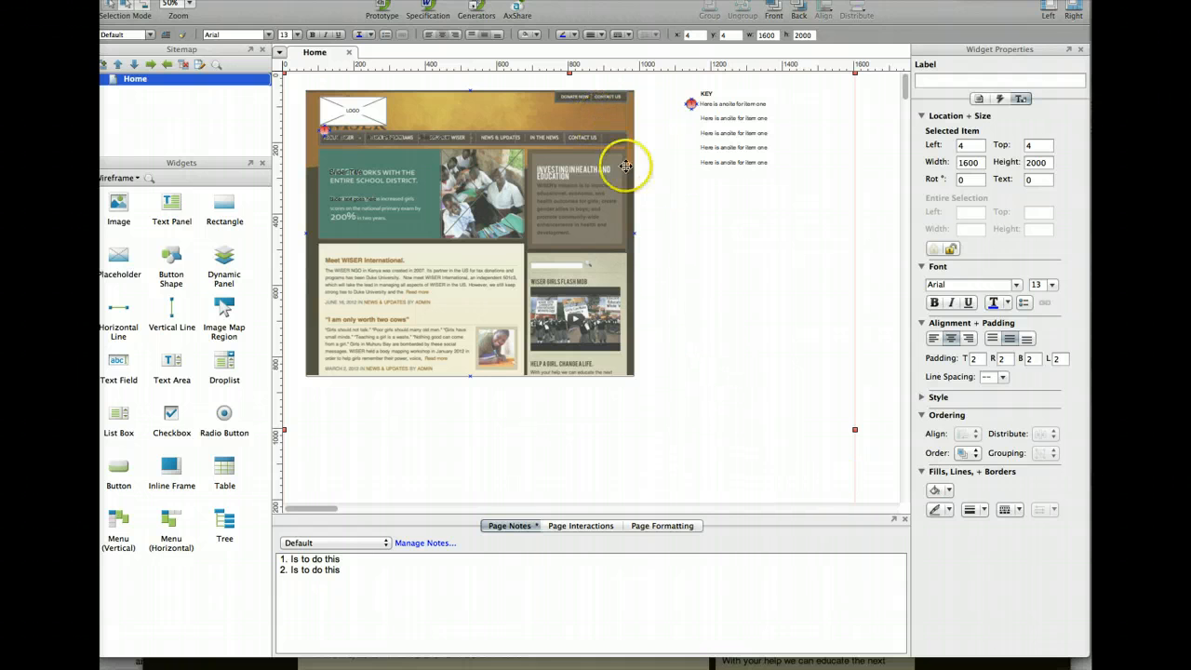
Set the fill transparency of the wireframe's background rectangle to 85 and check the screenshot underneath
click(605, 130)
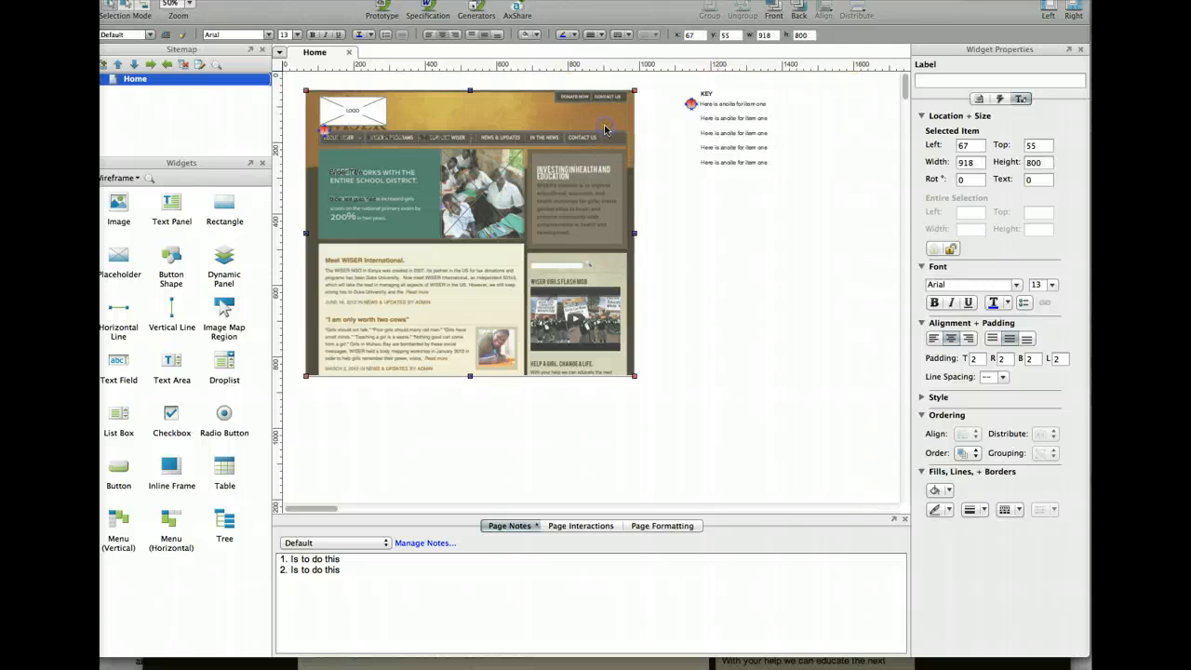
click(949, 493)
drag(1072, 661, 1076, 661)
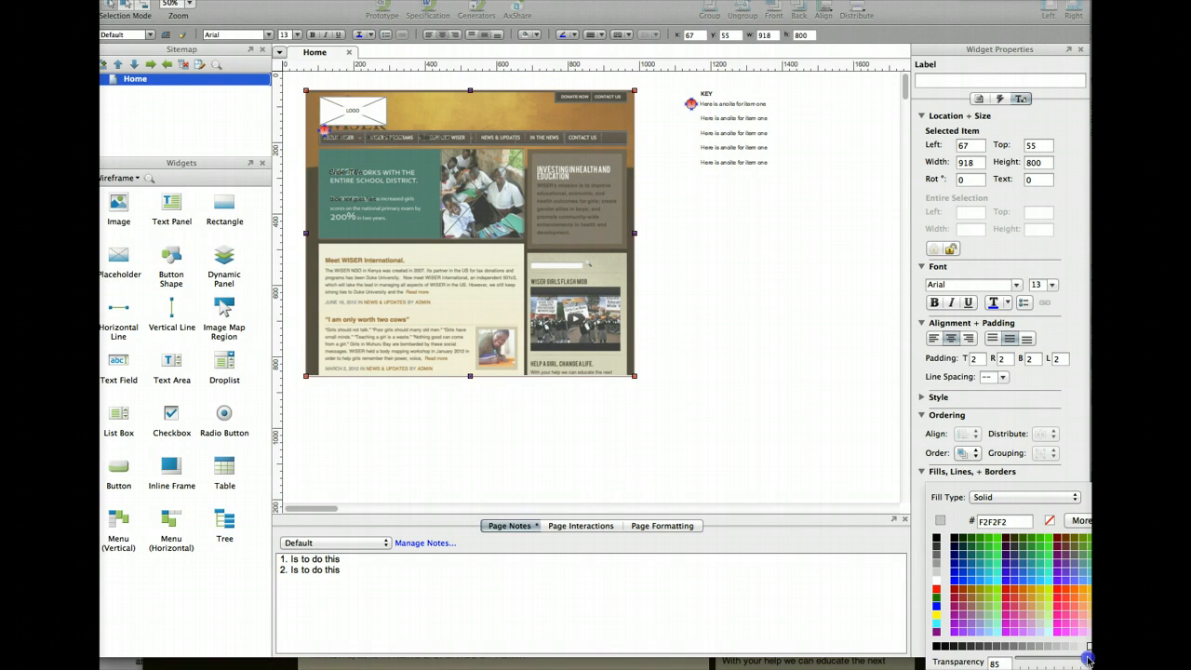
click(761, 347)
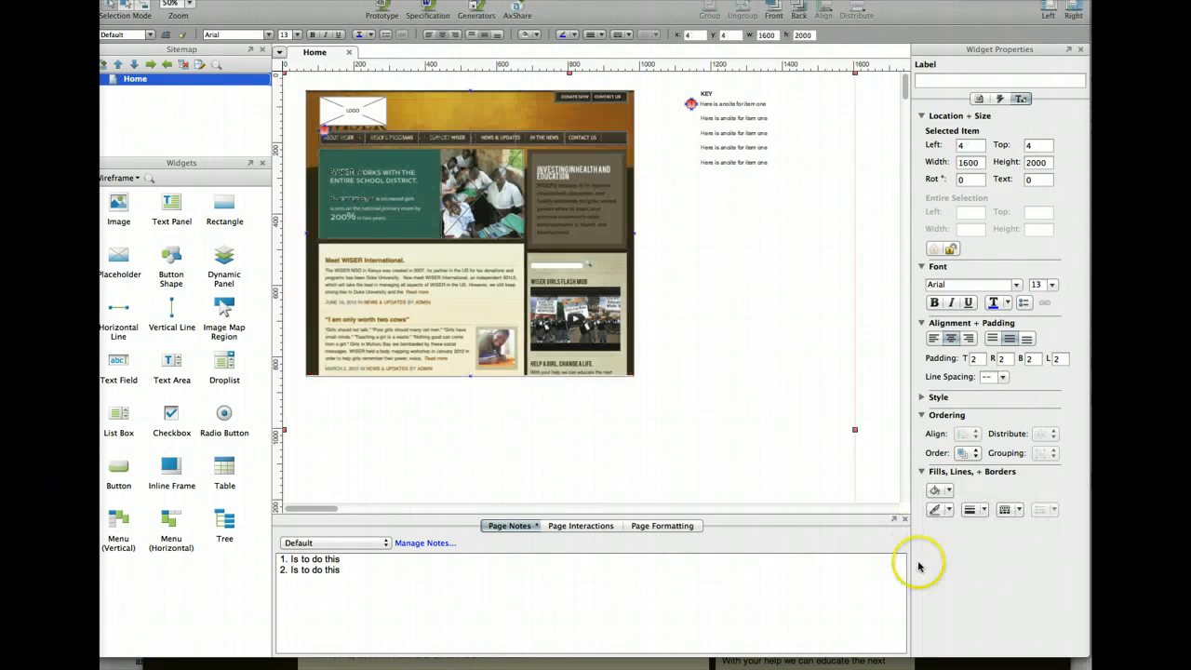
Set the fill transparency of the wireframe's F2F2F2 background rectangle to 17
click(614, 250)
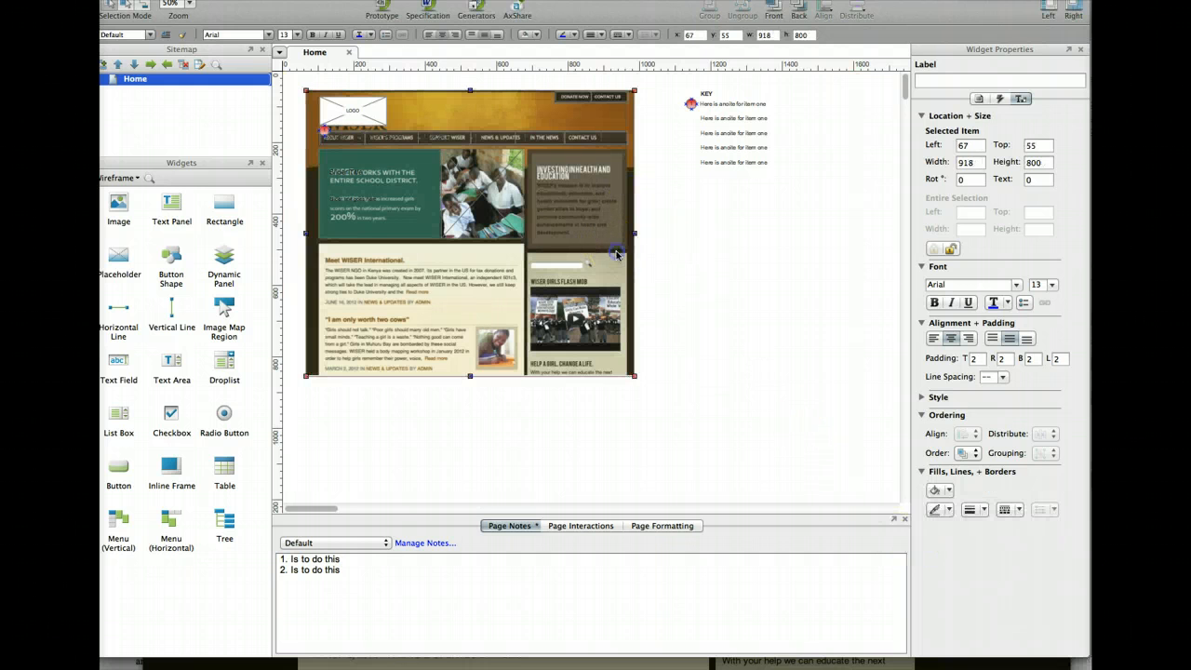
click(948, 490)
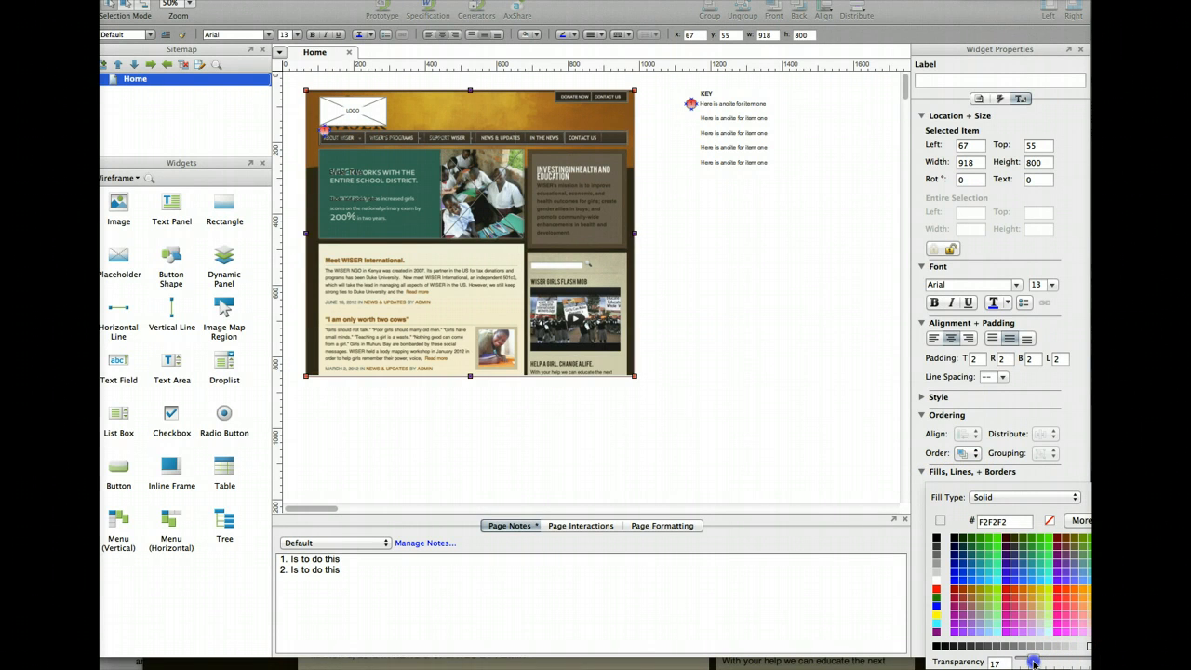
click(784, 385)
click(677, 227)
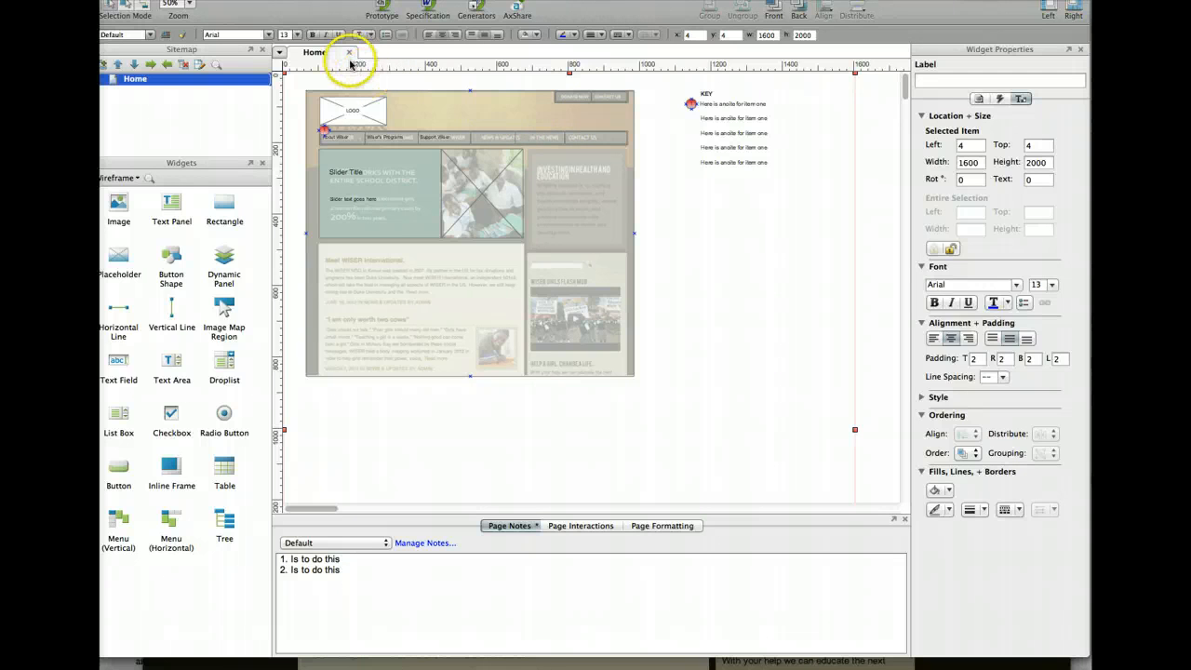
Switch to Finder with the ScreenShots folder shown
key(super+Tab)
key(super+Tab)
key(super+Tab)
key(super+Tab)
key(super+Tab)
key(super+shift+Tab)
key(super+shift+Tab)
key(super+shift+Tab)
key(super+Tab)
key(super+Tab)
key(super+Tab)
key(super+shift+Tab)
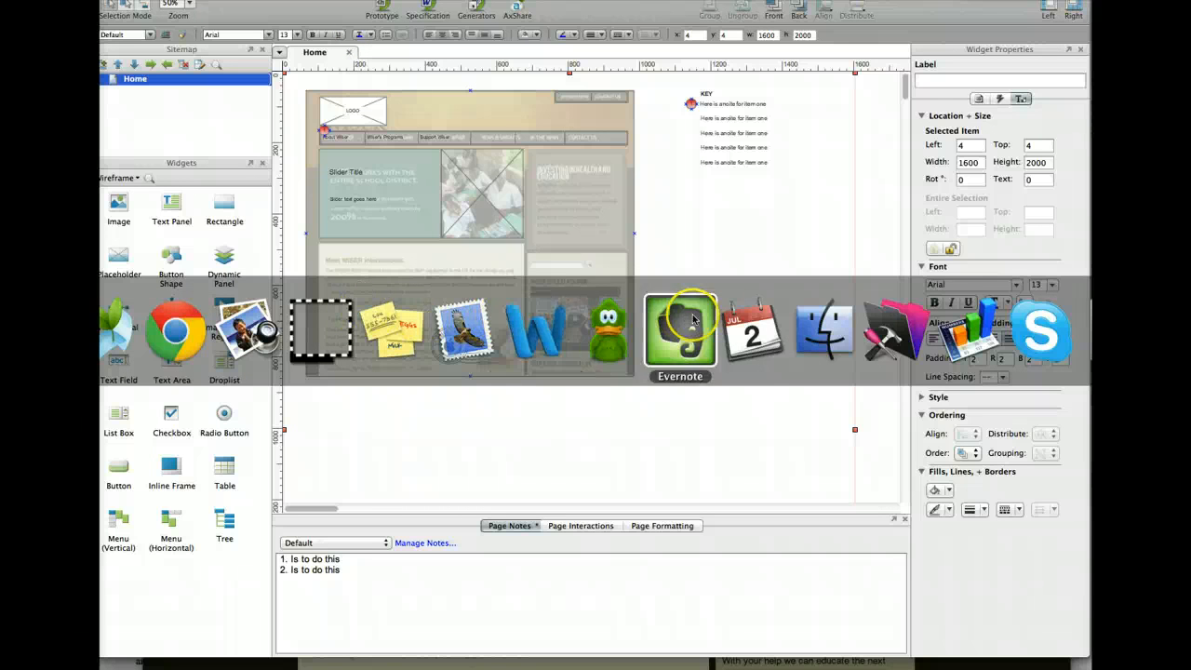
click(821, 318)
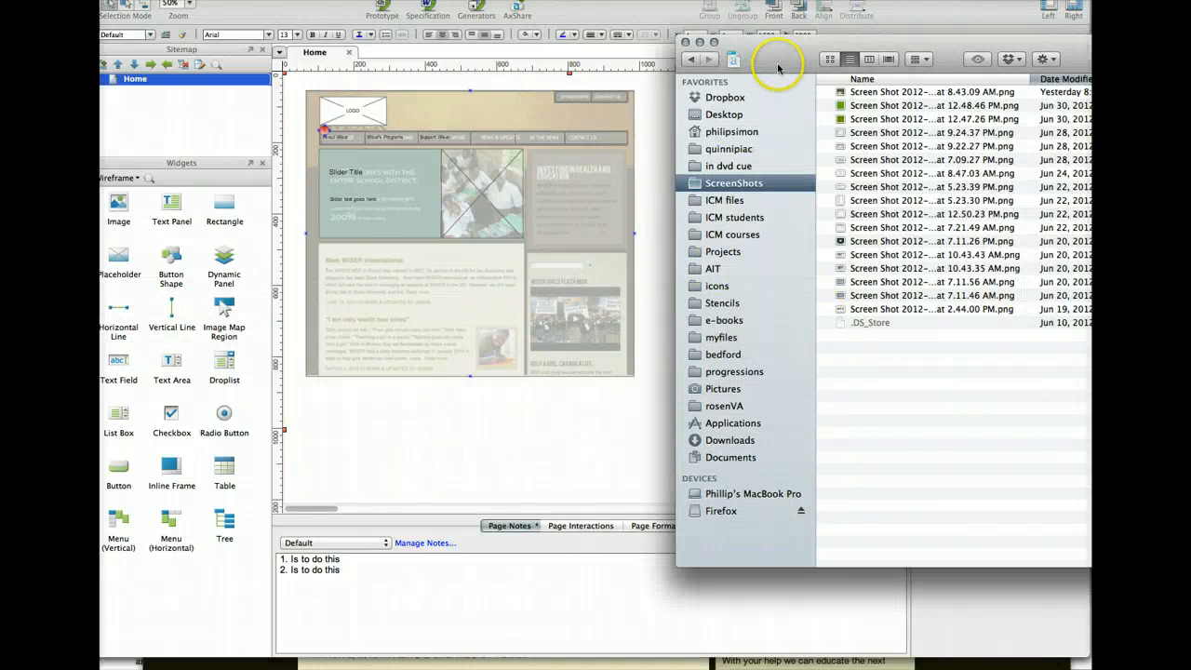
Place the screenshot file ending in "8.43.09 AM.png" on the Home page canvas, accepting the image optimization
click(843, 94)
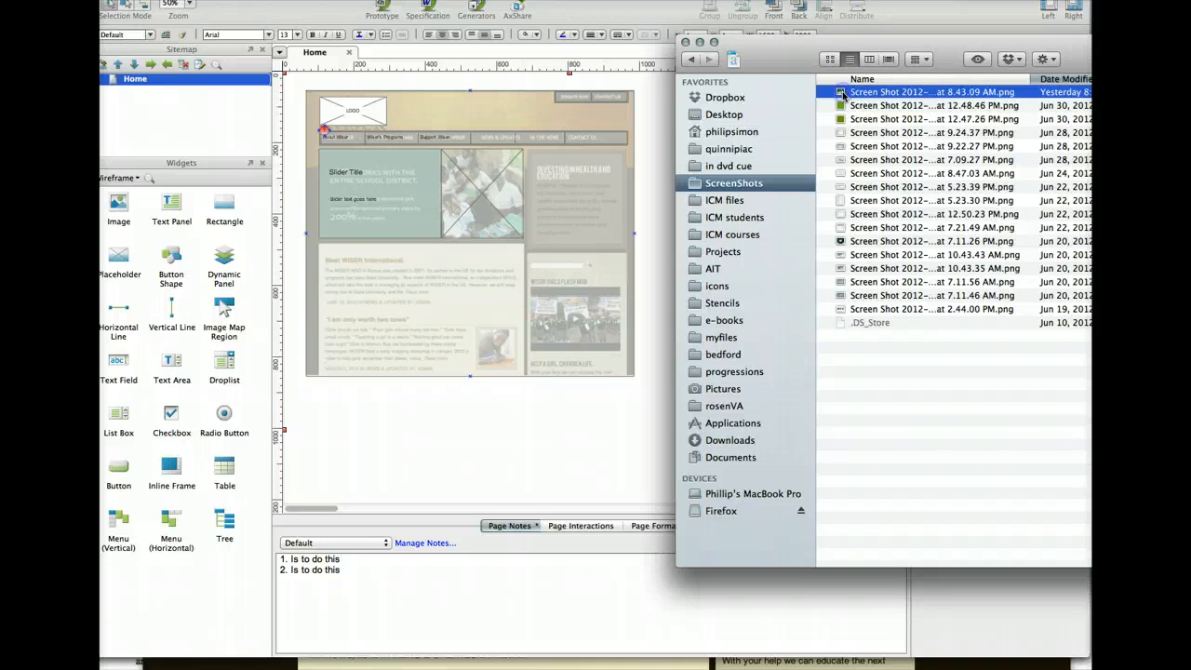
drag(843, 92, 424, 339)
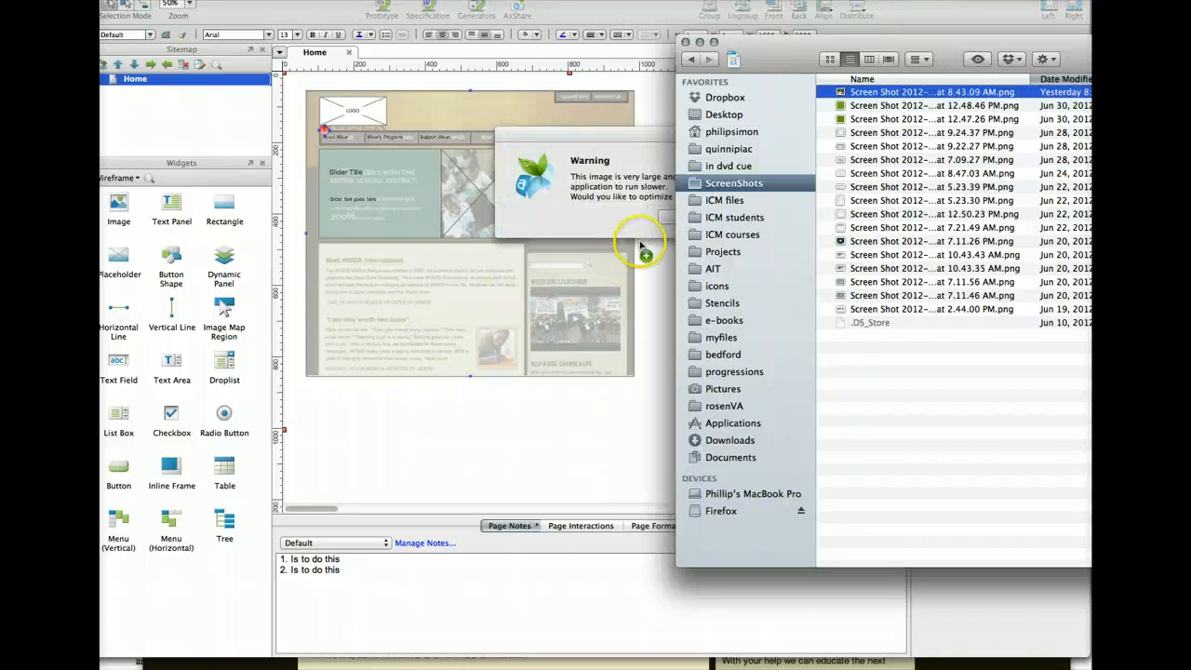
drag(778, 58, 944, 26)
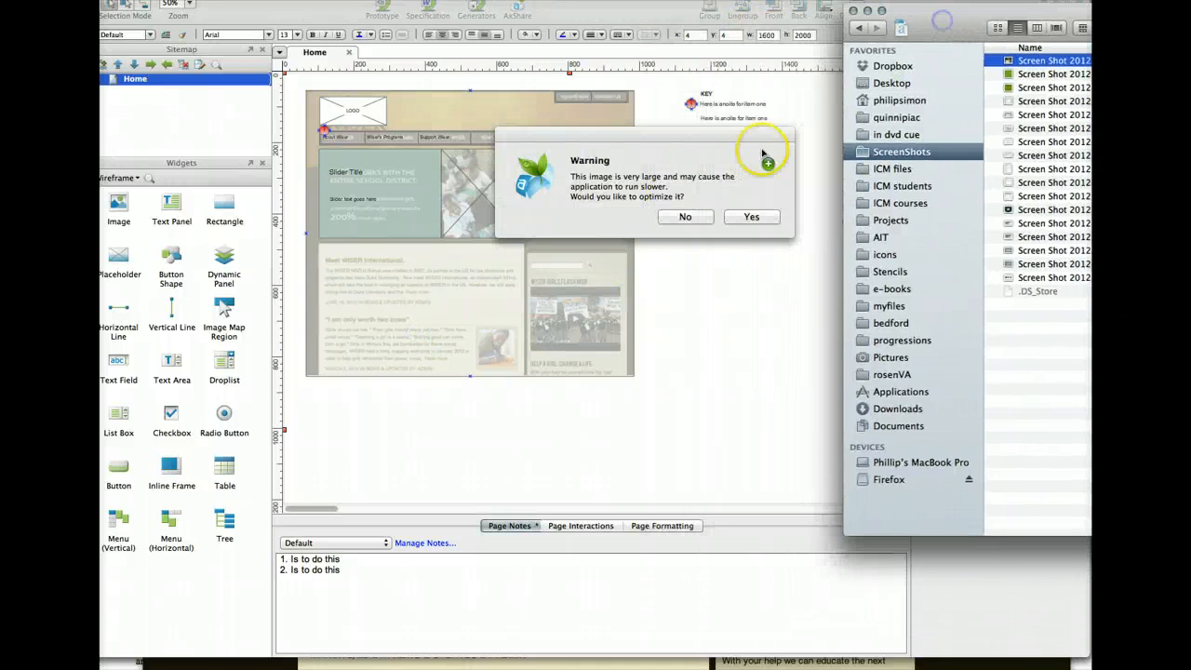
click(750, 217)
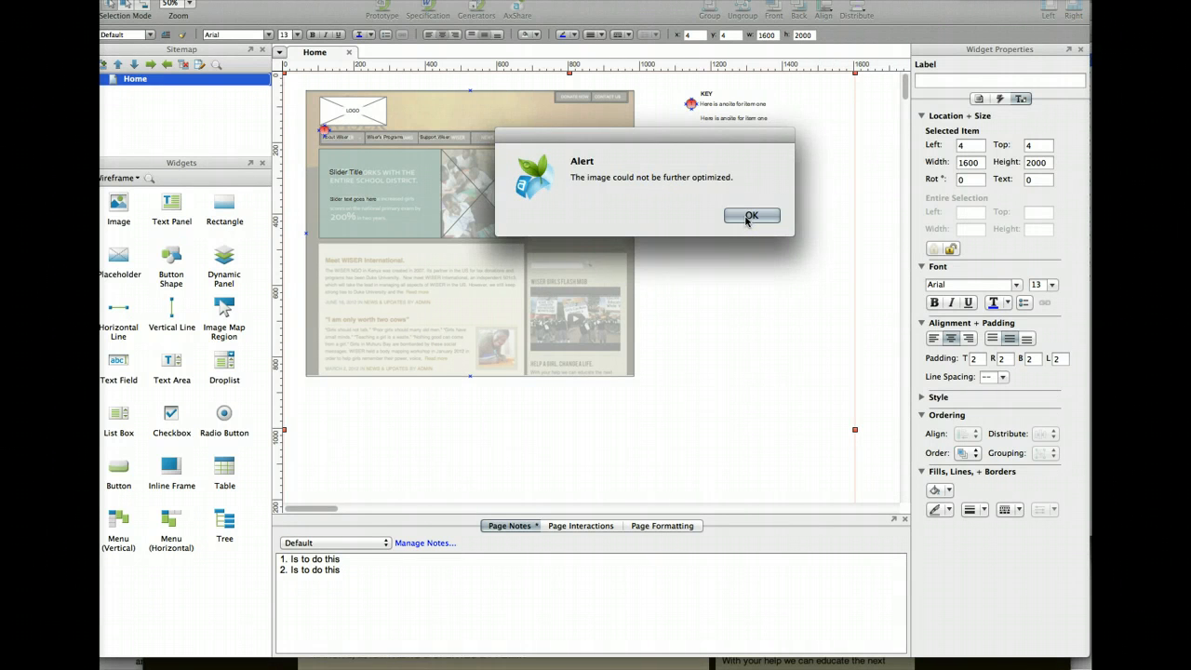
click(750, 216)
drag(577, 235, 634, 211)
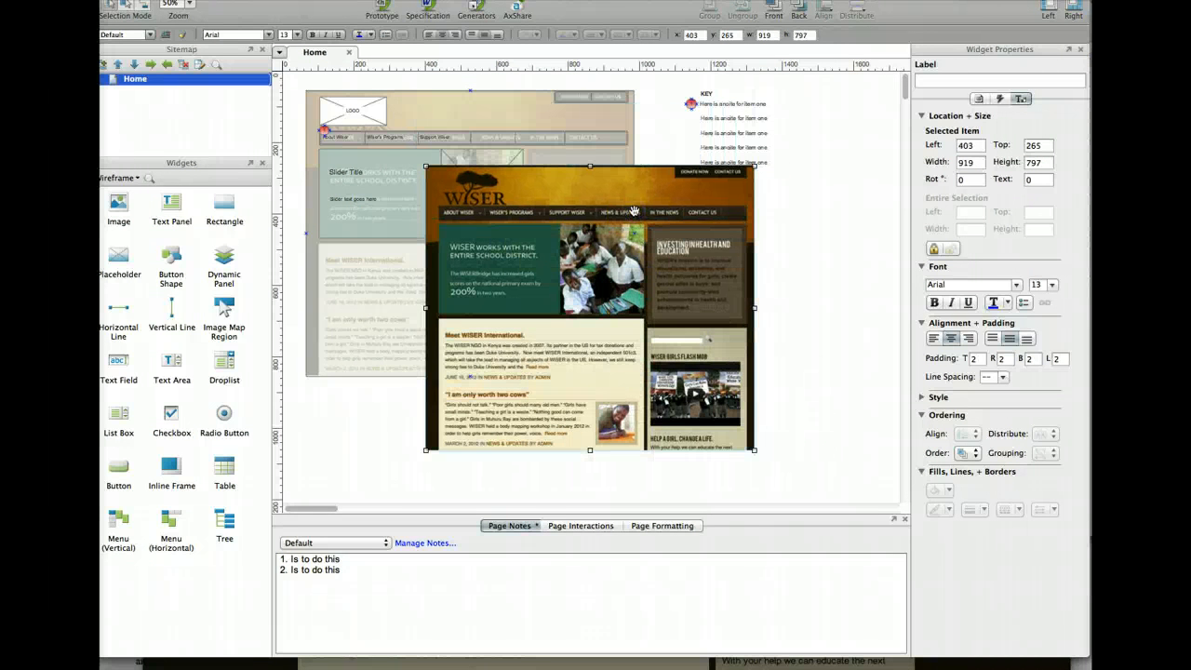
Send the newly placed homepage screenshot to the back, behind the wireframe
right_click(656, 214)
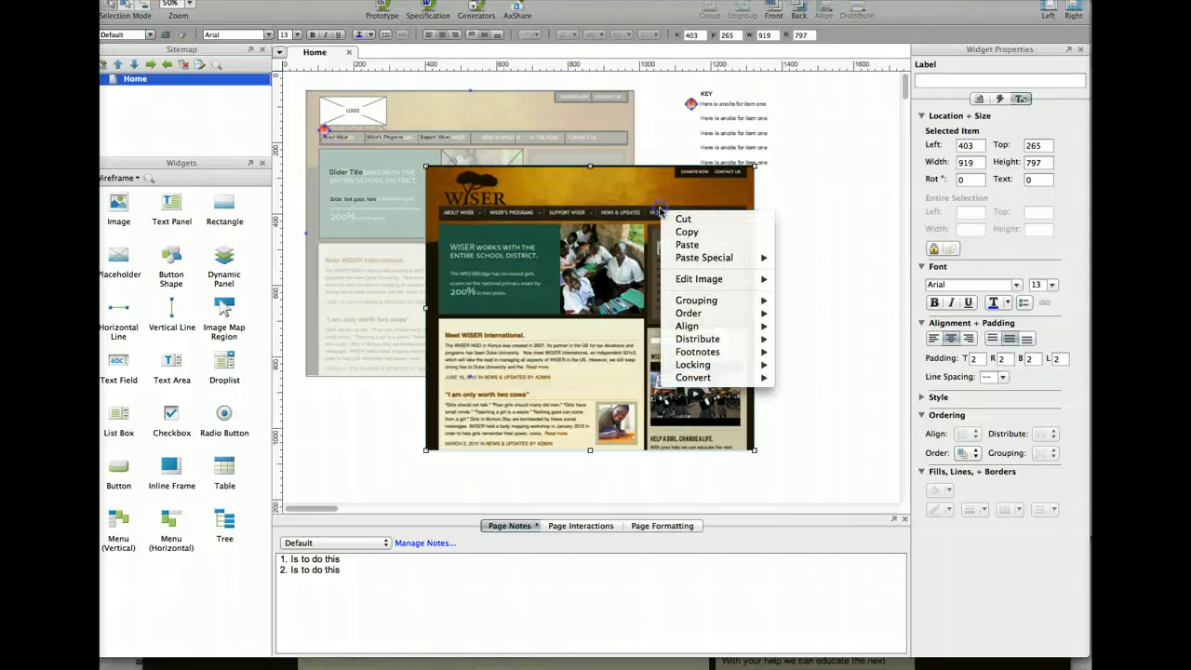
mouse_move(762, 313)
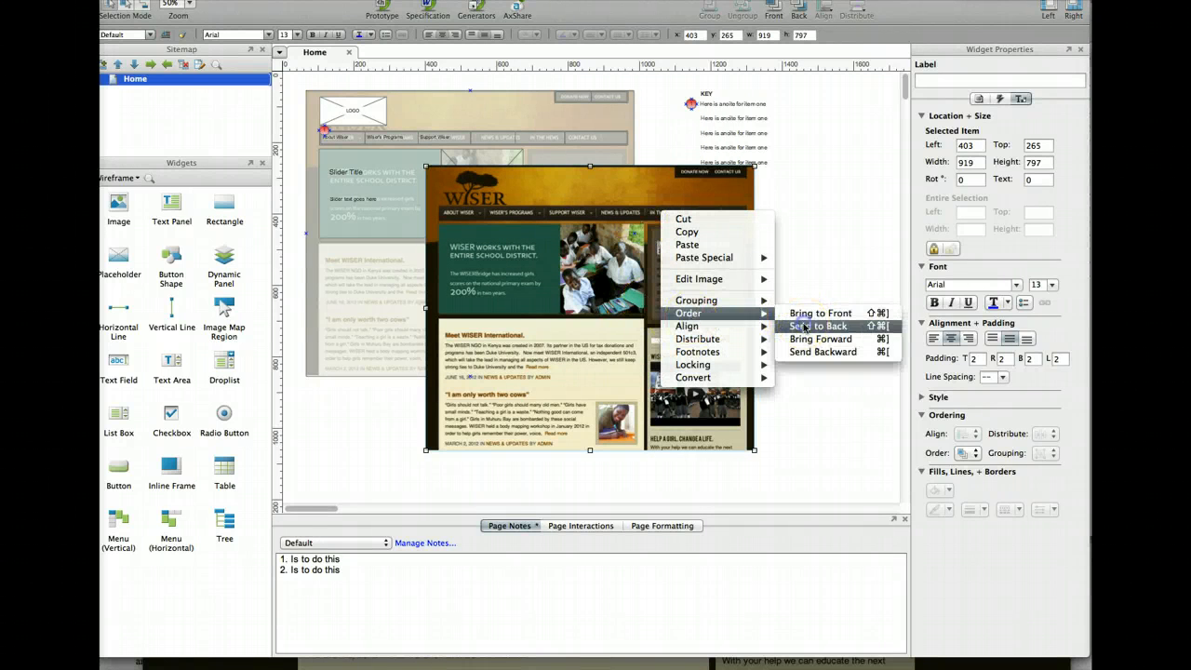
click(804, 326)
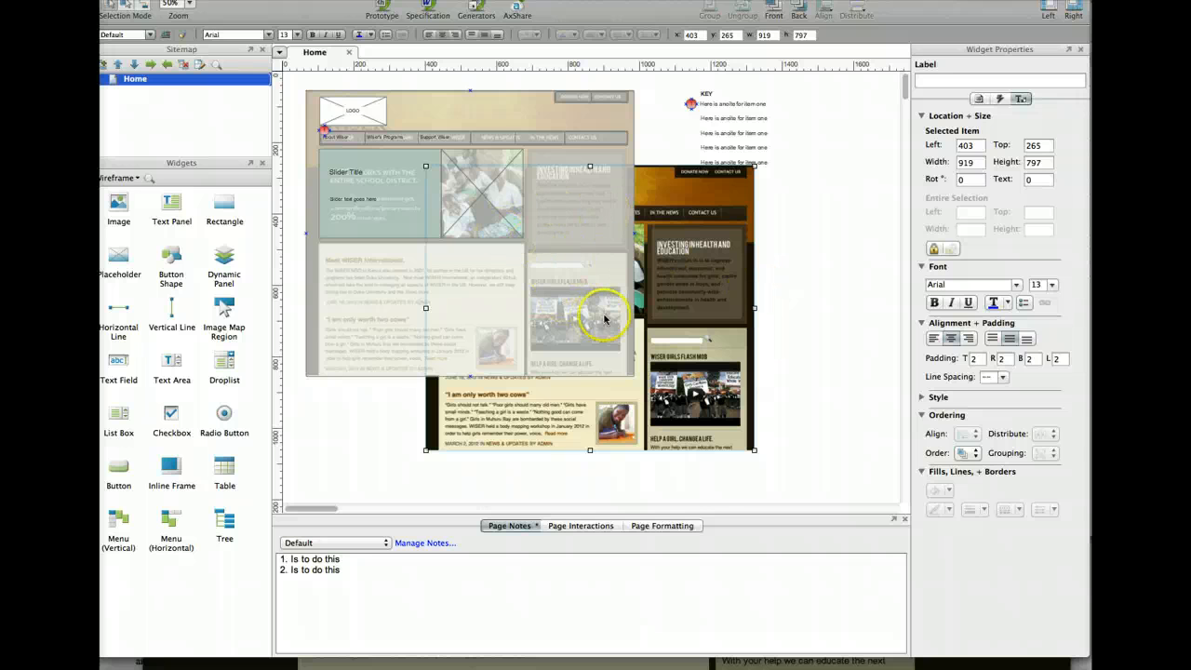
Send the large 1600 by 2000 page border rectangle to the back, behind the placed screenshot
click(706, 312)
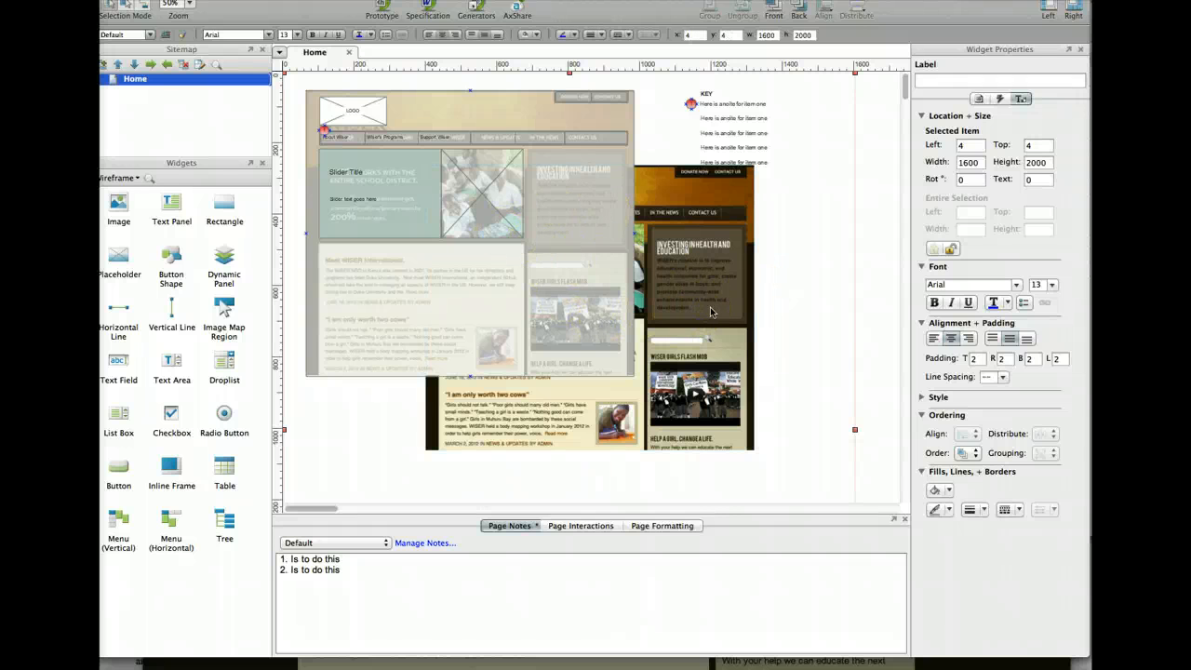
right_click(792, 316)
mouse_move(823, 422)
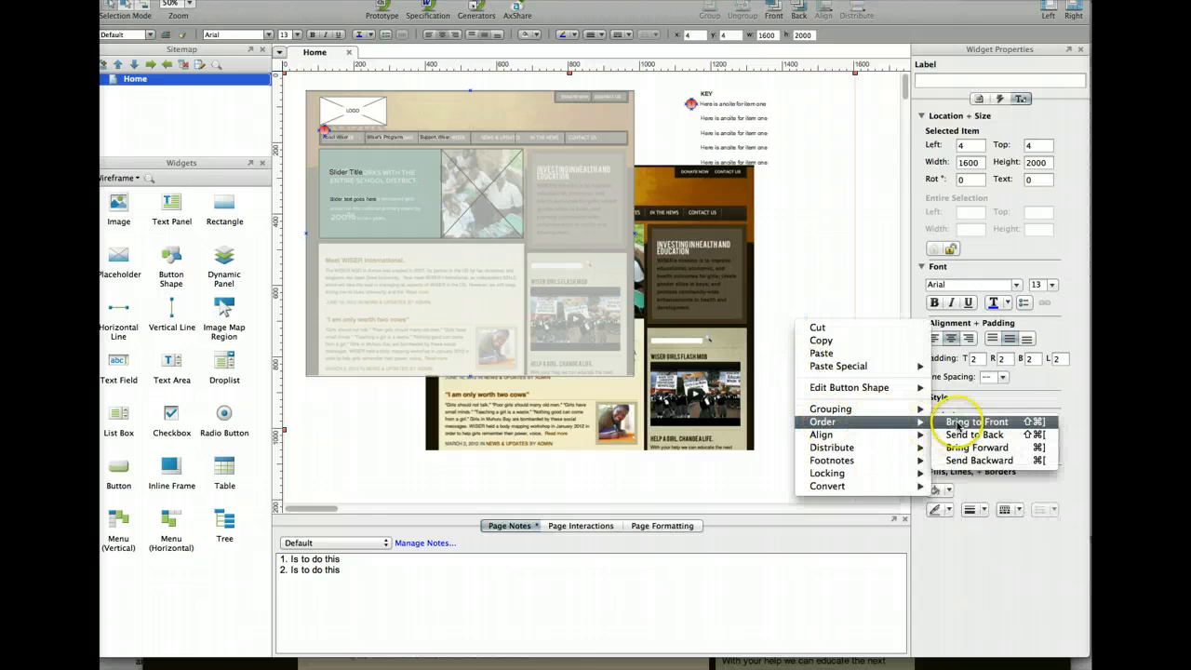
click(959, 435)
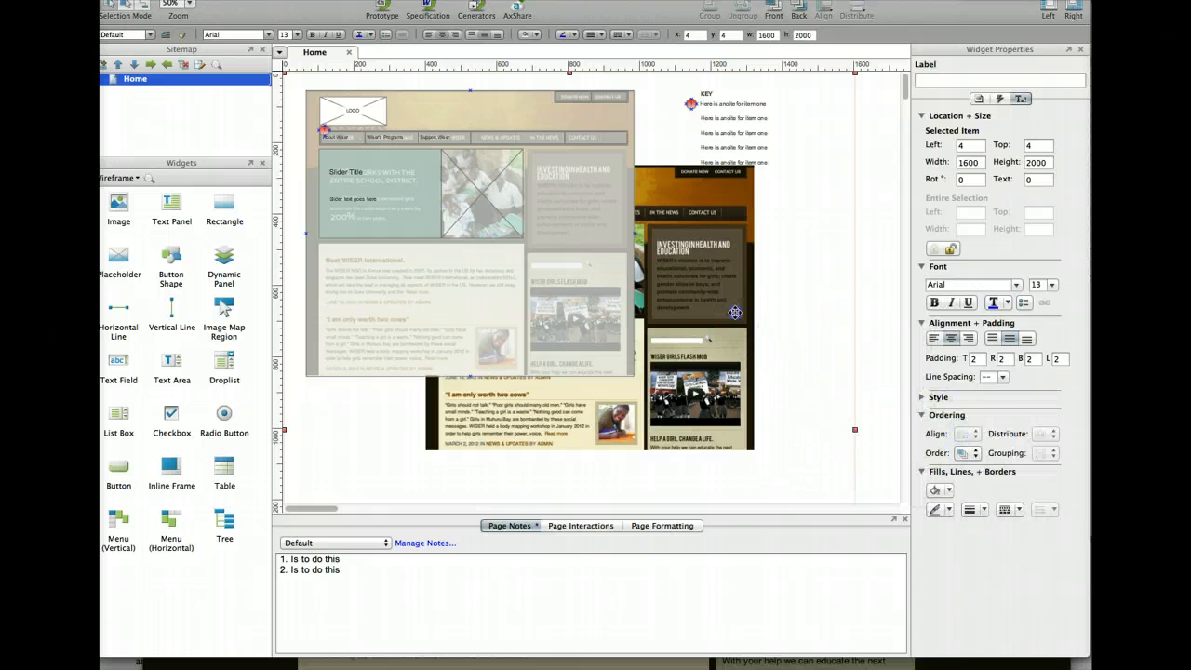
Delete the extra homepage screenshot from the canvas
click(735, 312)
key(Delete)
click(715, 289)
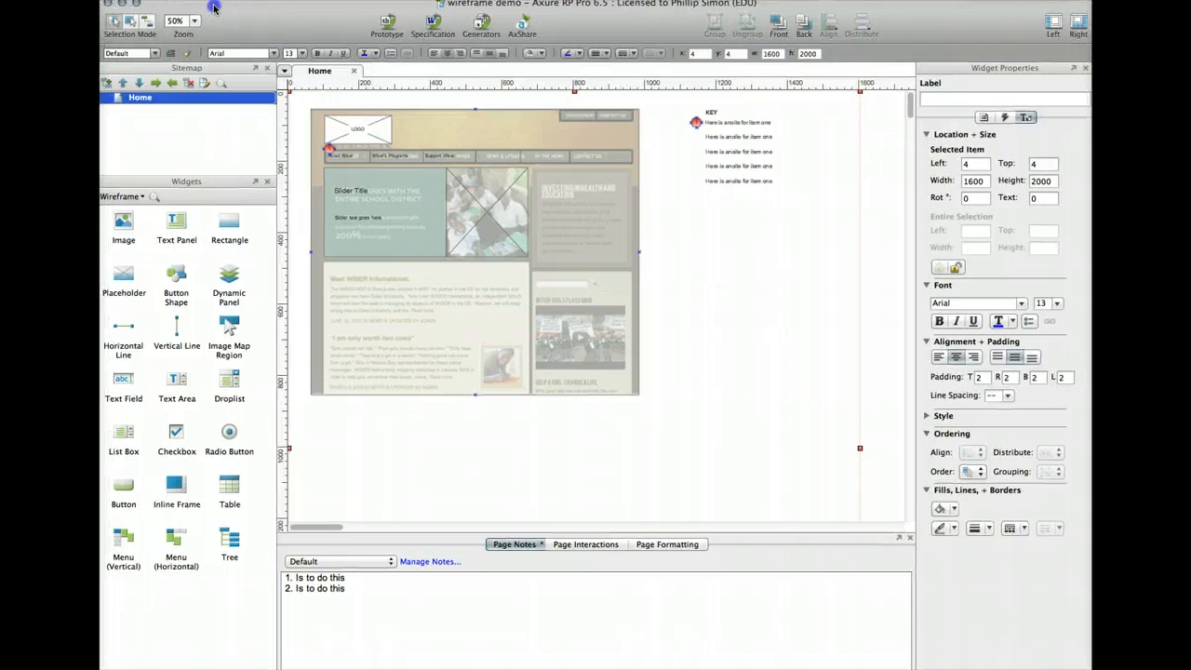
Examine the traced wireframe at 150% zoom, from the logo, navigation and slider down to the article text
click(190, 3)
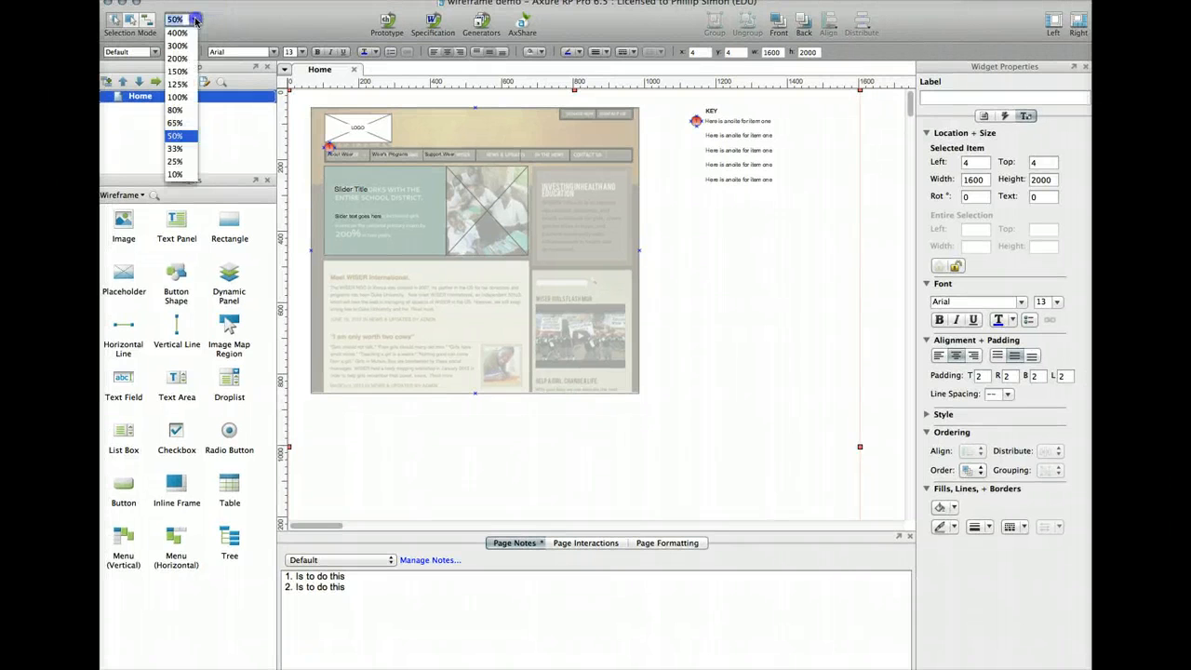
click(177, 71)
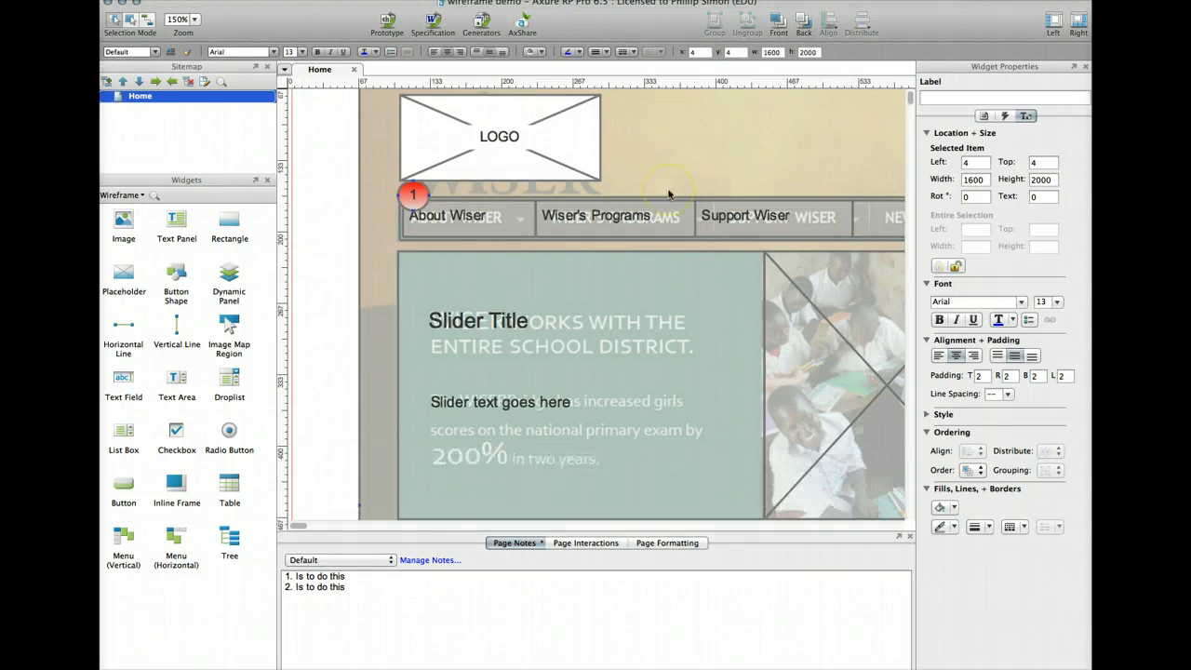
scroll(668, 194, right, 3)
scroll(669, 194, down, 3)
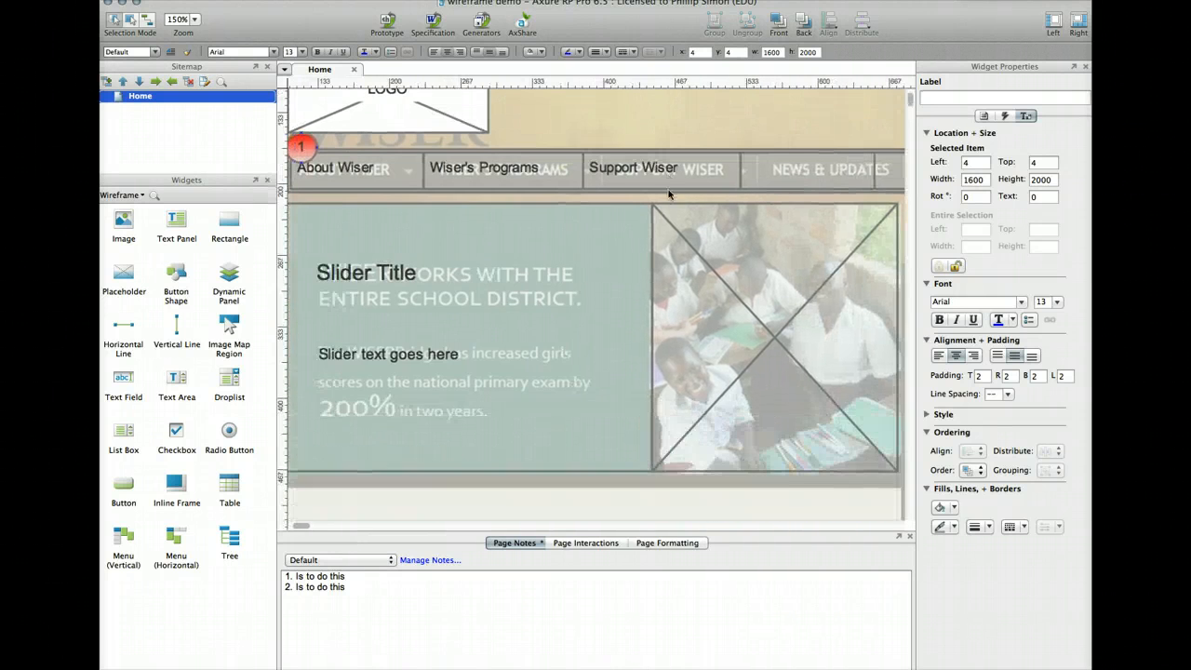
scroll(668, 194, left, 2)
scroll(668, 193, up, 3)
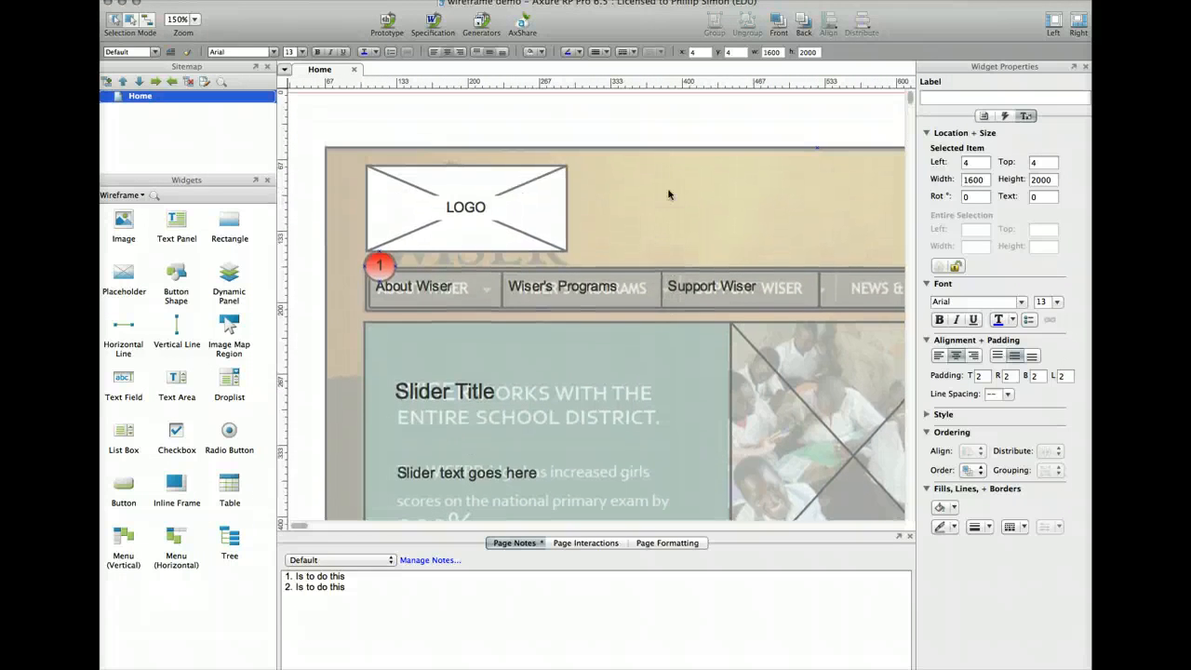
scroll(668, 194, right, 8)
scroll(668, 194, down, 6)
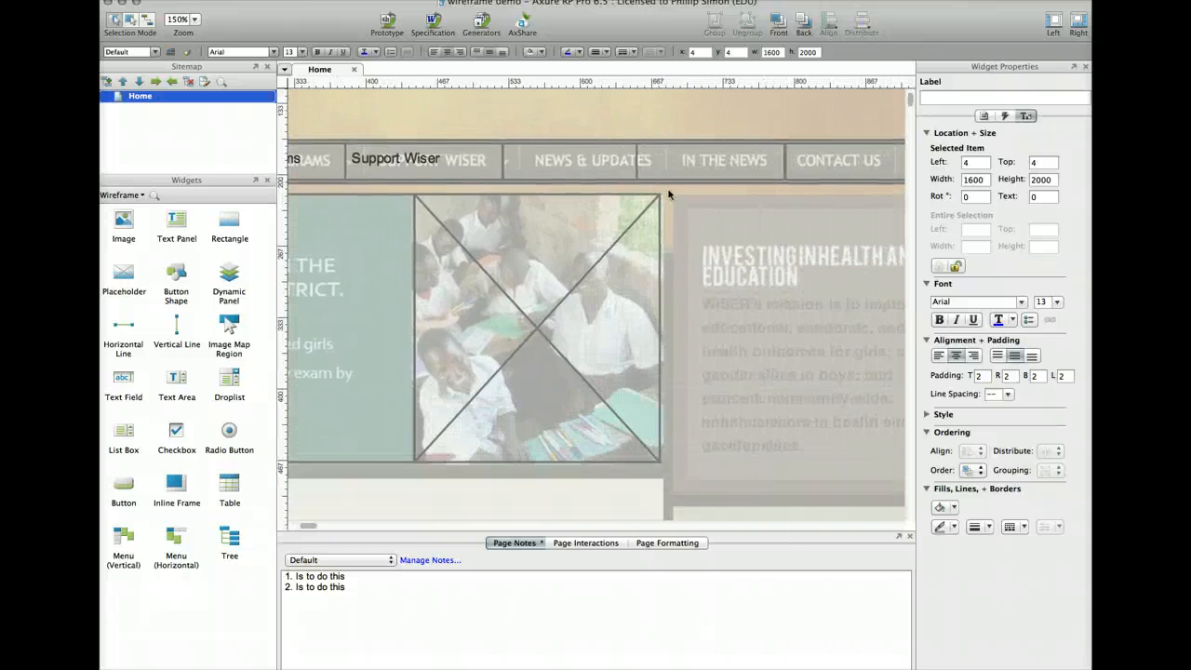
scroll(668, 190, down, 7)
scroll(666, 193, left, 7)
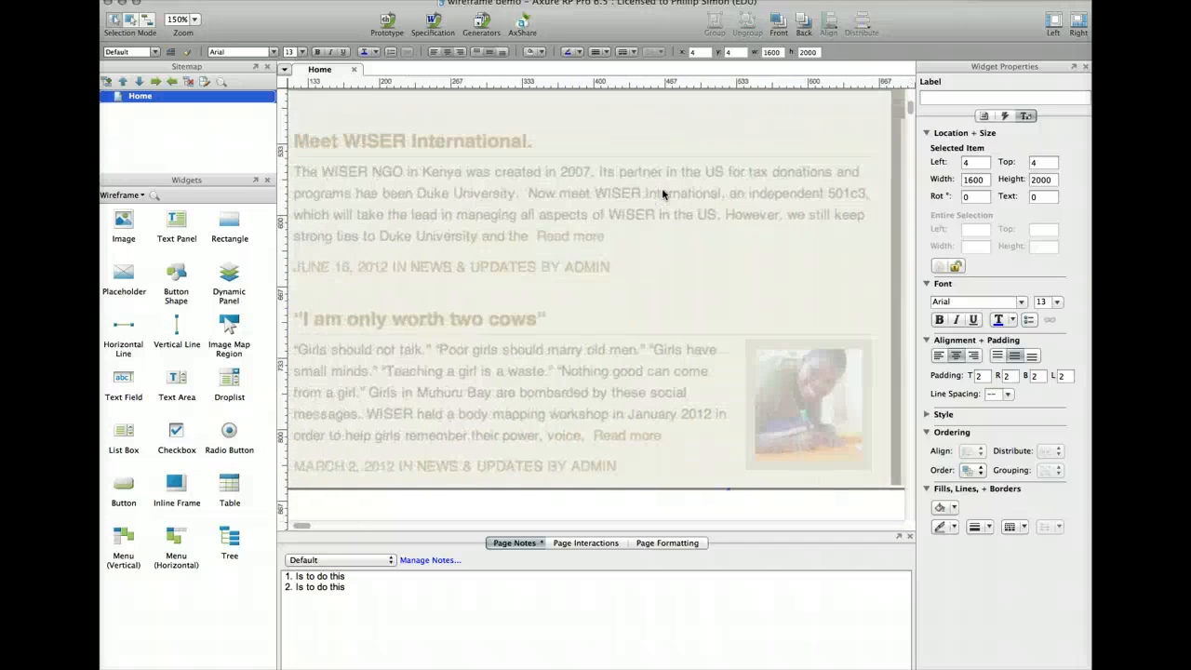
At 65% zoom, add a rectangle about 570 wide and 377 high over the article area below the slider
click(195, 21)
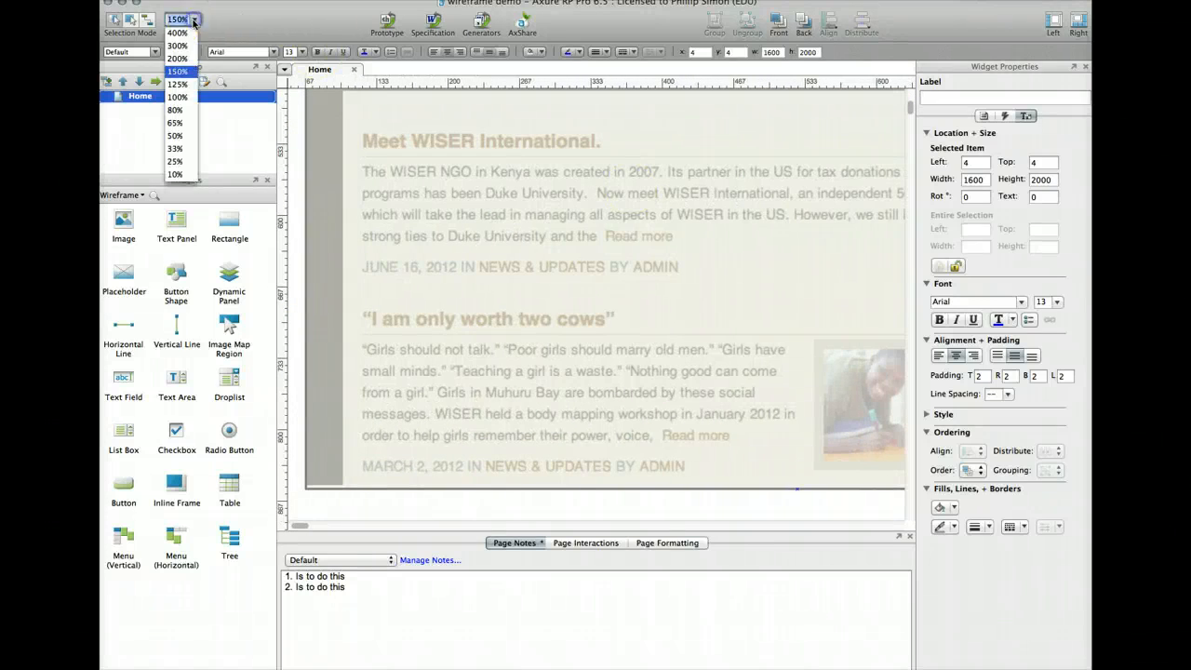
click(175, 123)
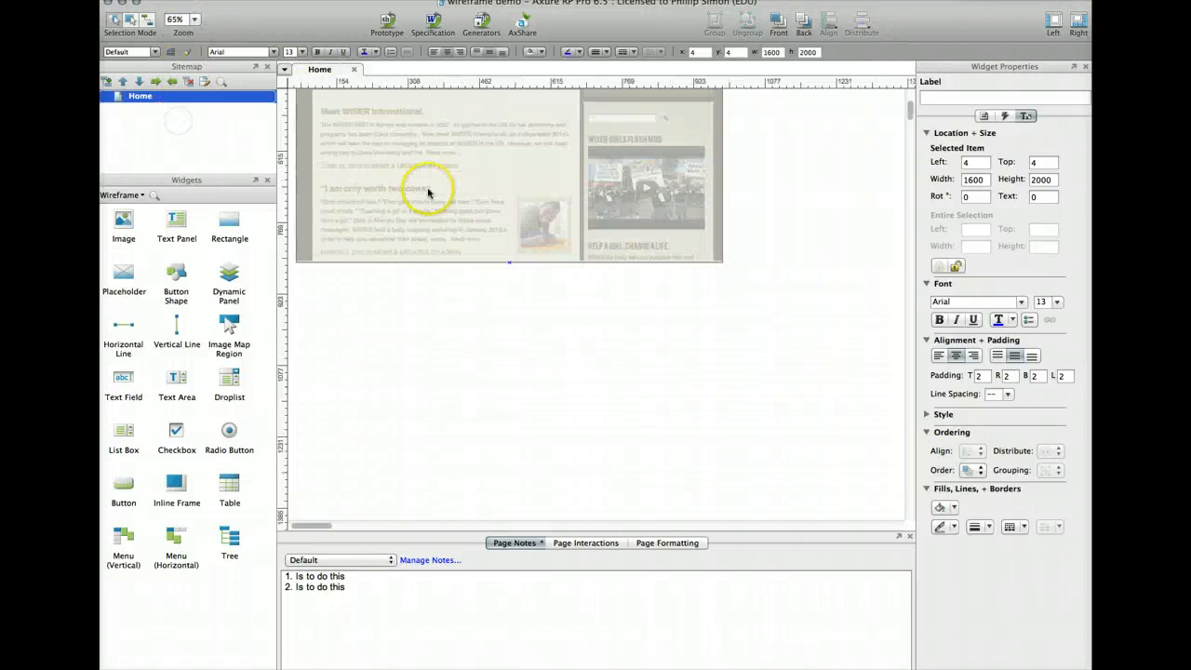
scroll(437, 194, up, 4)
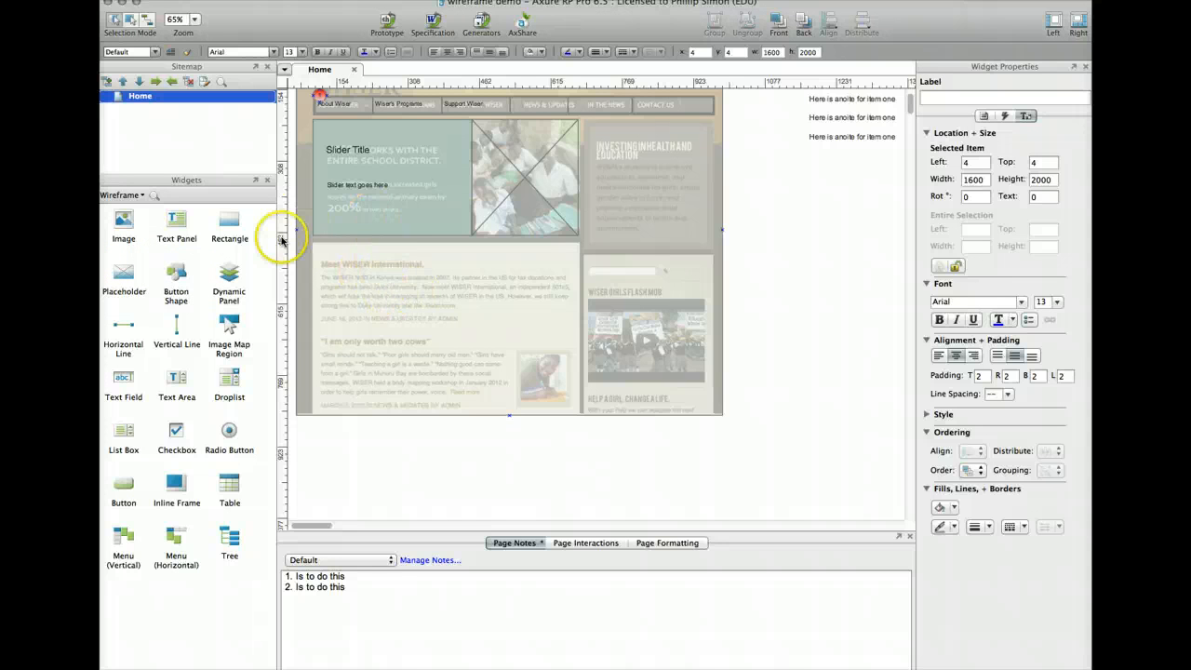
drag(230, 221, 336, 244)
drag(441, 328, 600, 415)
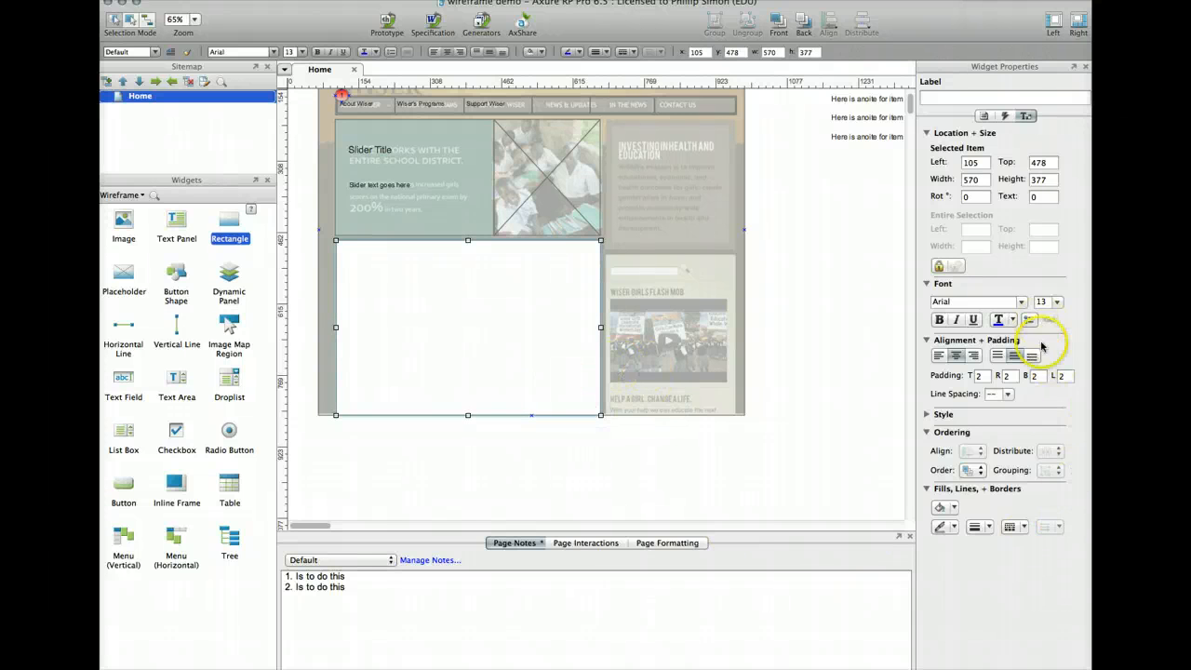
Remove the fill of the new article area rectangle
click(954, 508)
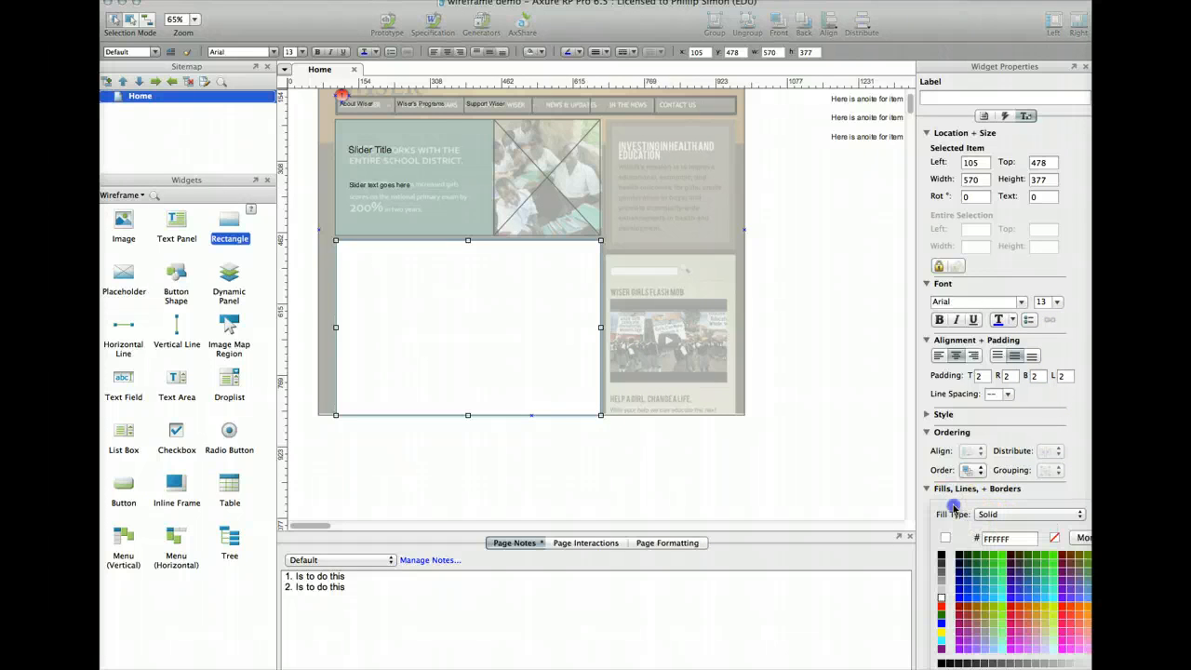
click(1055, 538)
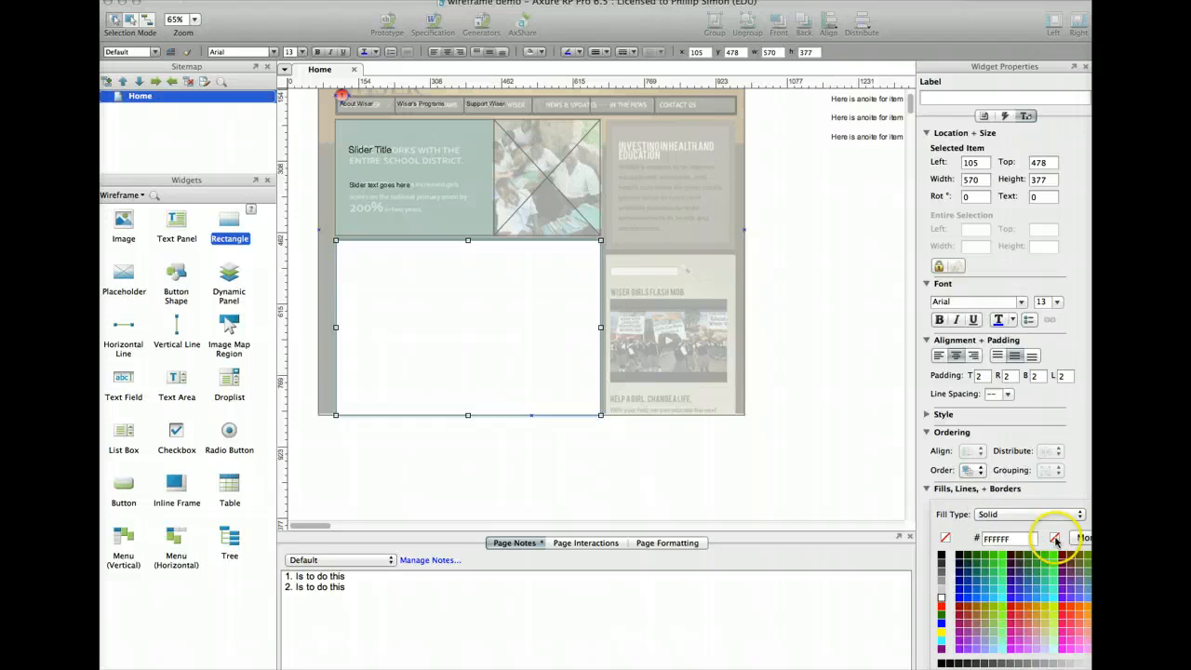
click(767, 489)
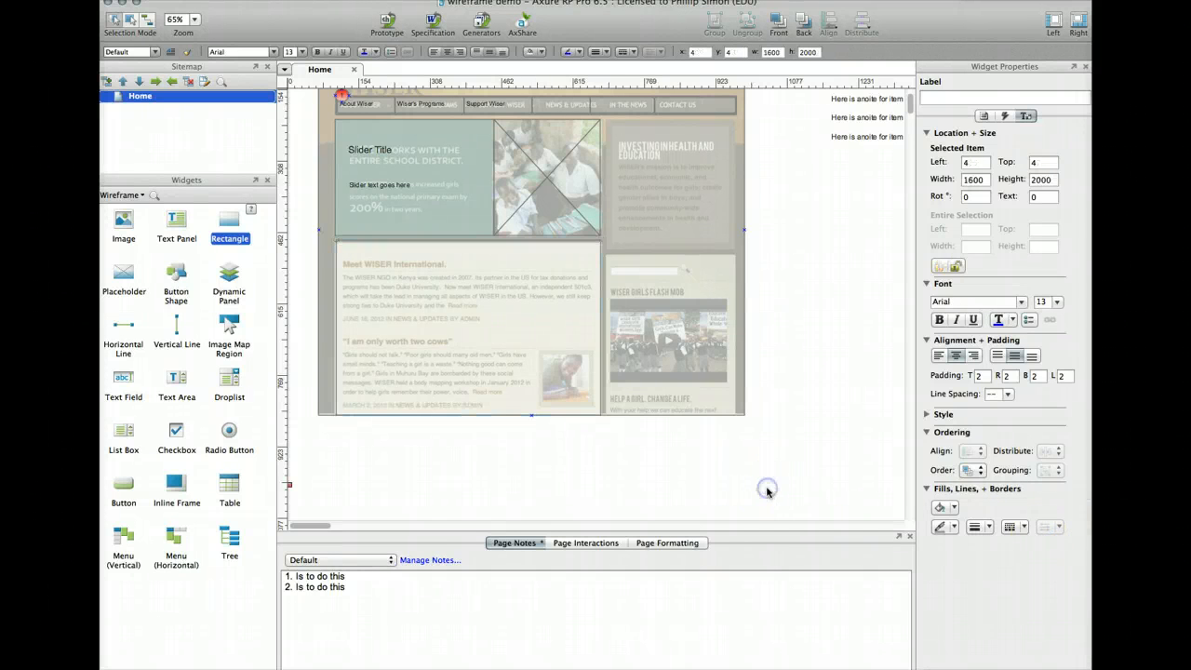
Move the article area rectangle to left 101, top 482, and resize it to 576 wide by 372 high
click(568, 348)
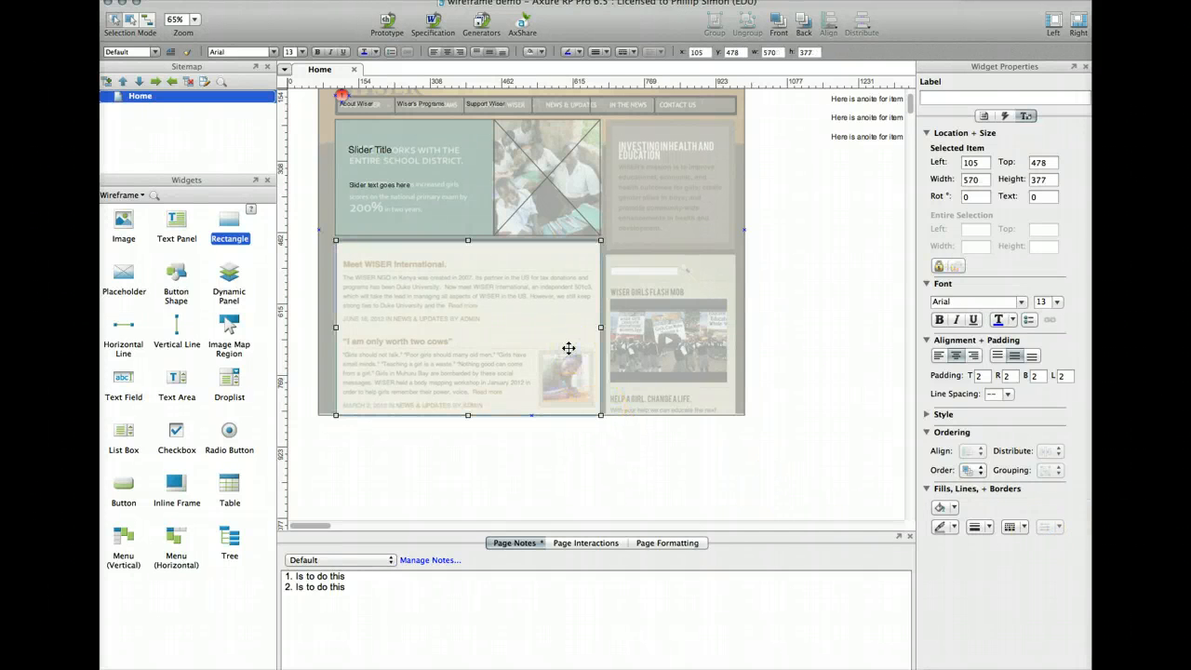
key(Down)
key(Down)
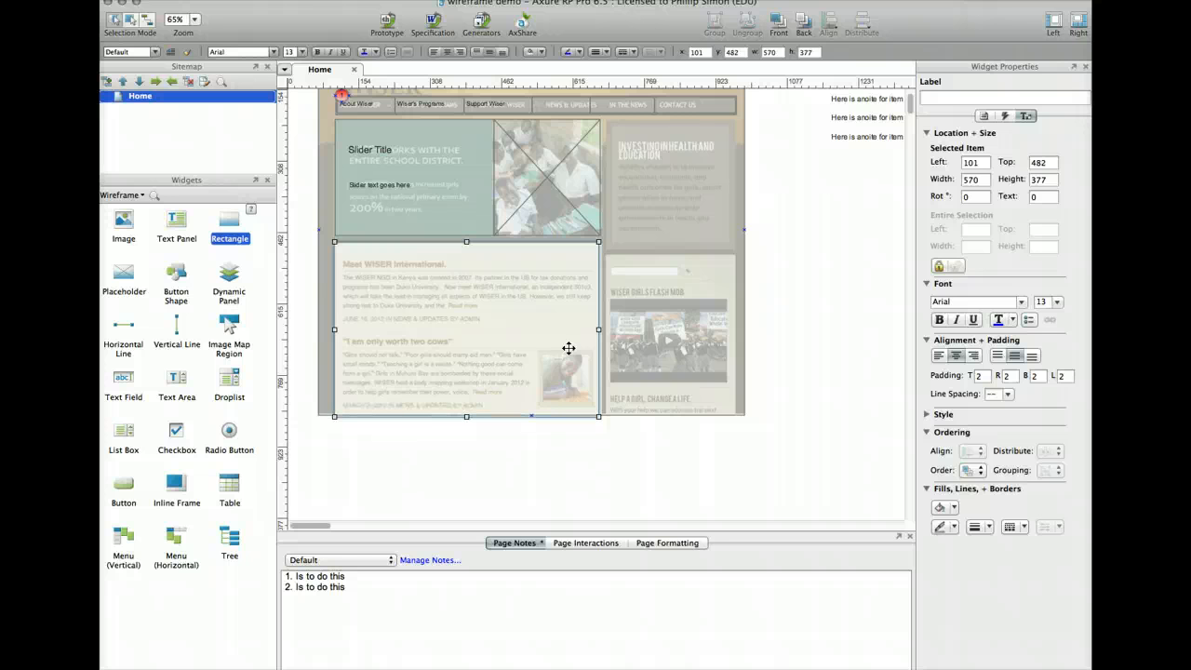
drag(598, 330, 602, 330)
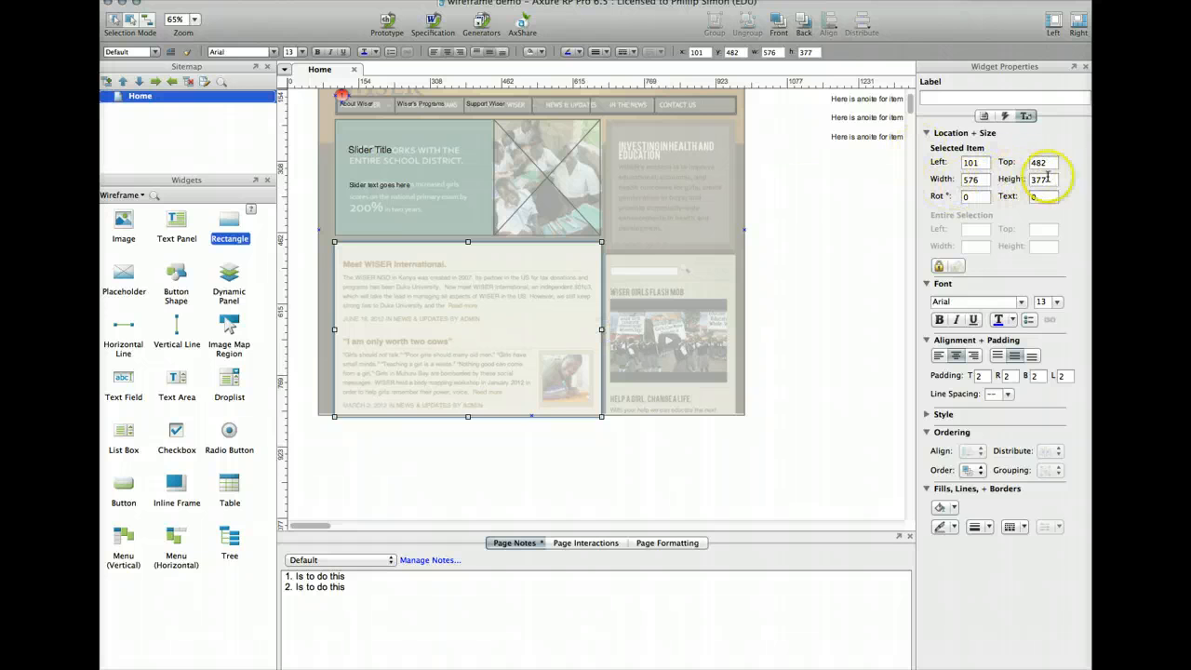
drag(469, 415, 470, 415)
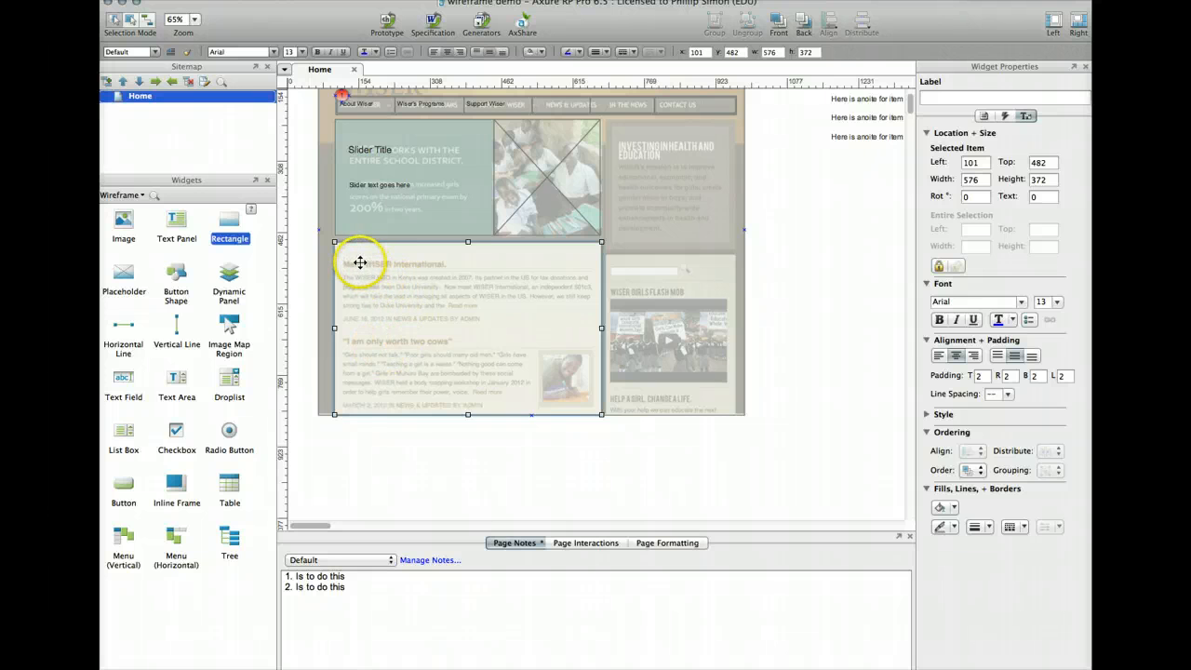
Add a text panel over the first article's heading at left 124, top 525, and replace its text with "Section title"
drag(182, 223, 344, 263)
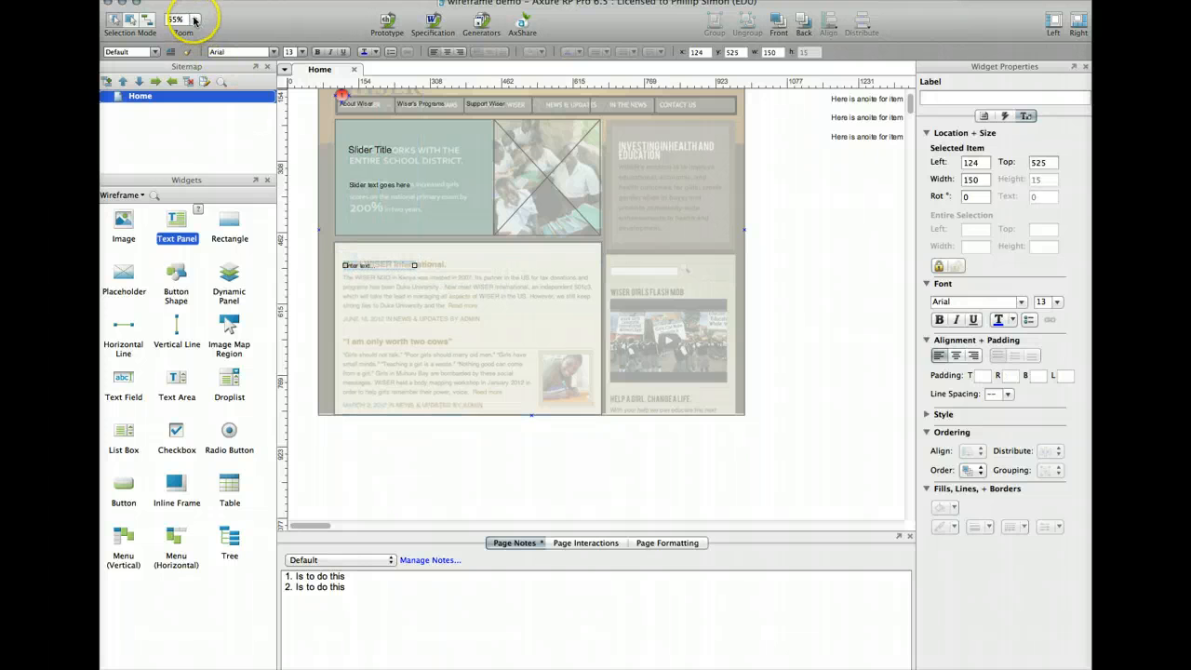
click(186, 19)
click(177, 96)
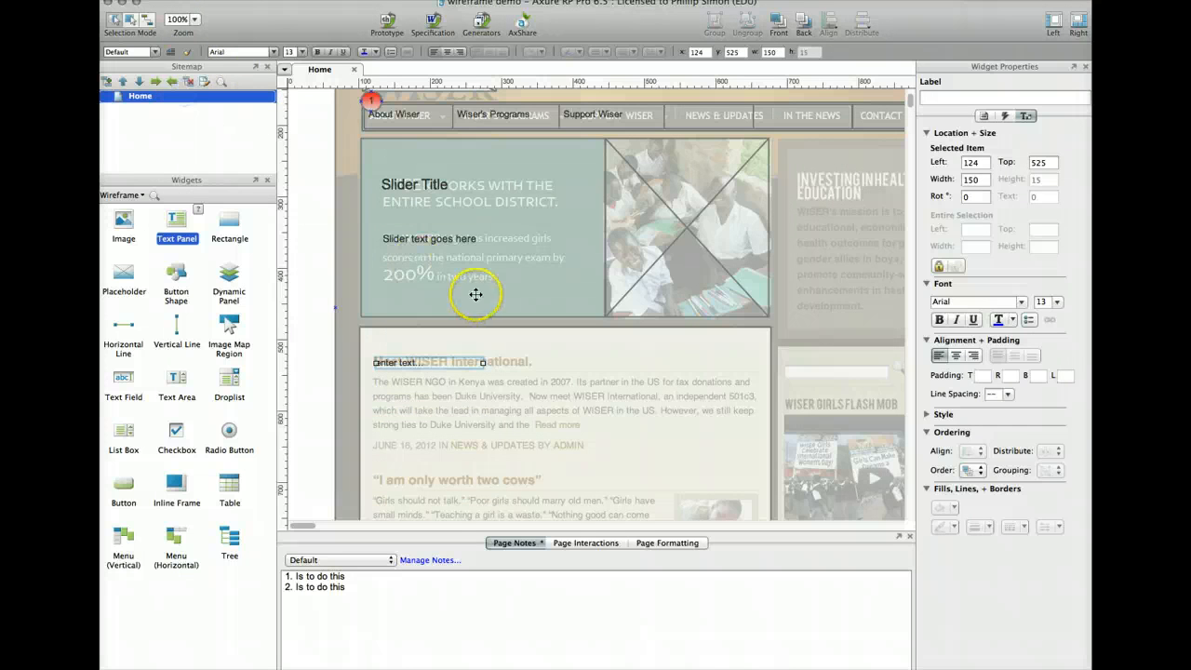
double_click(436, 364)
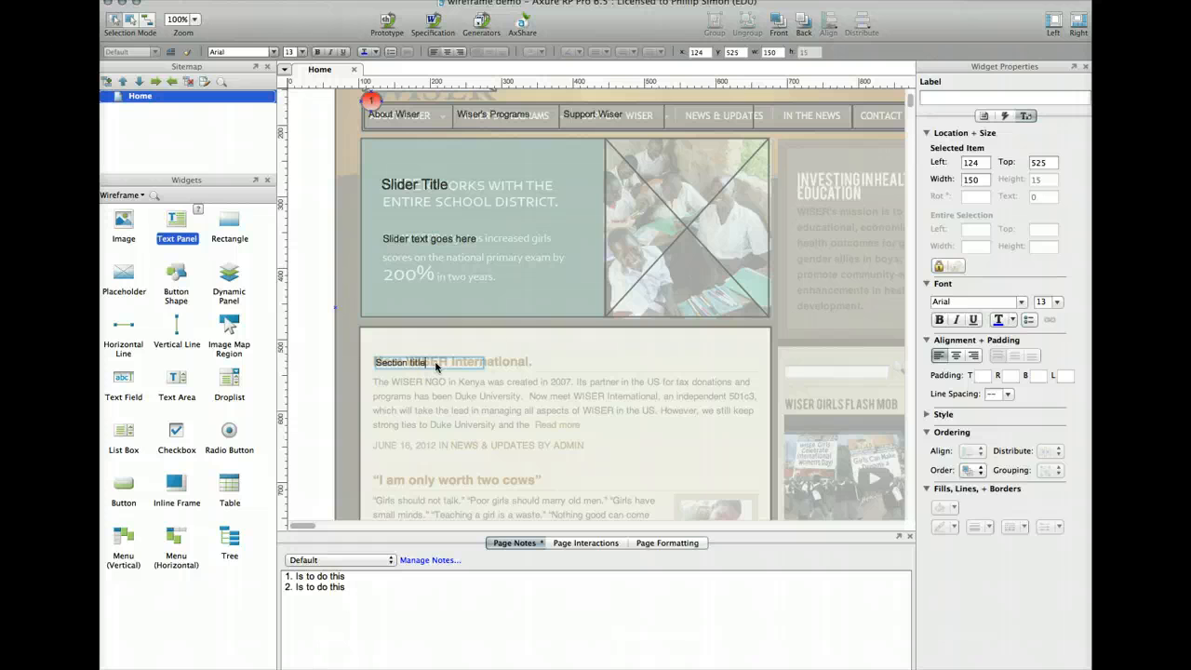
click(549, 346)
Format the section title as bold at font size 18 and move it to left 123, top 520
click(416, 362)
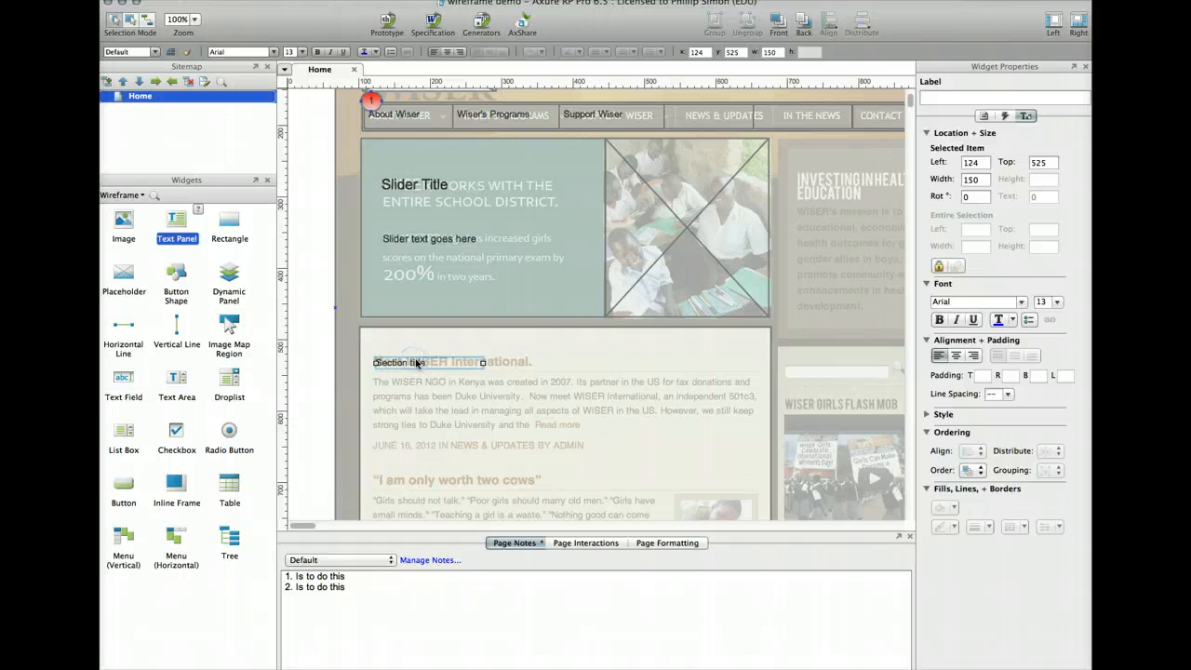
drag(407, 360, 412, 358)
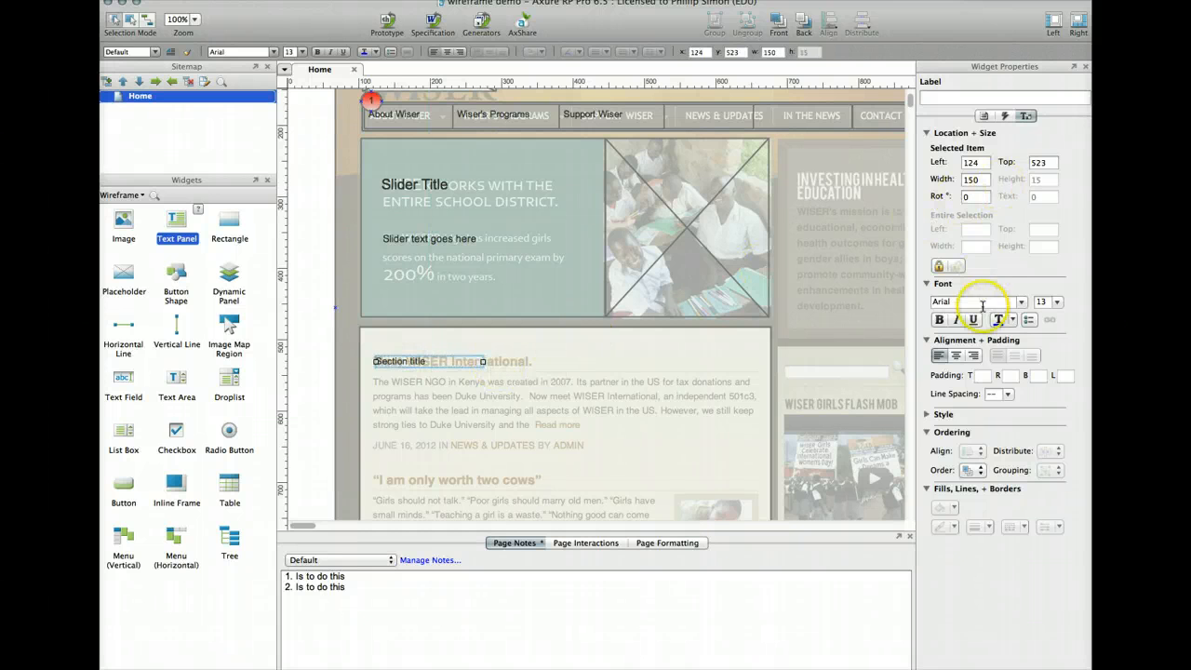
click(1056, 305)
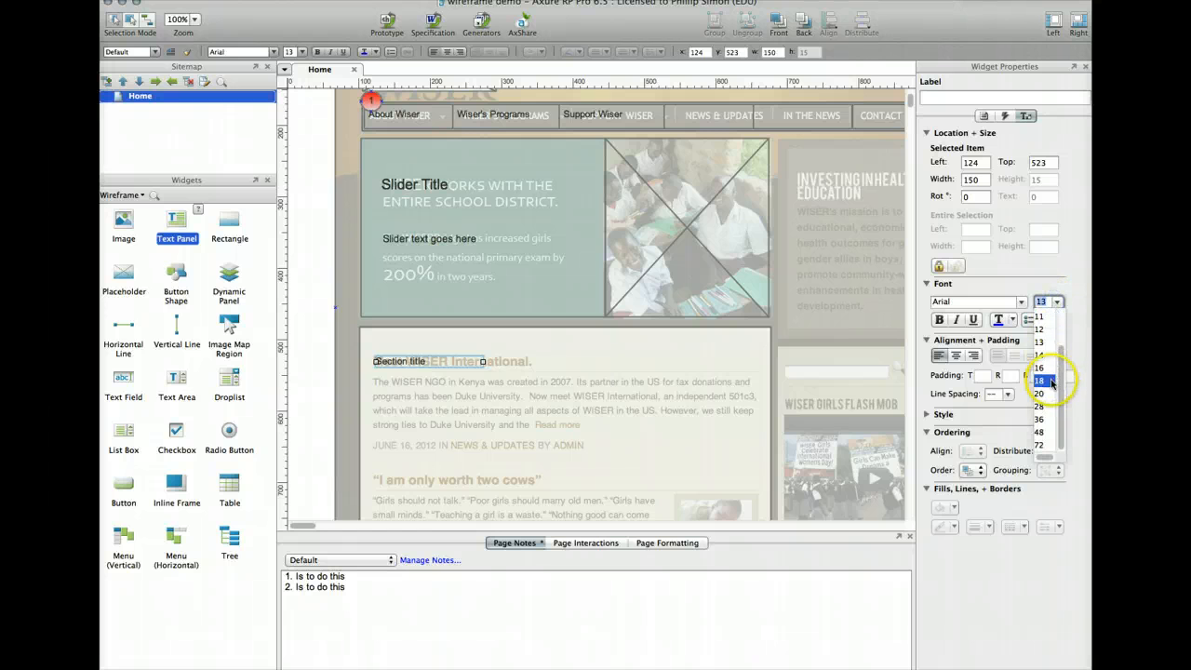
click(1051, 393)
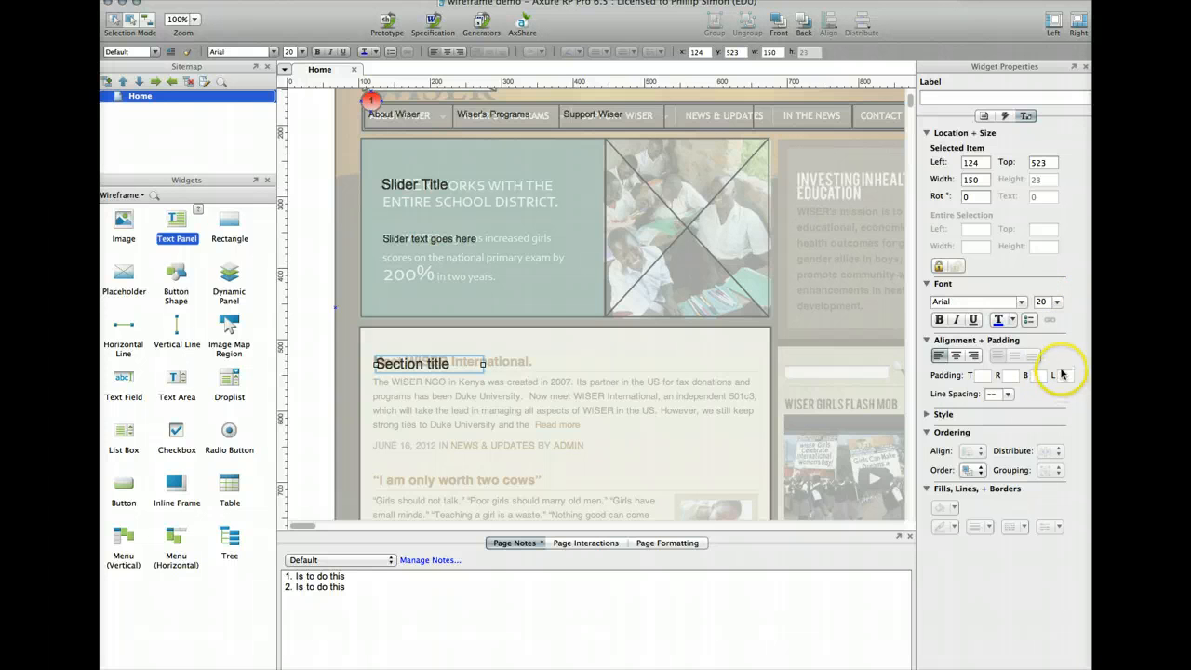
click(1057, 301)
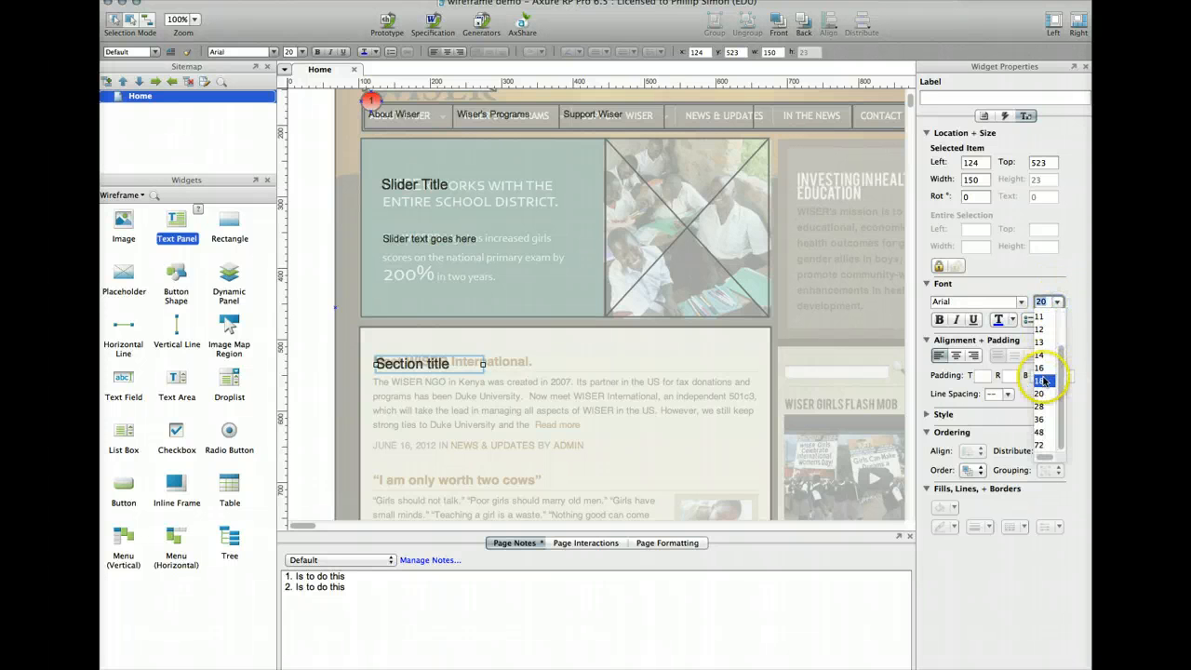
click(1041, 381)
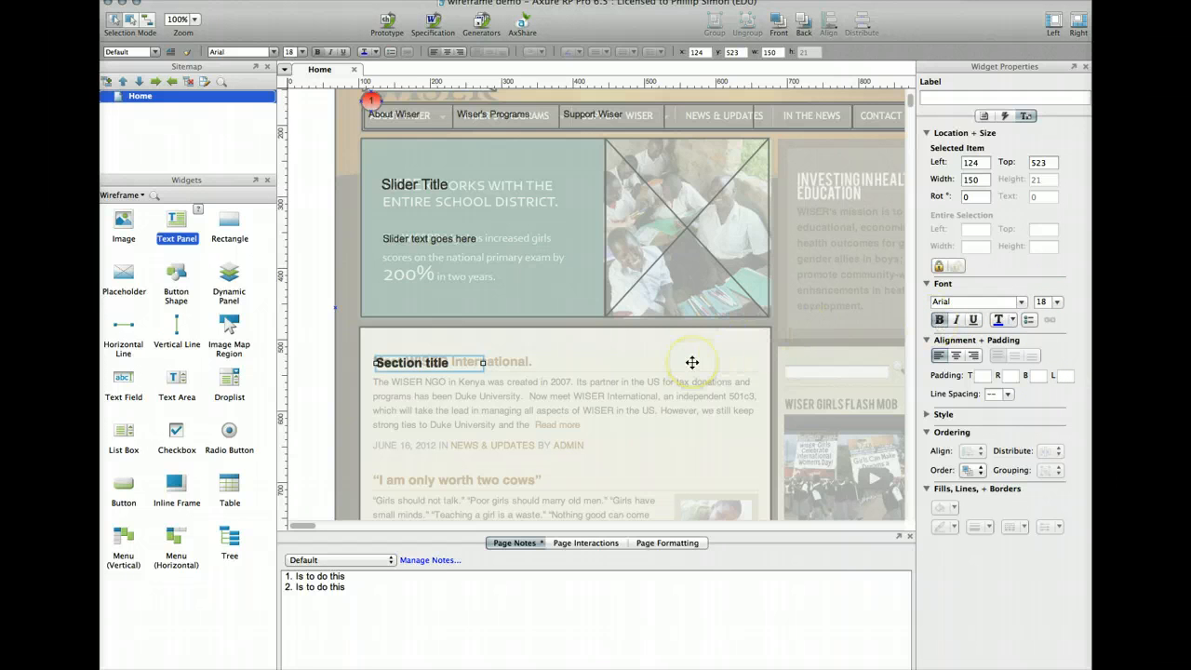
key(Up)
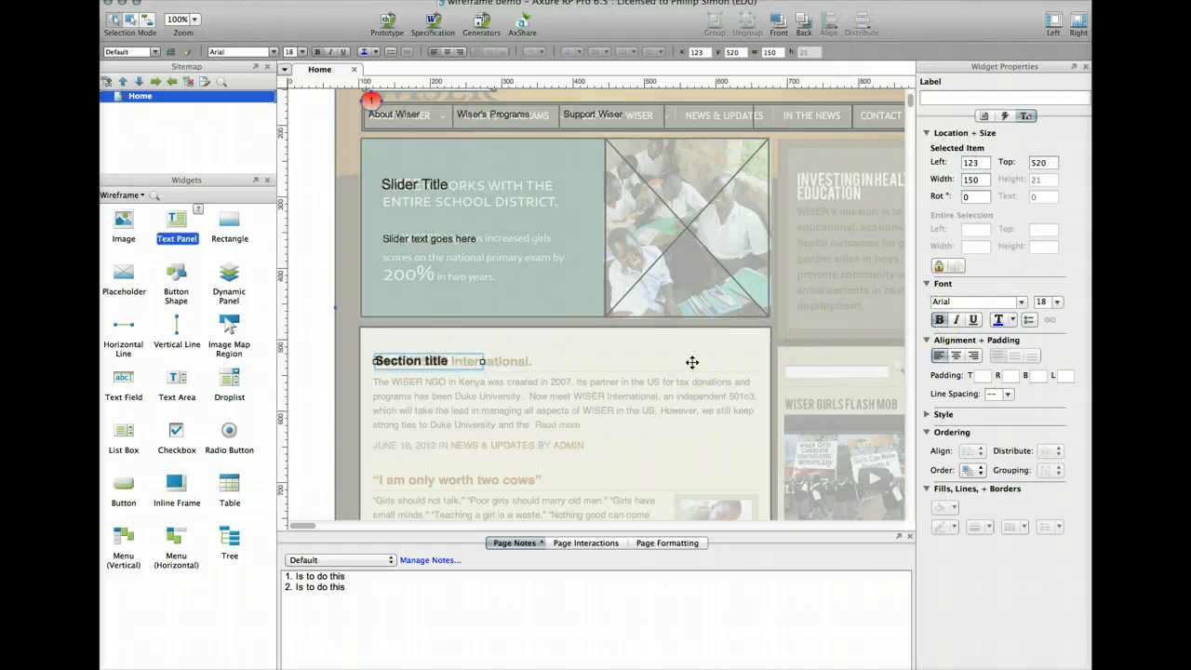
click(655, 351)
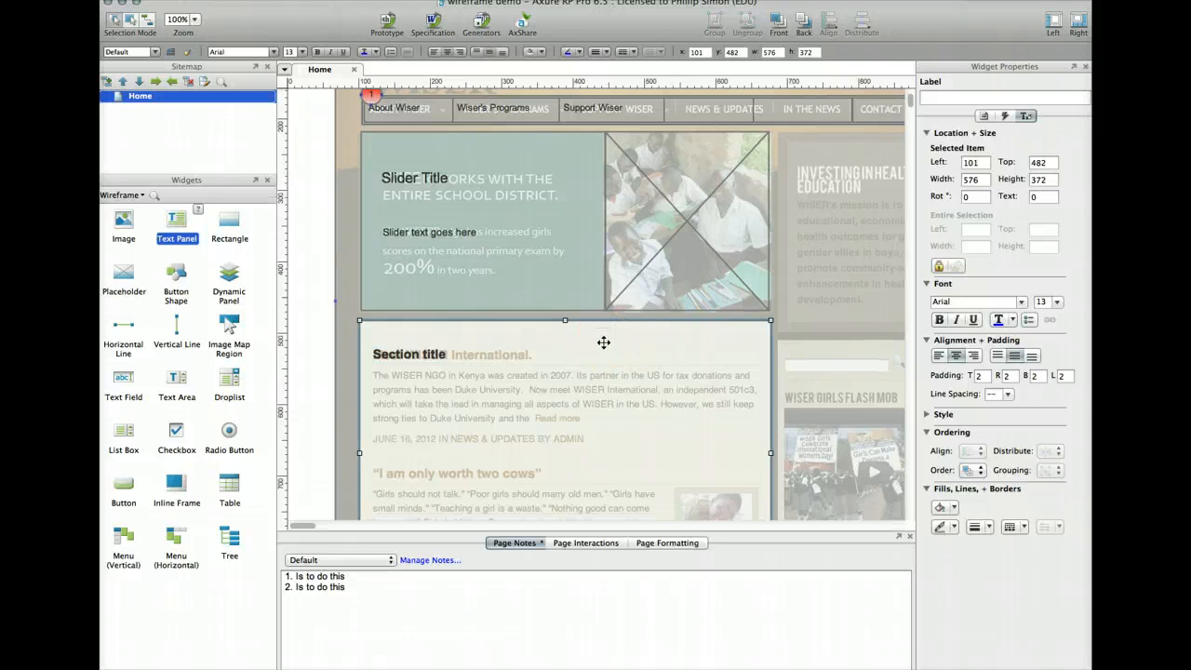
scroll(604, 342, down, 3)
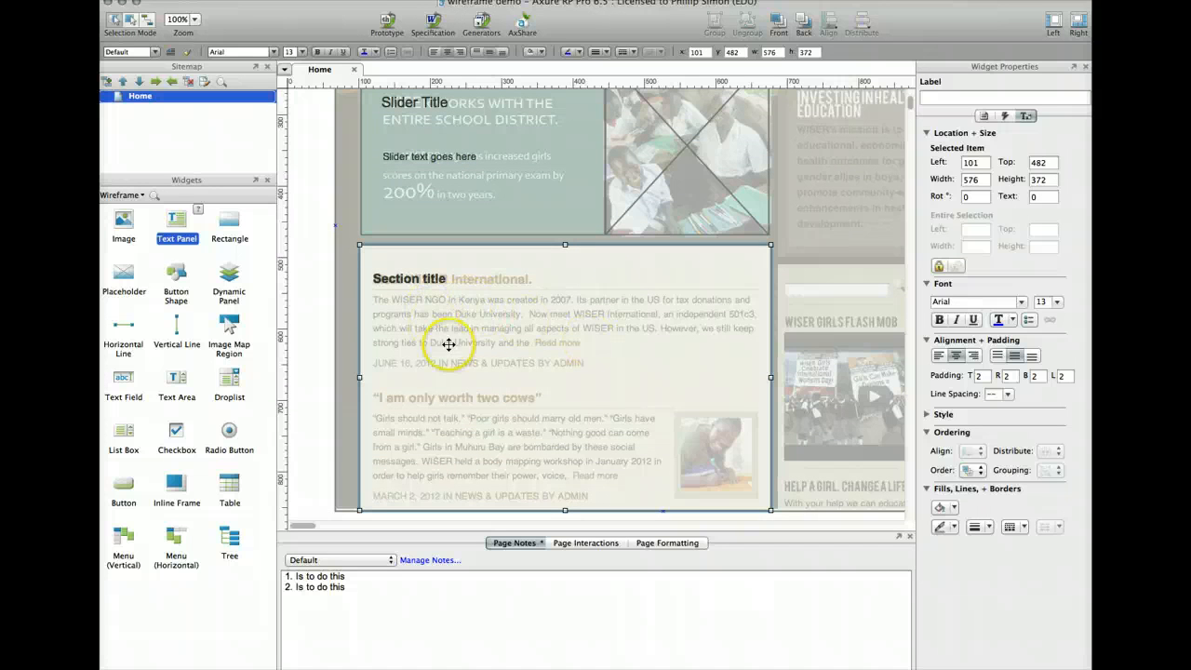
scroll(533, 305, up, 1)
scroll(532, 305, down, 2)
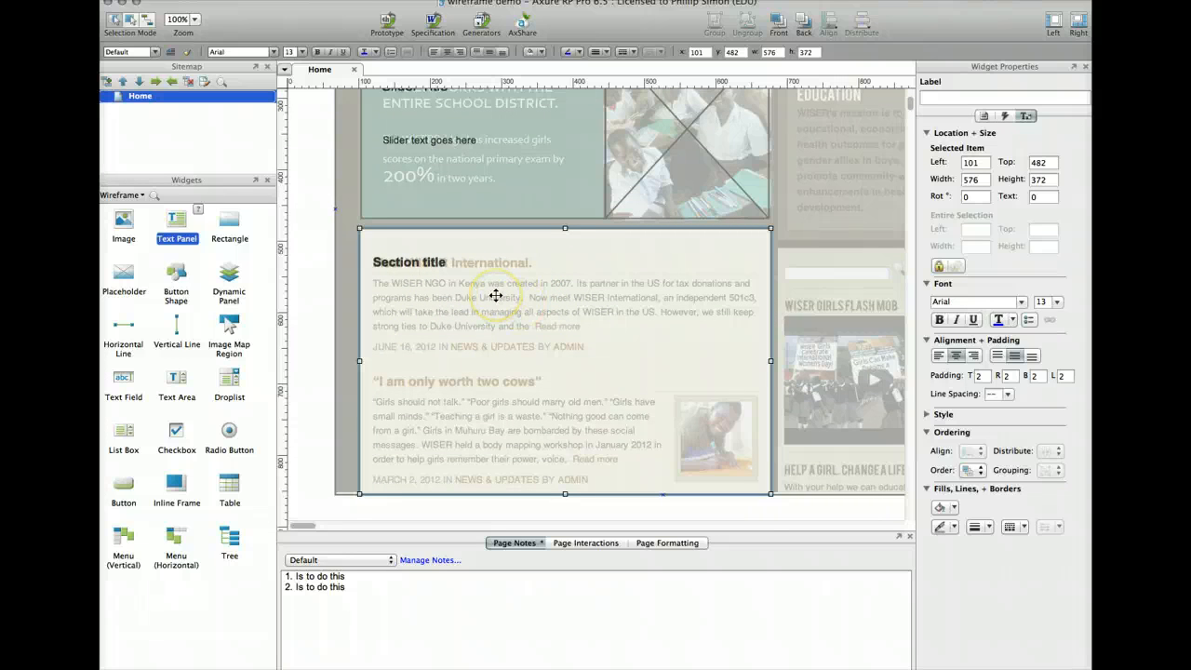
key(super+Tab)
key(super+Tab)
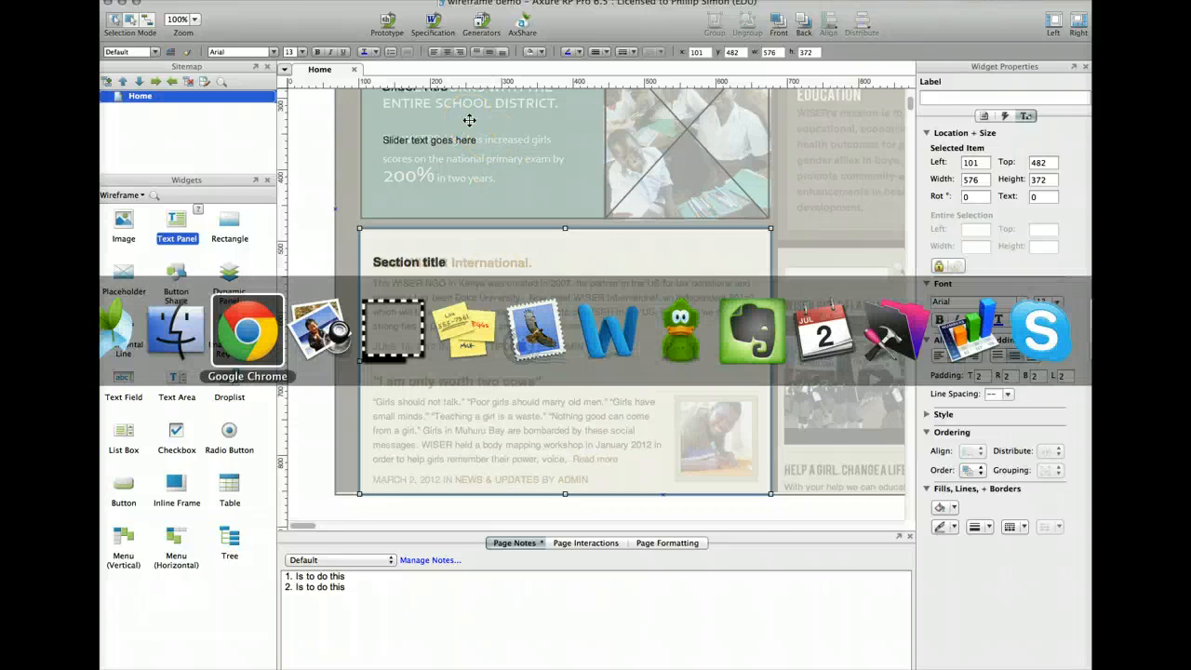
click(545, 66)
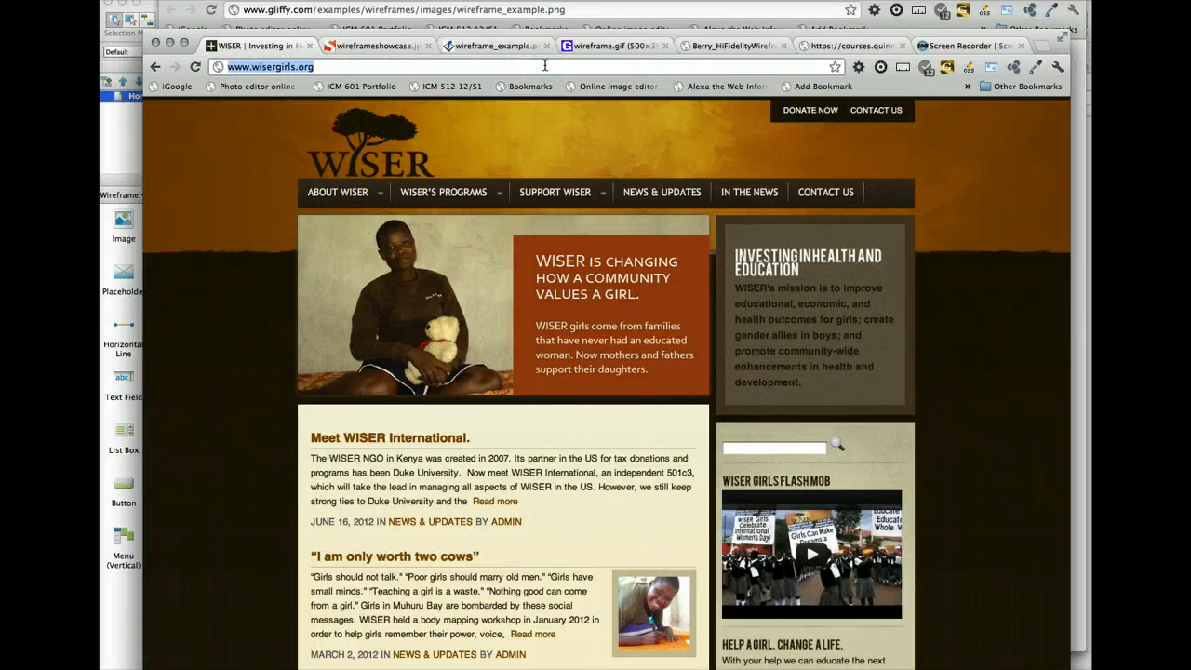
text(lorum)
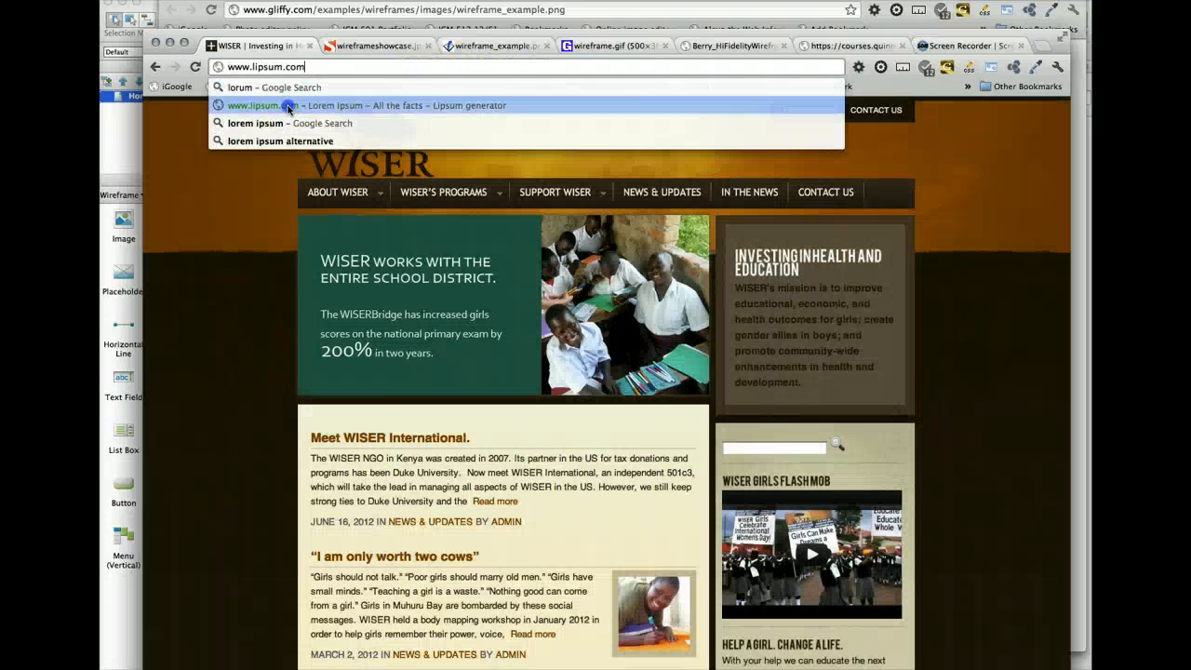
click(287, 107)
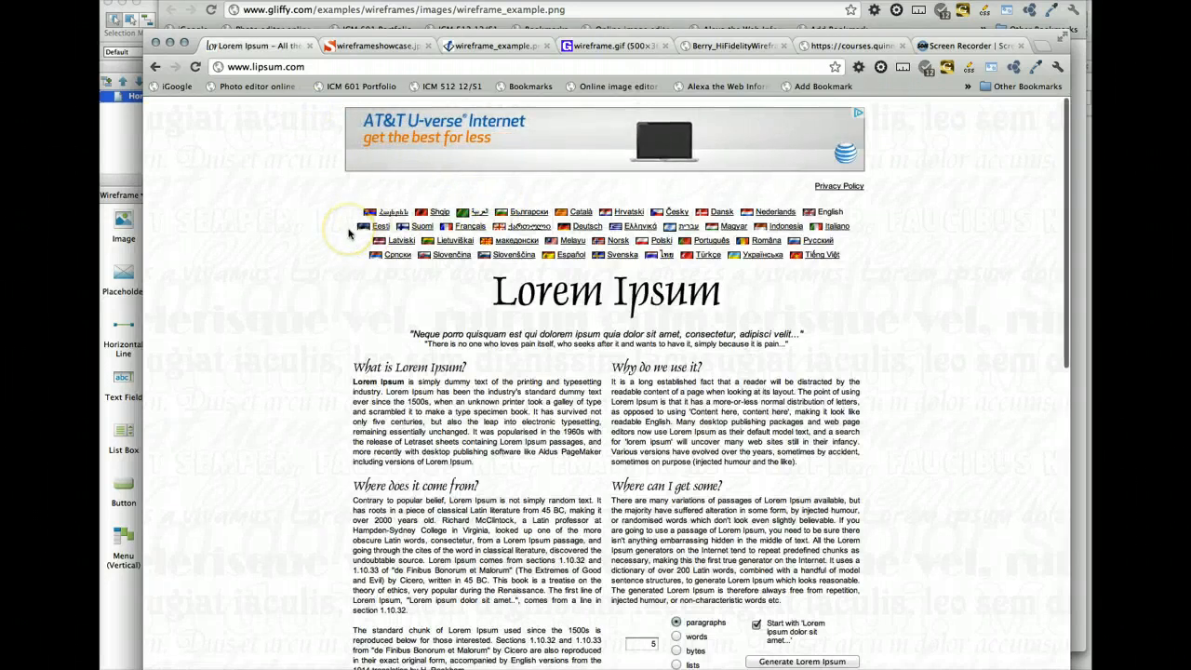
Generate 2 paragraphs of Lorem Ipsum placeholder text
scroll(351, 232, down, 5)
scroll(350, 233, up, 3)
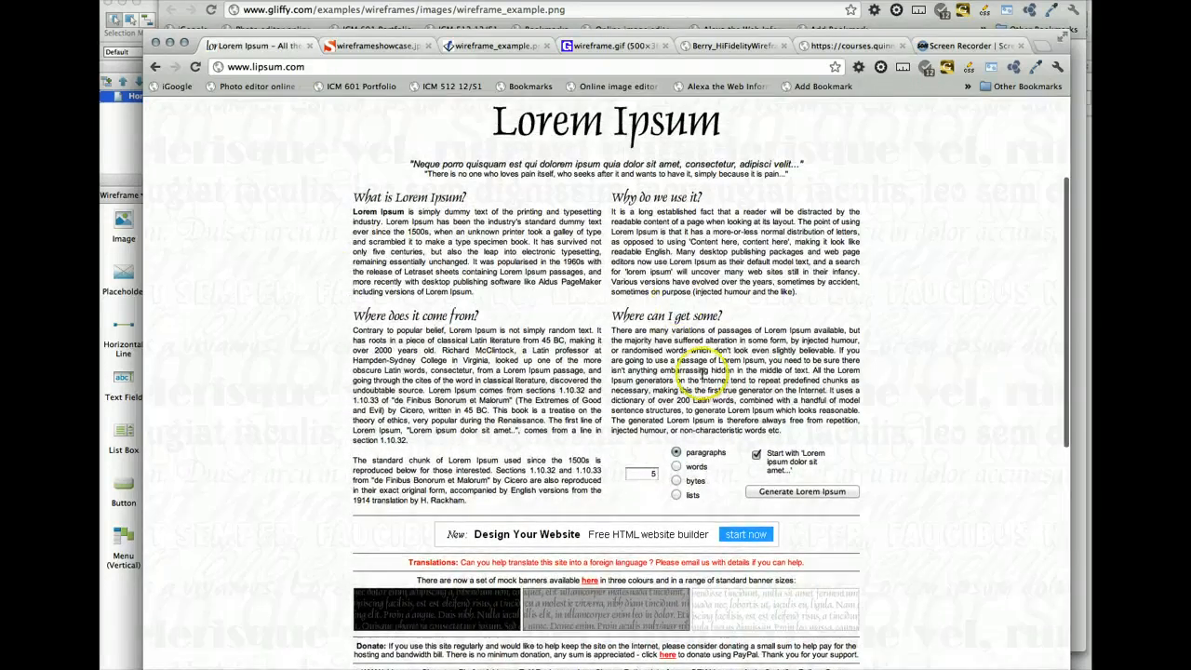
click(652, 473)
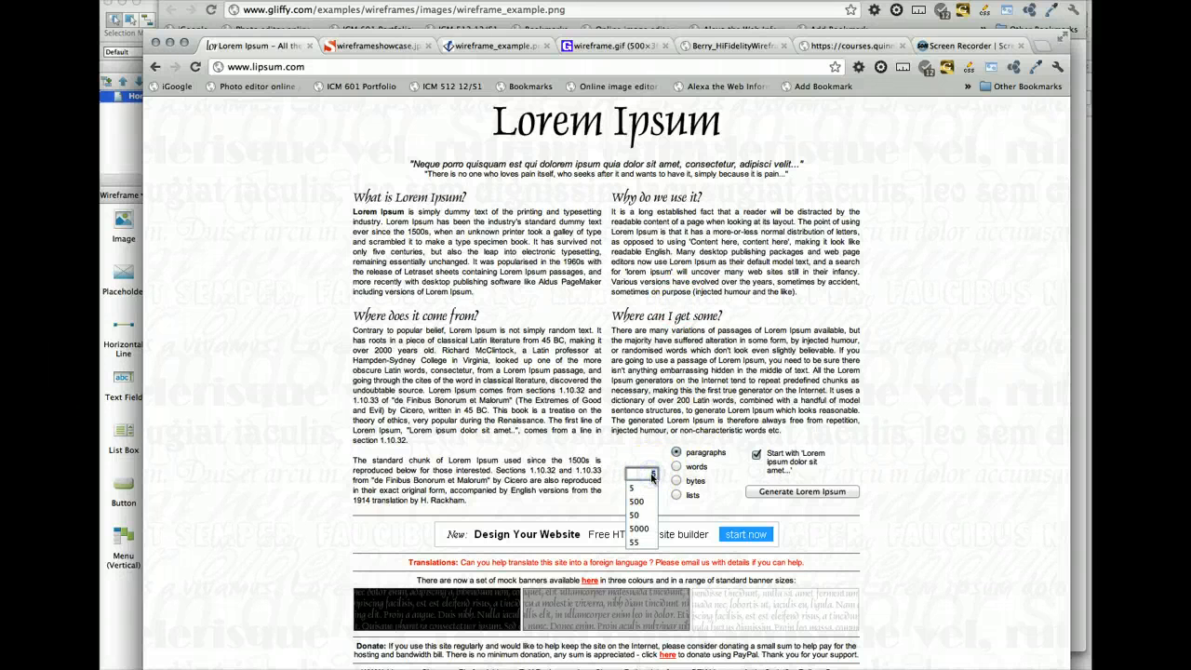
click(638, 459)
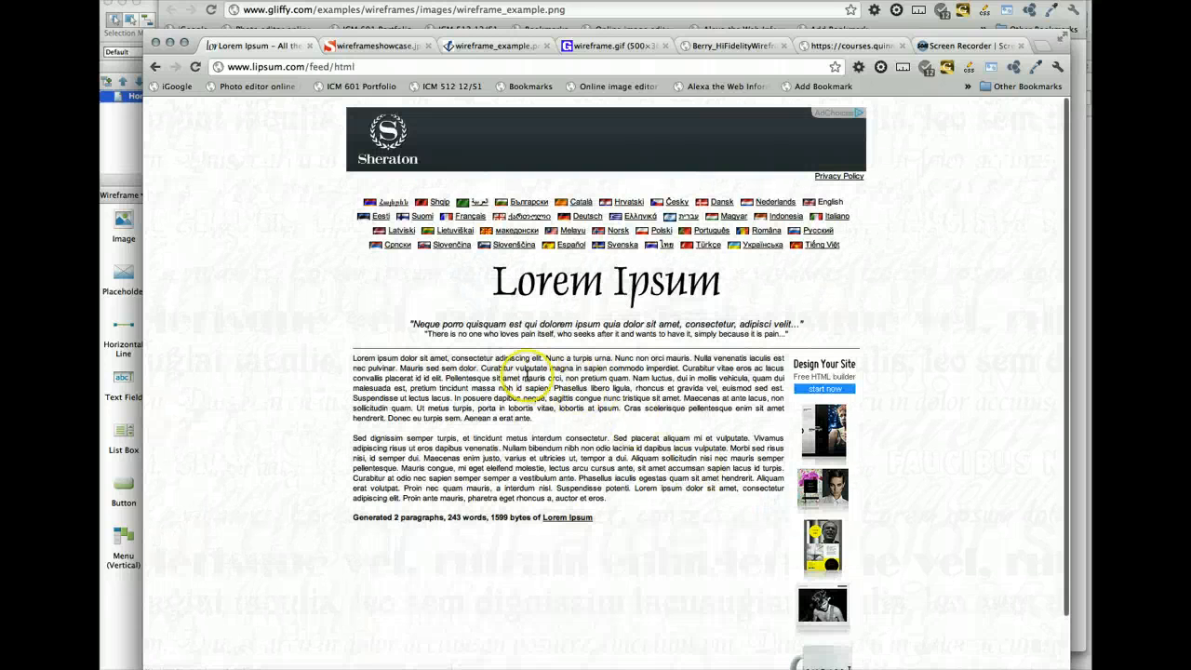
Copy the first generated Lorem Ipsum paragraph and switch back to Axure
mouse_move(352, 360)
mouse_down()
mouse_move(484, 377)
mouse_move(536, 417)
mouse_move(353, 358)
mouse_up()
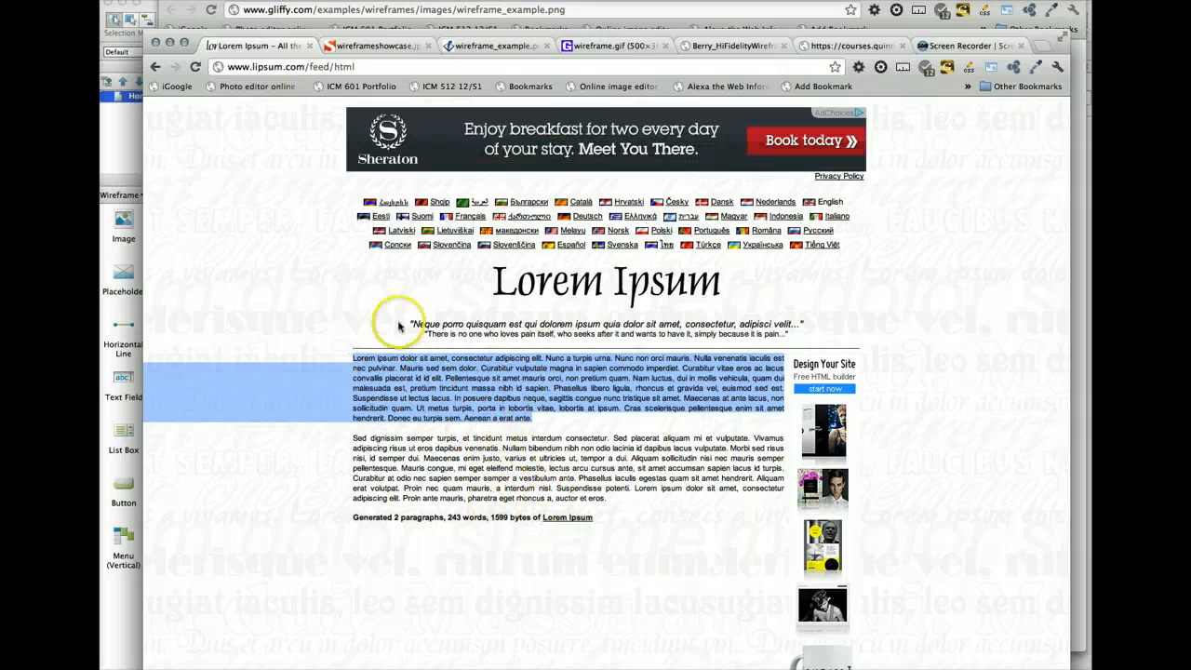
key(super+Tab)
key(Tab)
key(super+shift+Tab)
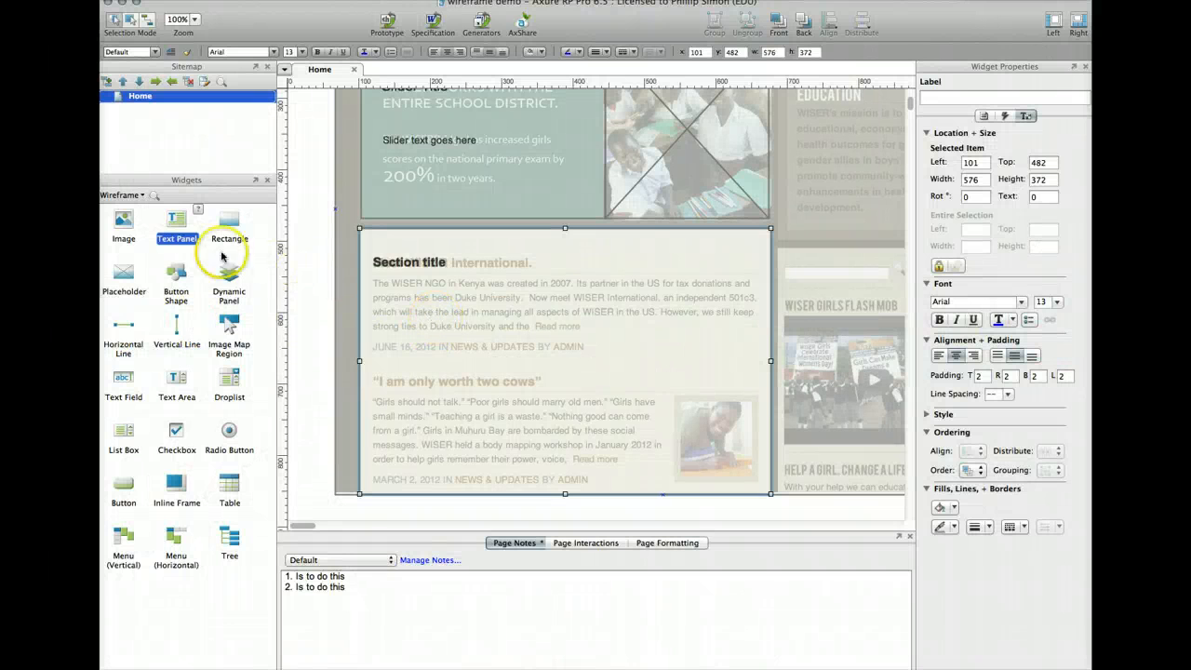
Add a text panel below the section title at left 120, top 551, and replace its text with the copied Lorem Ipsum paragraph
drag(339, 247, 373, 277)
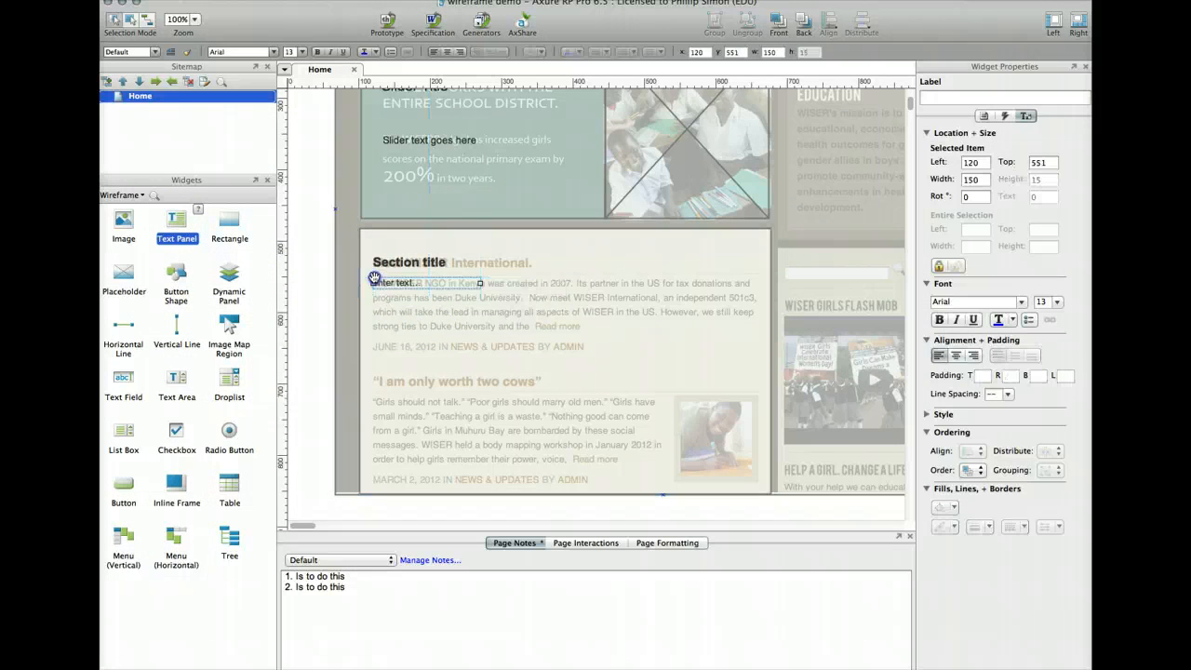
double_click(456, 283)
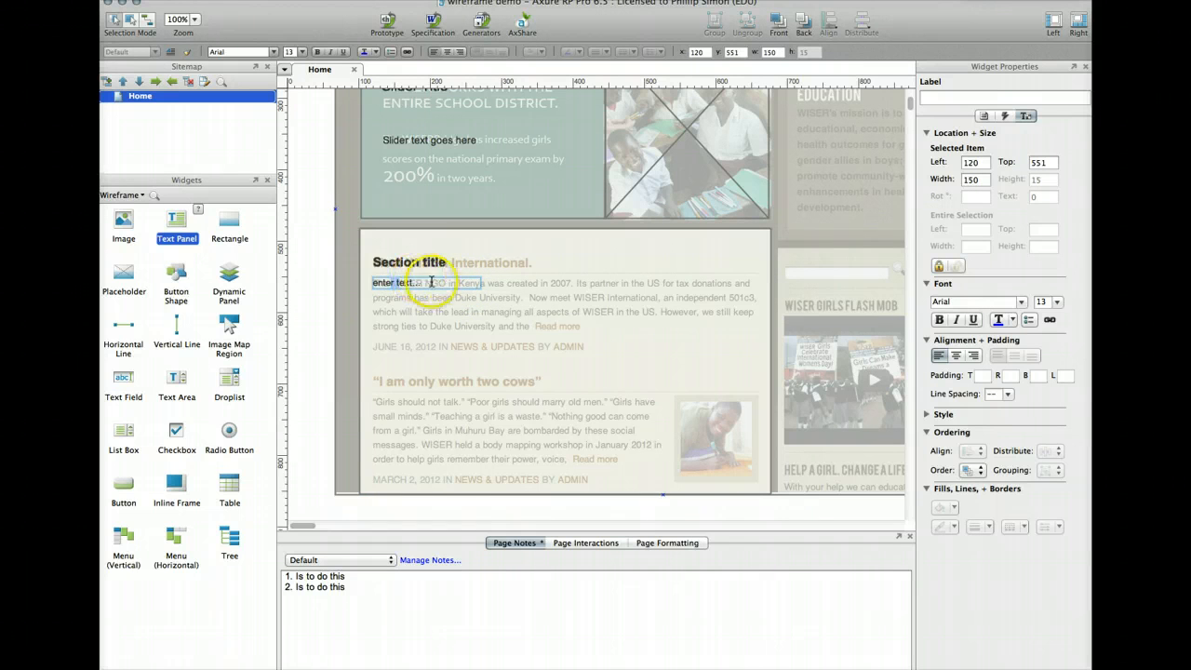
key(super+v)
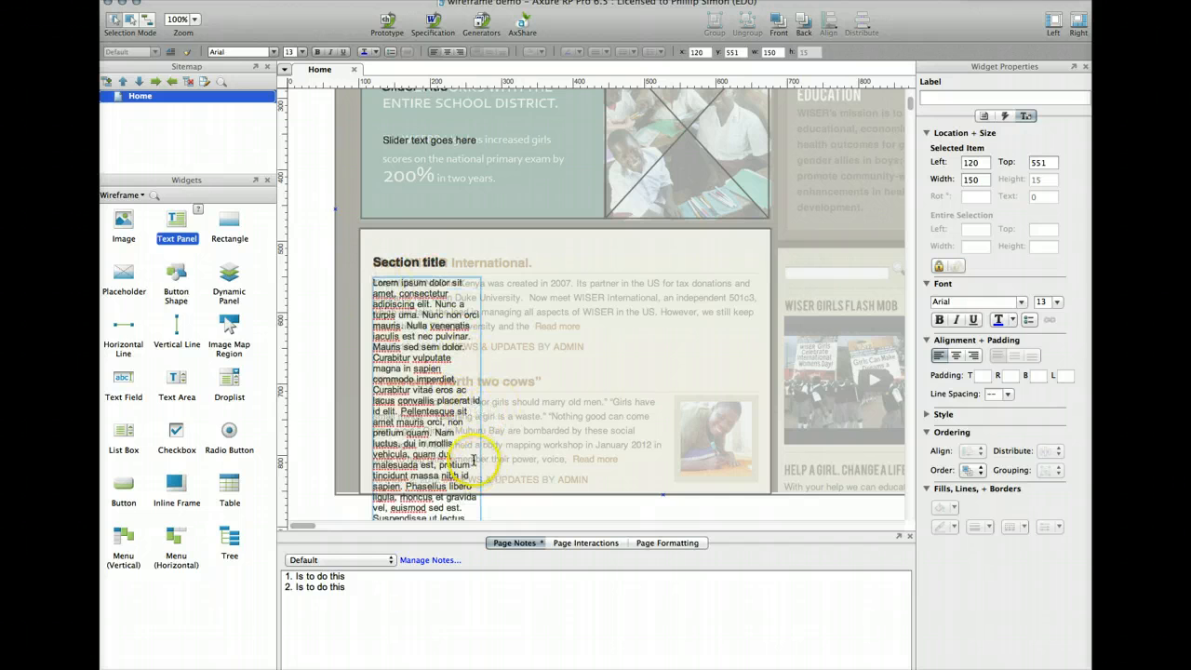
scroll(474, 459, down, 3)
scroll(474, 459, down, 2)
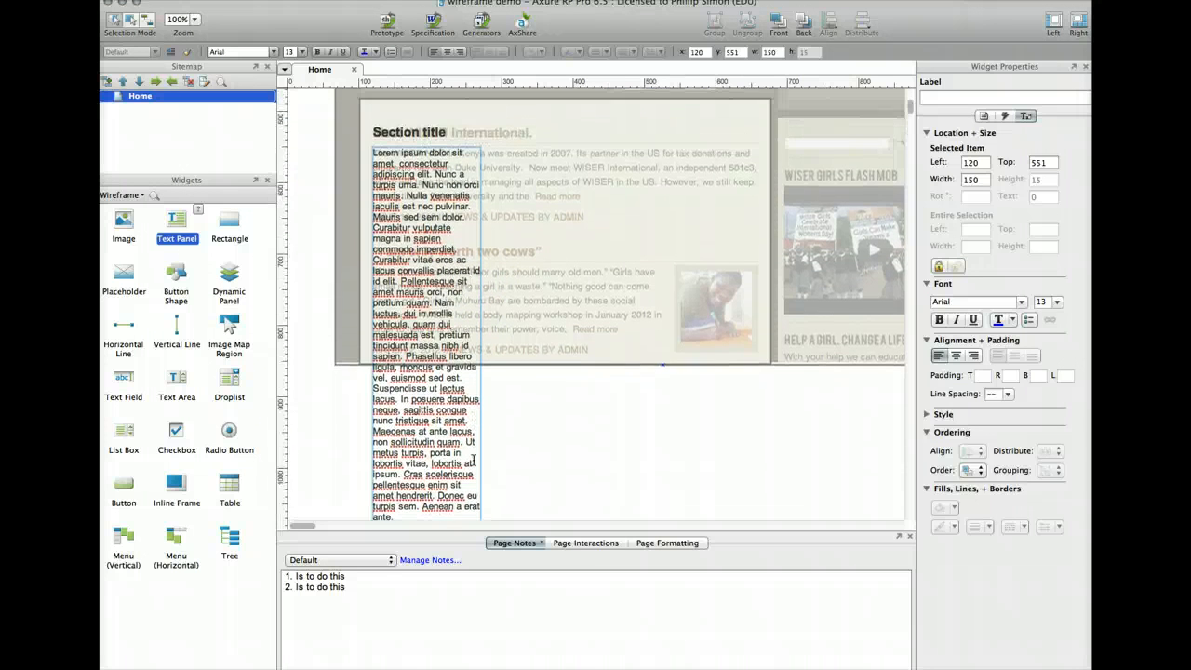
Widen the Lorem Ipsum text panel to 538 so it spans the article area
click(375, 307)
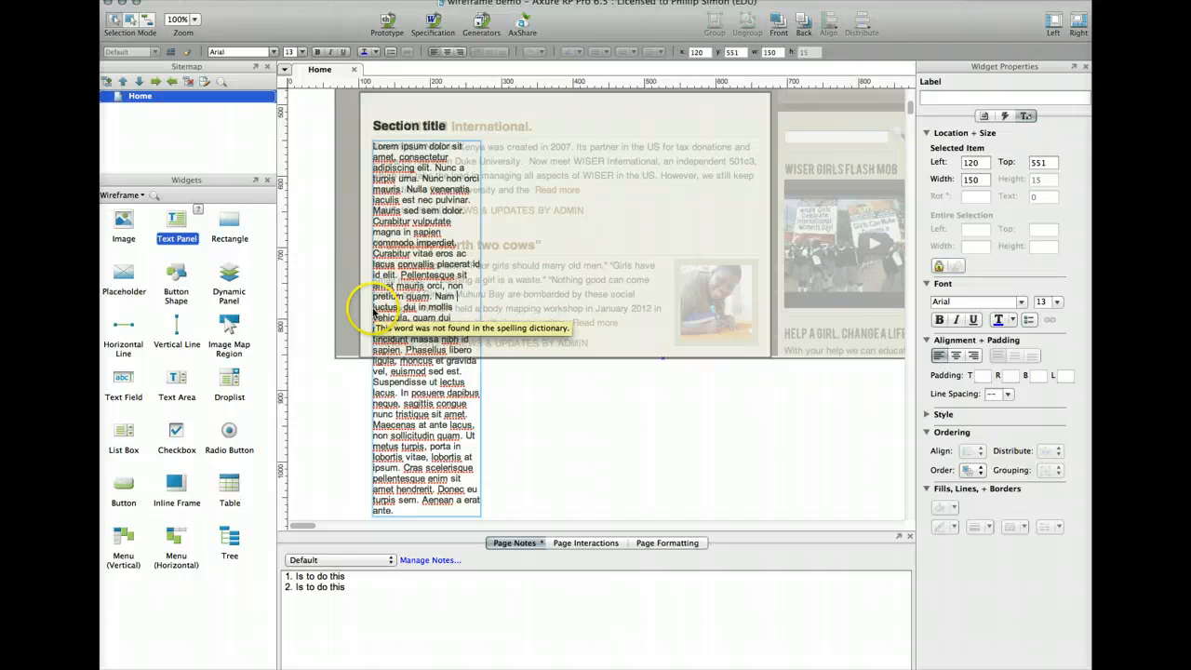
click(373, 308)
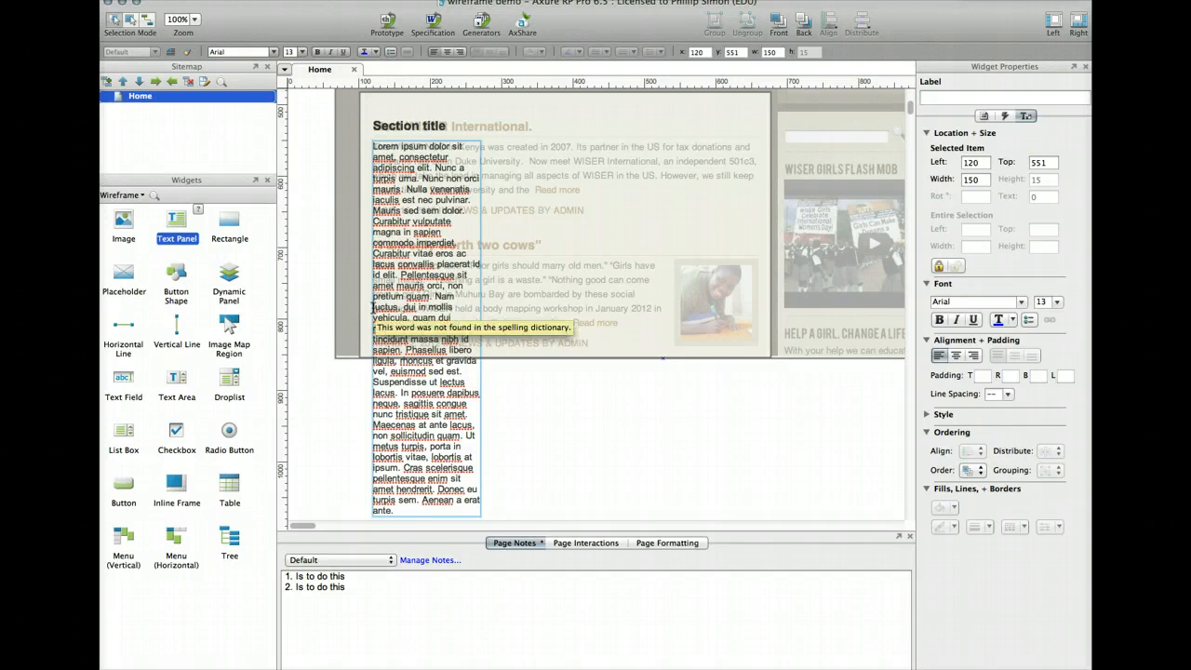
click(370, 308)
click(446, 319)
drag(483, 326, 758, 236)
Shorten the Lorem Ipsum paragraph by deleting everything from "sagittis congue" to its end
click(671, 222)
double_click(713, 232)
click(714, 231)
drag(710, 230, 412, 212)
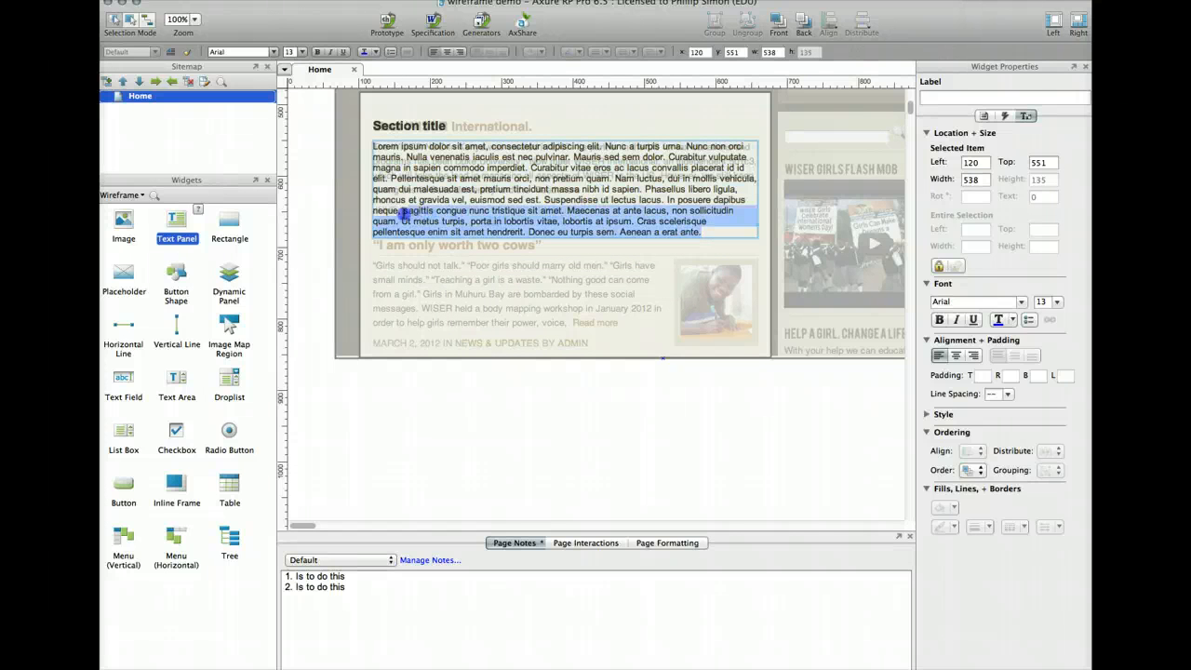
key(BackSpace)
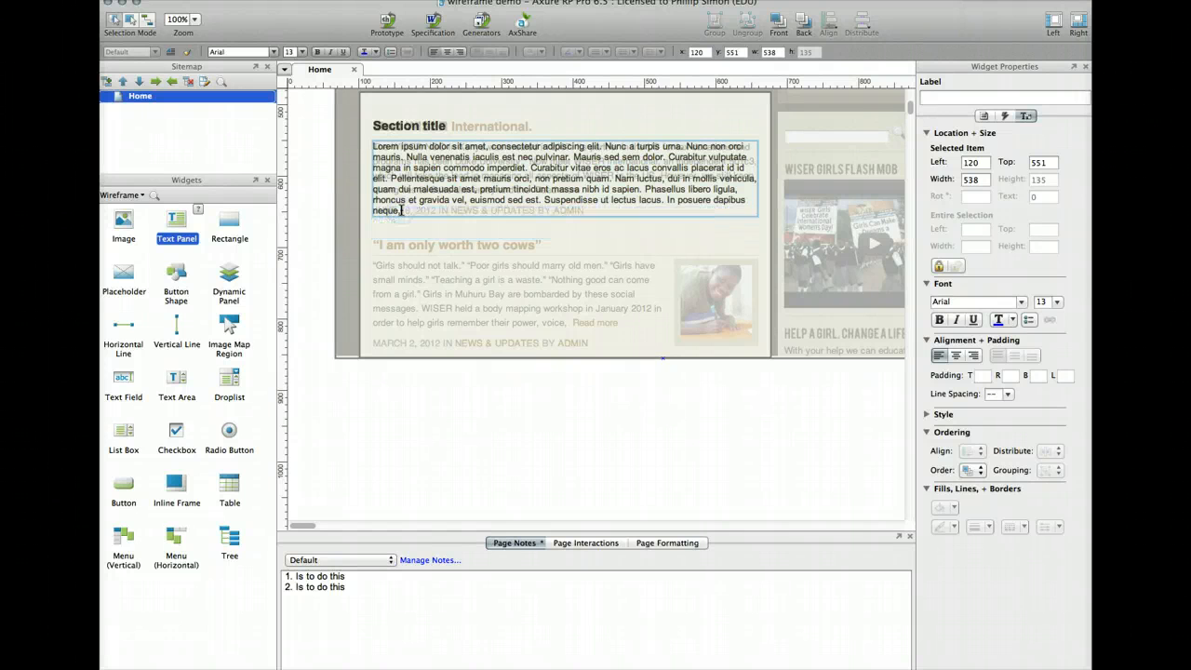
click(402, 231)
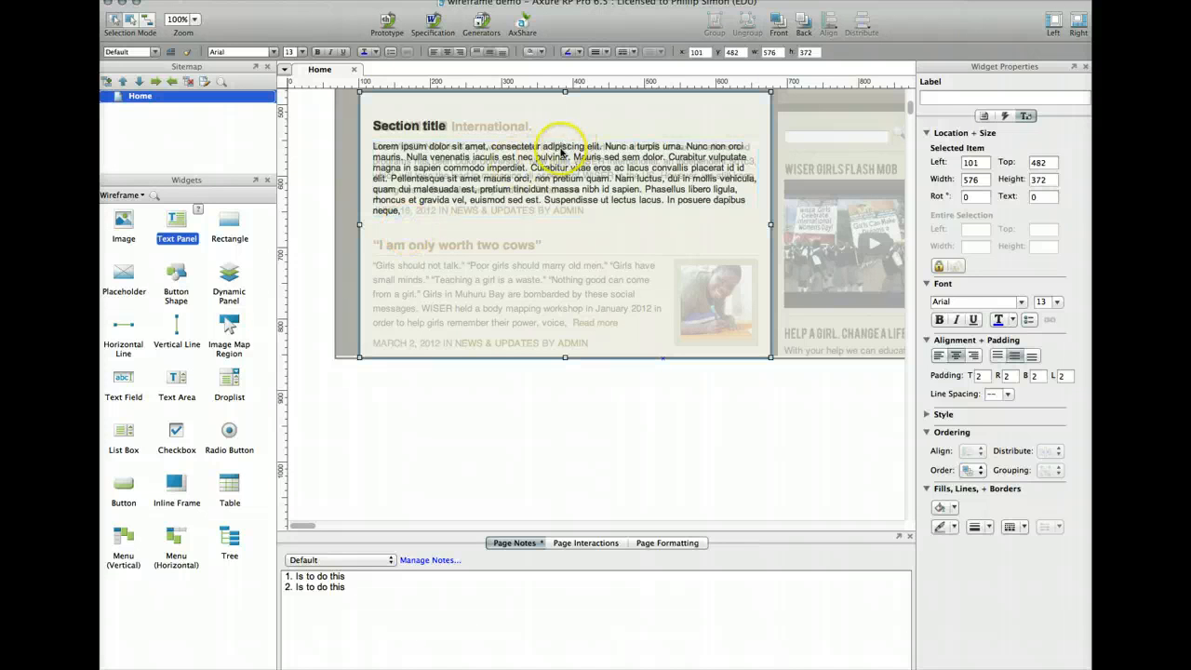
Move the article area rectangle to top 480 and give it an opaque white fill that hides the screenshot behind it
mouse_move(553, 163)
mouse_down()
mouse_move(545, 173)
mouse_move(545, 162)
mouse_up()
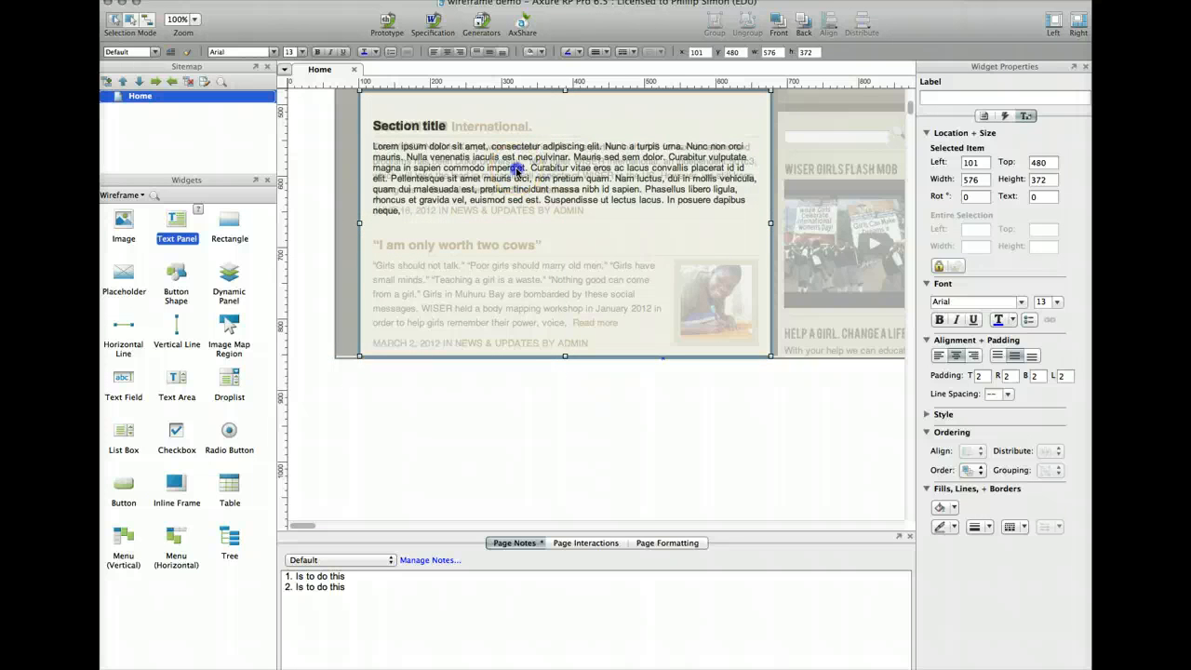
click(494, 214)
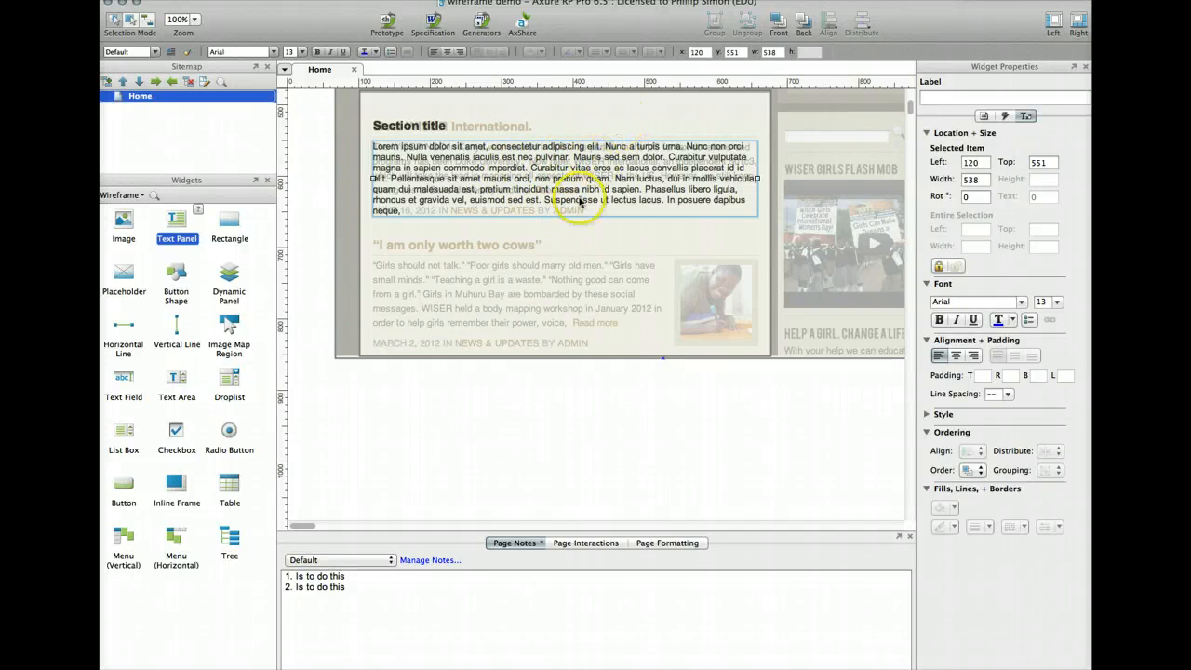
click(651, 116)
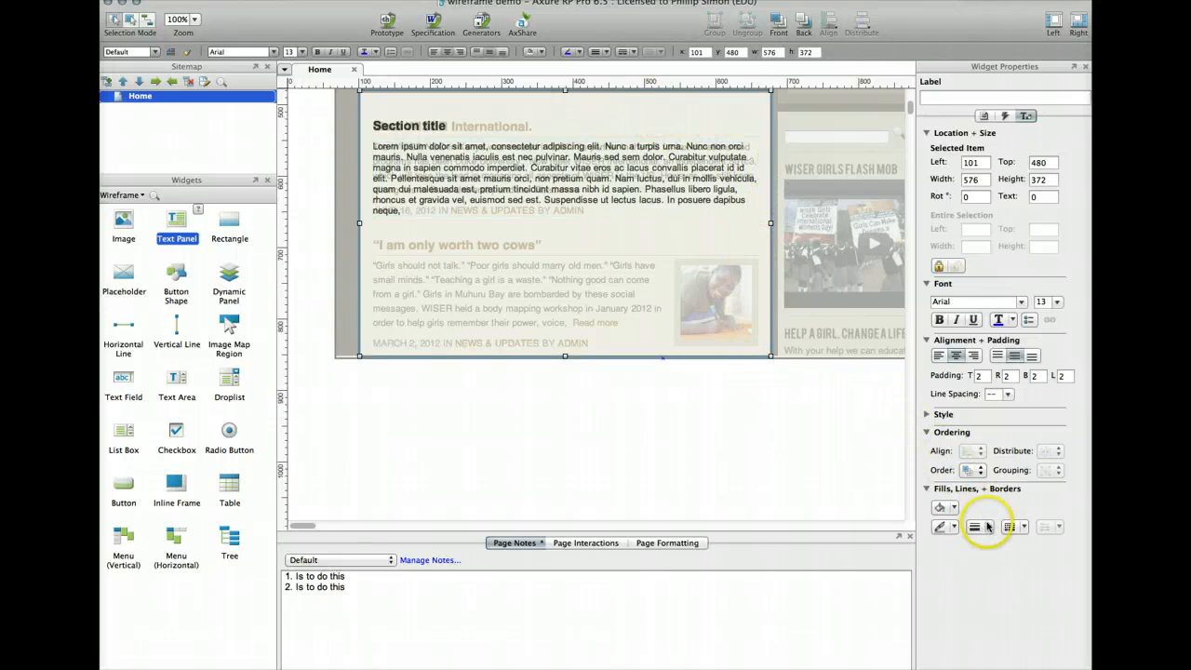
click(953, 506)
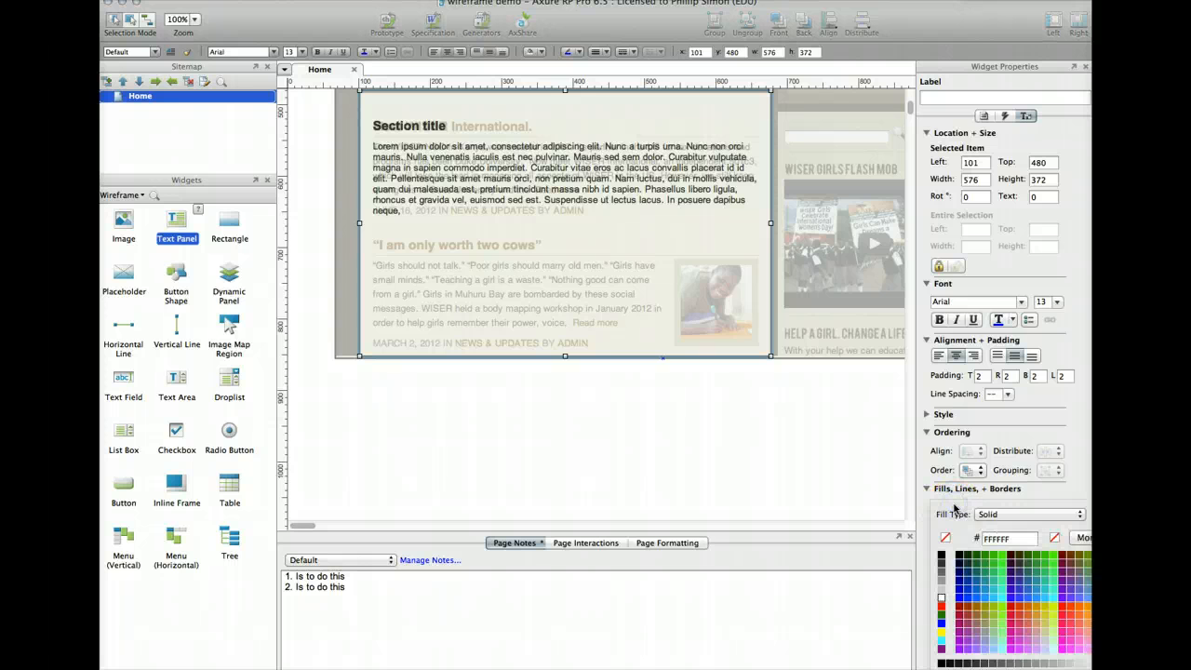
click(1055, 538)
click(953, 509)
click(941, 600)
click(809, 471)
Look over the wireframe from the article area up to the header, navigation and slider
scroll(810, 471, up, 5)
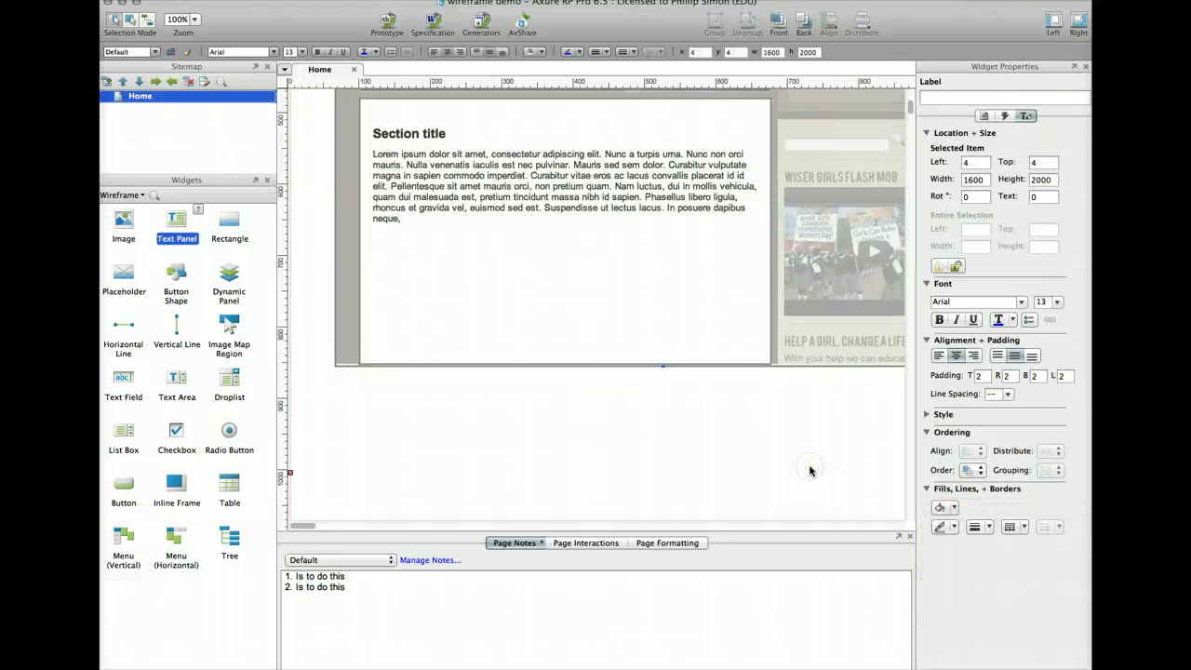
scroll(809, 470, up, 2)
scroll(810, 470, down, 2)
scroll(810, 470, up, 5)
scroll(809, 470, right, 3)
scroll(810, 470, down, 1)
scroll(810, 470, left, 4)
scroll(810, 470, down, 1)
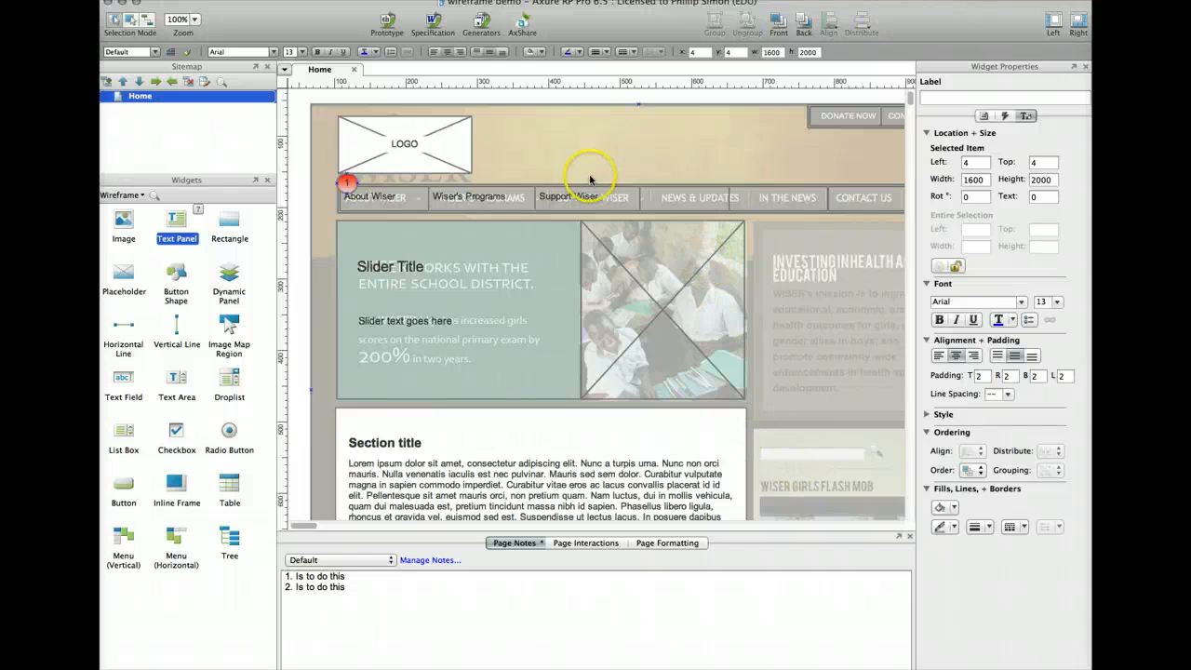
Open the specification generator and review its General, Pages and Masters settings
click(433, 23)
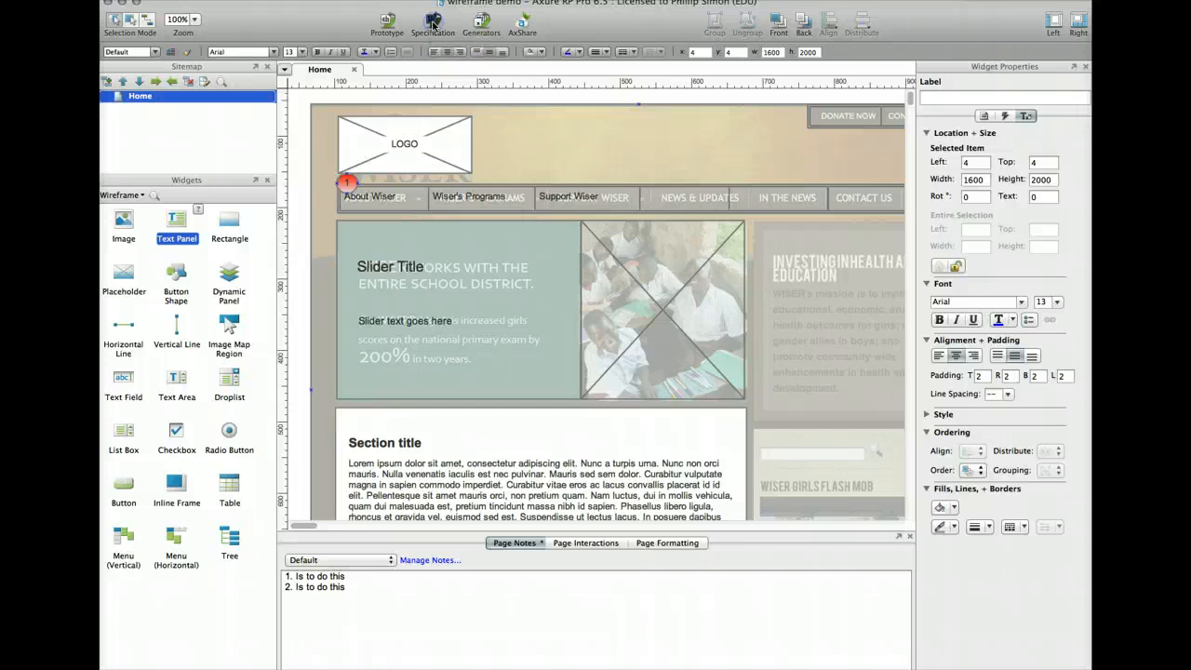
click(406, 156)
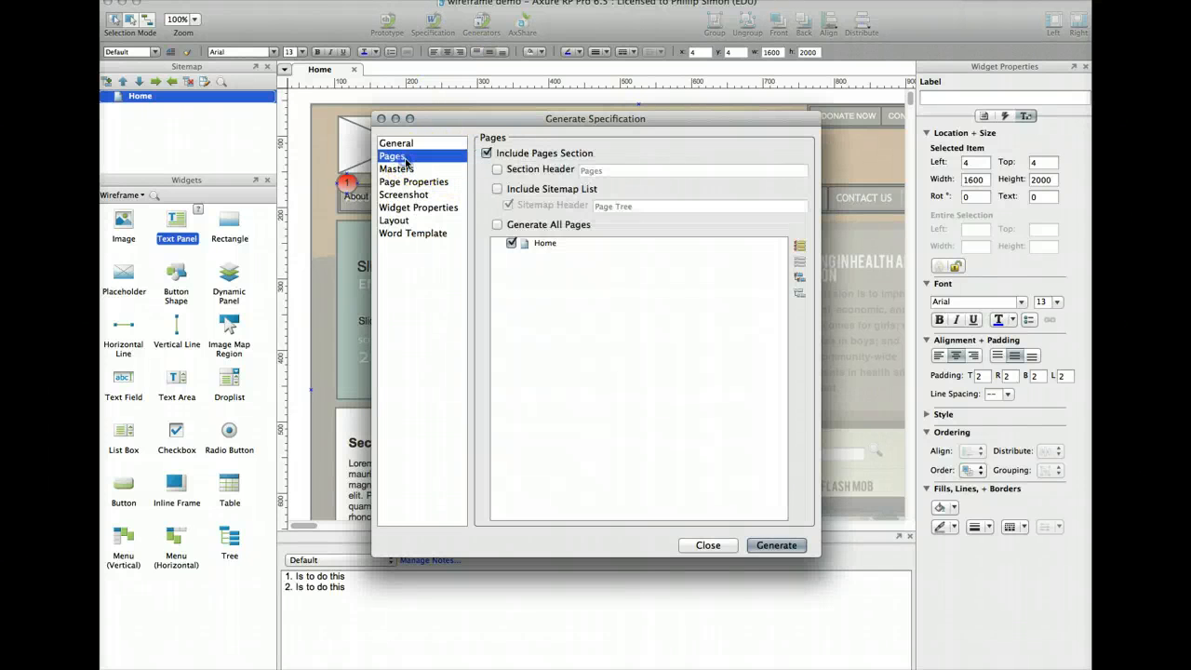
click(402, 170)
click(400, 183)
click(397, 141)
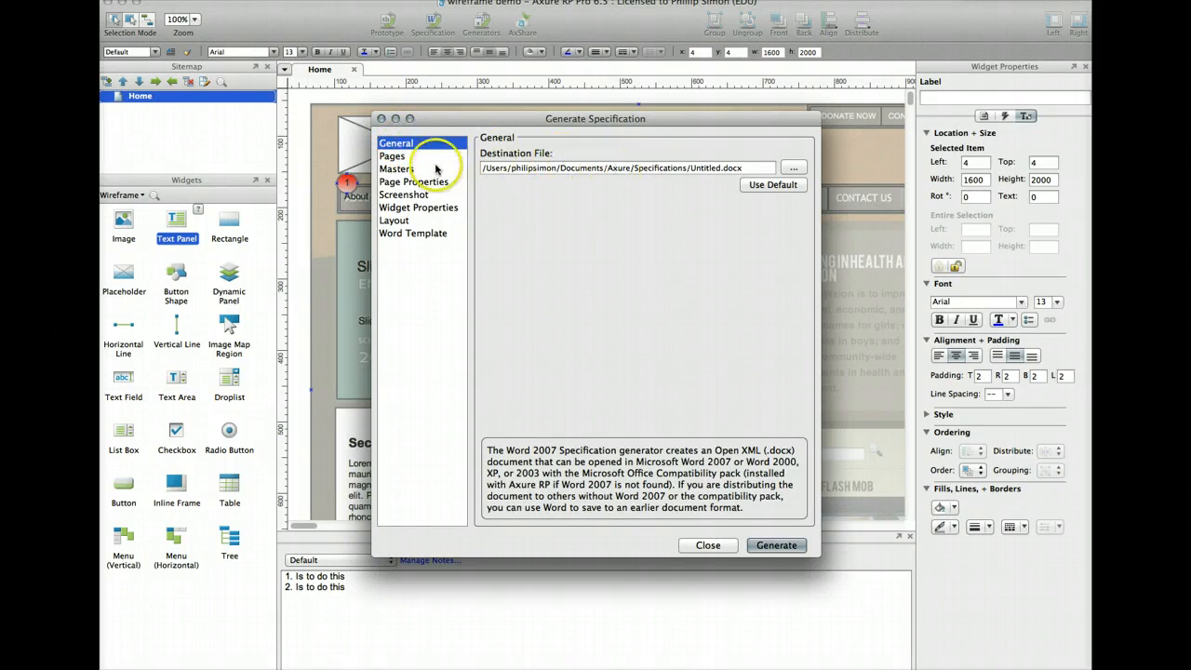
click(393, 157)
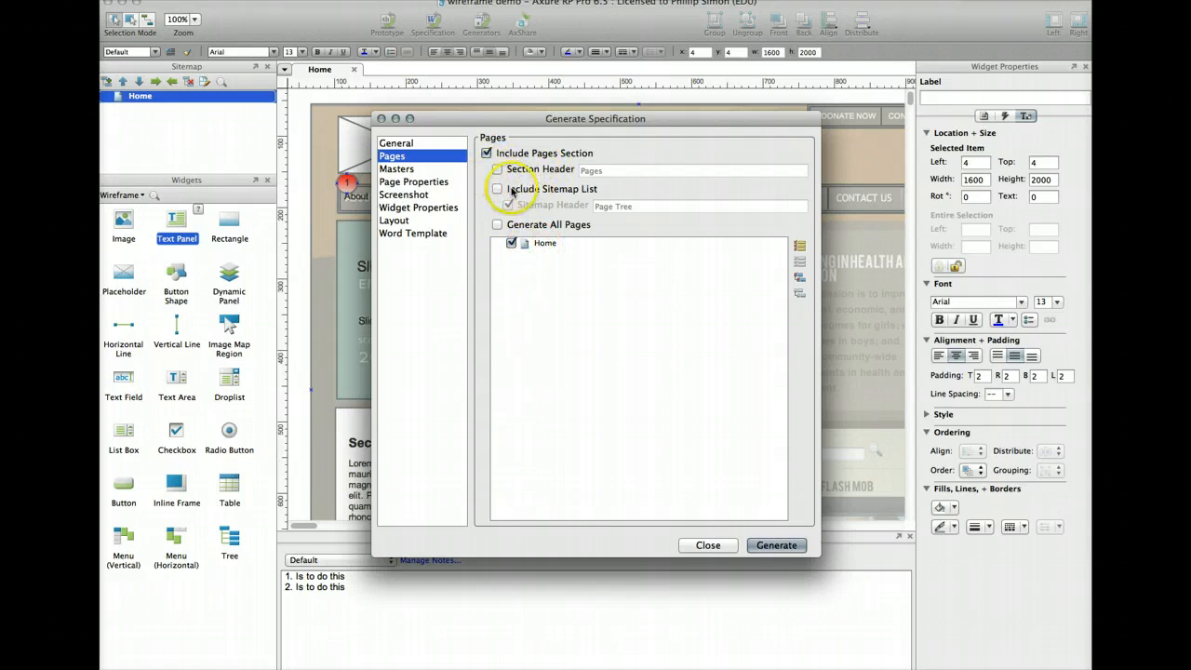
click(399, 170)
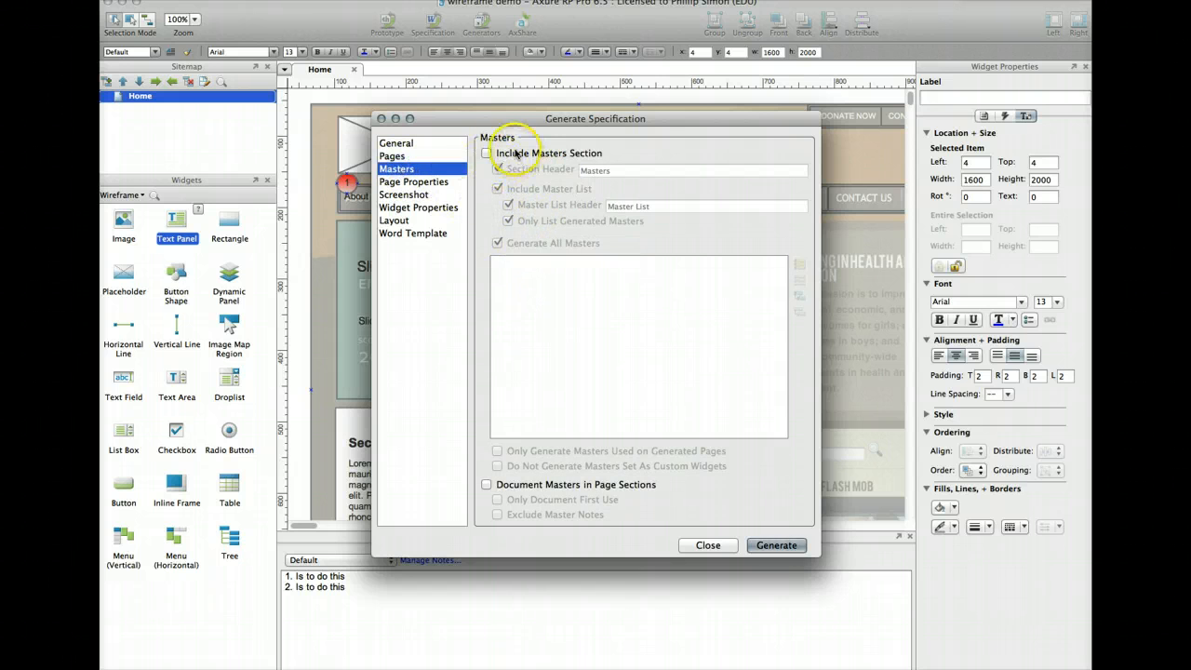
Review the Page Properties, Screenshot, Widget Properties, Layout and Word Template settings, and generate the Word specification
click(413, 183)
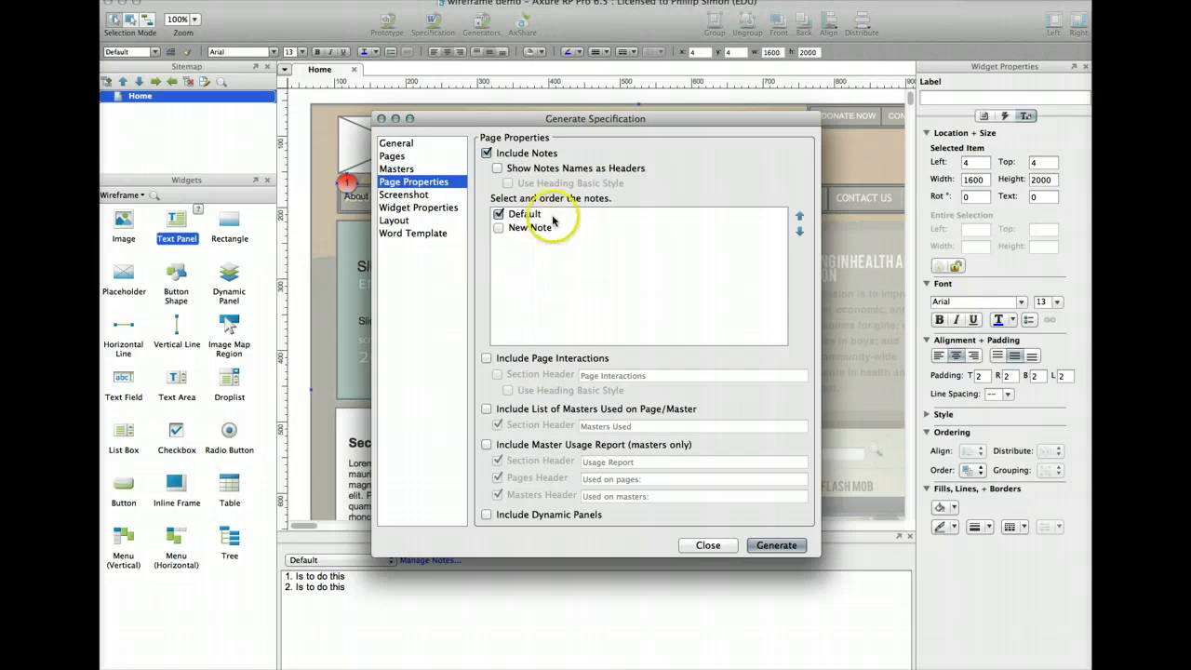
click(404, 196)
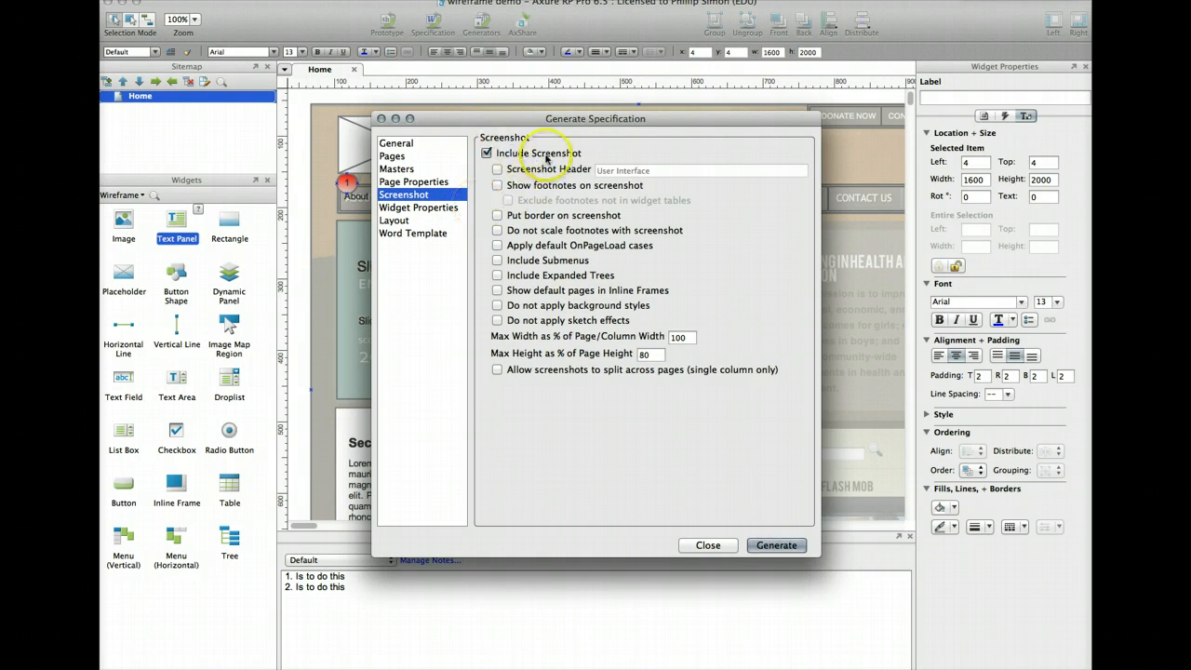
click(397, 208)
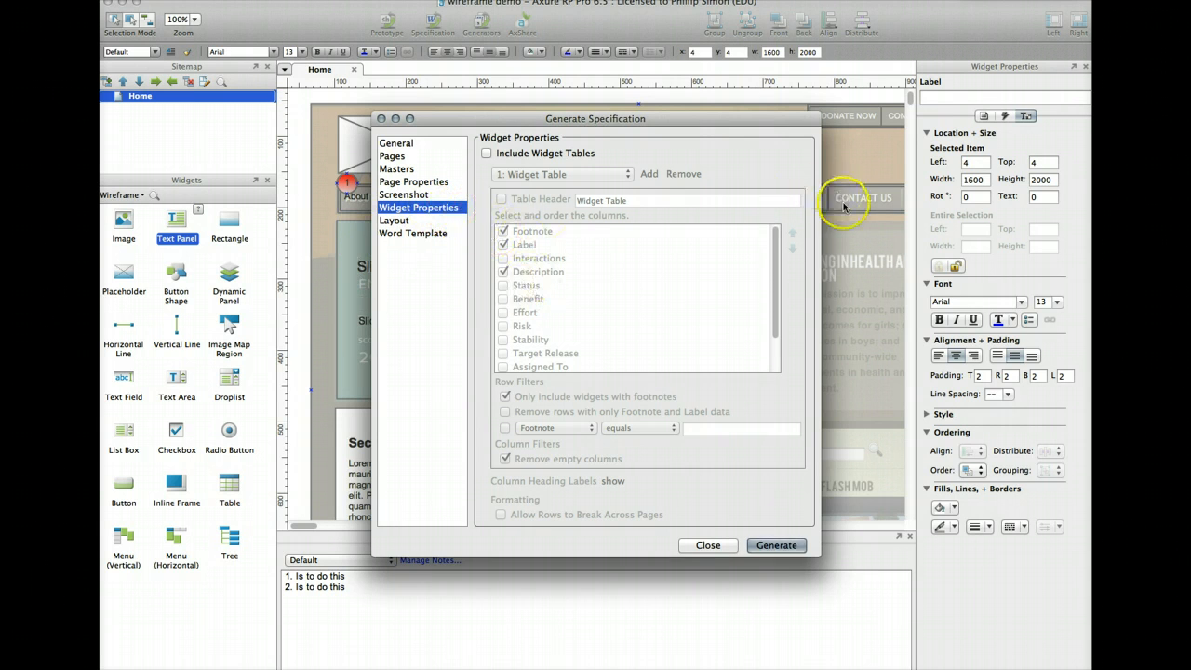
click(395, 221)
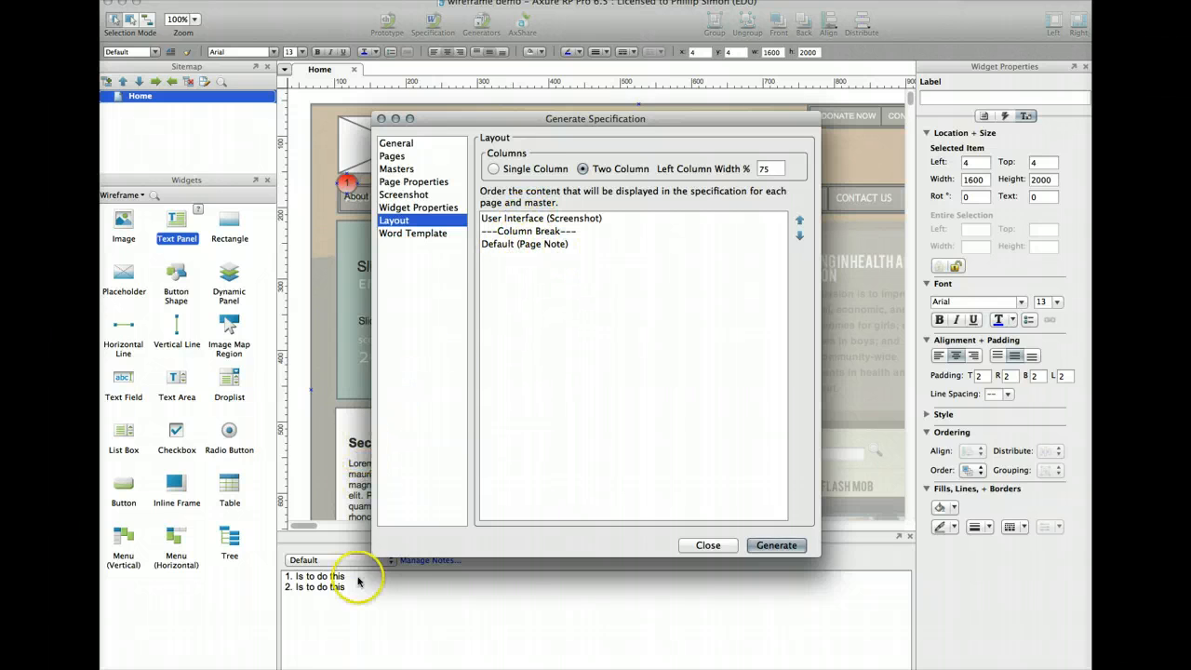
click(414, 233)
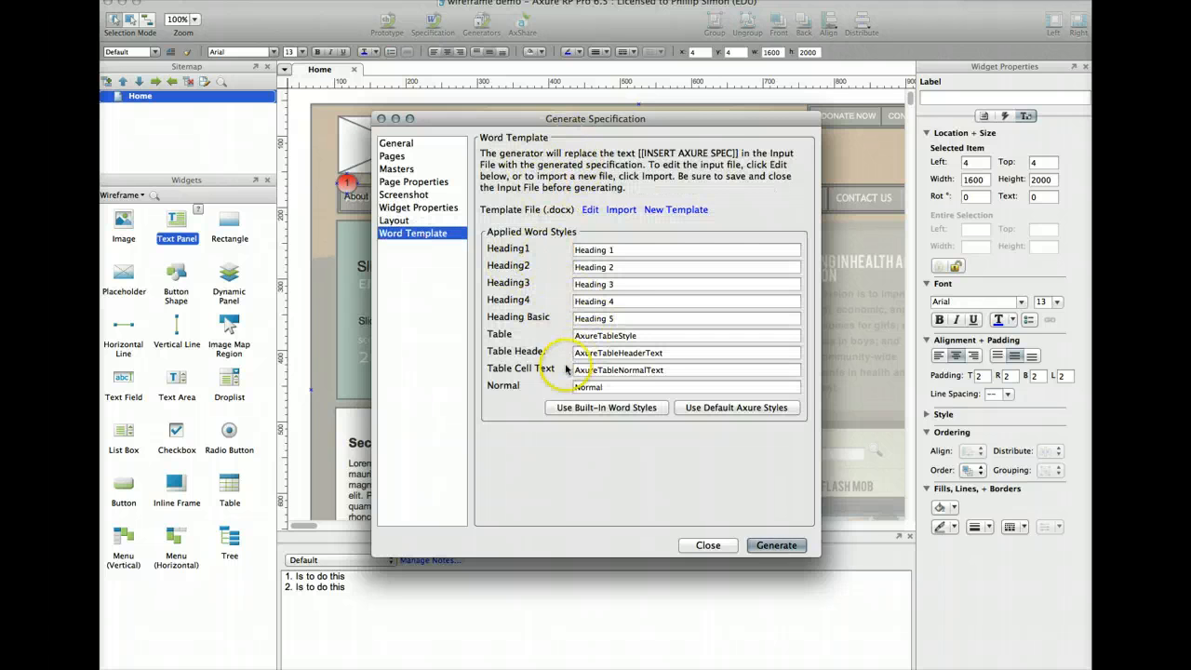
click(771, 547)
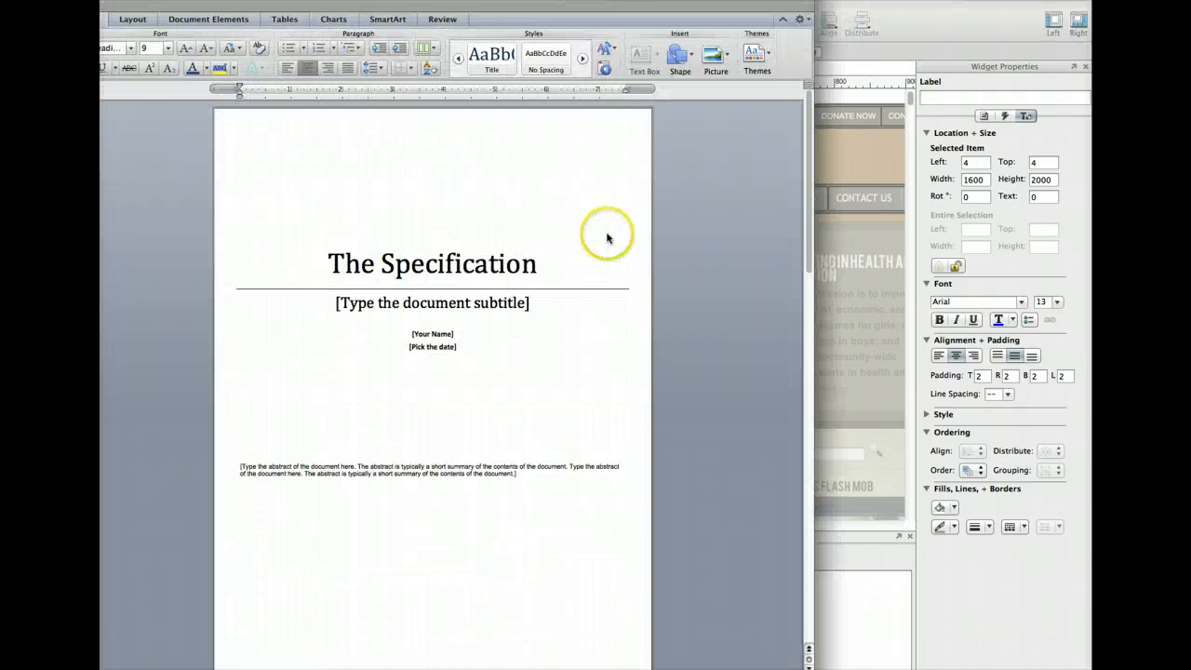
Replace "Specification" in the cover title with "rename" and set the whole title to font size 20
double_click(405, 264)
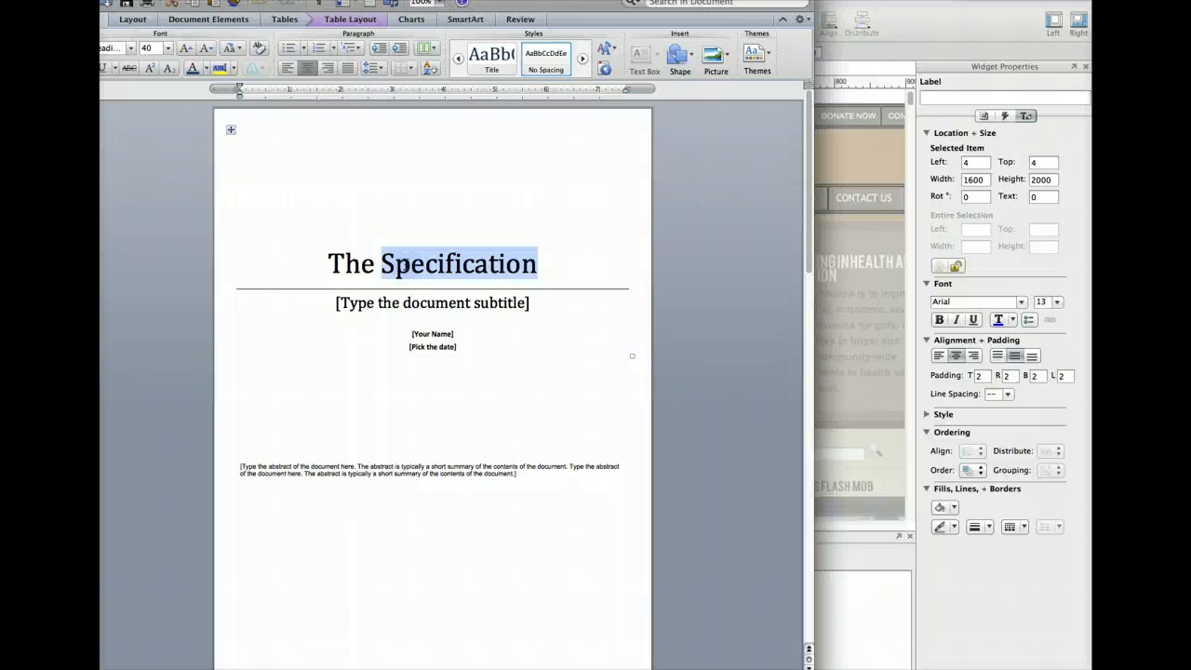
text(rename)
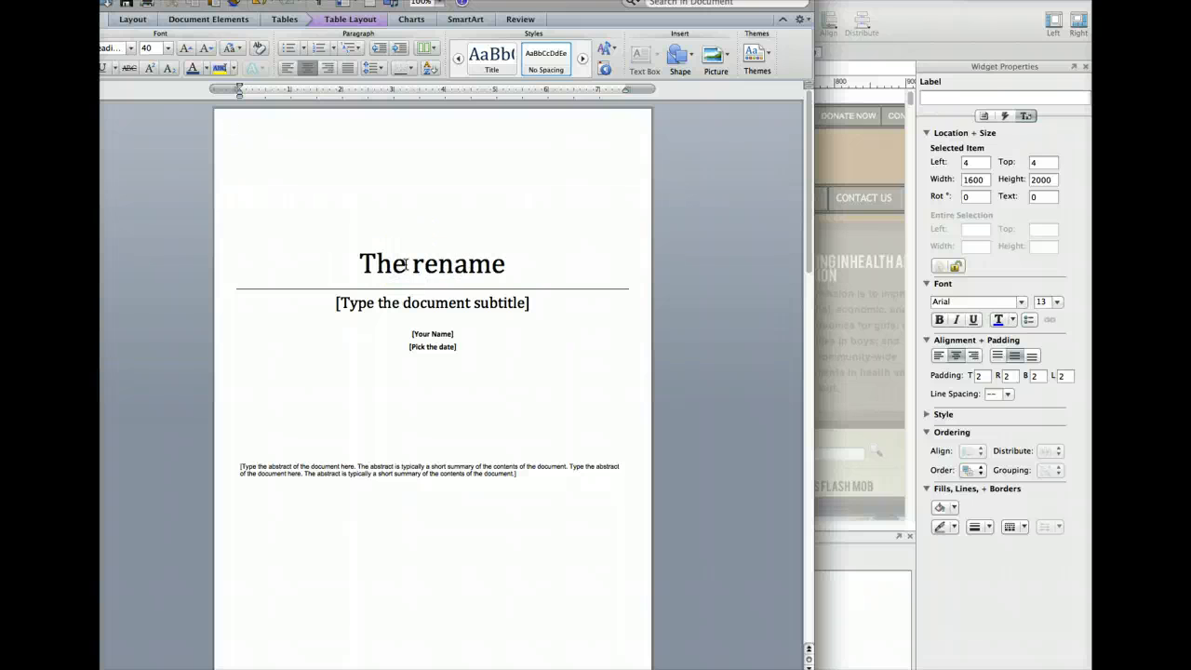
drag(335, 266, 534, 266)
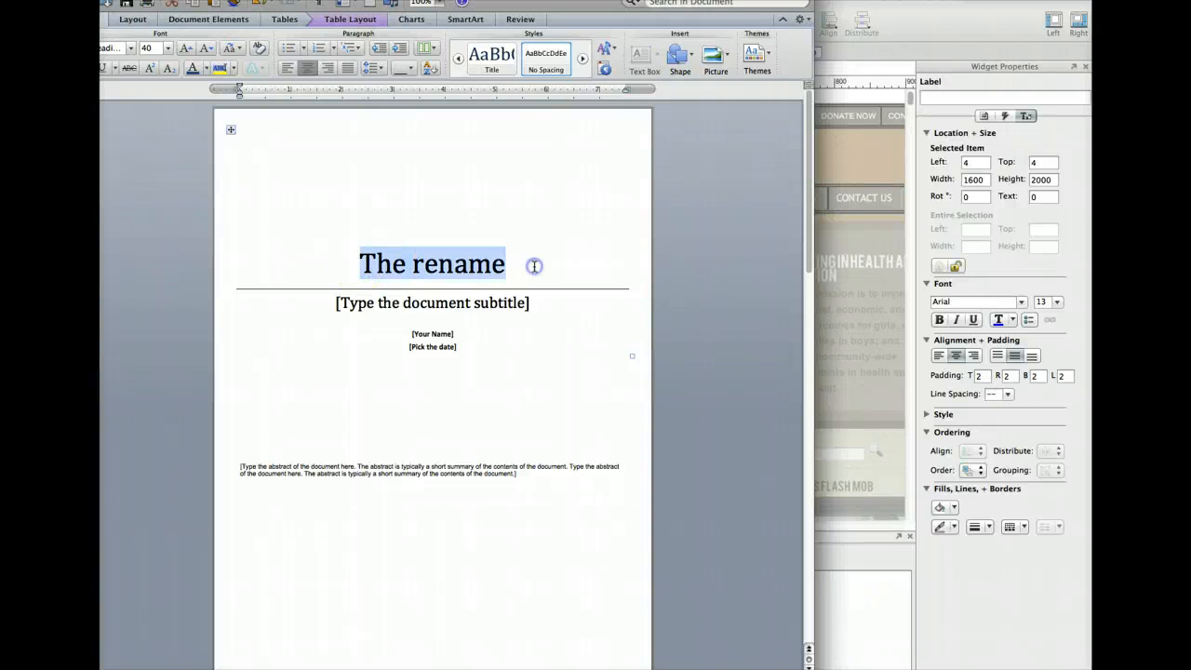
click(169, 49)
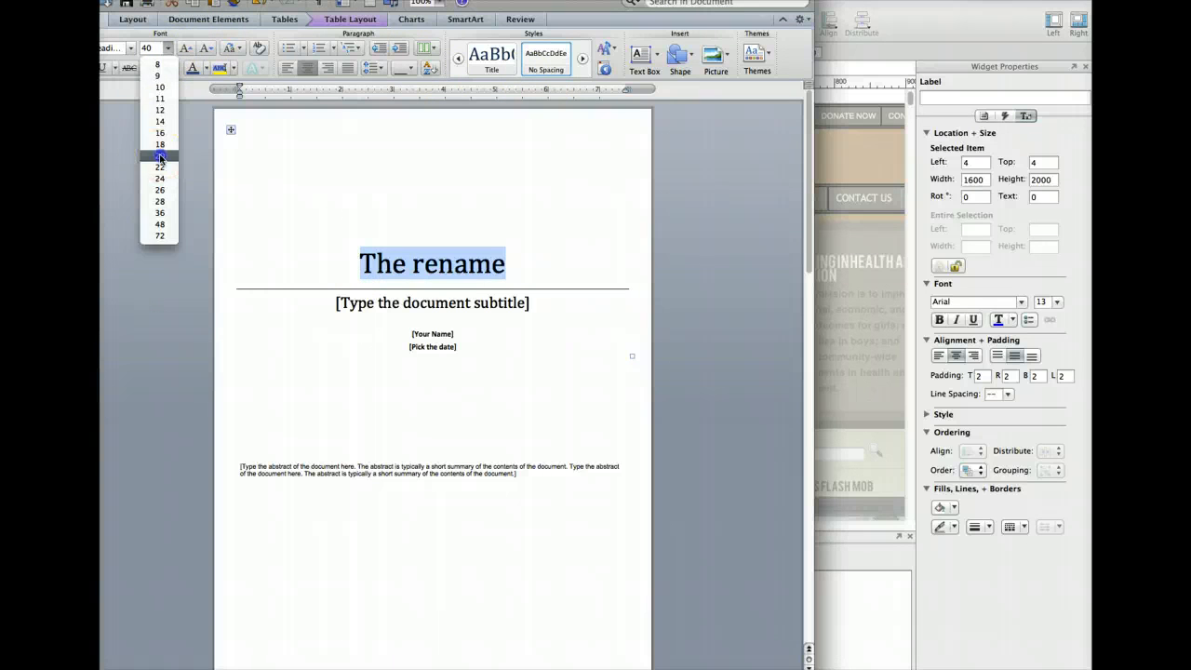
click(160, 159)
click(351, 234)
Examine the generated document's pages down to the Home page with the wireframe, key and page notes
scroll(351, 235, down, 10)
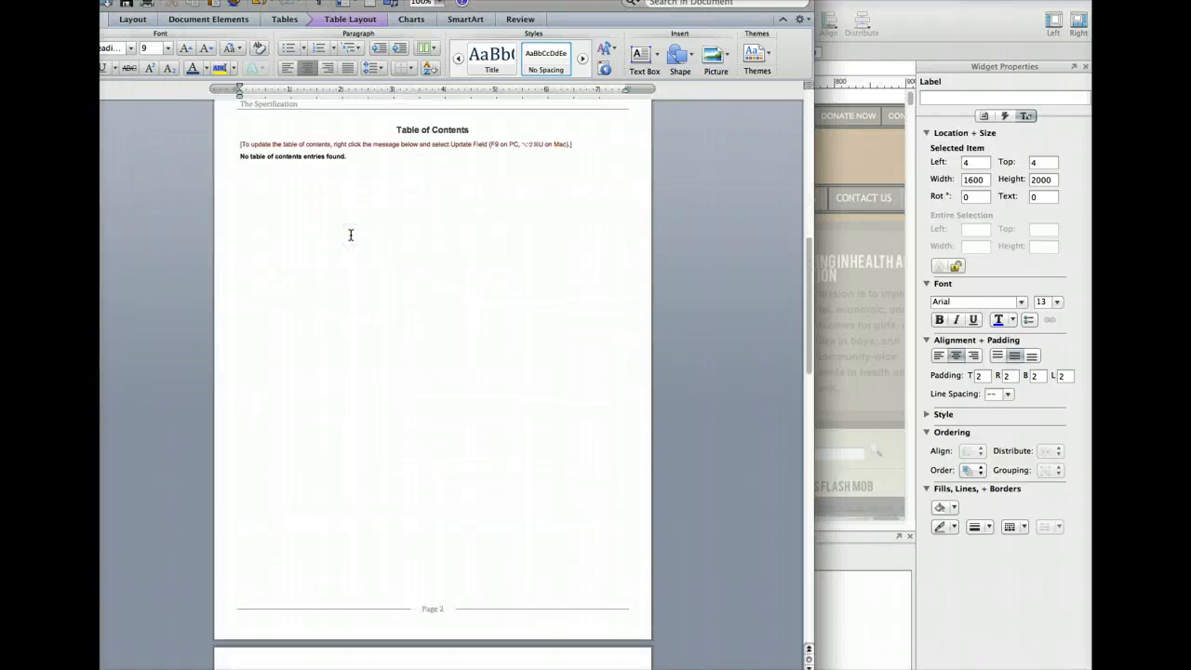
scroll(350, 235, up, 3)
scroll(351, 235, down, 5)
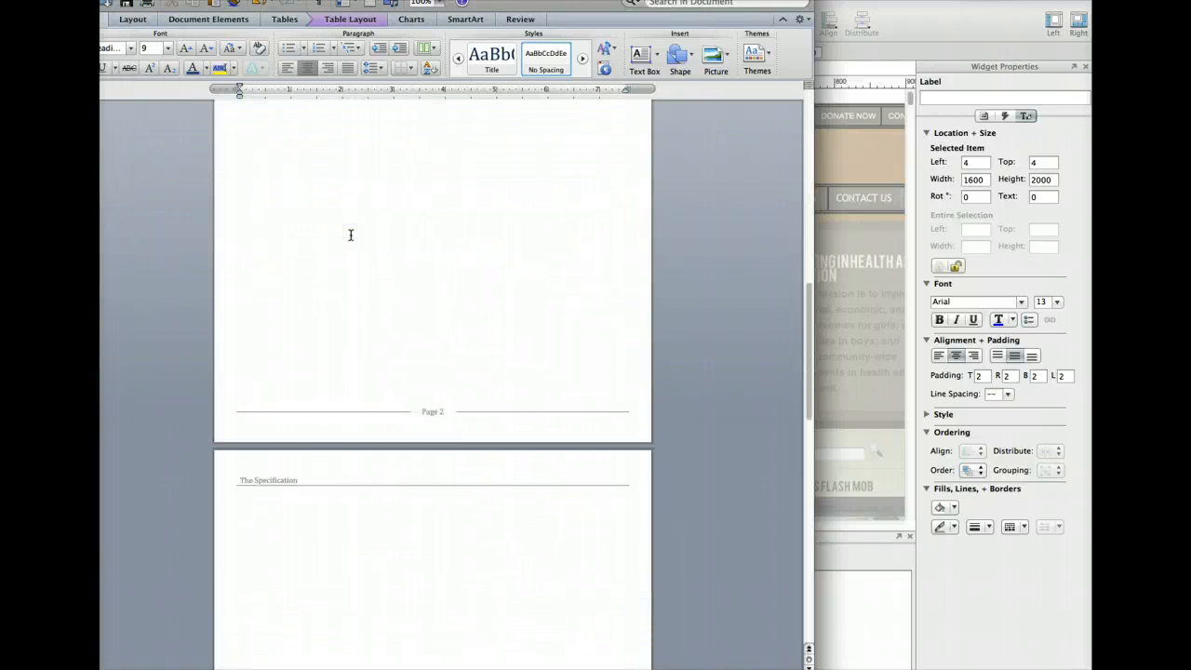
scroll(351, 234, down, 5)
scroll(351, 235, down, 1)
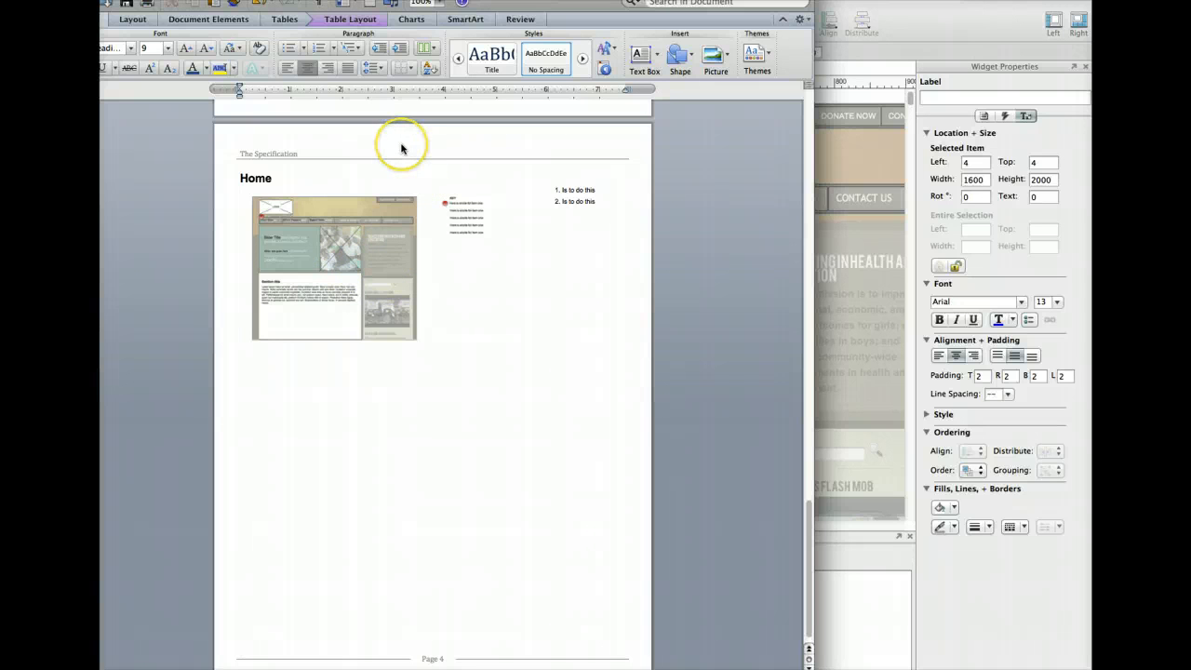
Switch to Axure, set the 918 by 800 page background rectangle to opaque white FFFFFF, and check the wireframe across to the key
key(super+Tab)
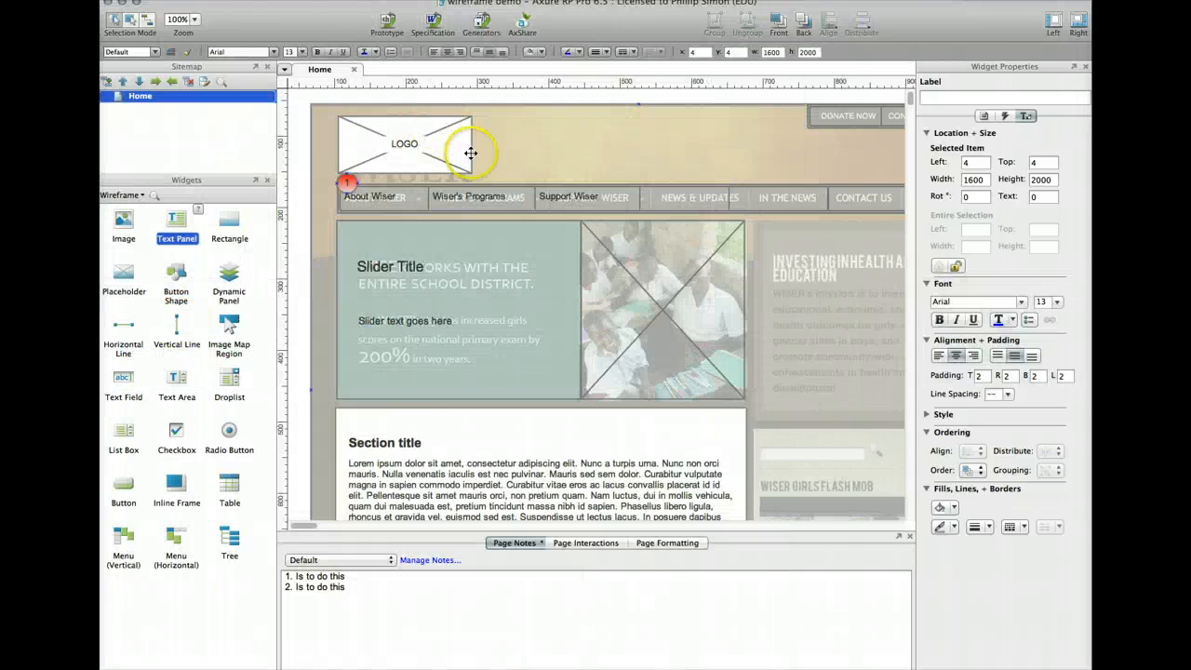
click(549, 153)
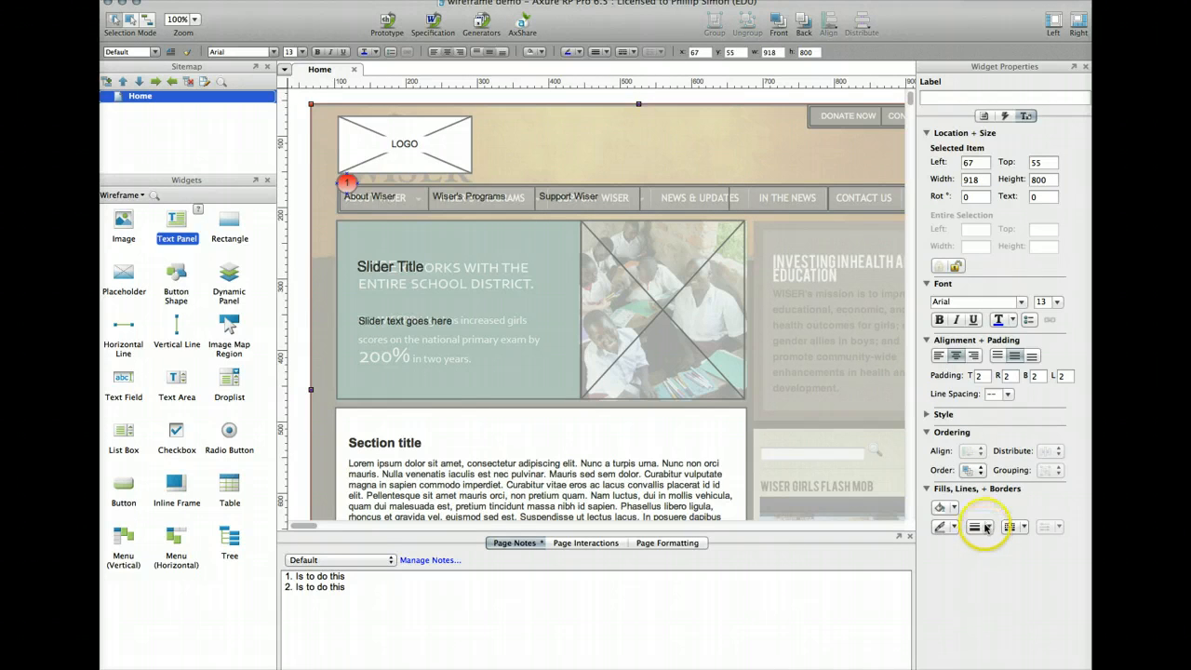
click(954, 508)
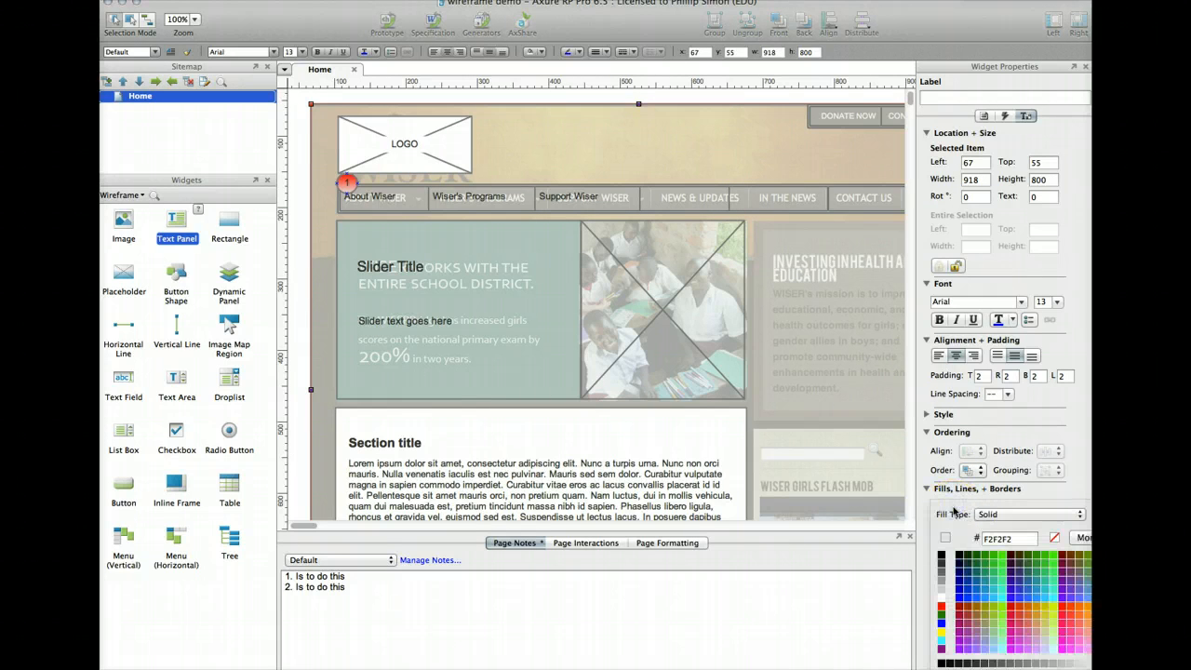
click(940, 601)
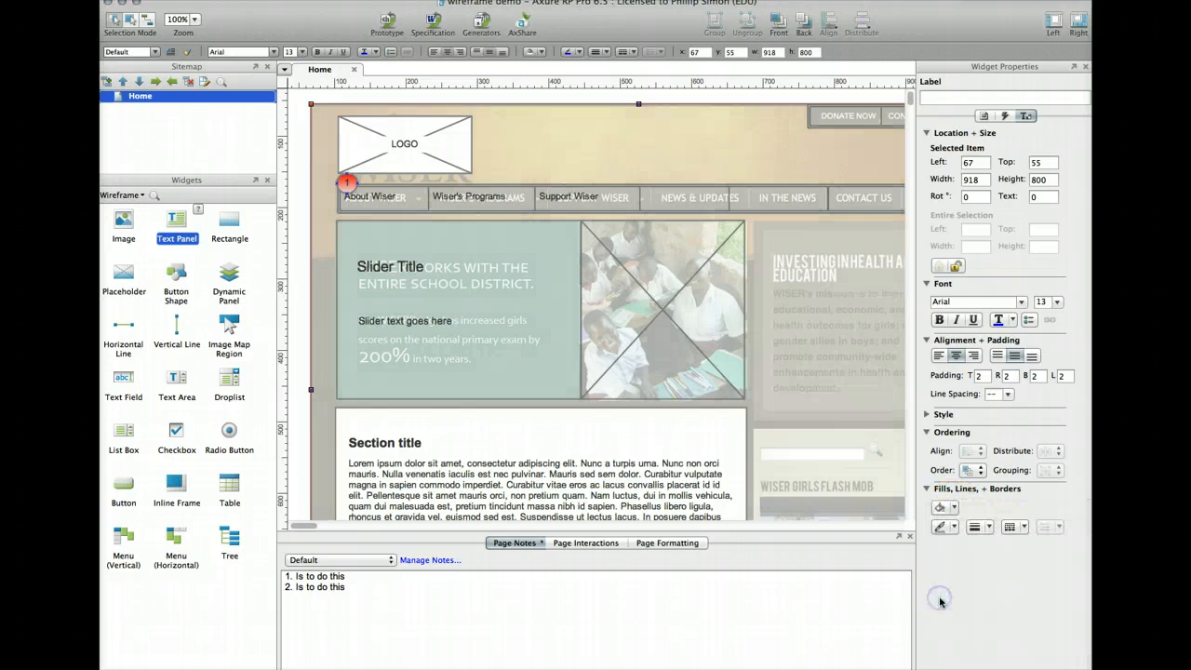
click(954, 507)
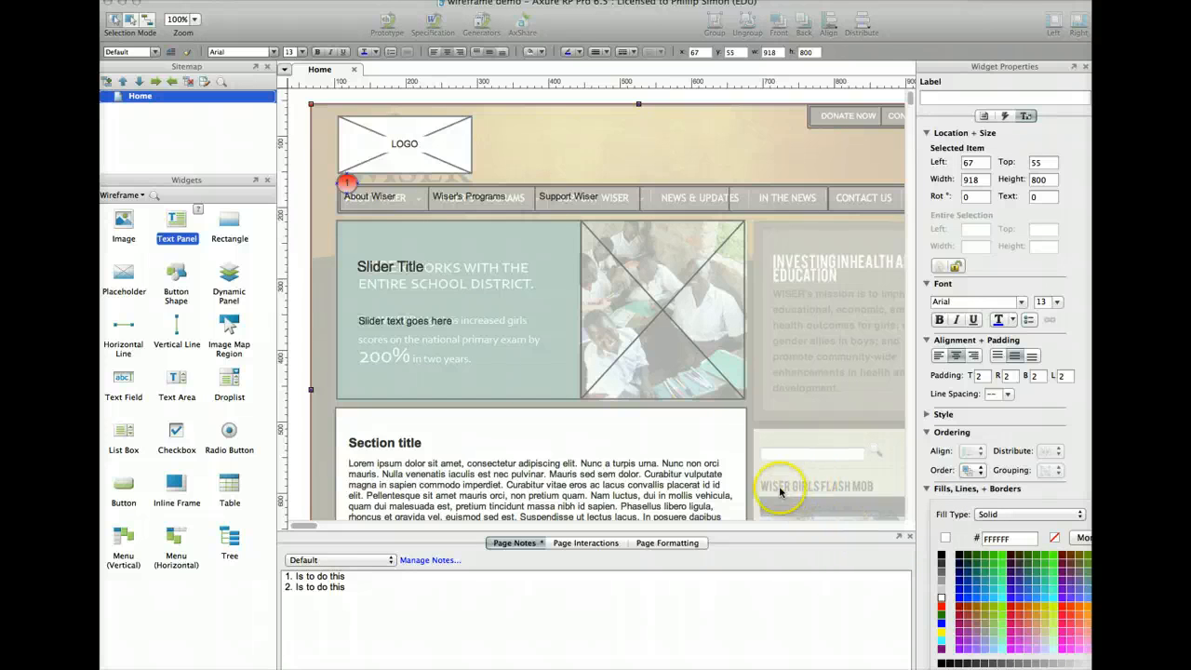
click(777, 451)
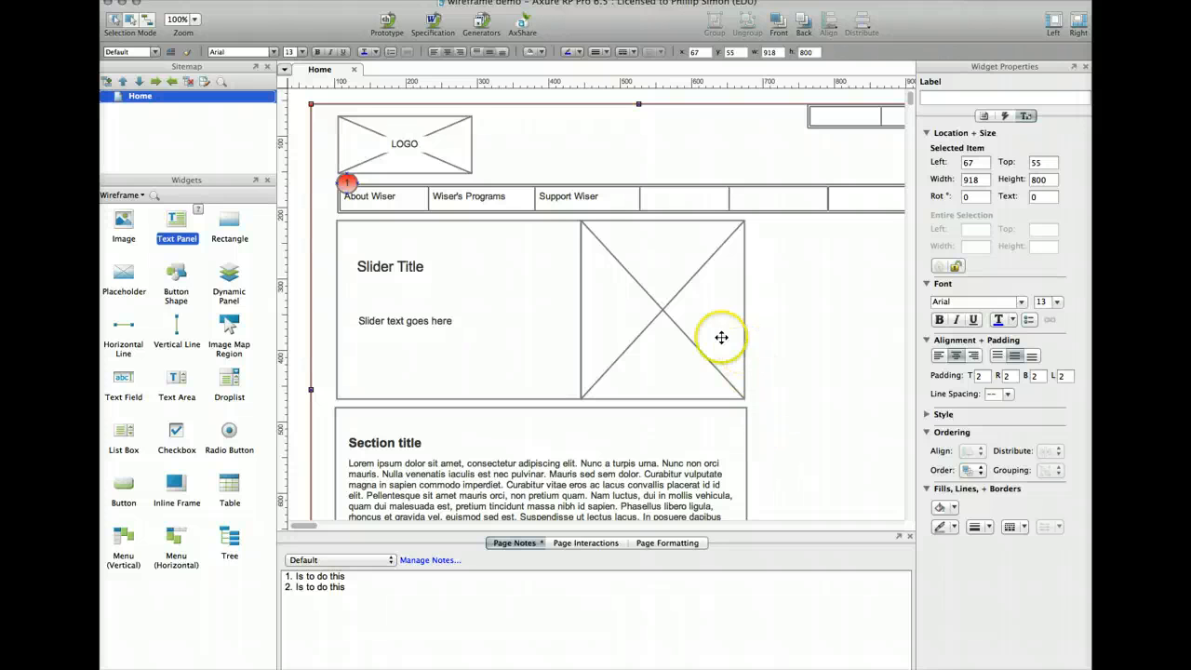
scroll(626, 241, right, 5)
scroll(626, 241, right, 8)
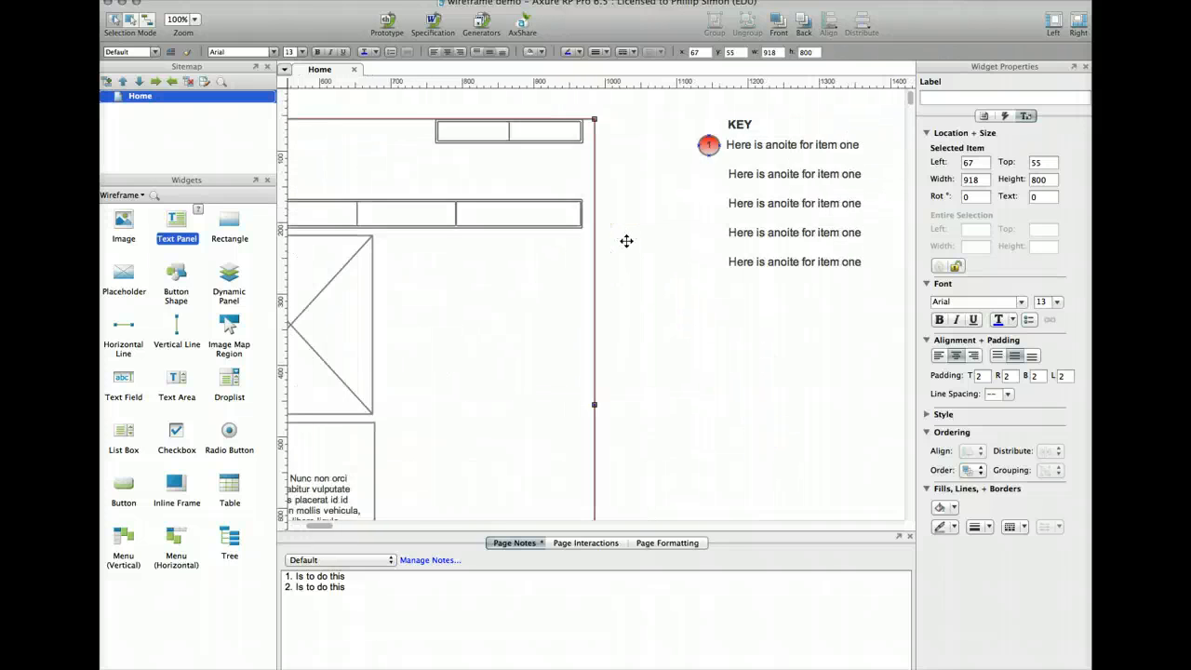
scroll(534, 276, left, 12)
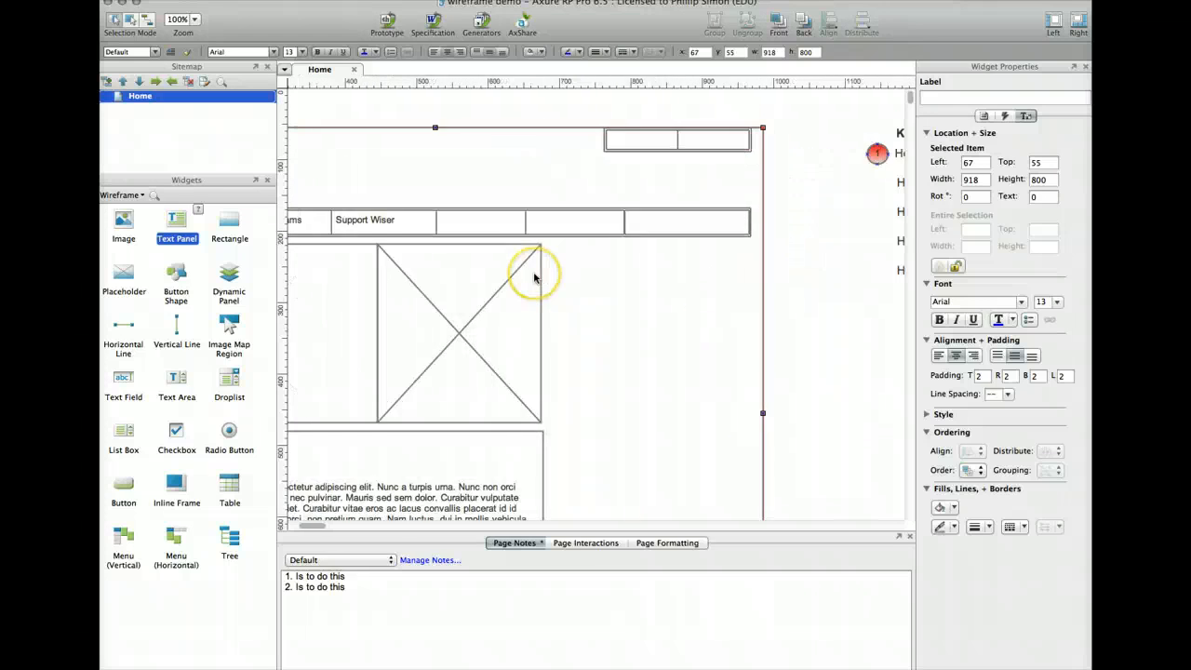
Switch to Word and close the previously generated Untitled.docx without saving its changes
click(432, 20)
click(707, 545)
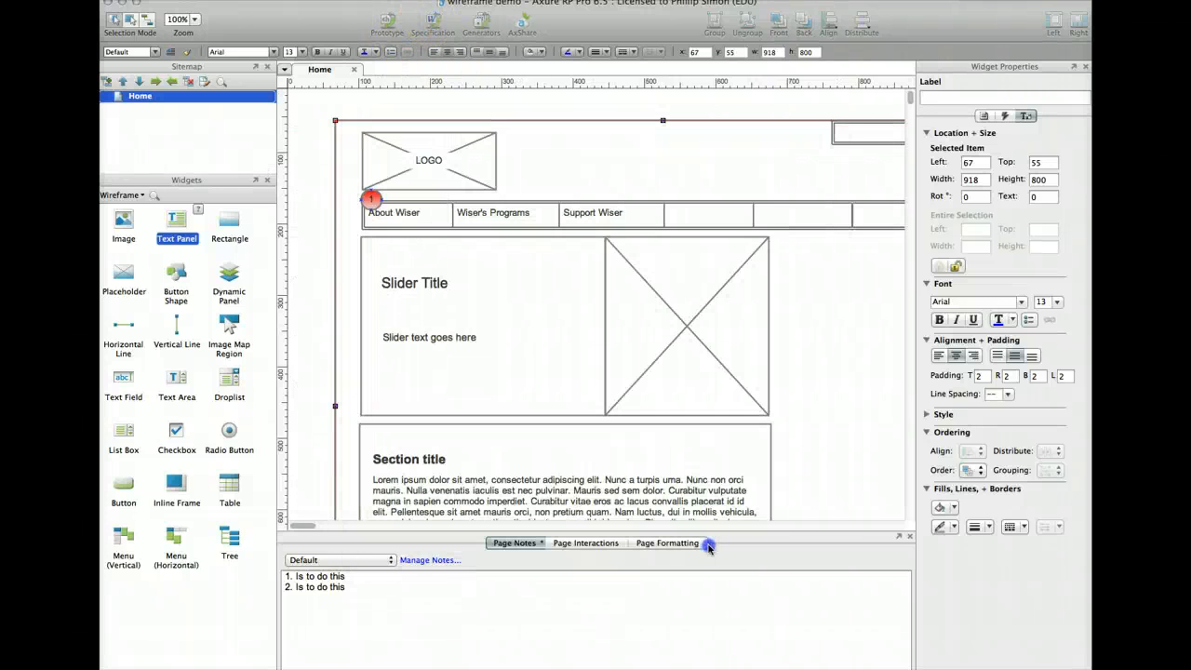
key(super+Tab)
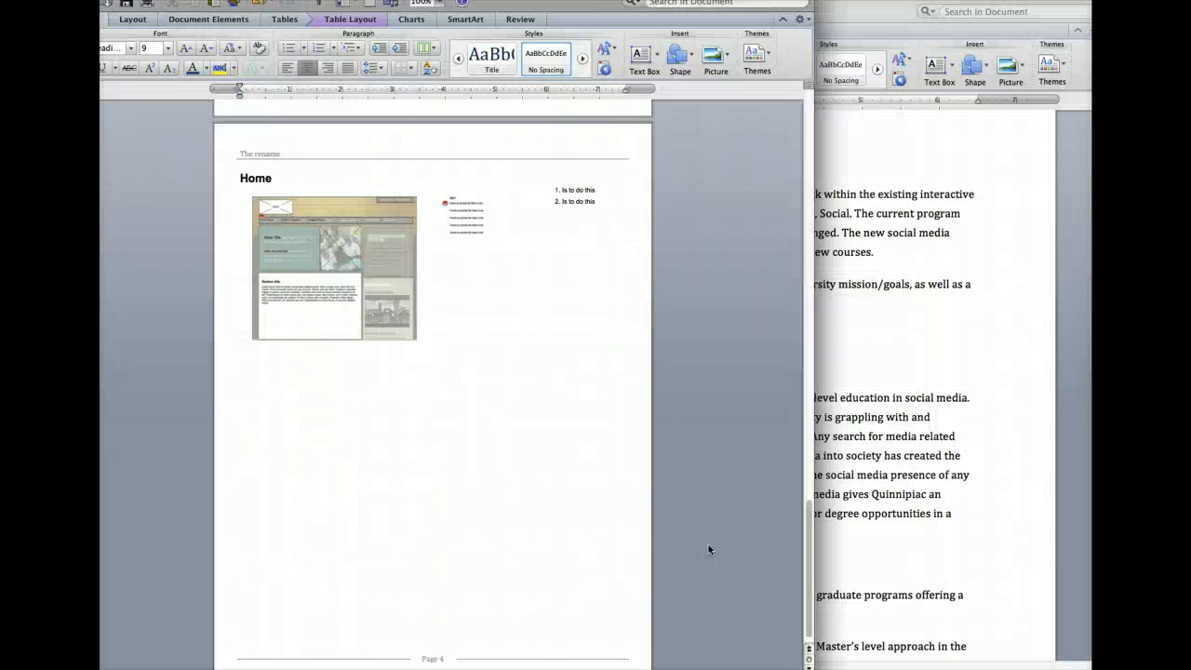
click(611, 384)
key(super+w)
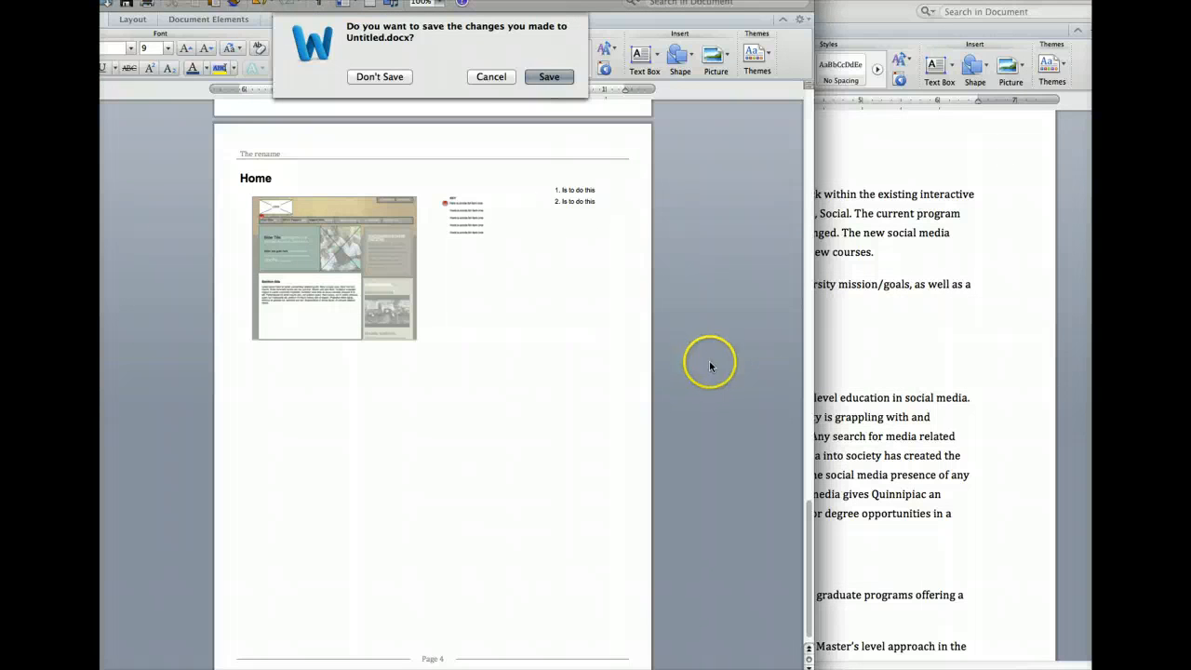
click(391, 77)
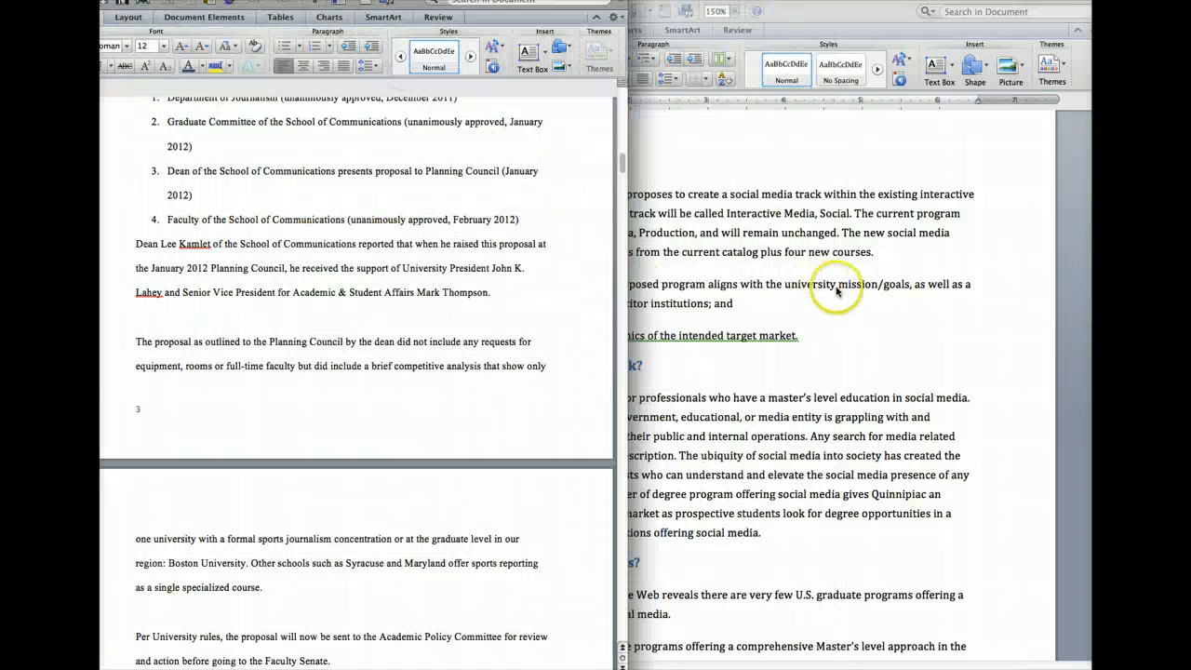
Return to Axure and regenerate the Word specification to the same Untitled.docx destination
key(super+Tab)
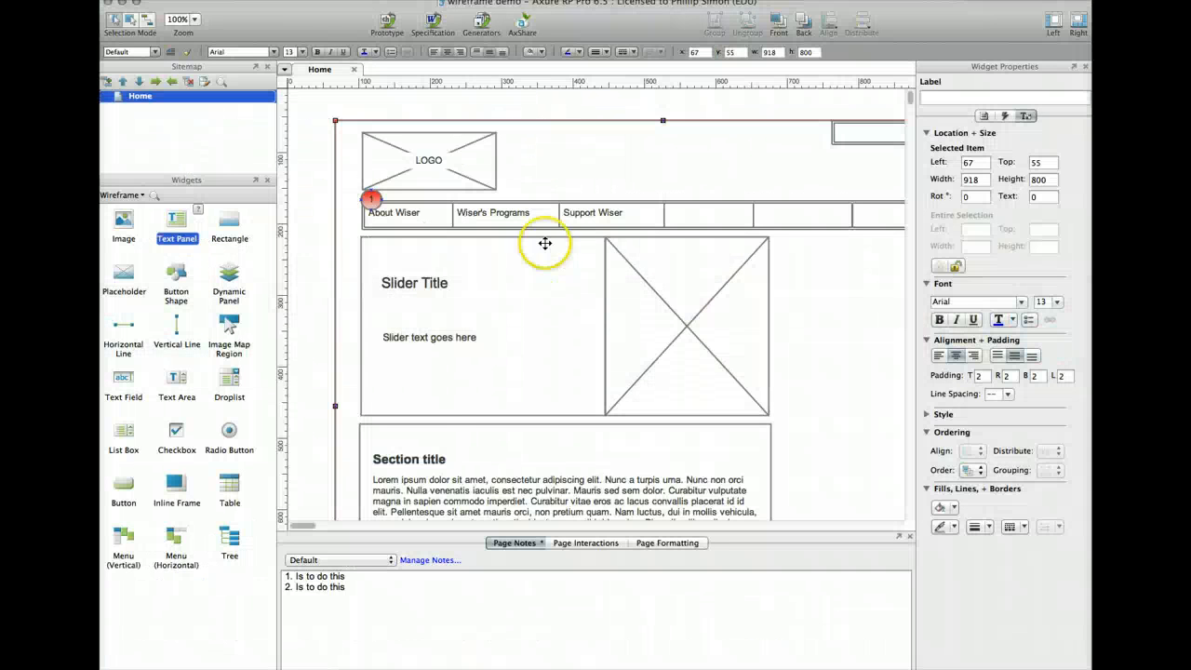
click(433, 20)
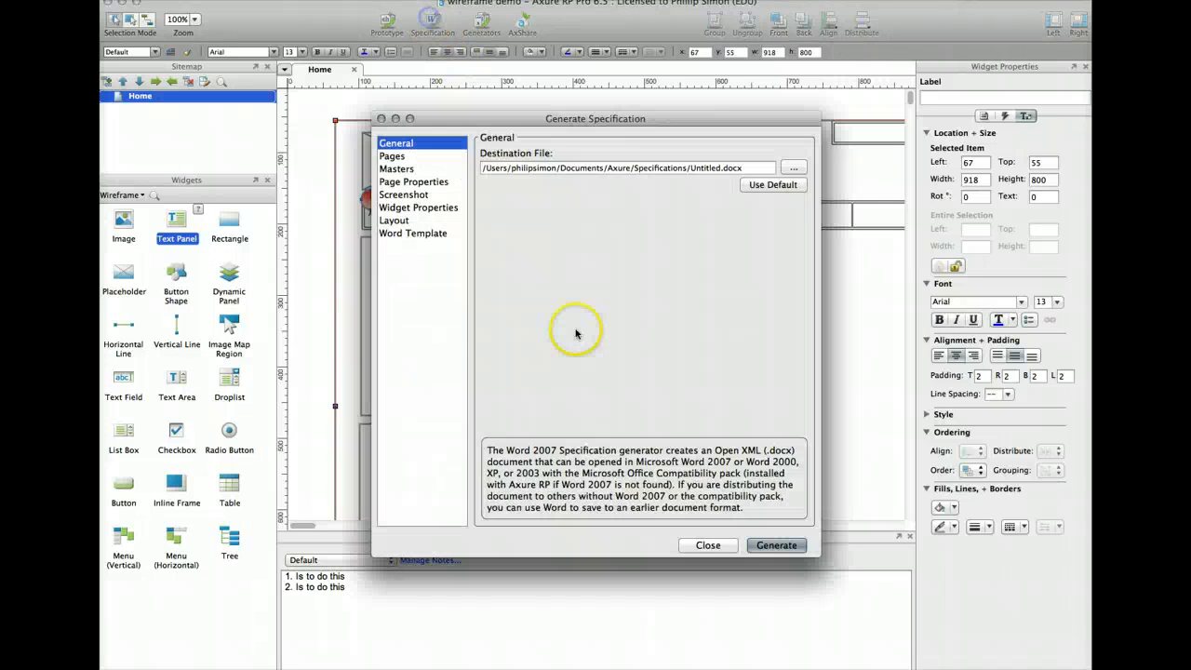
click(770, 541)
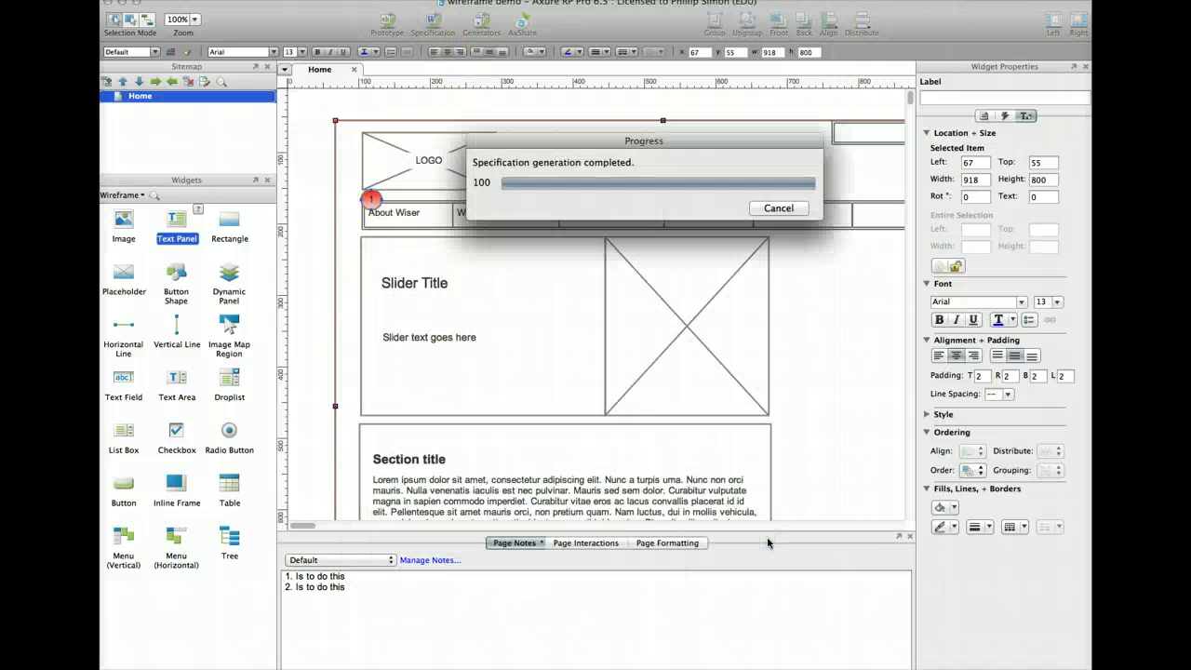
Examine the regenerated document's Home page at 150% zoom, comparing the wireframe image, key and page notes
scroll(605, 394, down, 20)
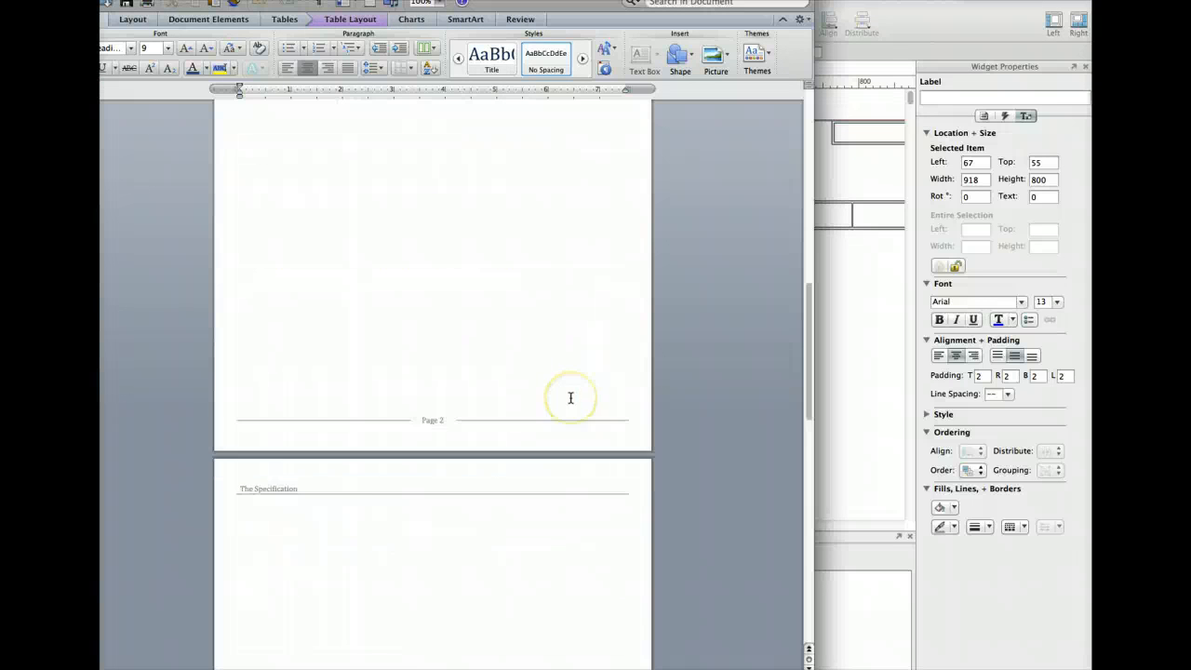
scroll(571, 398, down, 1)
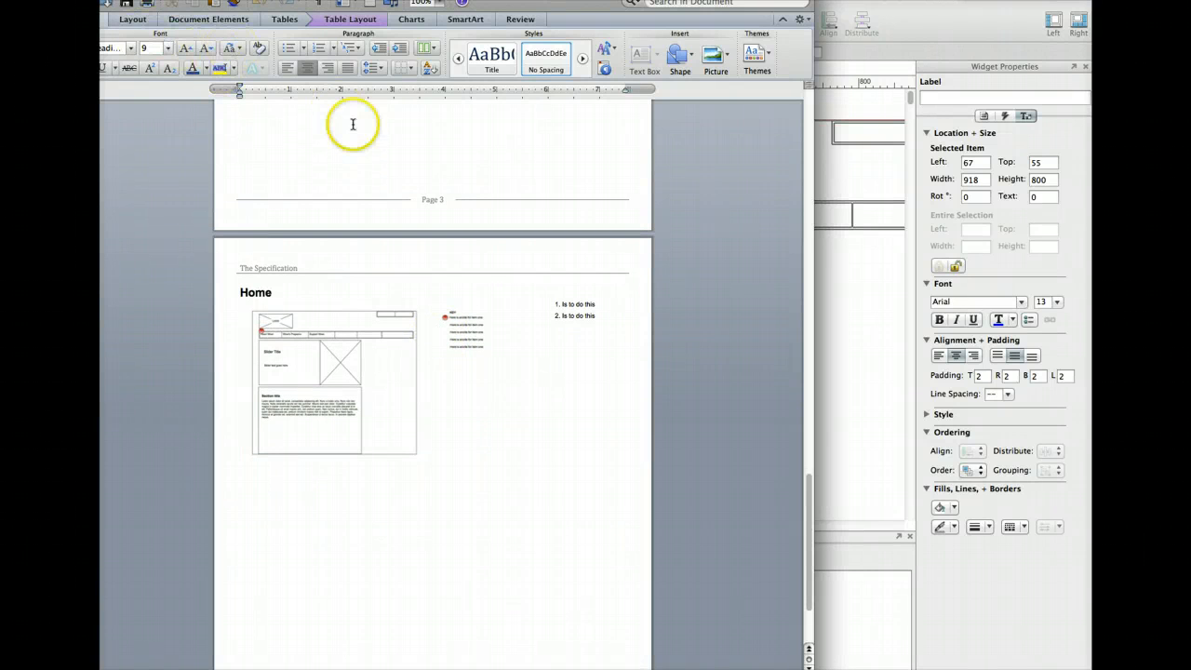
click(441, 5)
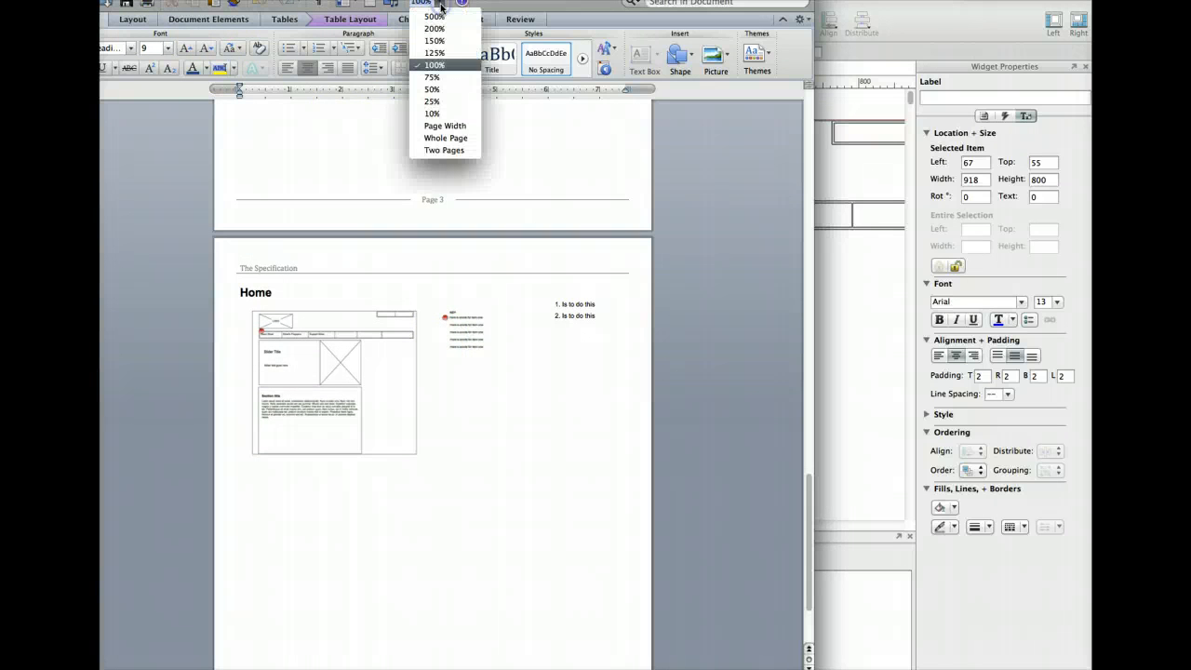
click(435, 41)
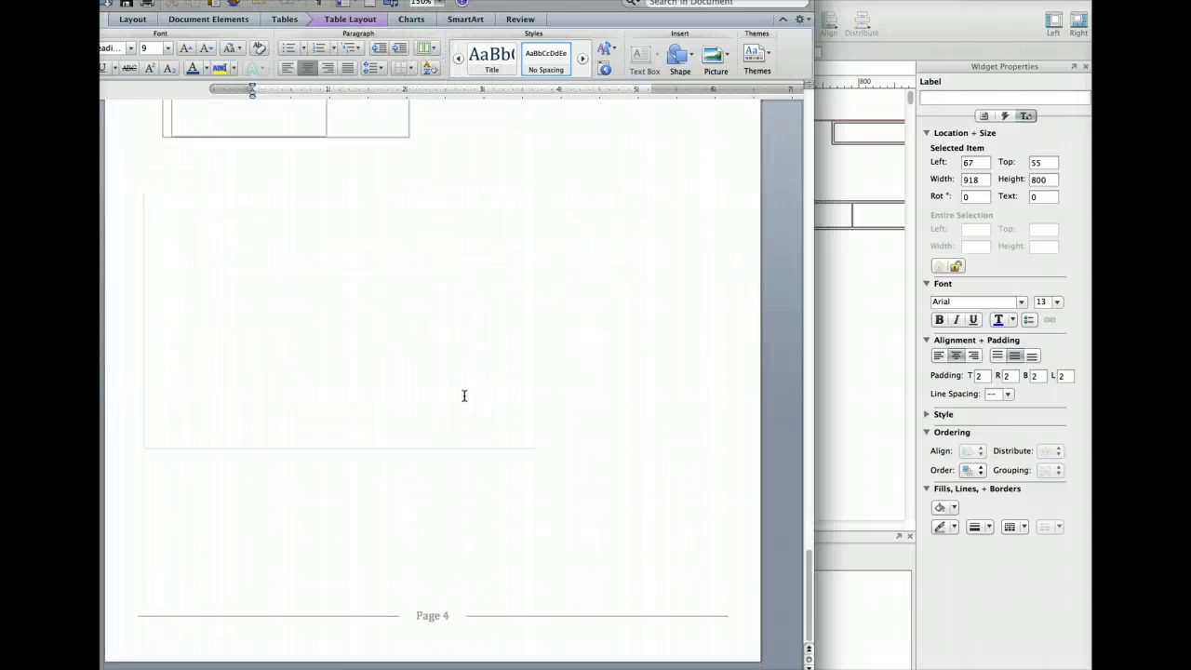
scroll(464, 396, down, 5)
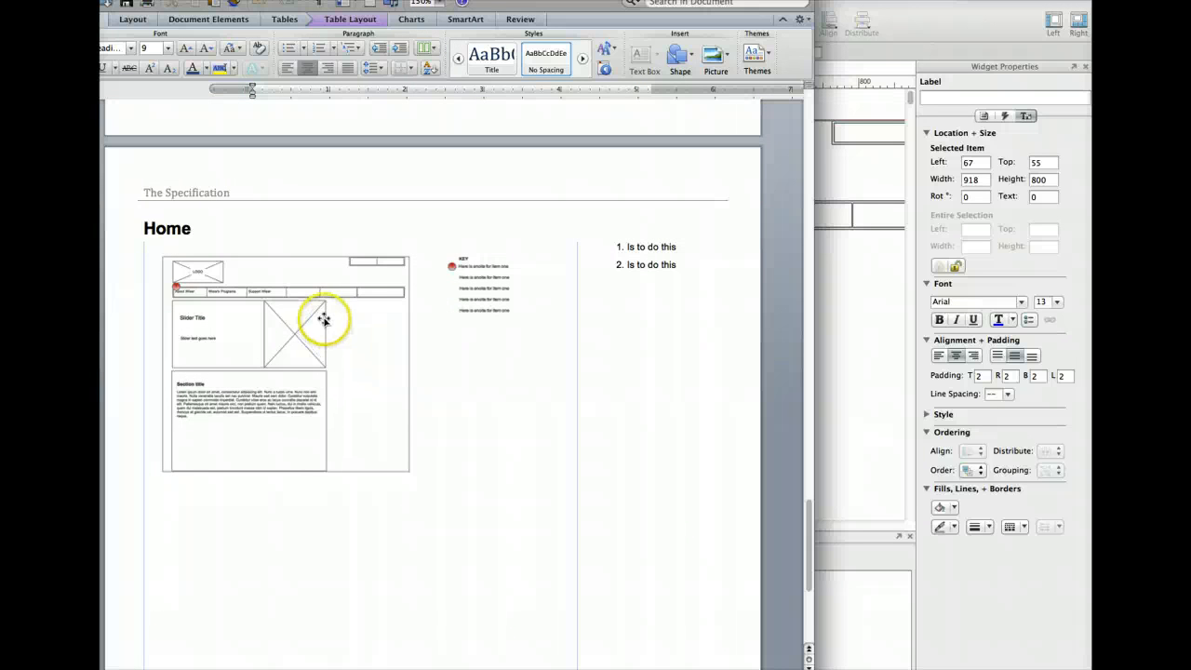
scroll(363, 288, down, 4)
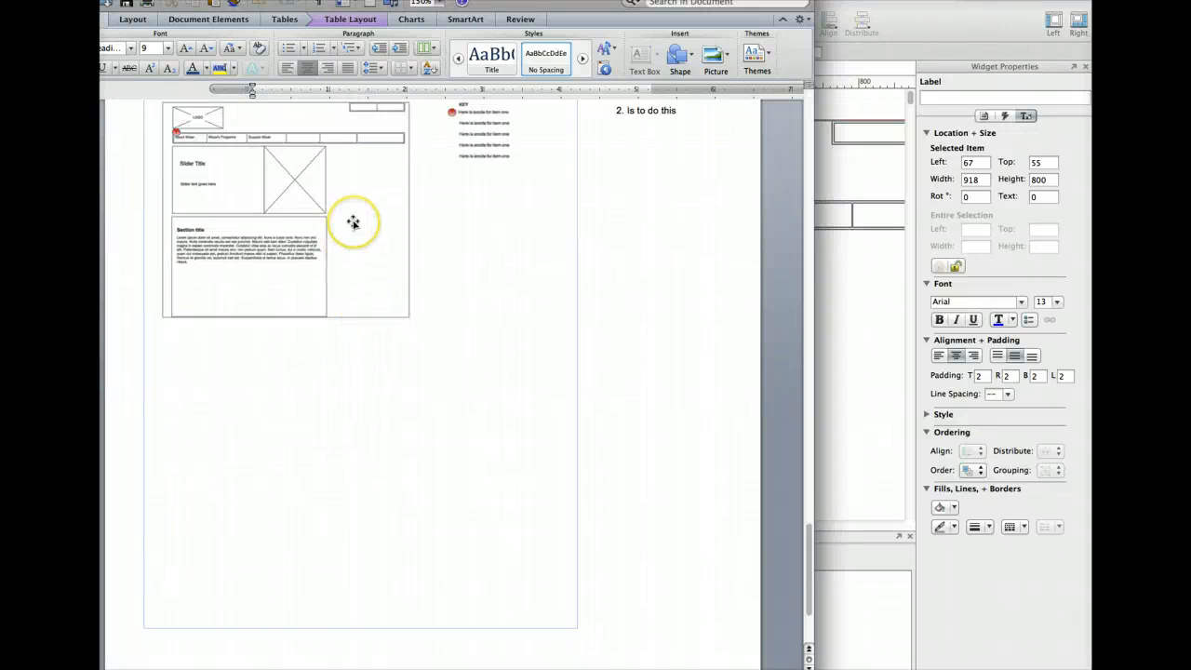
scroll(354, 221, up, 2)
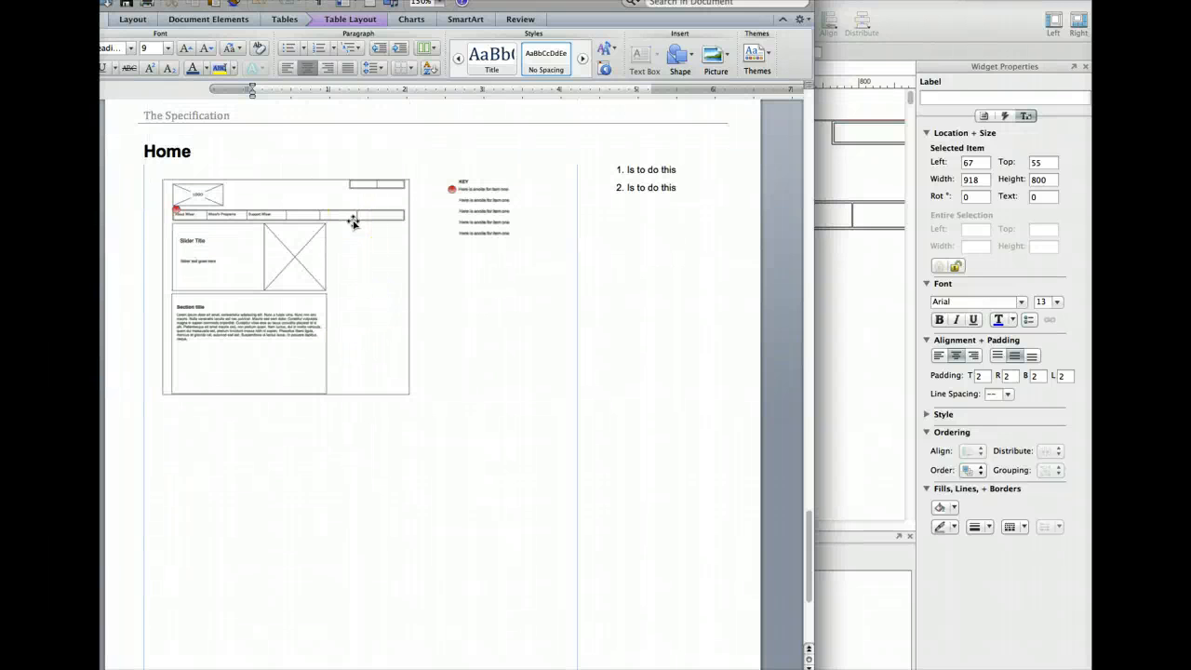
click(544, 299)
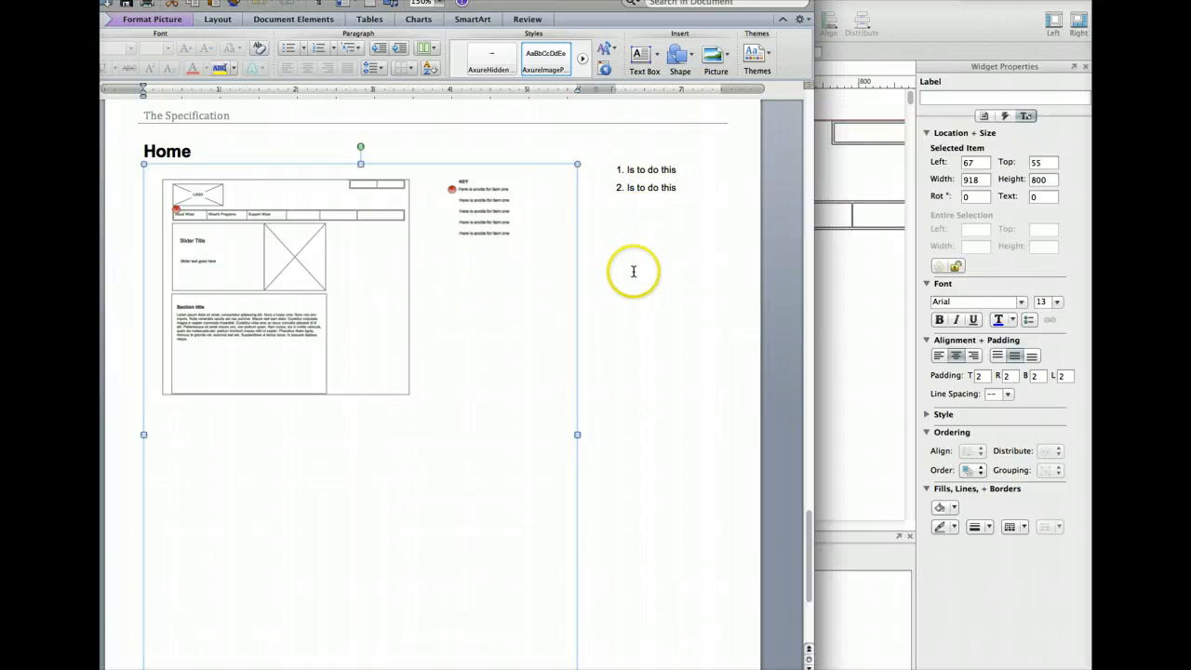
Switch to Axure, duplicate the Home page in the sitemap, and open the copy for editing
click(836, 338)
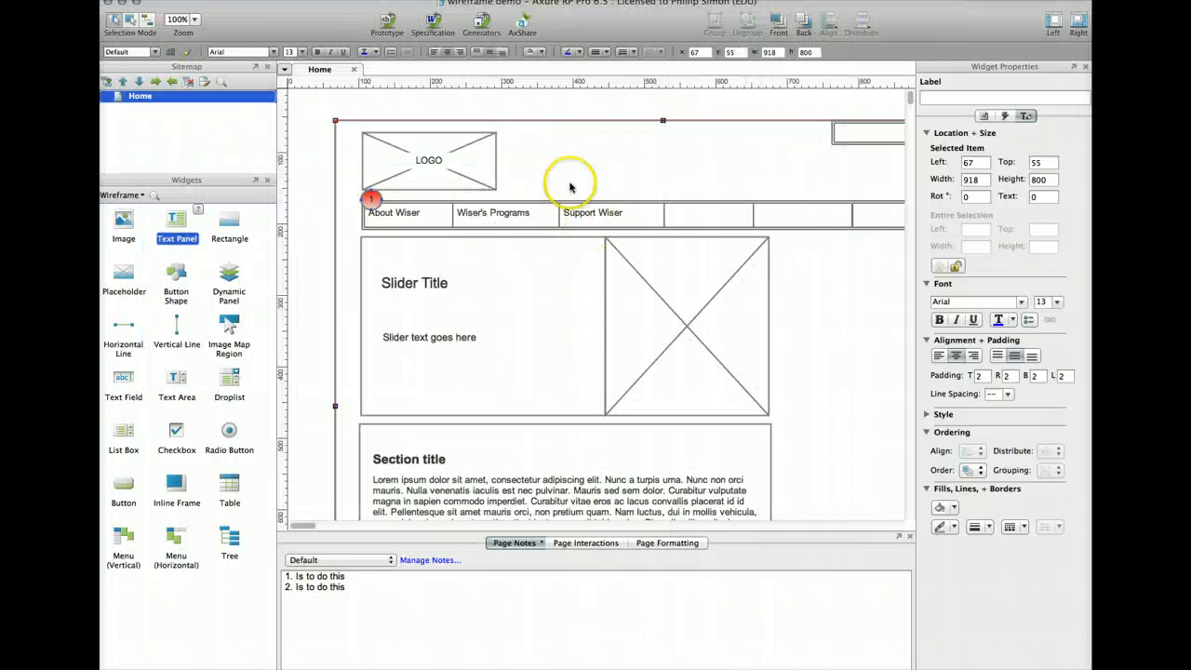
click(313, 72)
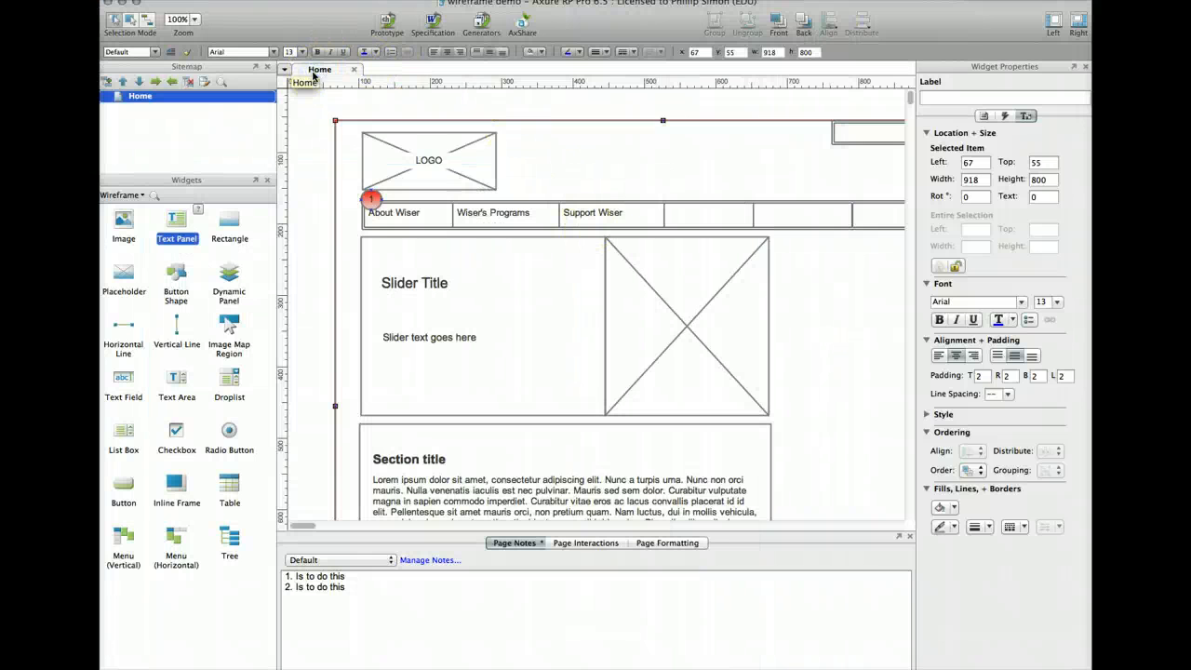
right_click(319, 73)
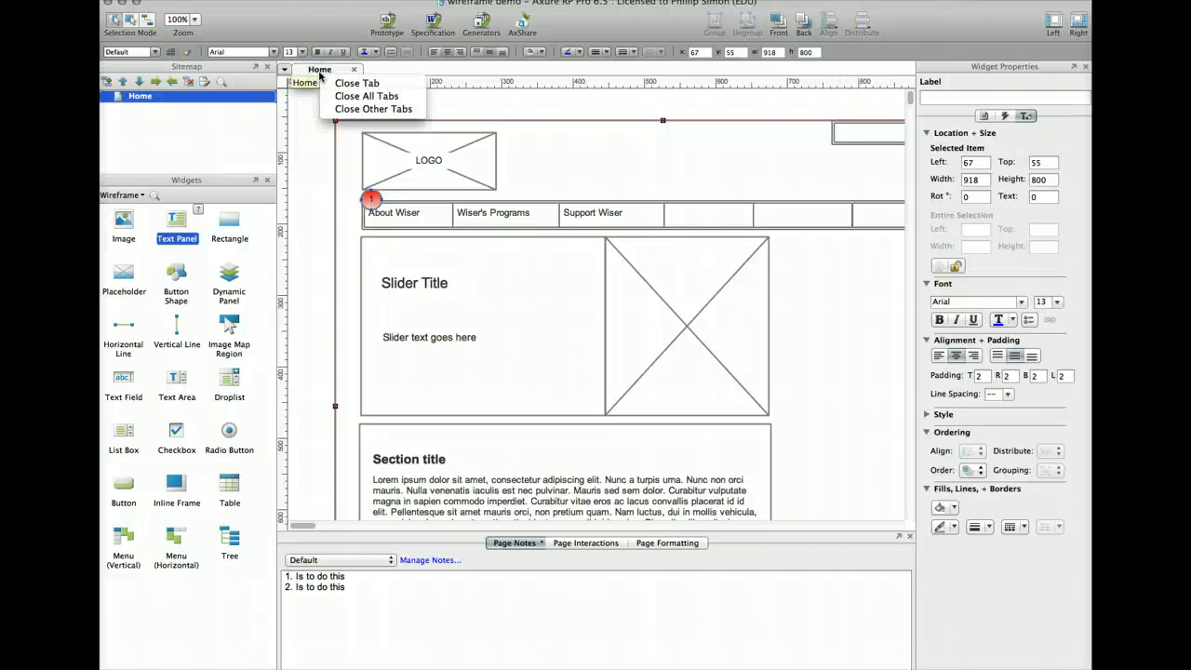
click(197, 98)
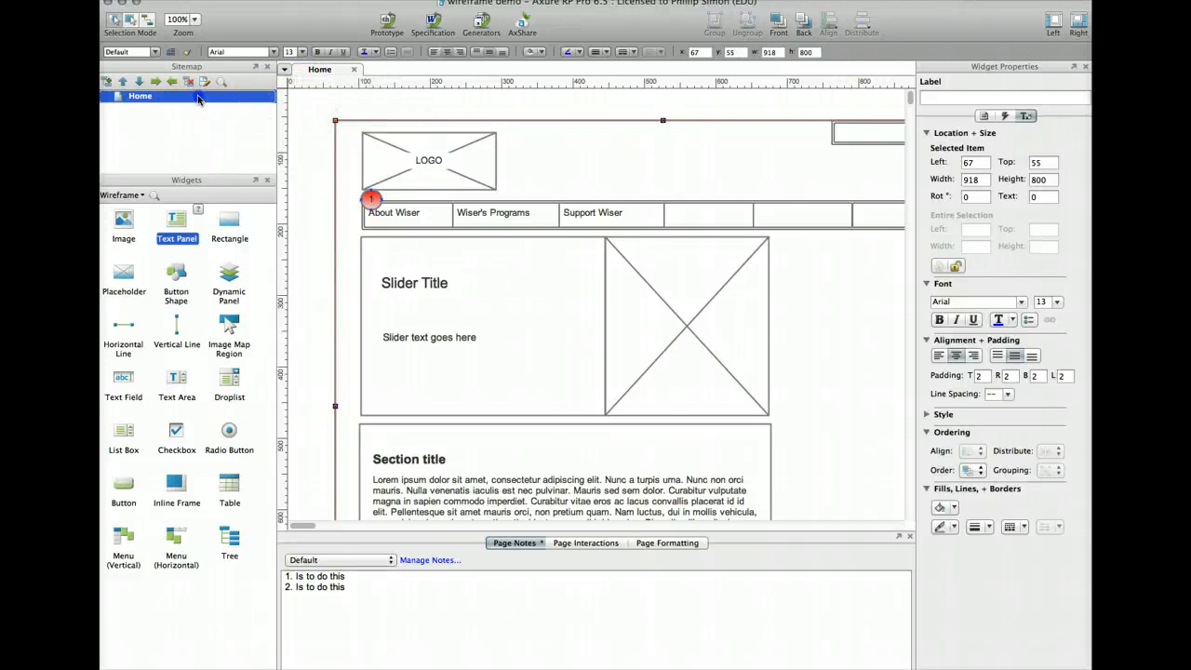
right_click(198, 98)
mouse_move(216, 119)
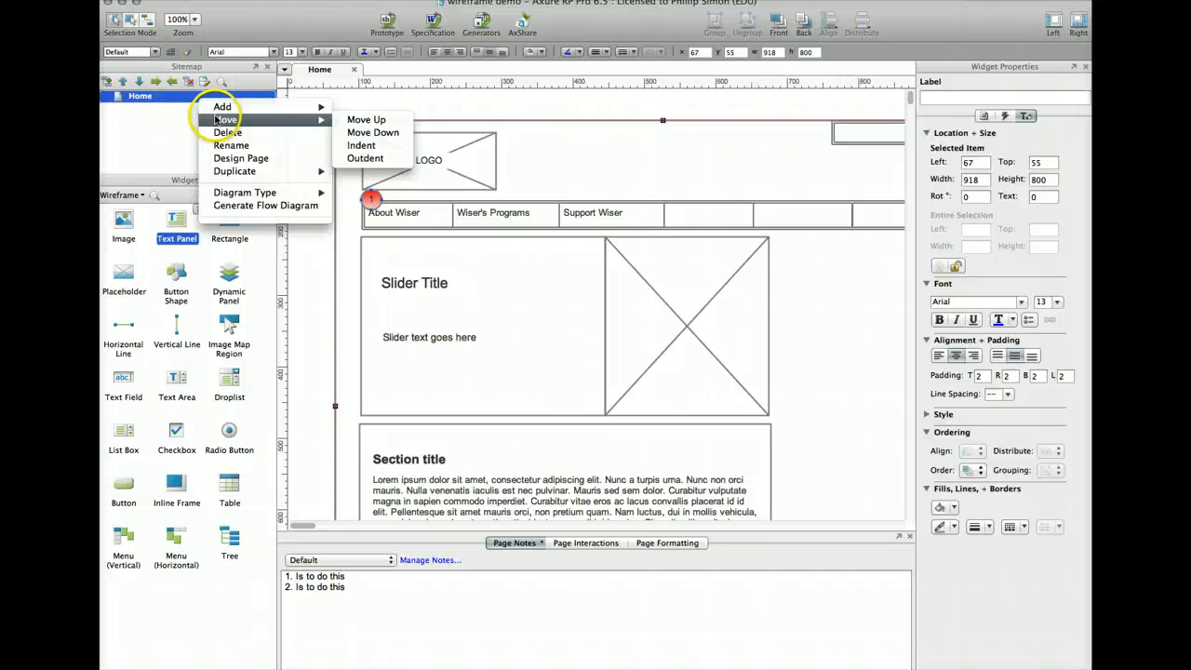
mouse_move(228, 172)
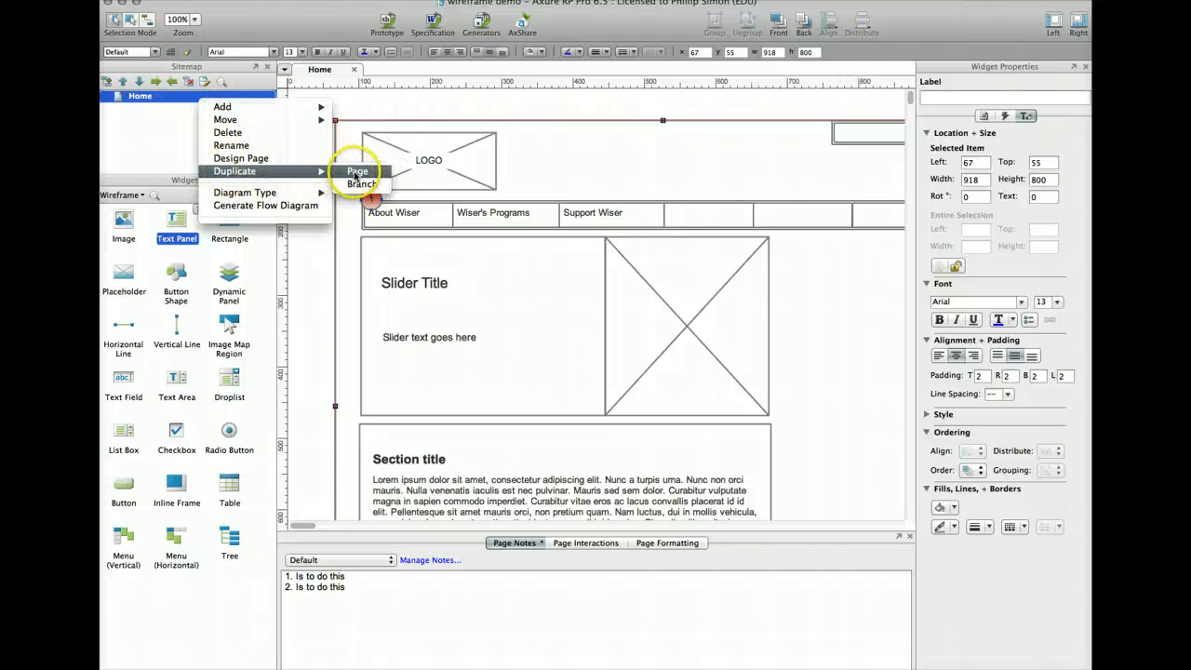
click(356, 173)
double_click(163, 109)
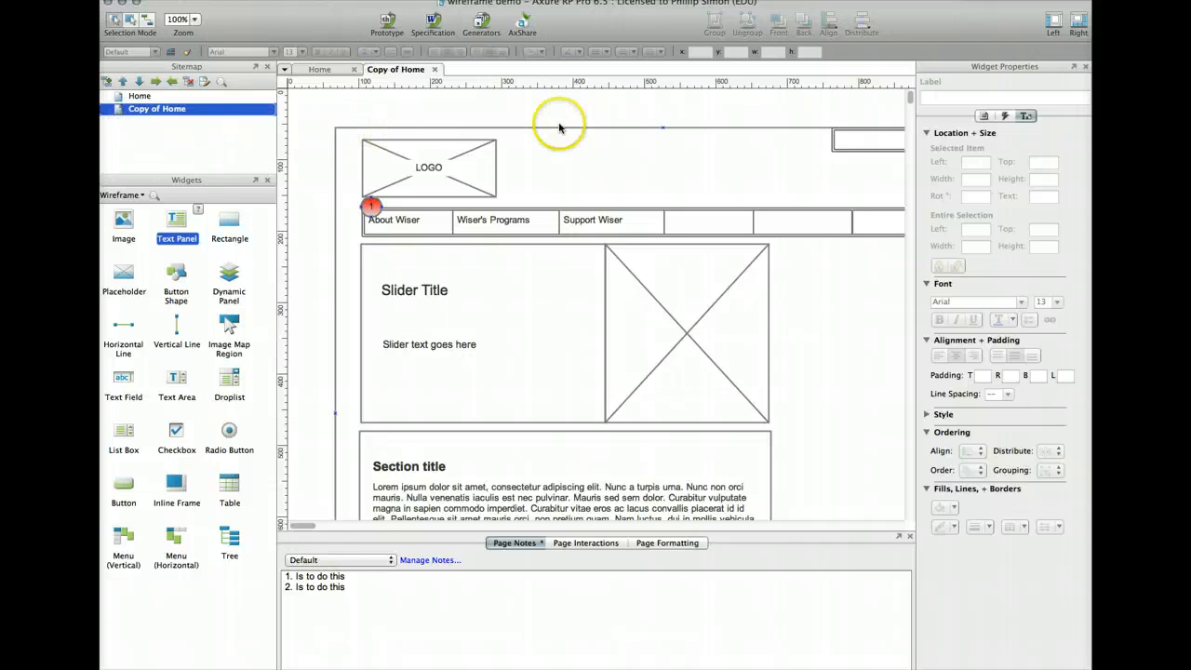
On Copy of Home, delete the 1600 by 2000 white background rectangle and the whole key with its marker and notes
click(195, 20)
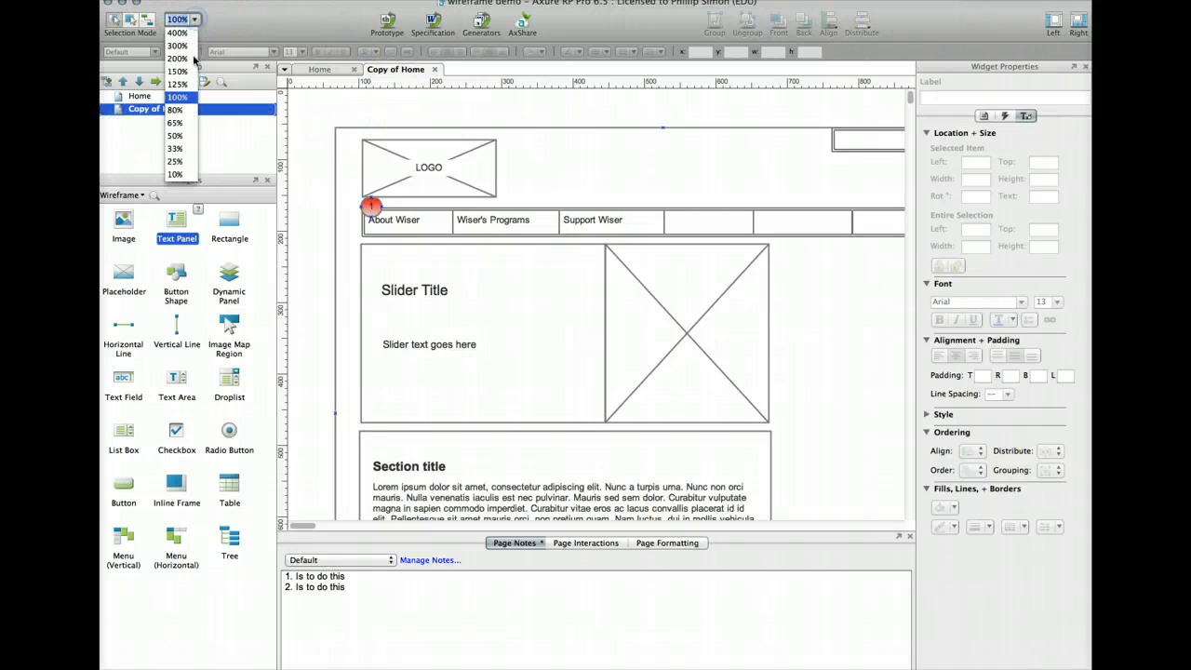
click(179, 133)
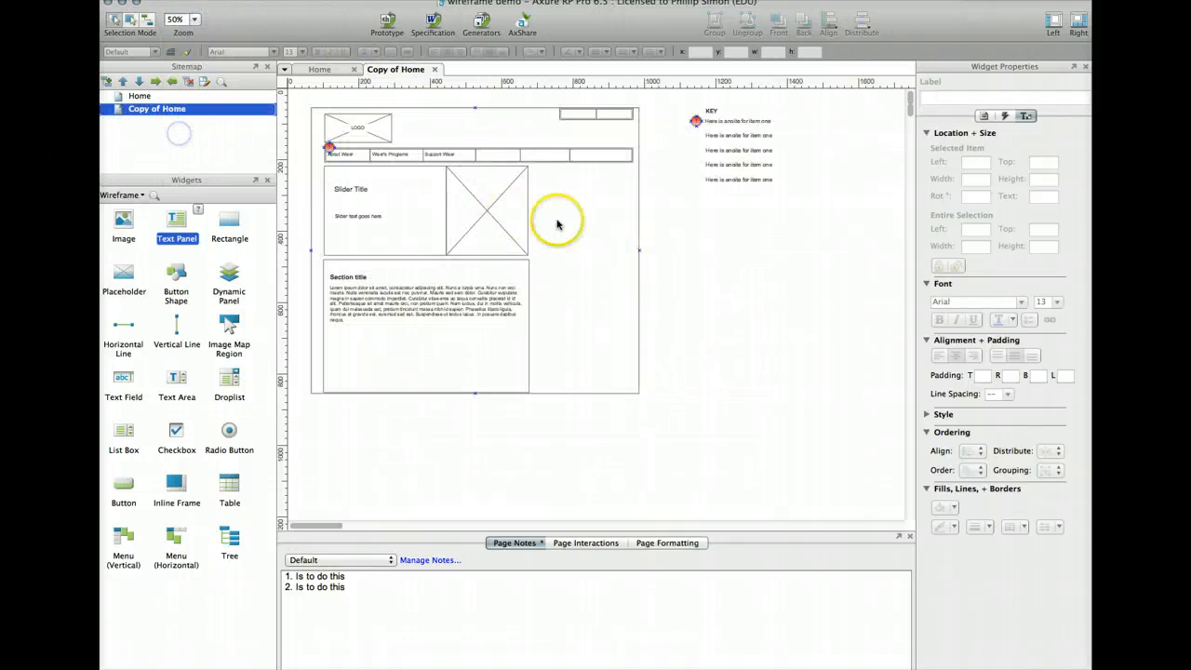
click(714, 160)
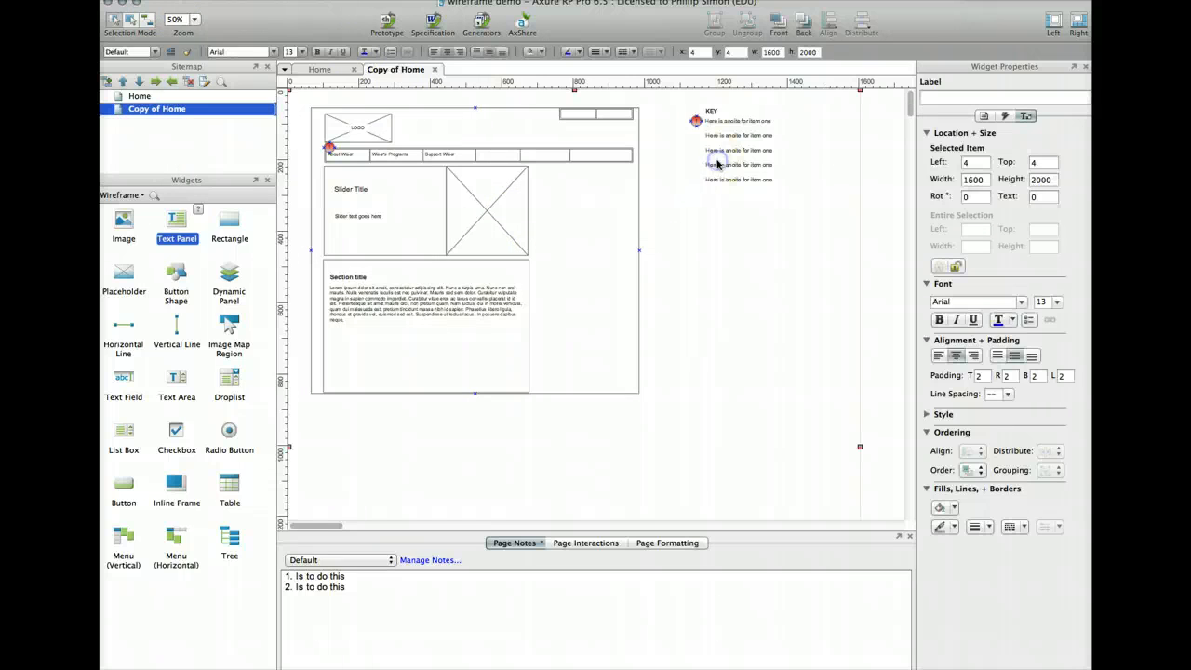
key(Delete)
click(835, 189)
click(804, 192)
drag(798, 197, 670, 100)
key(Delete)
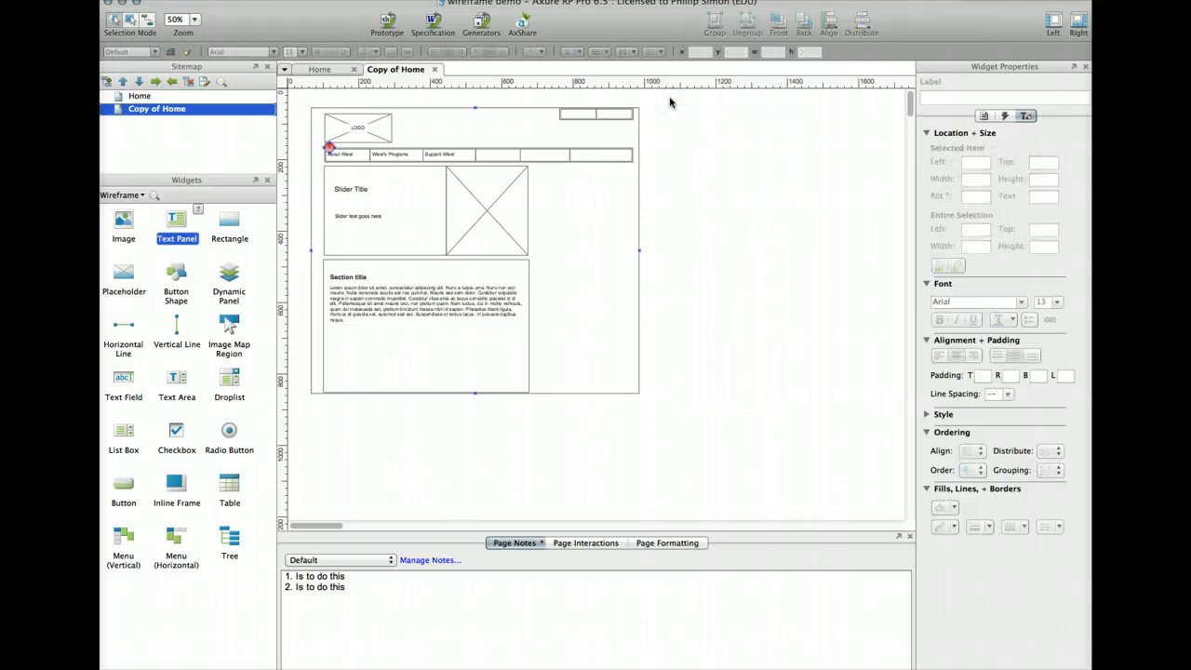
Generate the Word specification with both Home and Copy of Home included, leaving Generate All Pages off
click(433, 23)
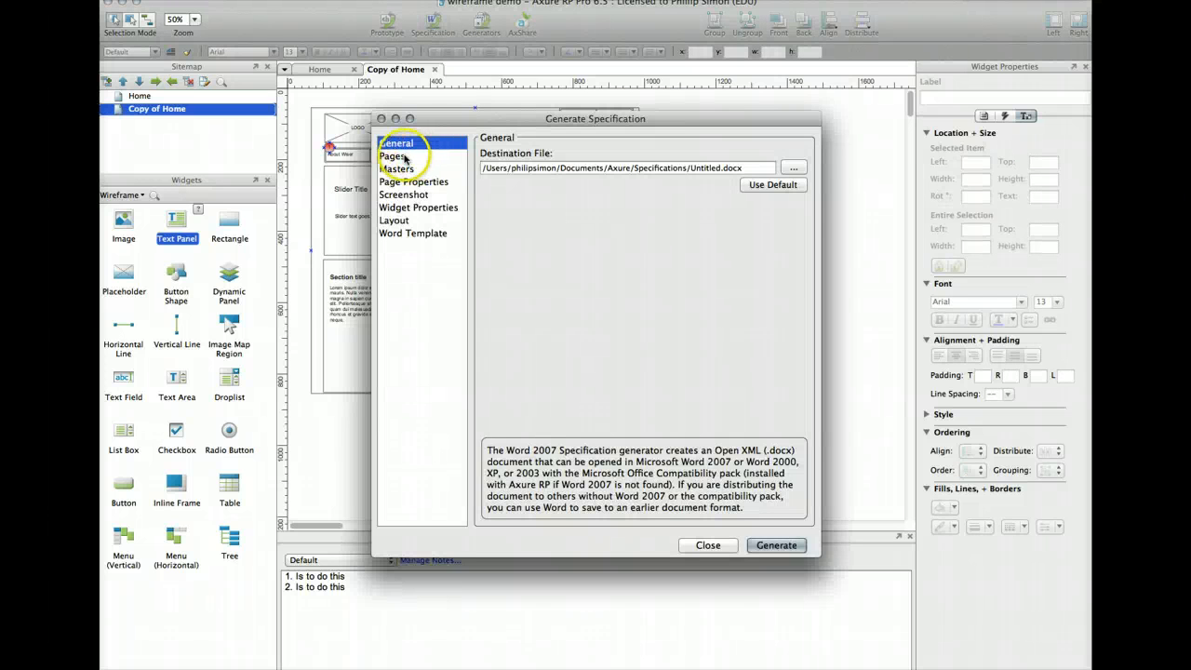
click(392, 155)
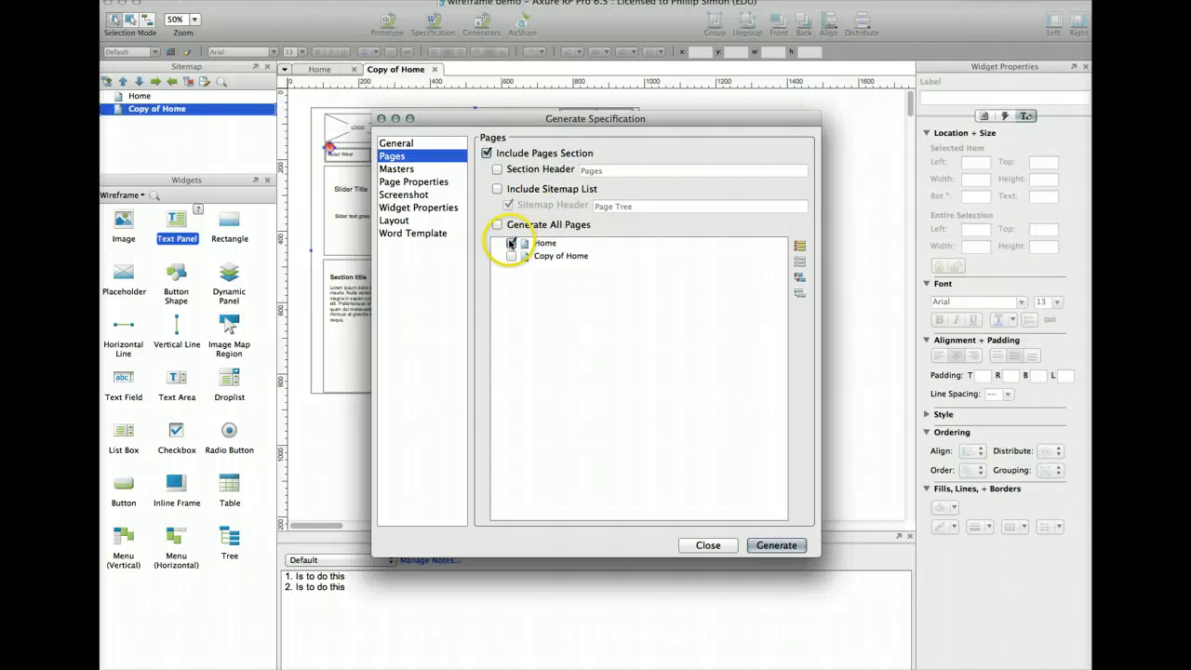
click(498, 225)
click(498, 226)
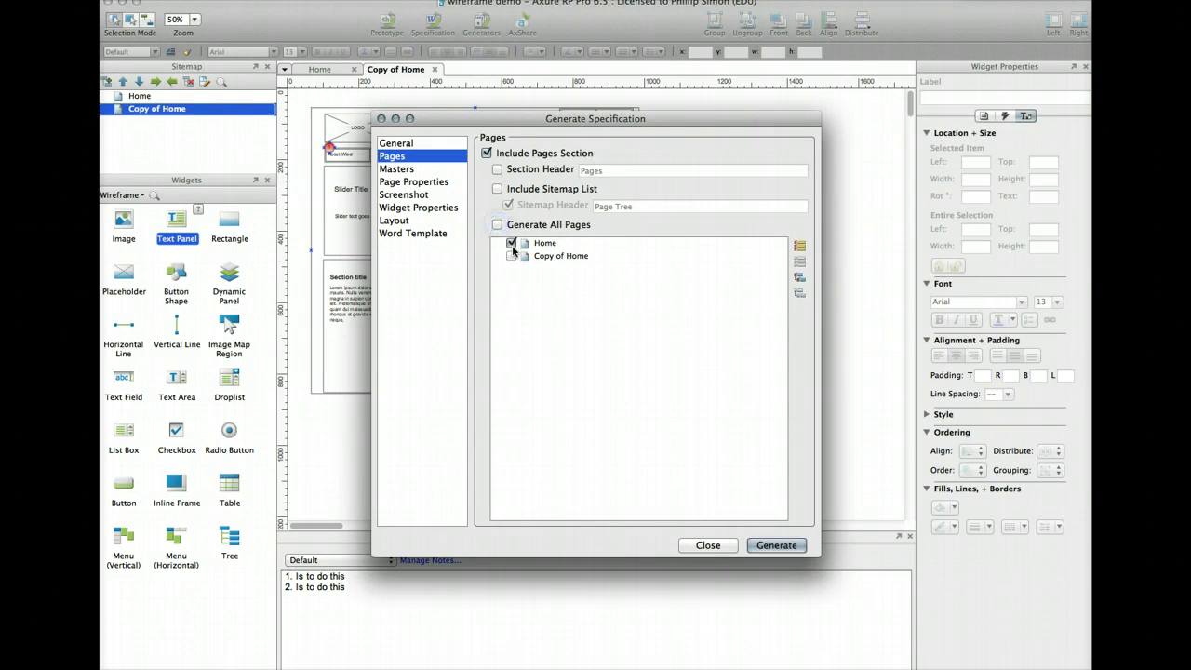
click(511, 249)
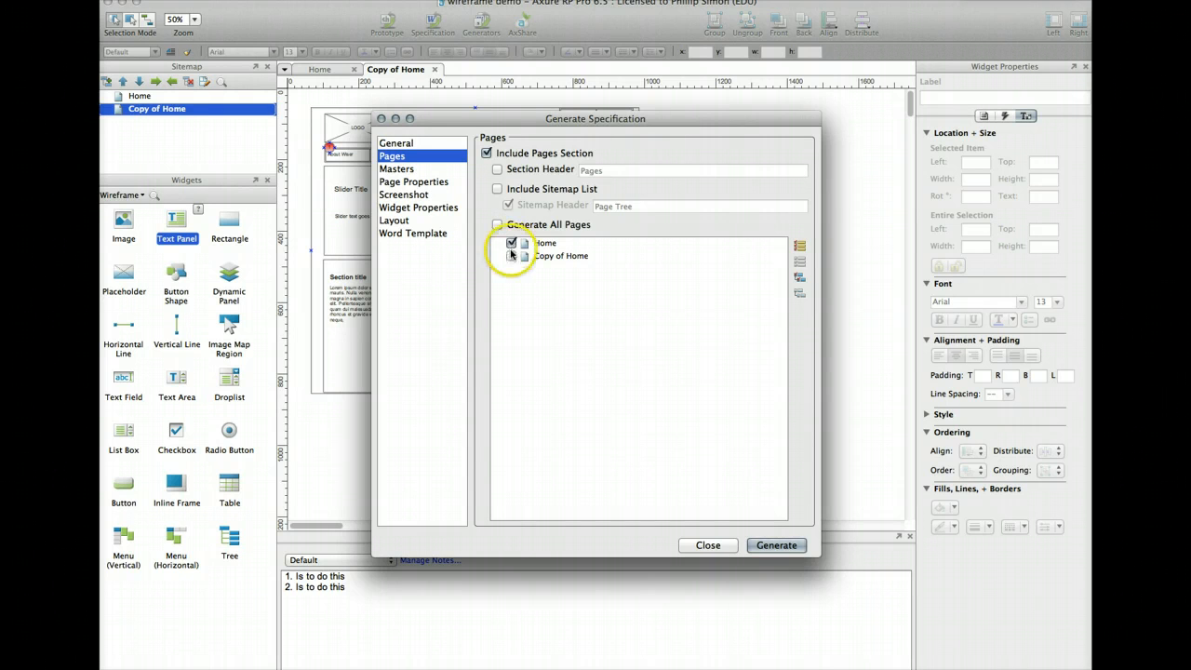
click(511, 257)
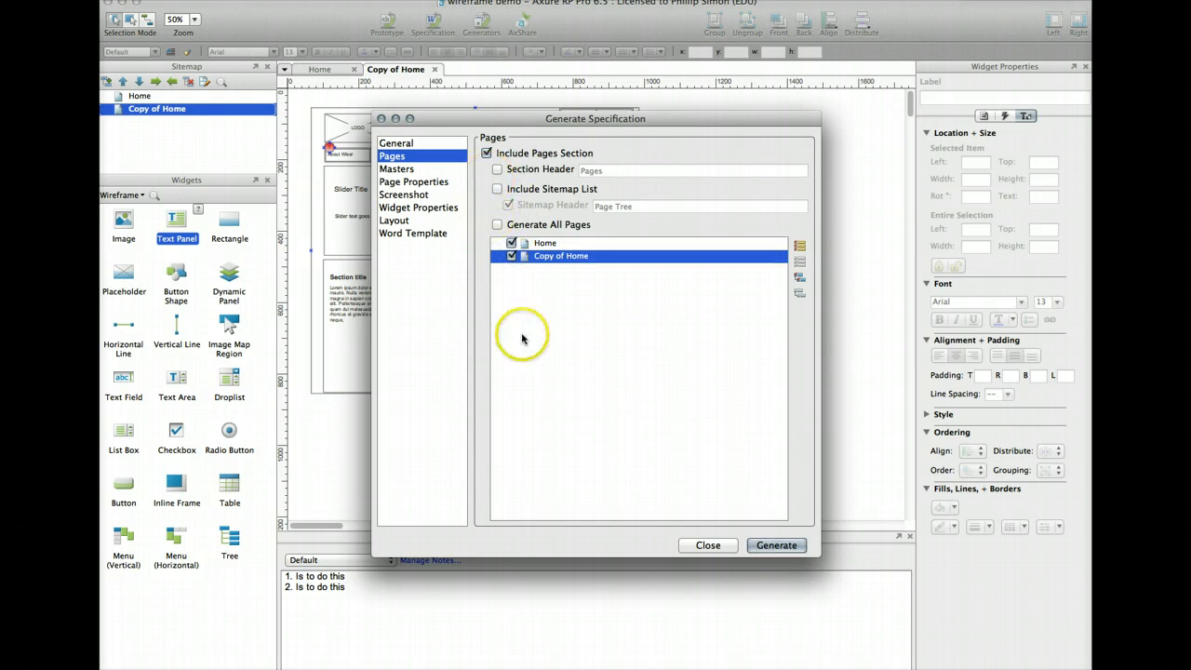
click(777, 545)
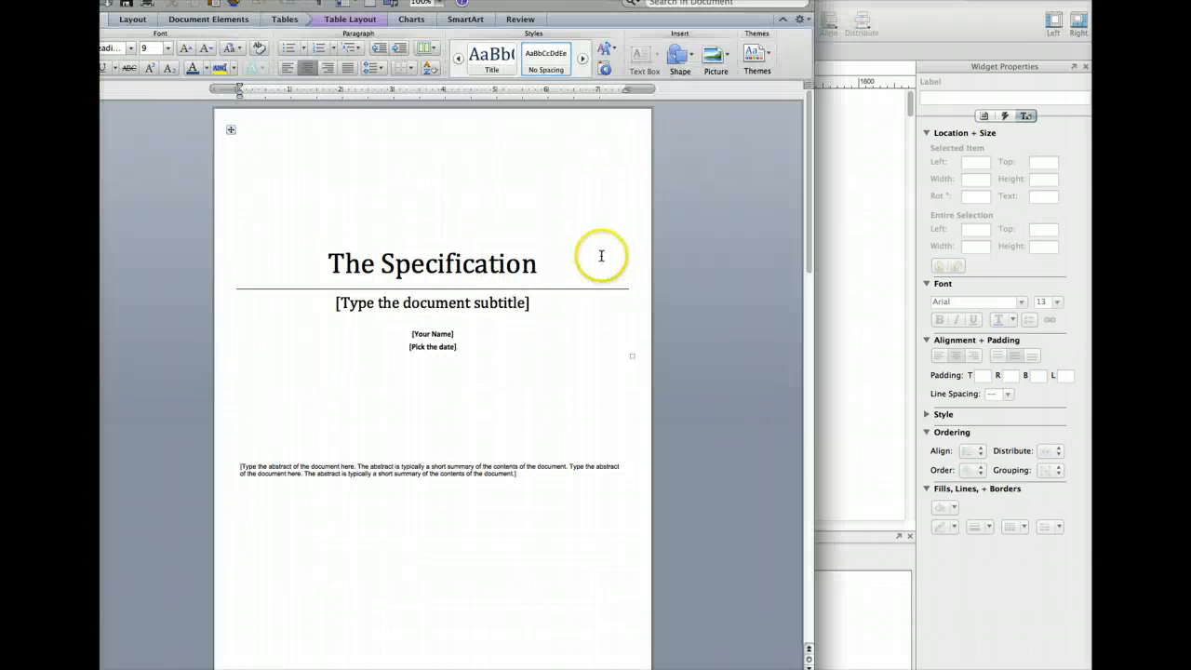
Compare the wireframe sizes and page notes on the Home and Copy of Home pages of the generated document
scroll(520, 289, down, 5)
scroll(520, 288, down, 15)
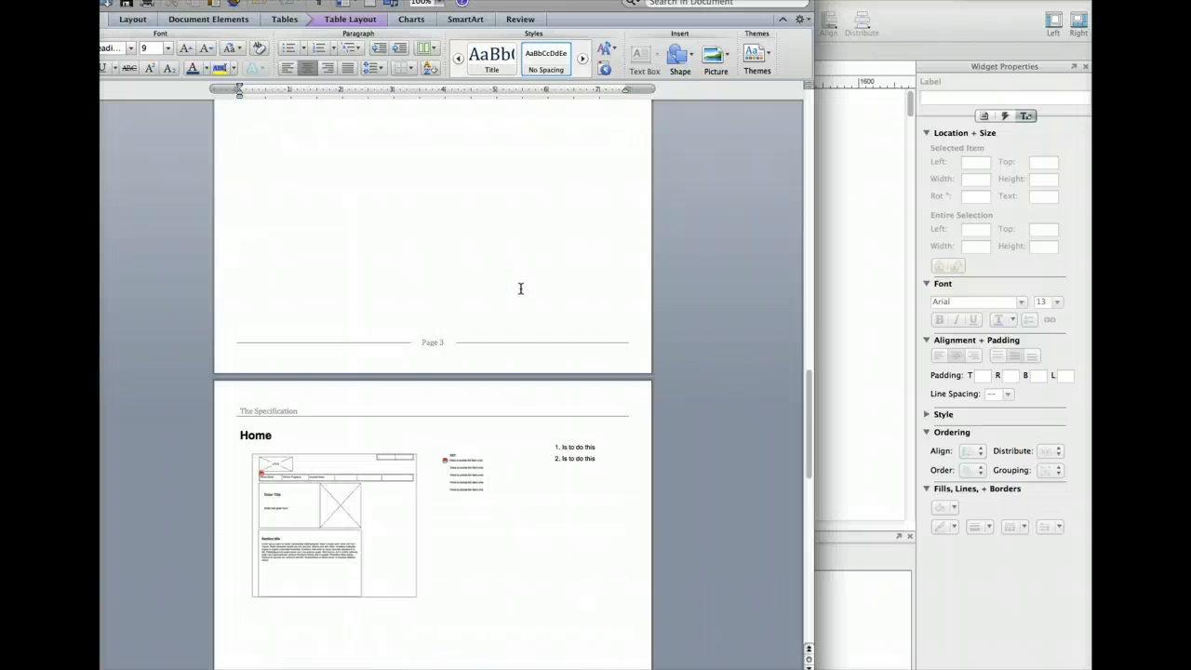
scroll(521, 289, up, 5)
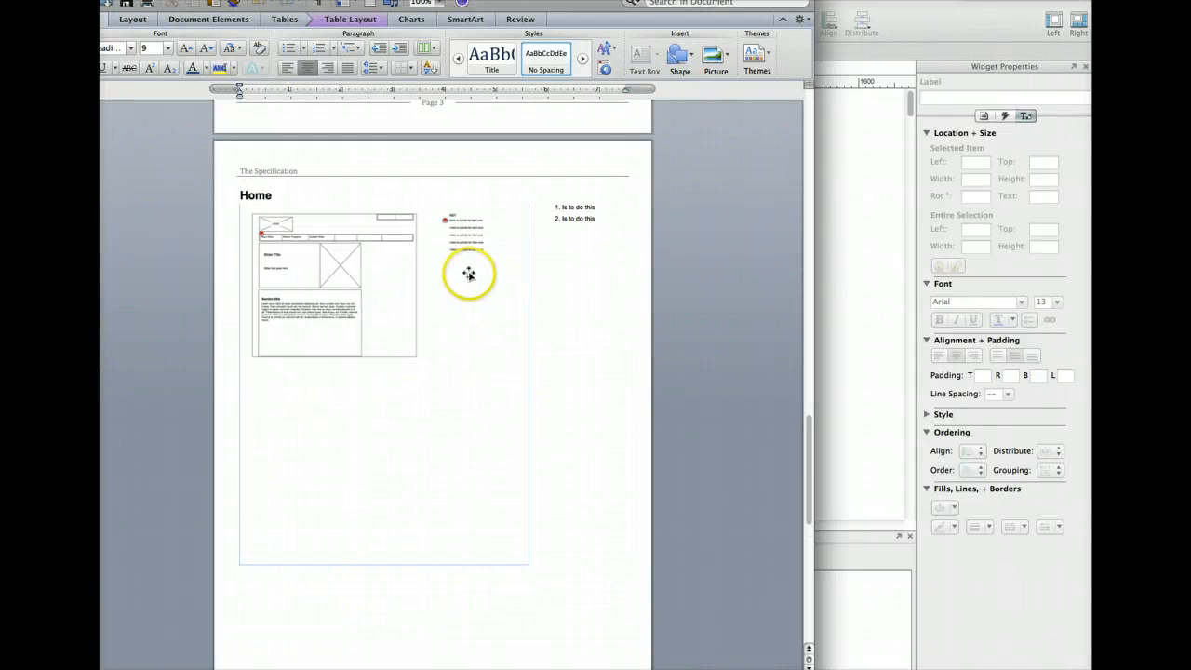
scroll(467, 274, down, 5)
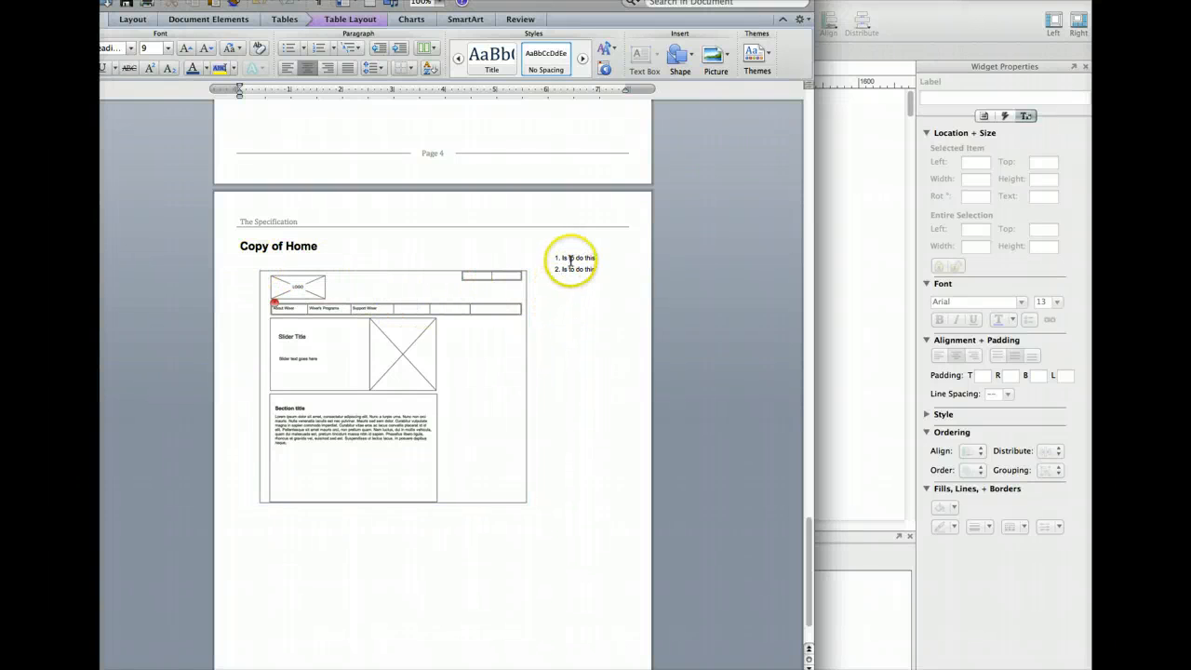
Shrink the wireframe picture on the Copy of Home page and paste a small copy of it above
click(506, 340)
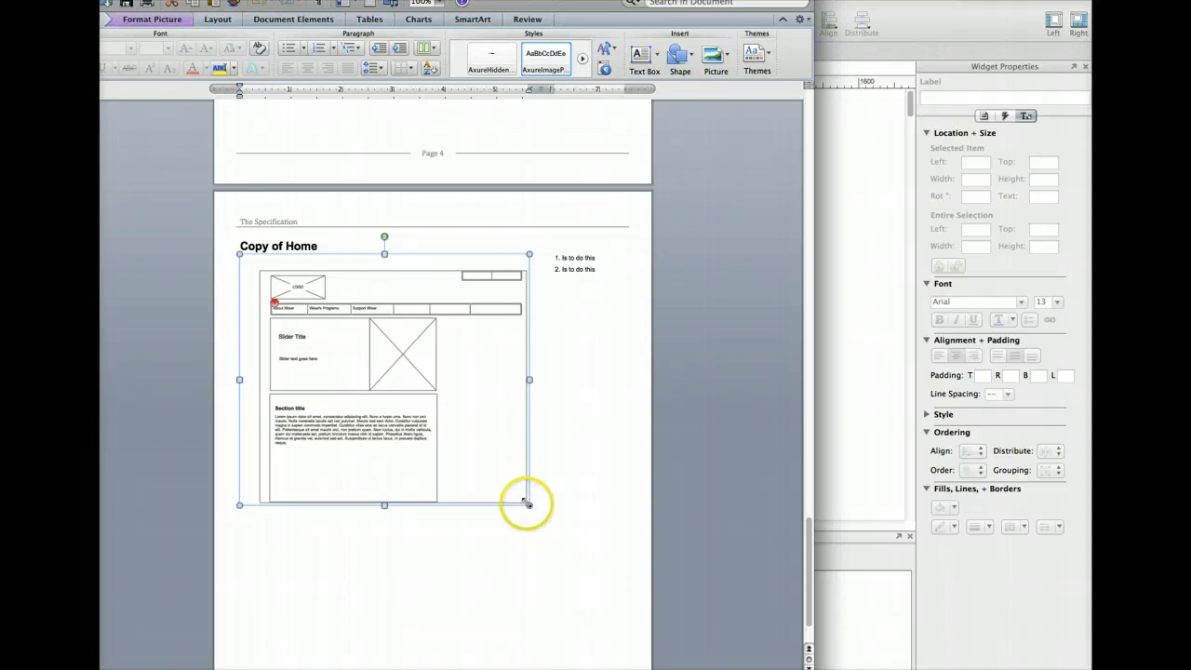
drag(562, 536, 471, 441)
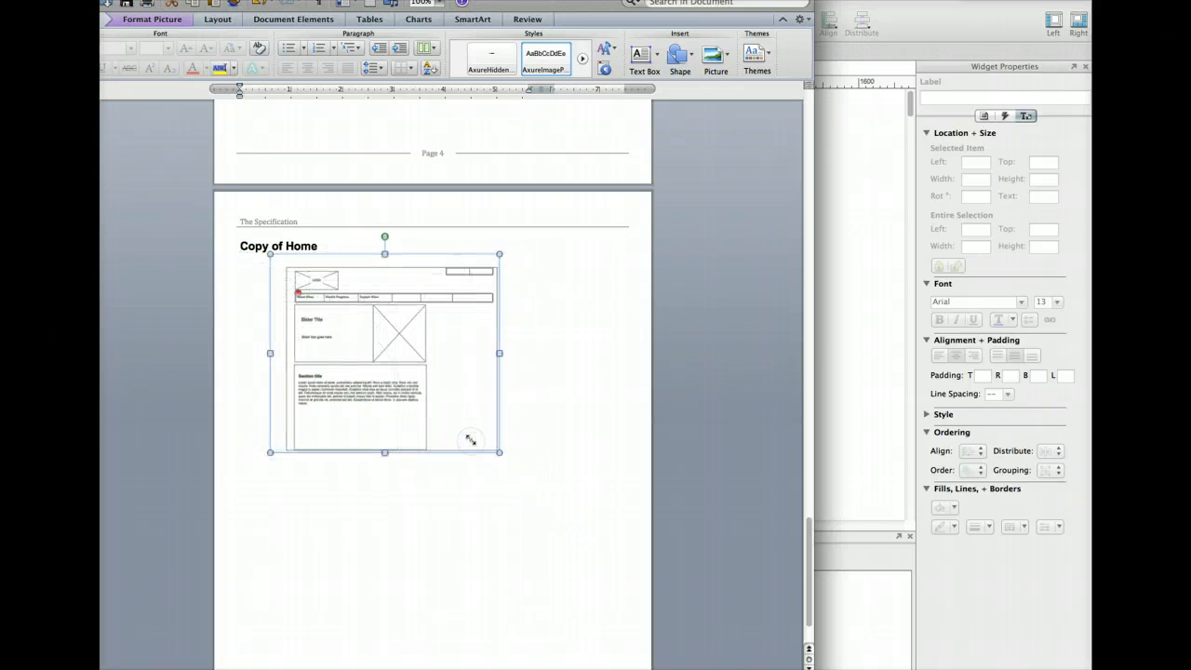
key(super+v)
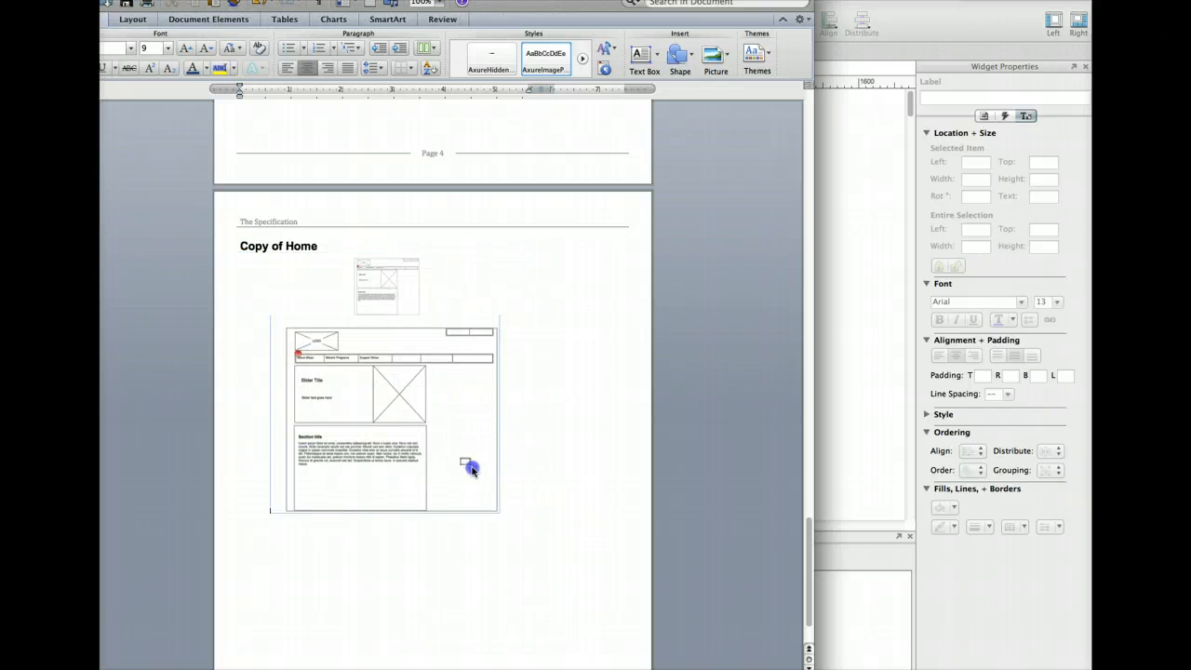
Enlarge the main wireframe picture beneath the small copy on the Copy of Home page
click(470, 467)
click(515, 307)
click(473, 338)
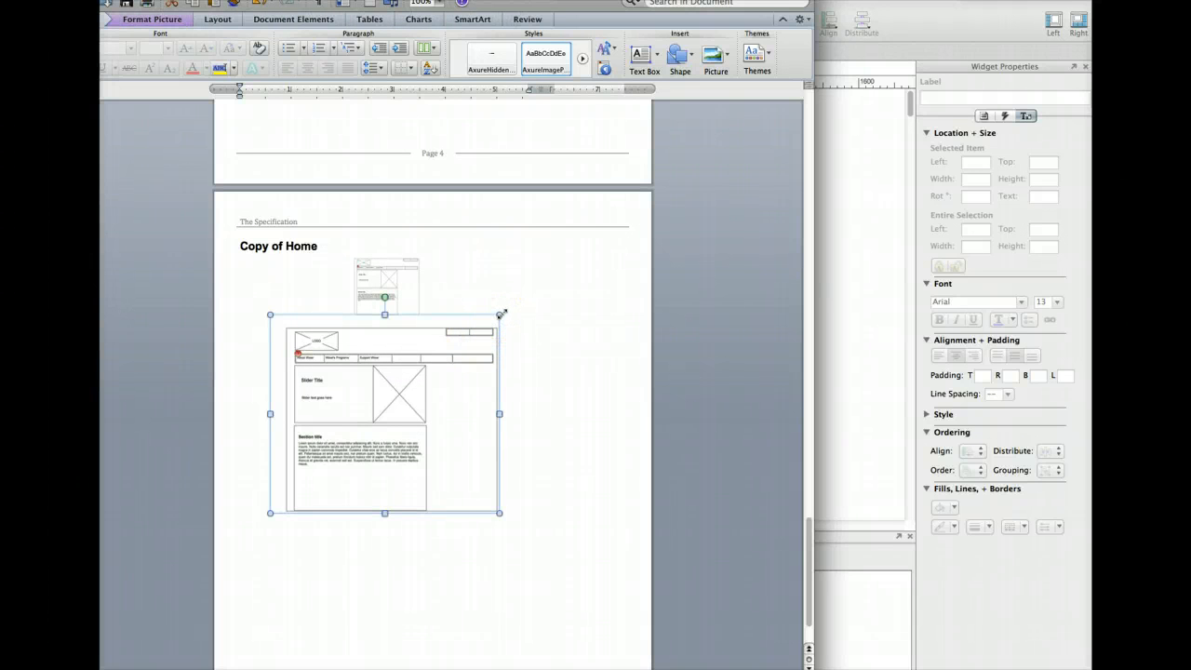
click(499, 314)
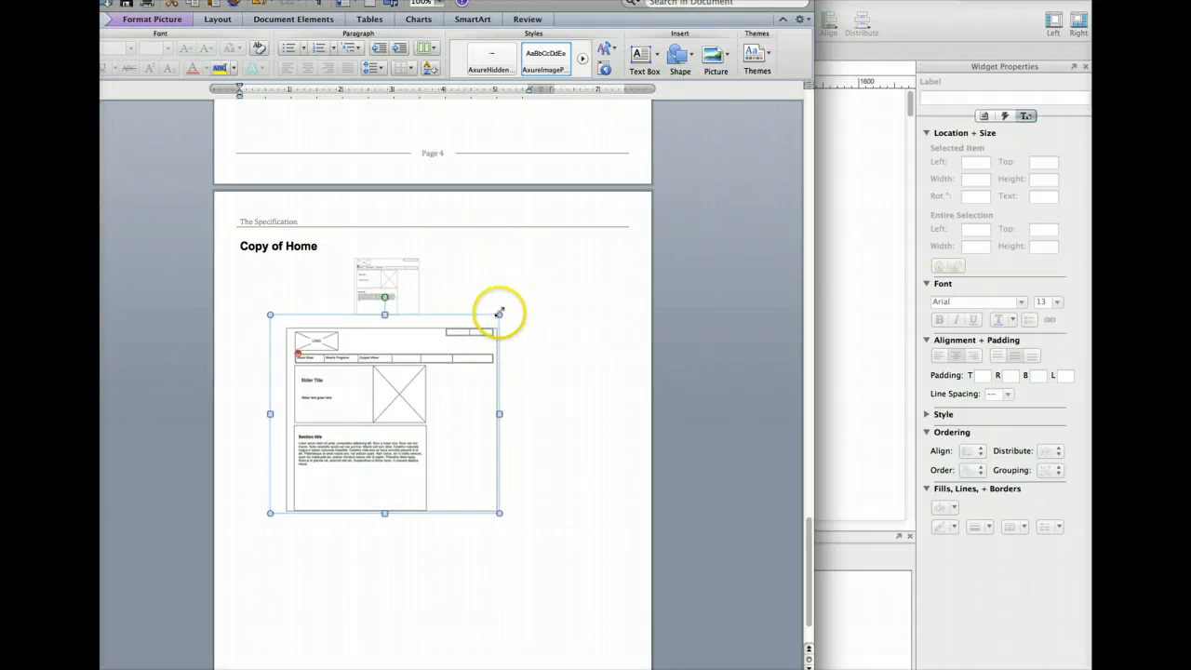
drag(500, 313, 569, 245)
click(377, 312)
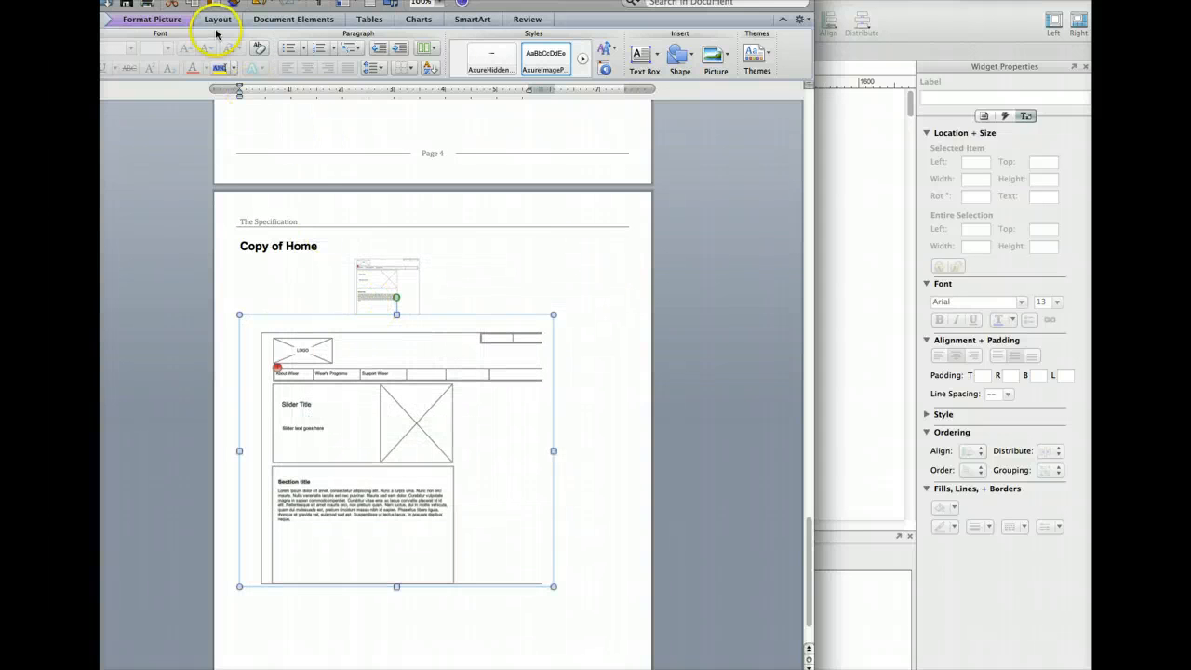
Enlarge the main wireframe picture further and check its legibility at 200% and 500% zoom
click(446, 6)
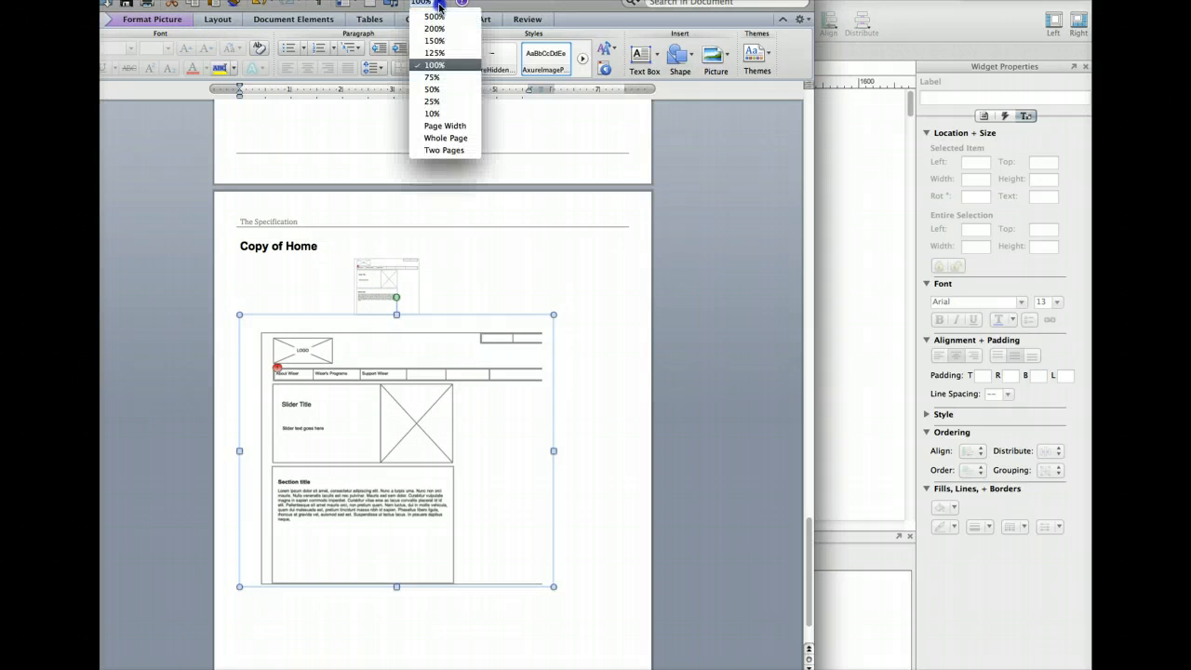
click(437, 13)
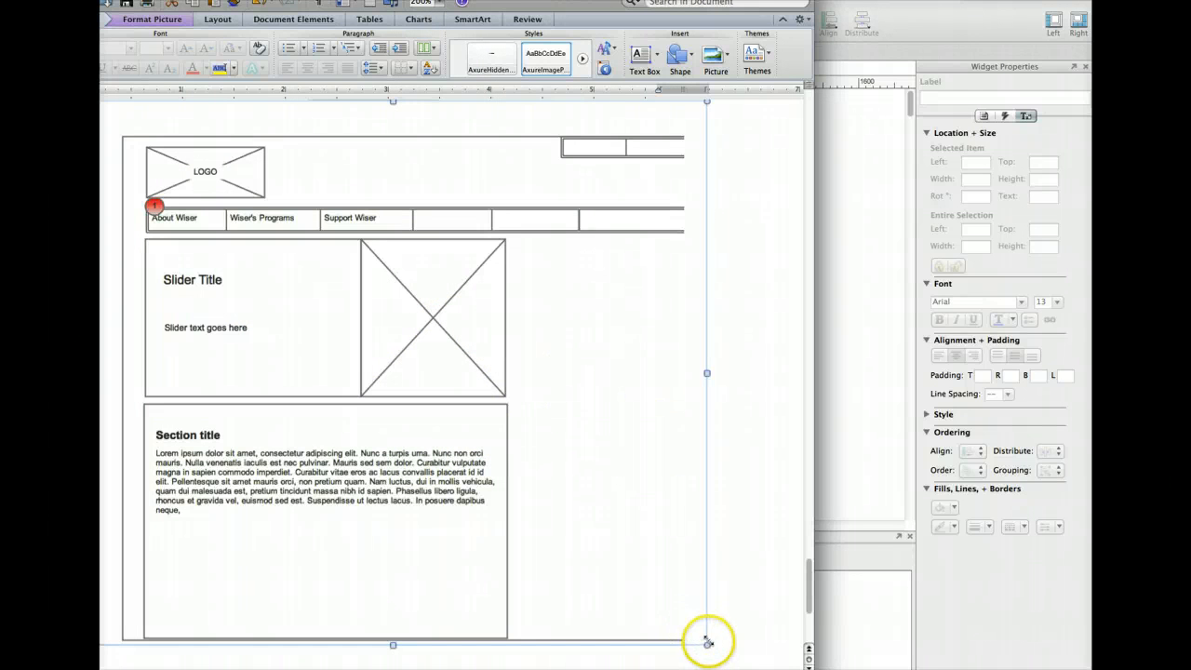
drag(707, 644, 787, 669)
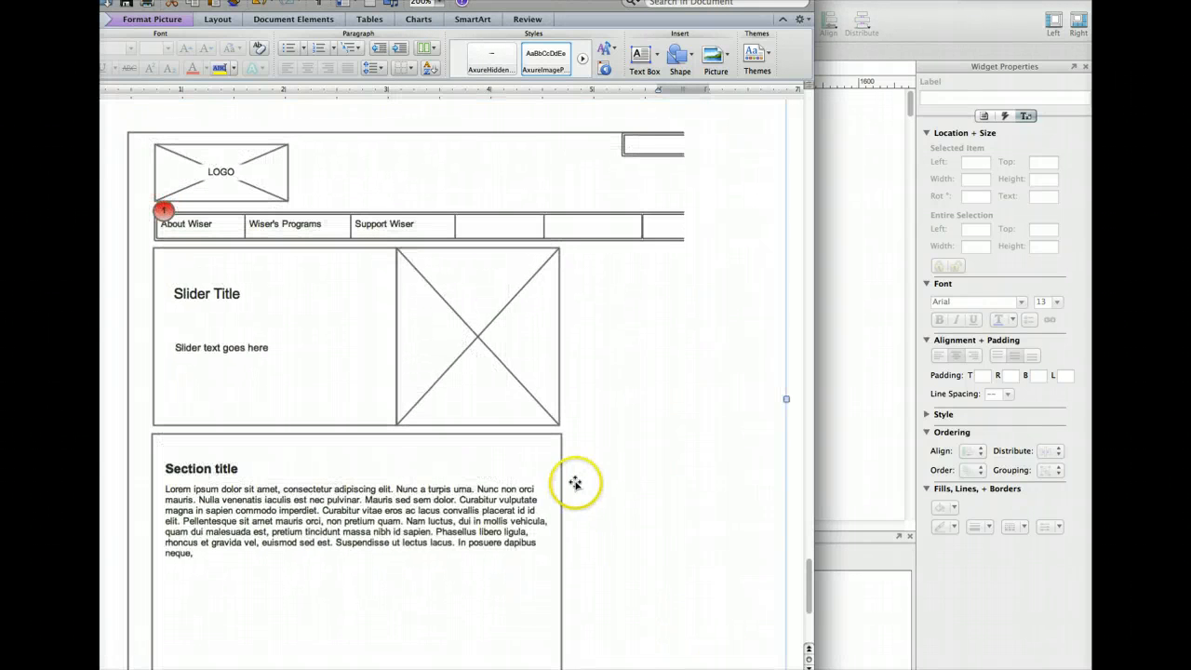
drag(501, 361, 524, 387)
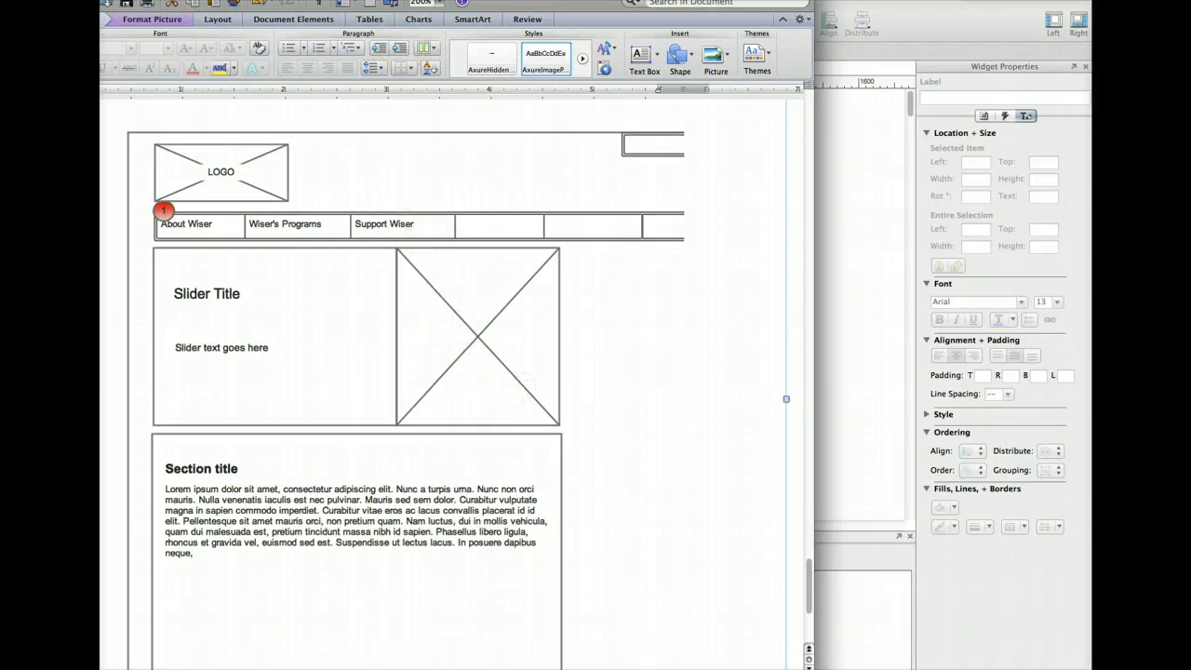
click(443, 3)
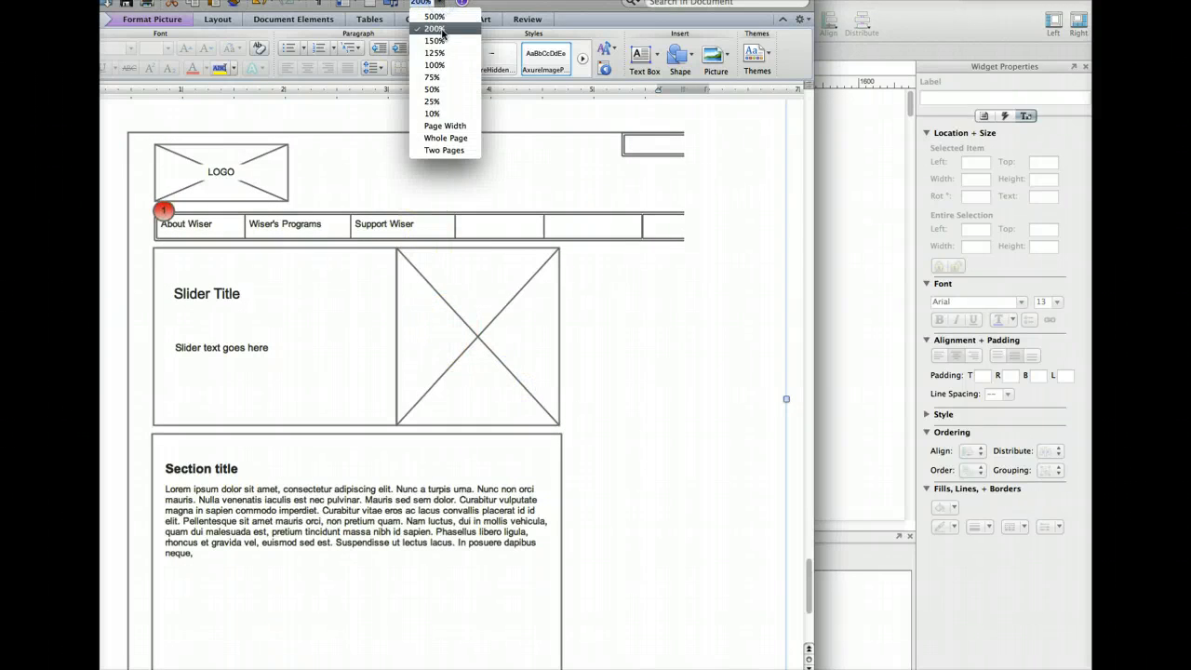
click(434, 16)
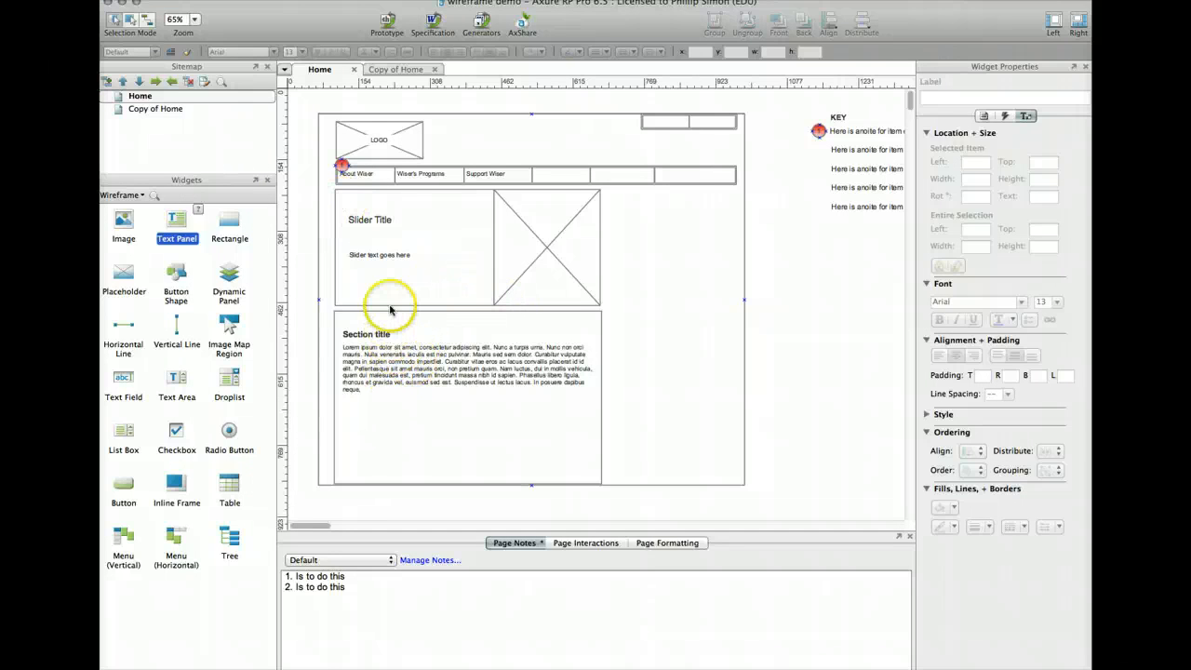
In Axure, print the Home page as a PDF and open it in Preview
click(191, 1)
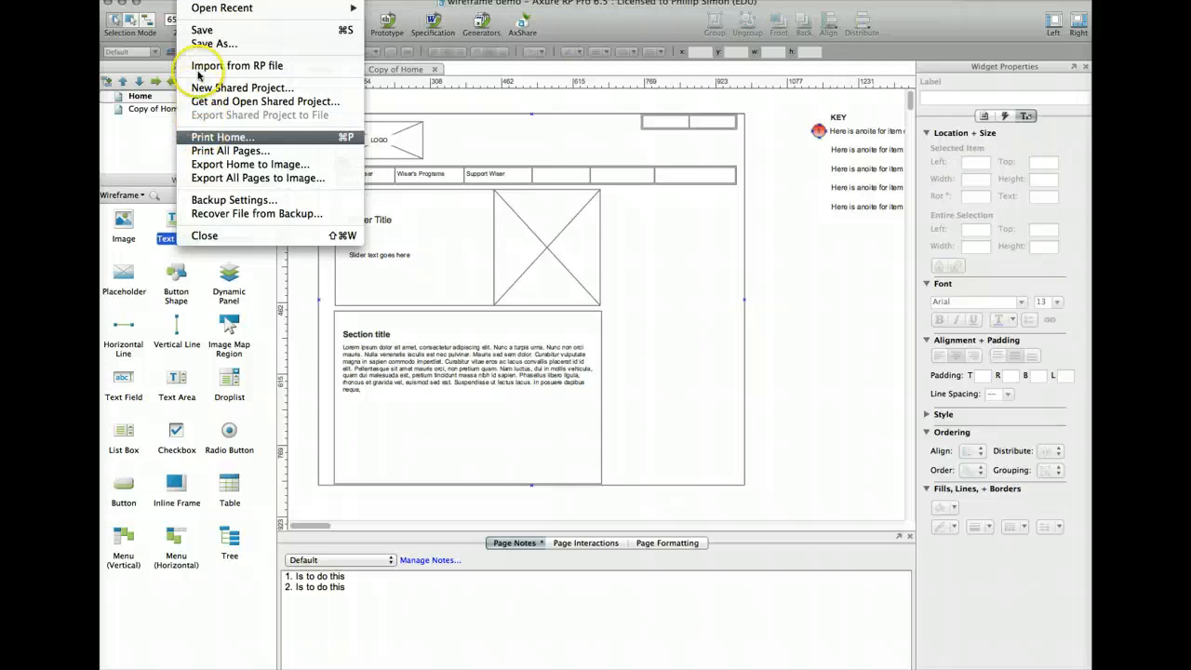
click(193, 1)
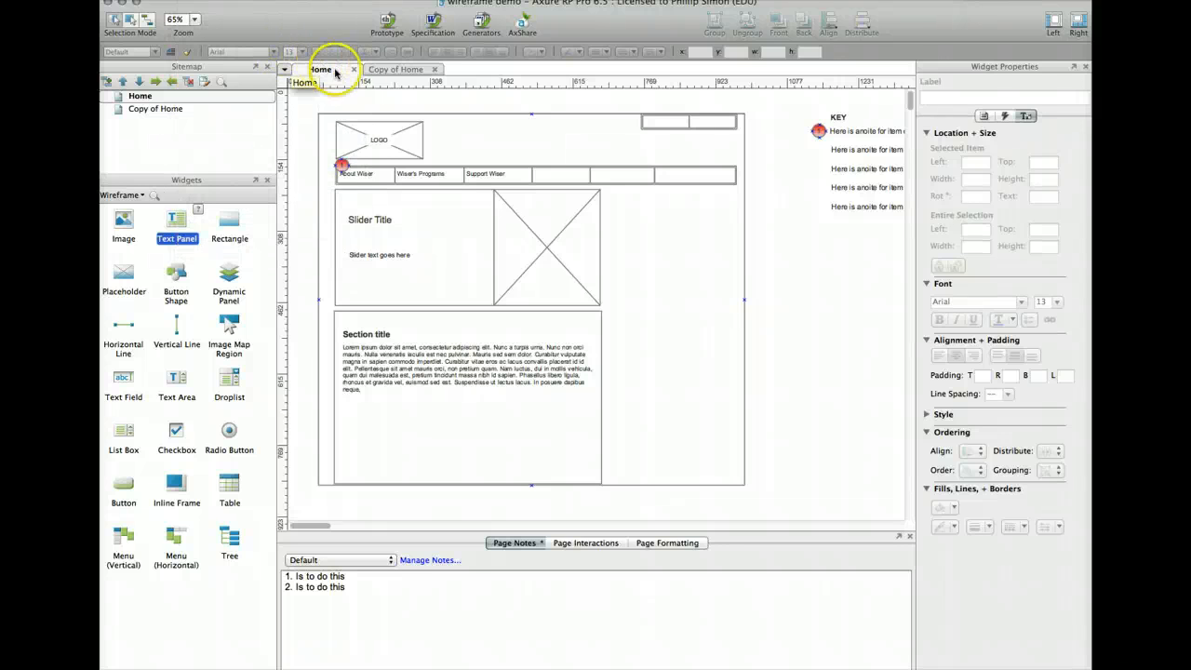
click(192, 1)
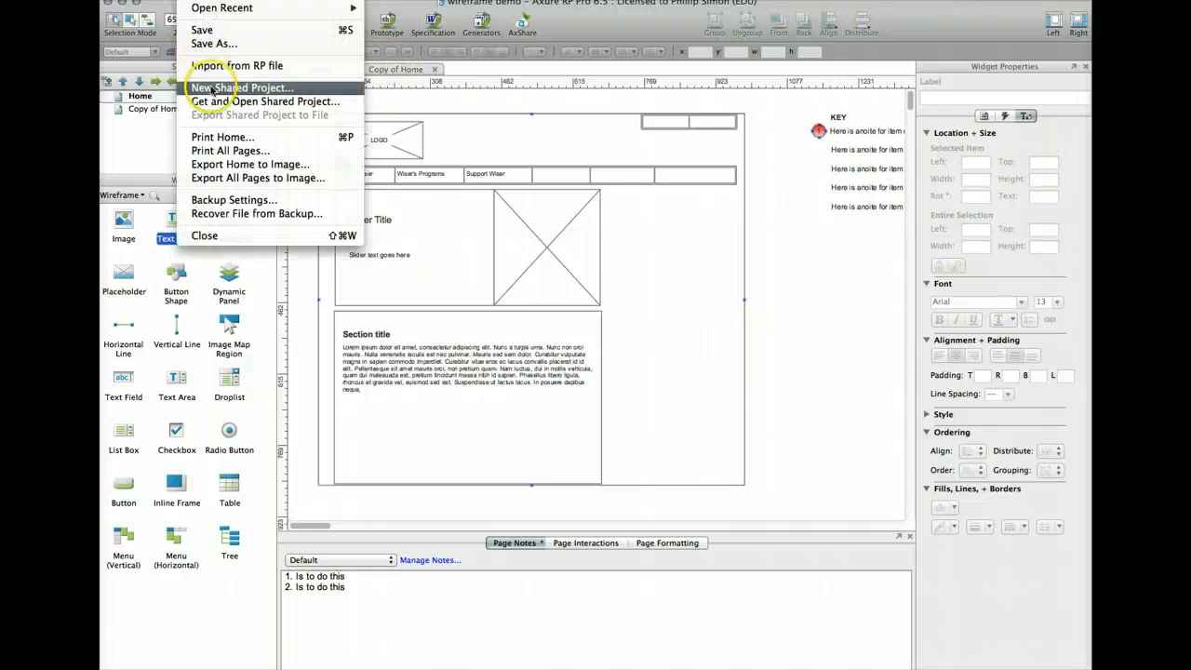
click(210, 137)
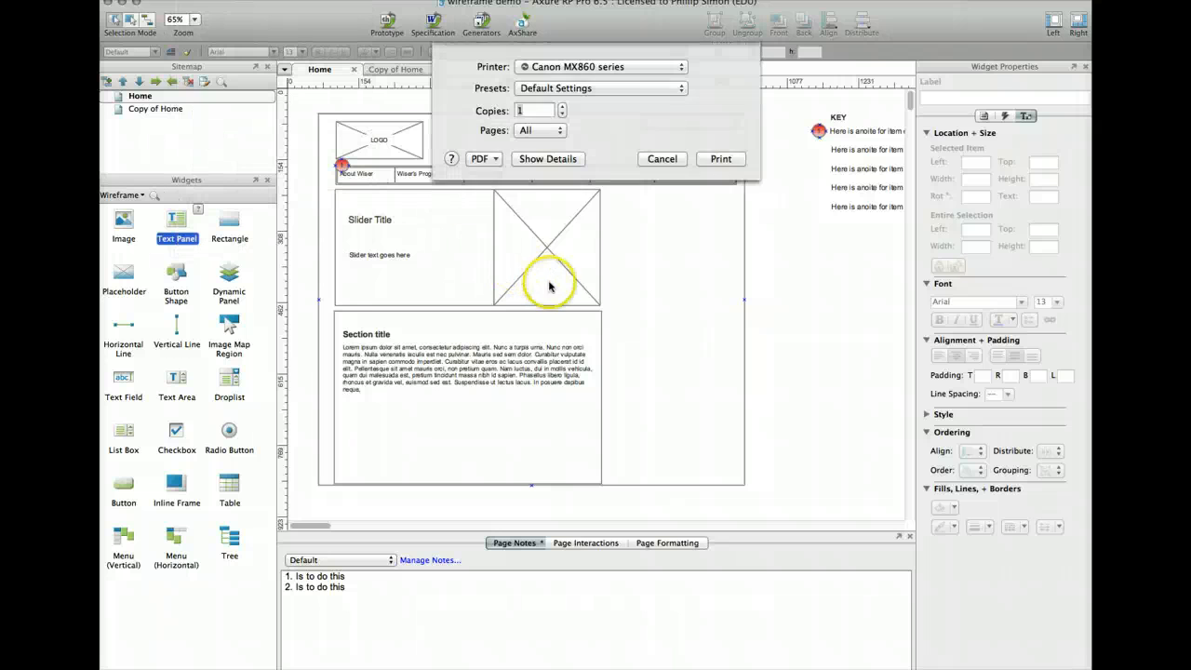
click(484, 160)
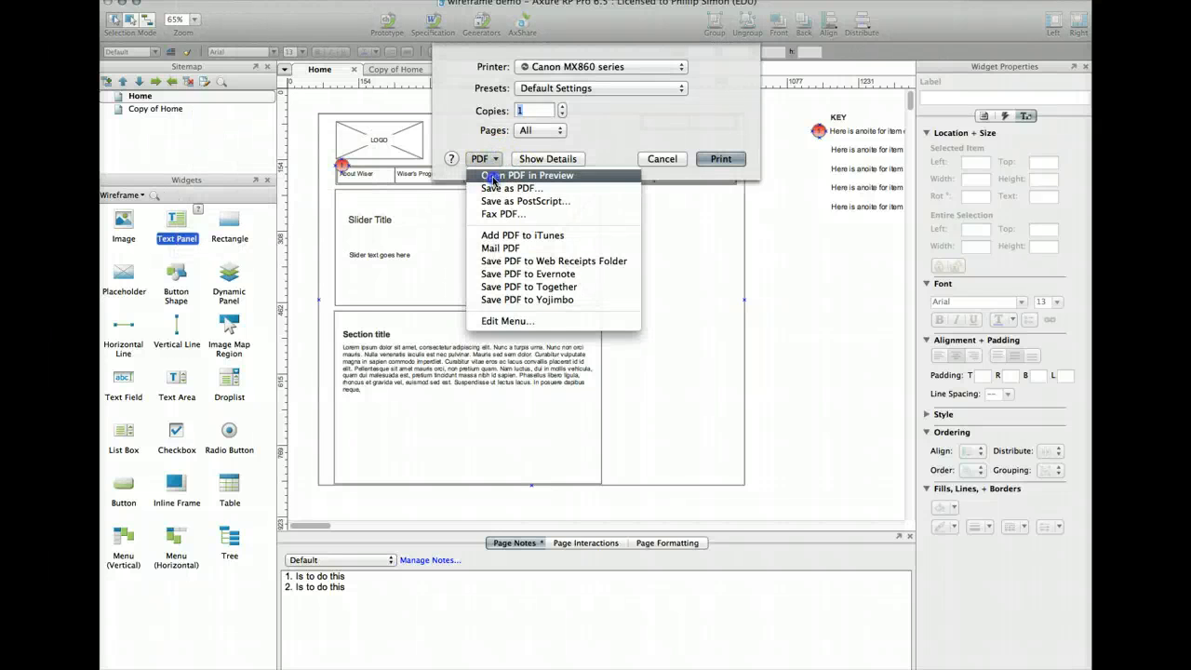
click(493, 176)
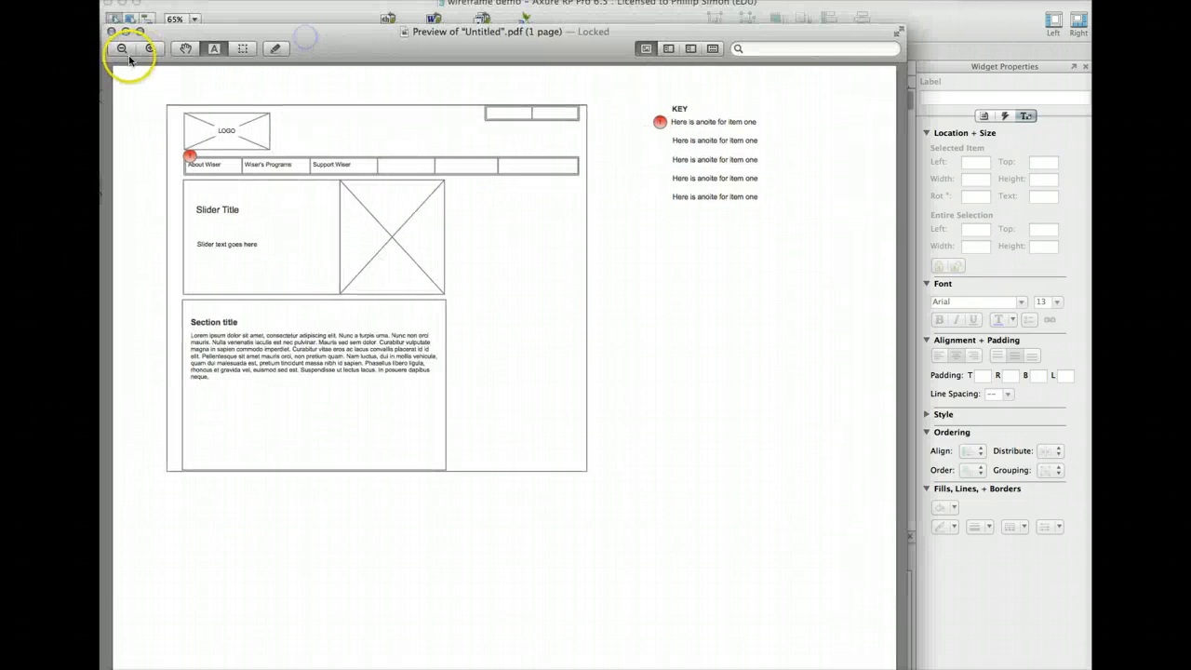
Examine the enlarged wireframe from its upper-left corner in the PDF preview and close the preview
click(149, 48)
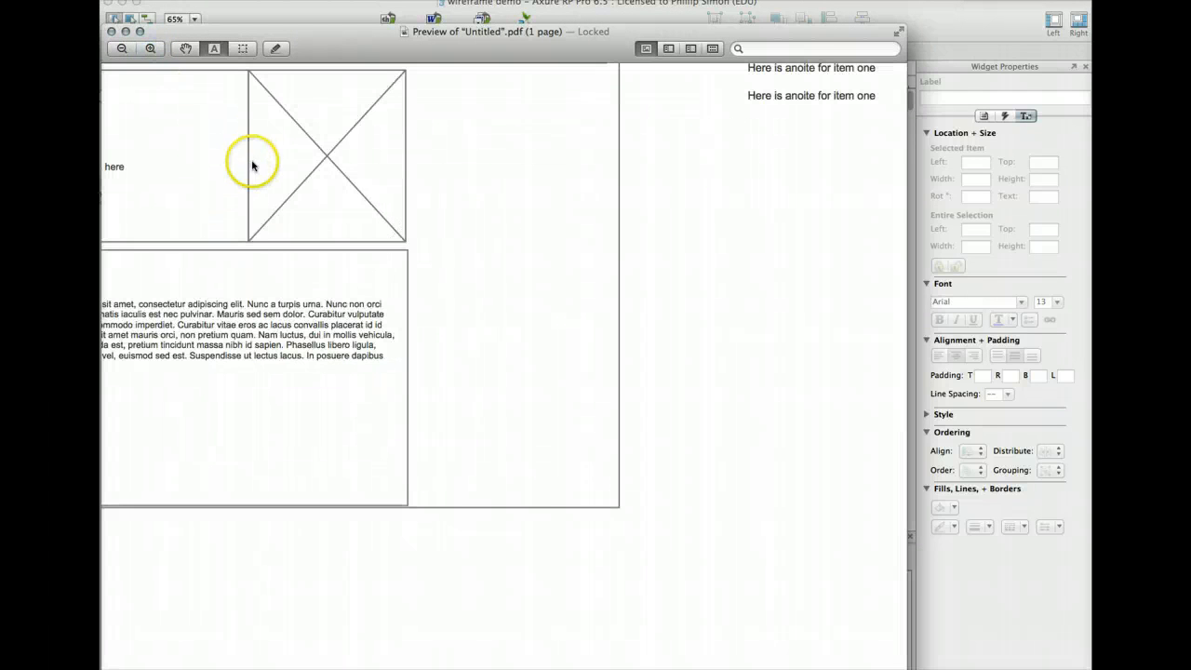
drag(322, 47, 464, 62)
scroll(394, 256, left, 5)
scroll(393, 258, up, 5)
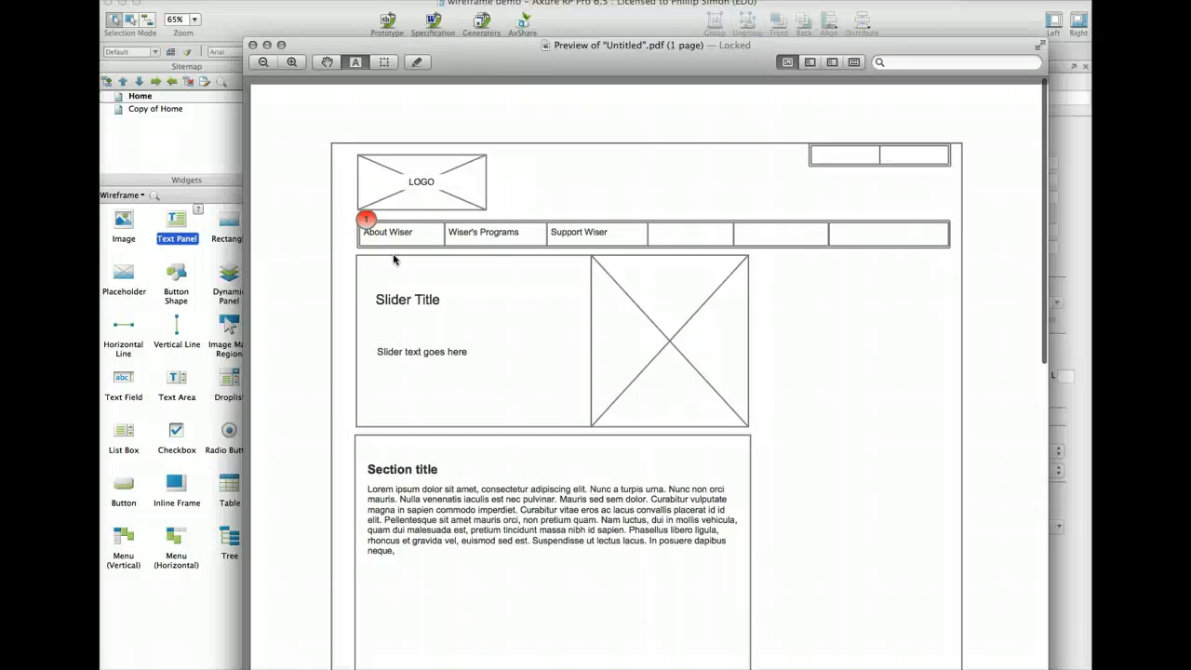
click(252, 45)
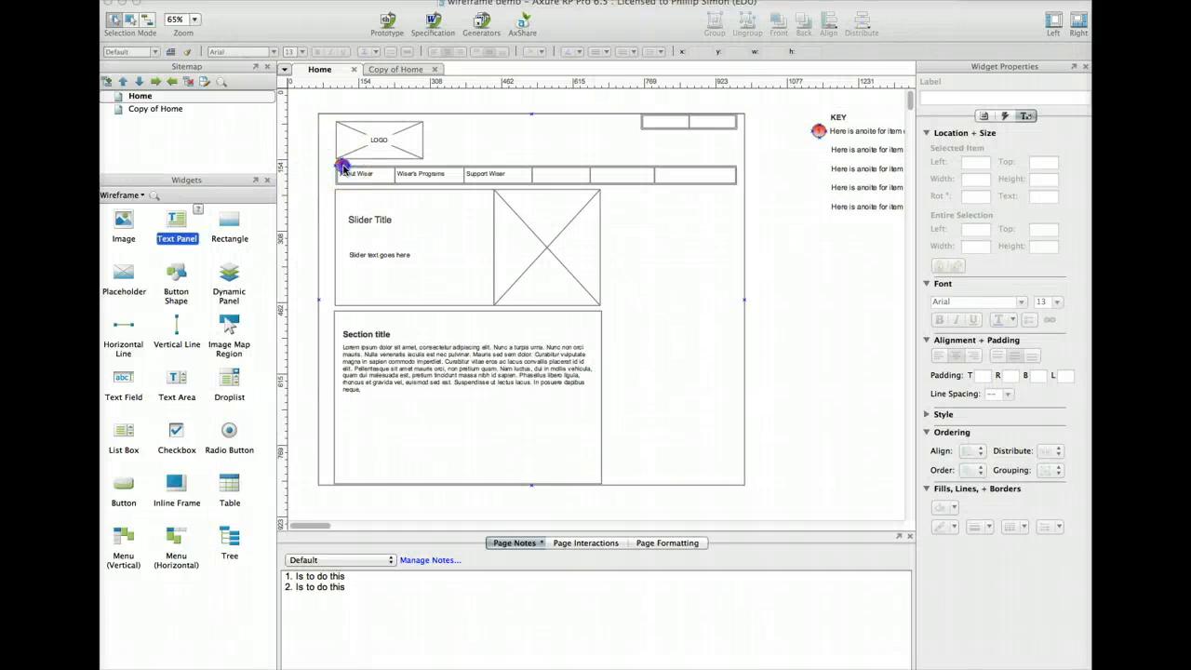
Add an Ellipse from the Flow library to the blank area beside the slider image and label it 2
click(343, 166)
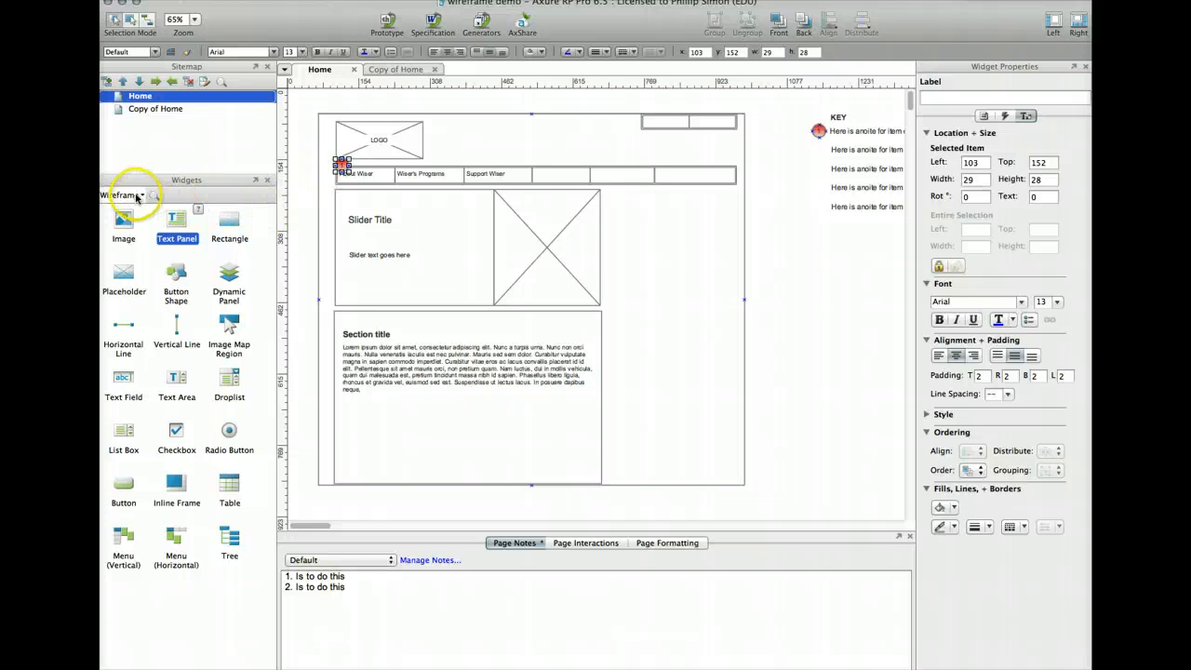
click(463, 137)
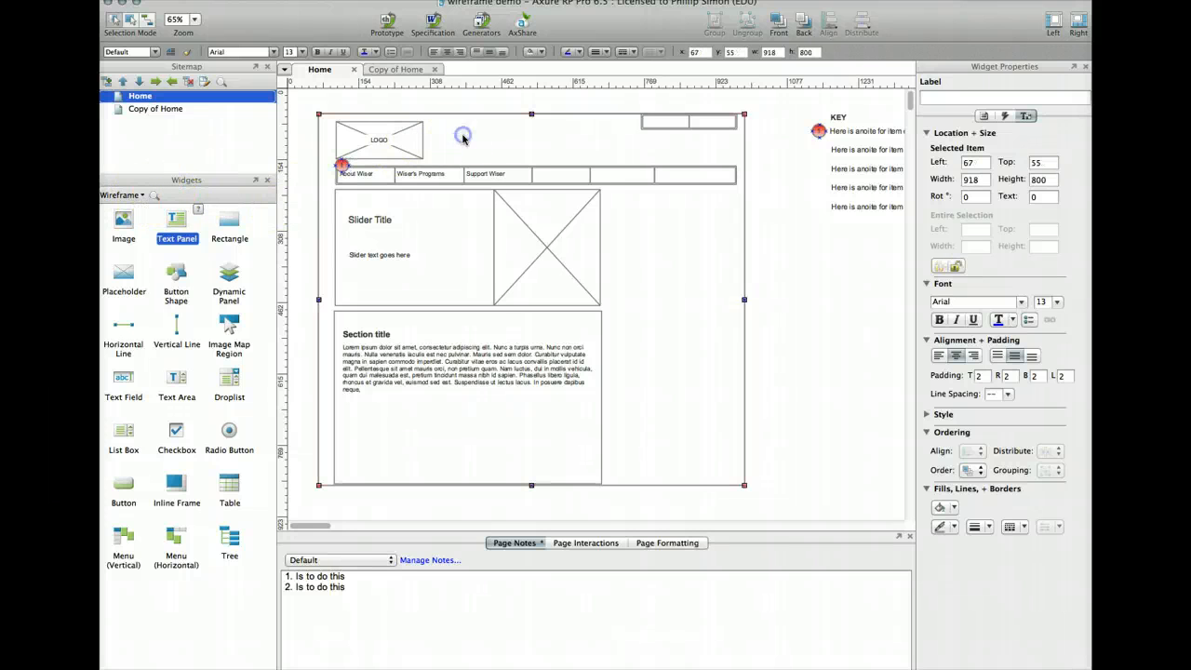
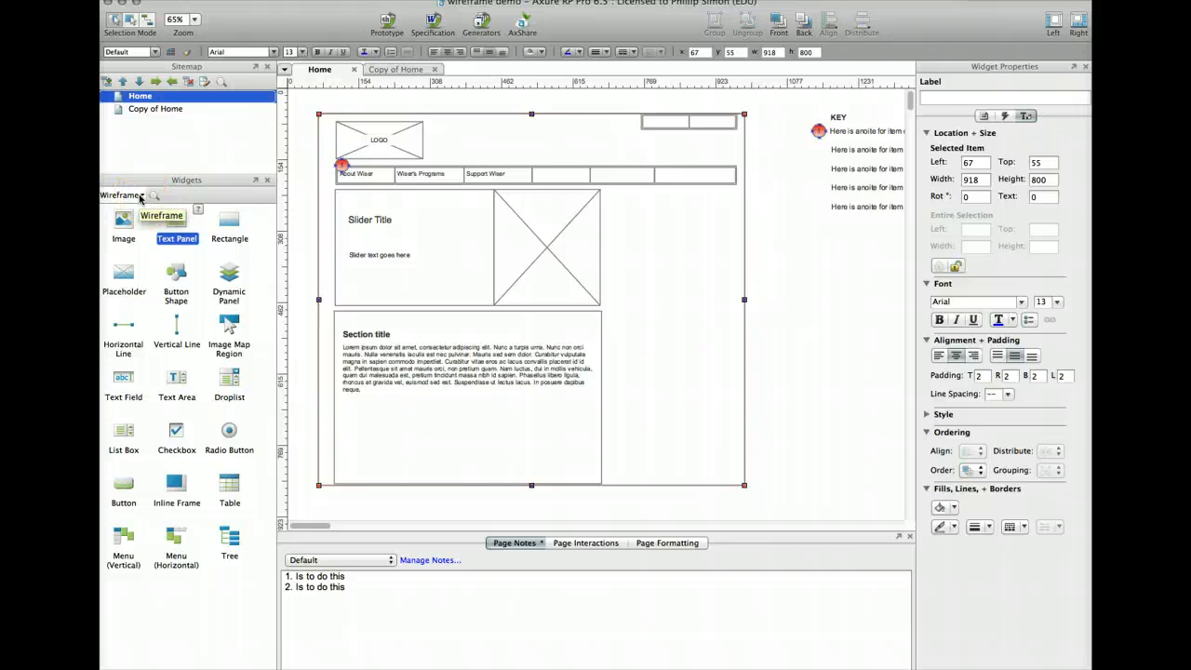
click(140, 197)
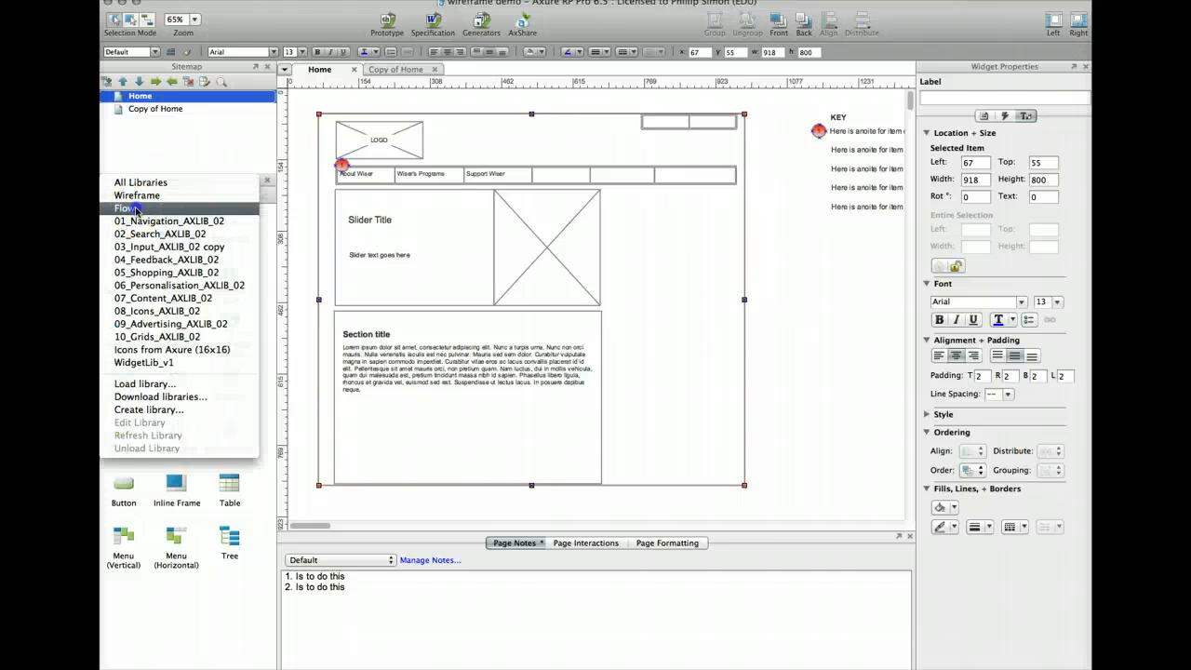
click(130, 209)
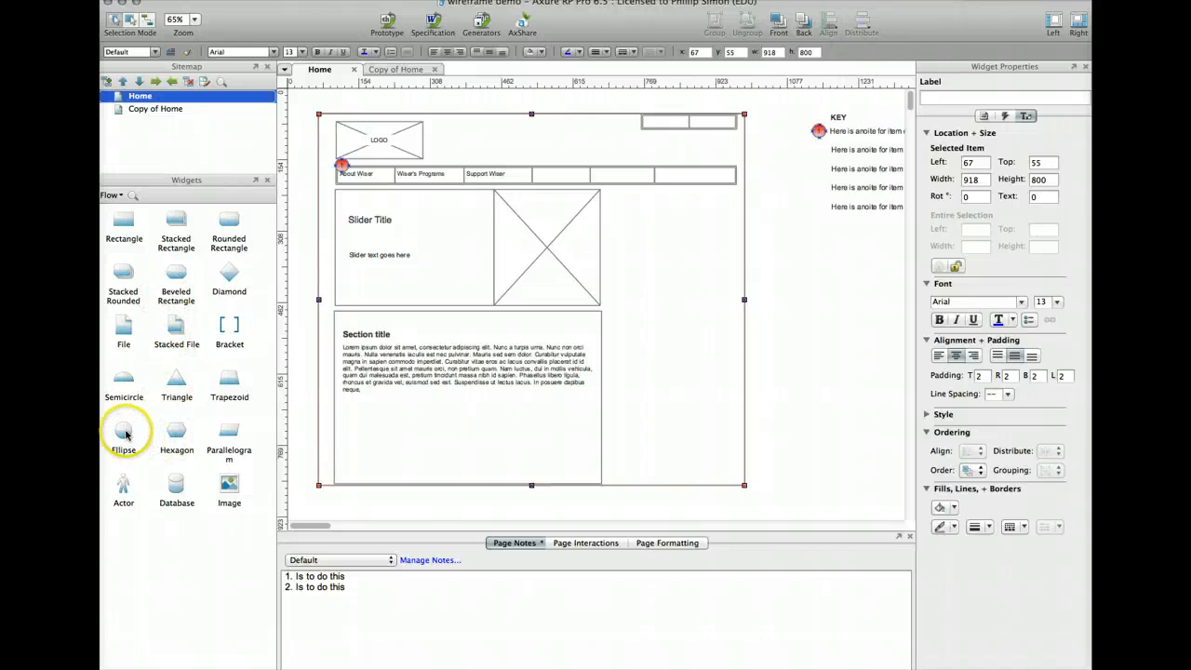
drag(124, 433, 630, 227)
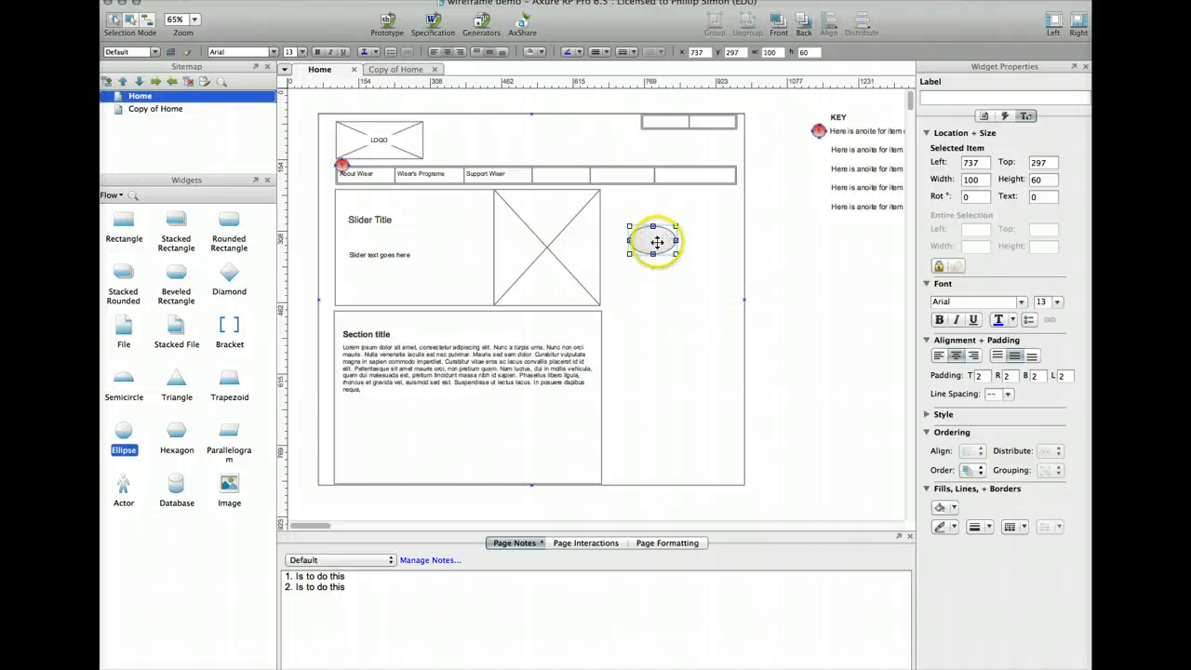
double_click(654, 244)
text(2)
click(687, 238)
click(669, 233)
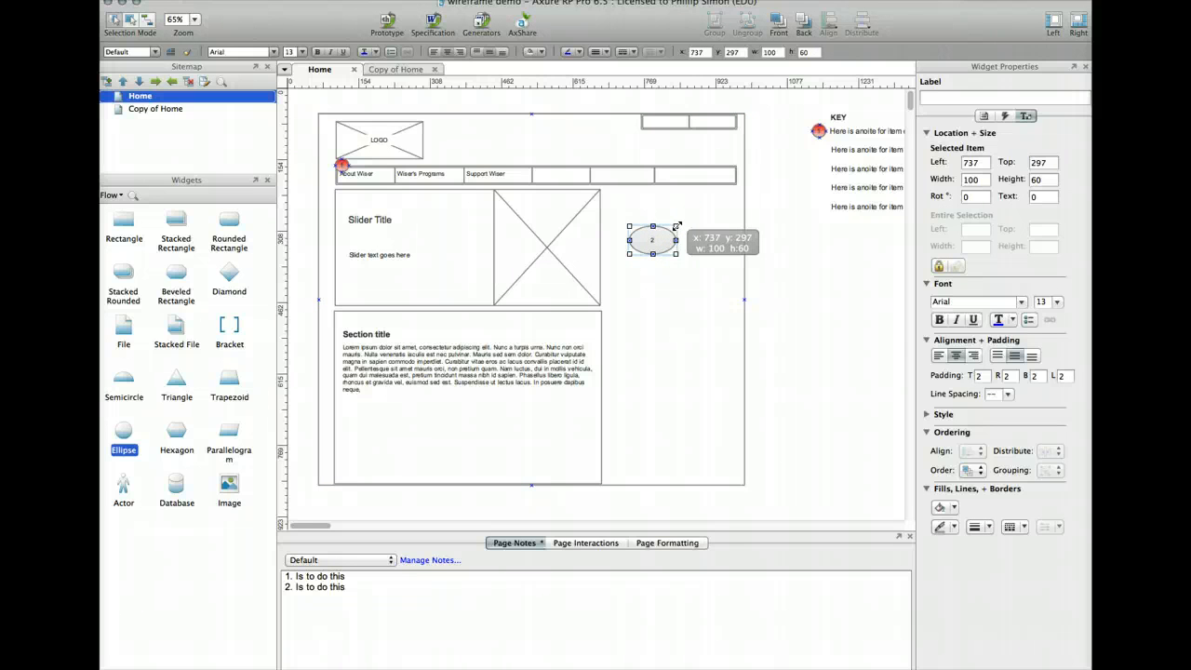
Shrink the ellipse labelled 2 to a small marker about 32 by 29
drag(668, 234, 639, 245)
click(643, 249)
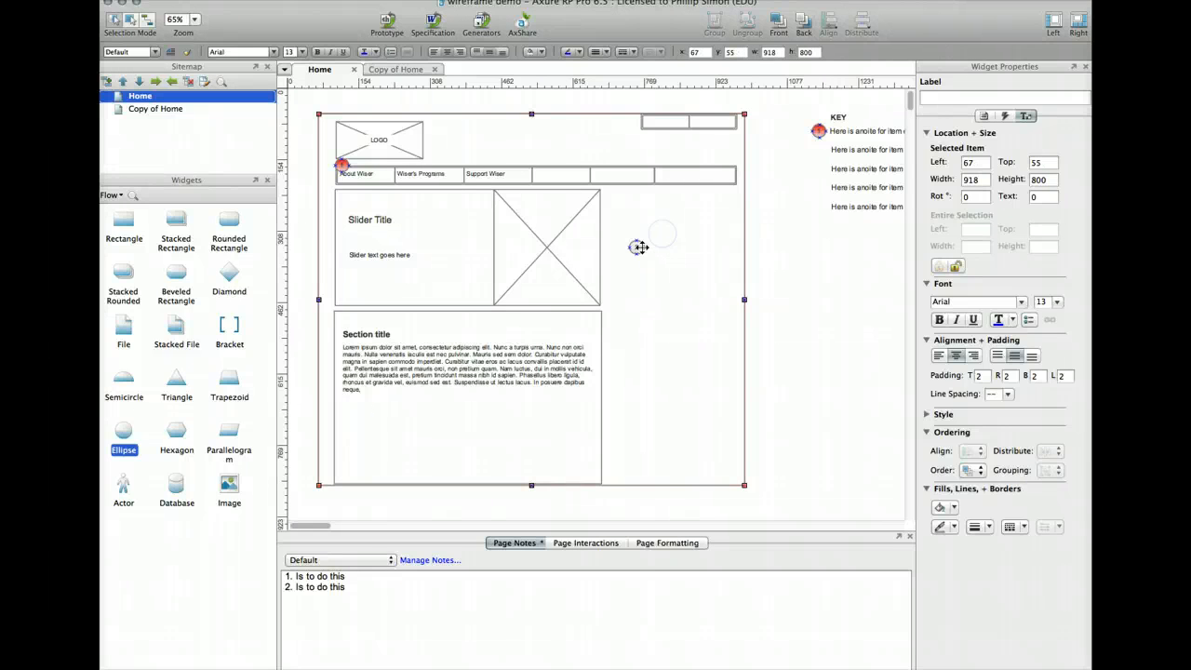
click(637, 247)
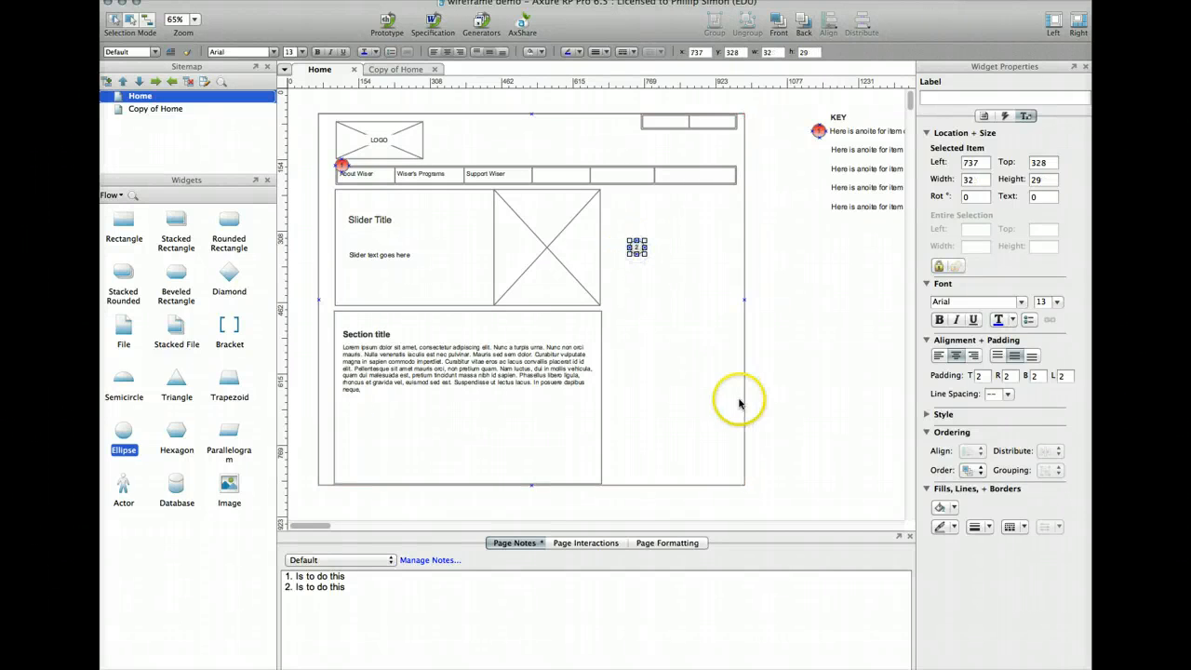
Change marker 2 from a gradient to a solid light yellow-green fill
click(945, 509)
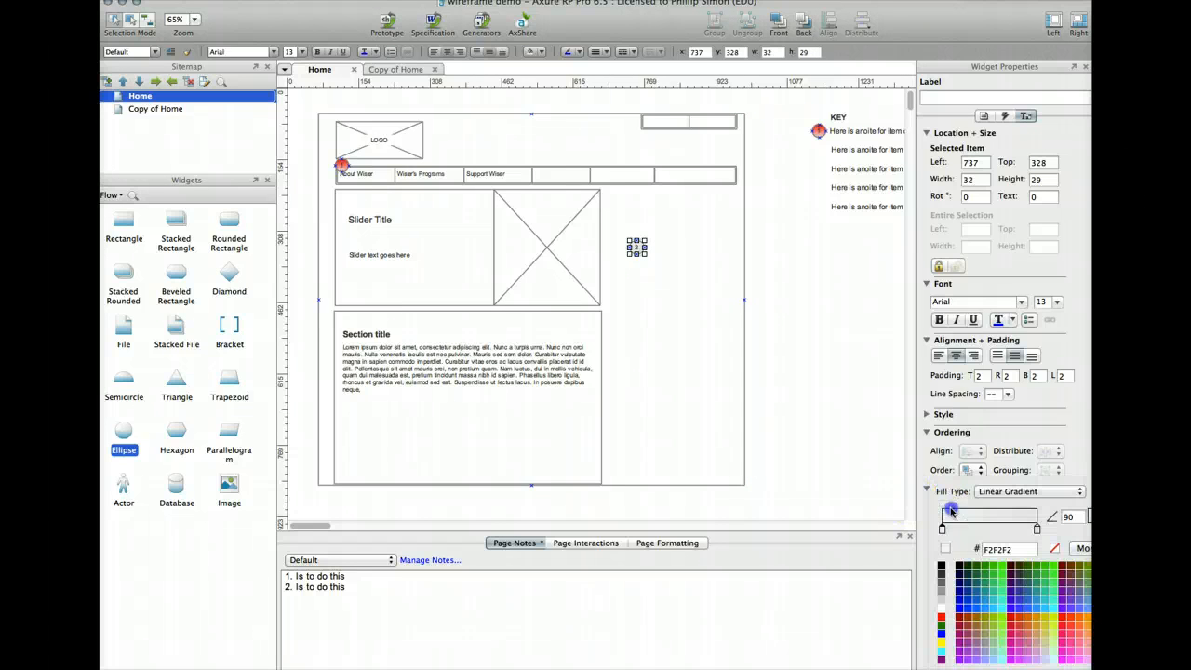
click(1005, 656)
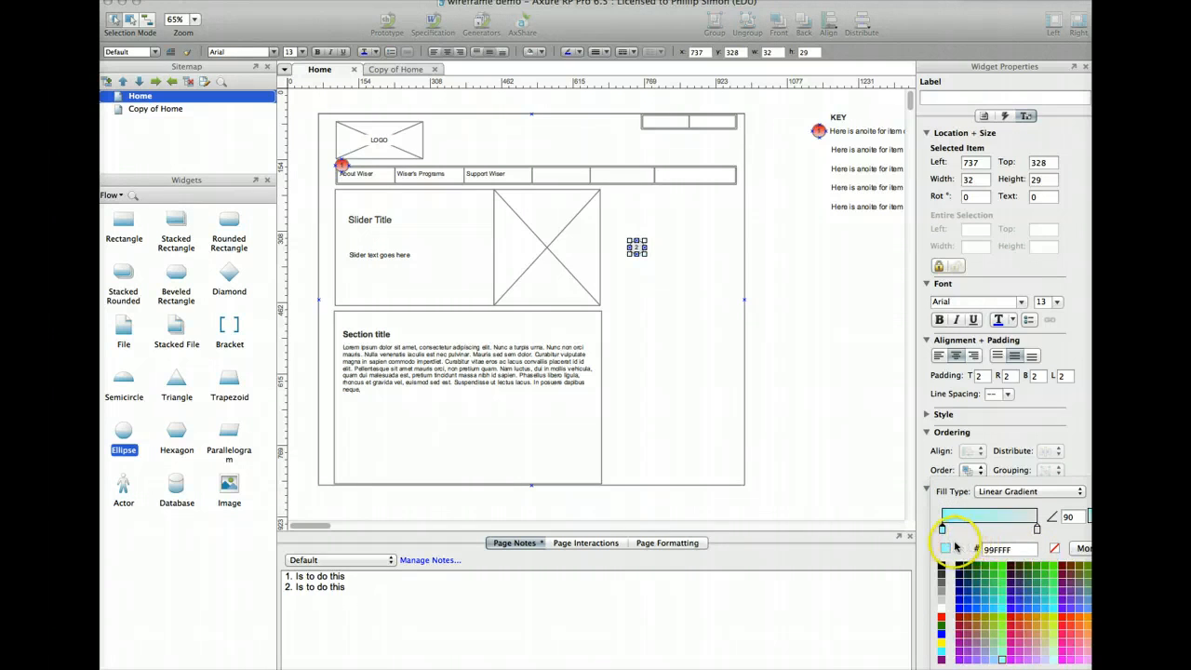
click(1014, 492)
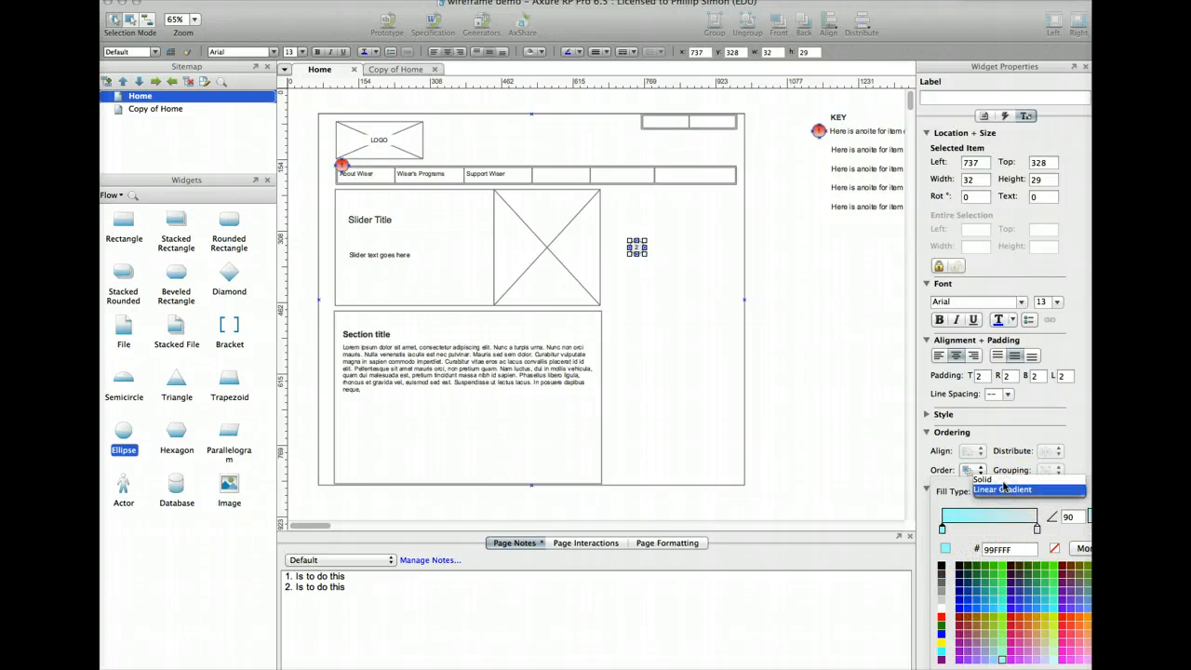
click(988, 479)
click(1035, 612)
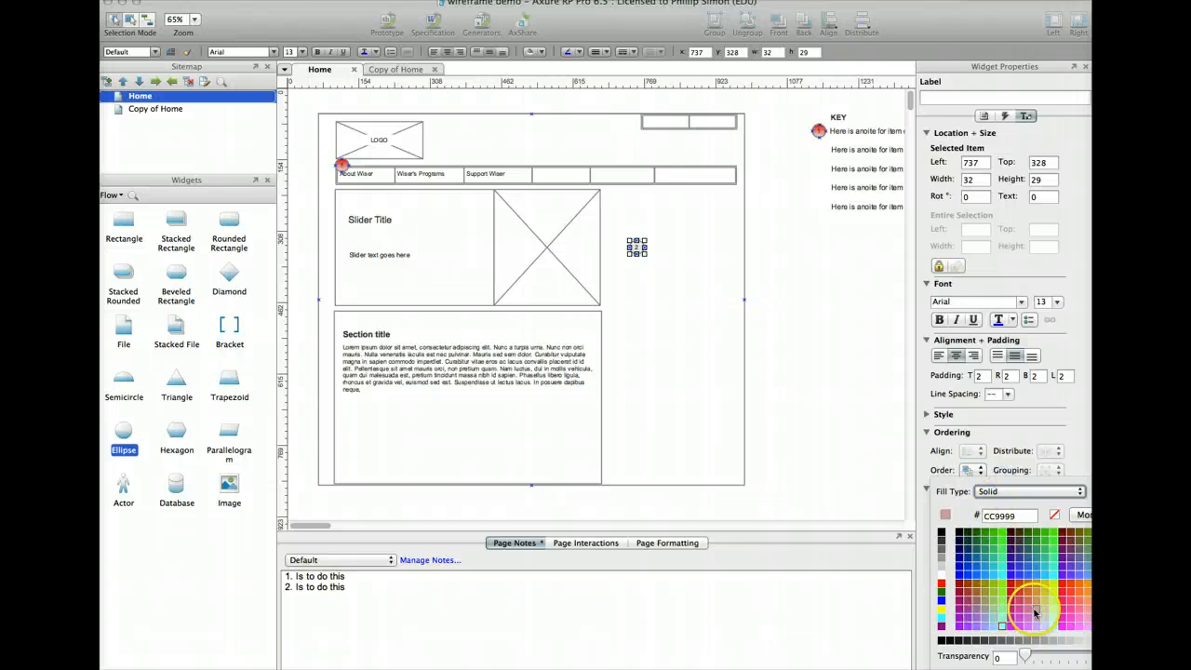
click(1053, 609)
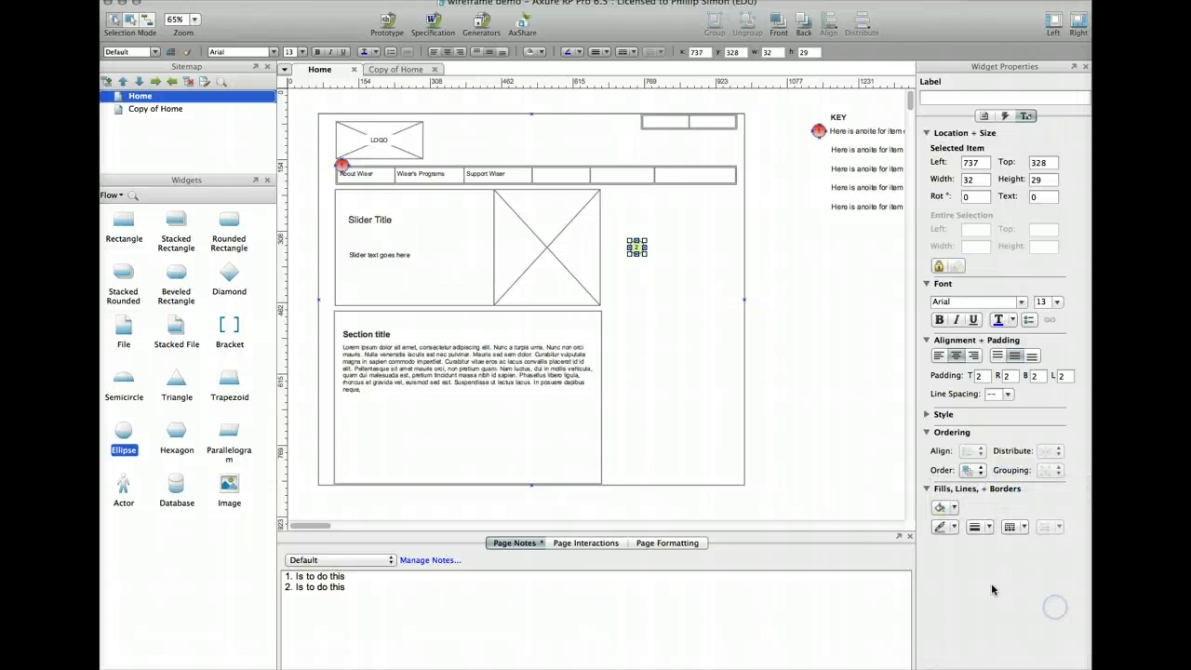
Move marker 2 outside the page frame, level with the navigation bar's far end, at about 992, 154
click(760, 406)
click(636, 247)
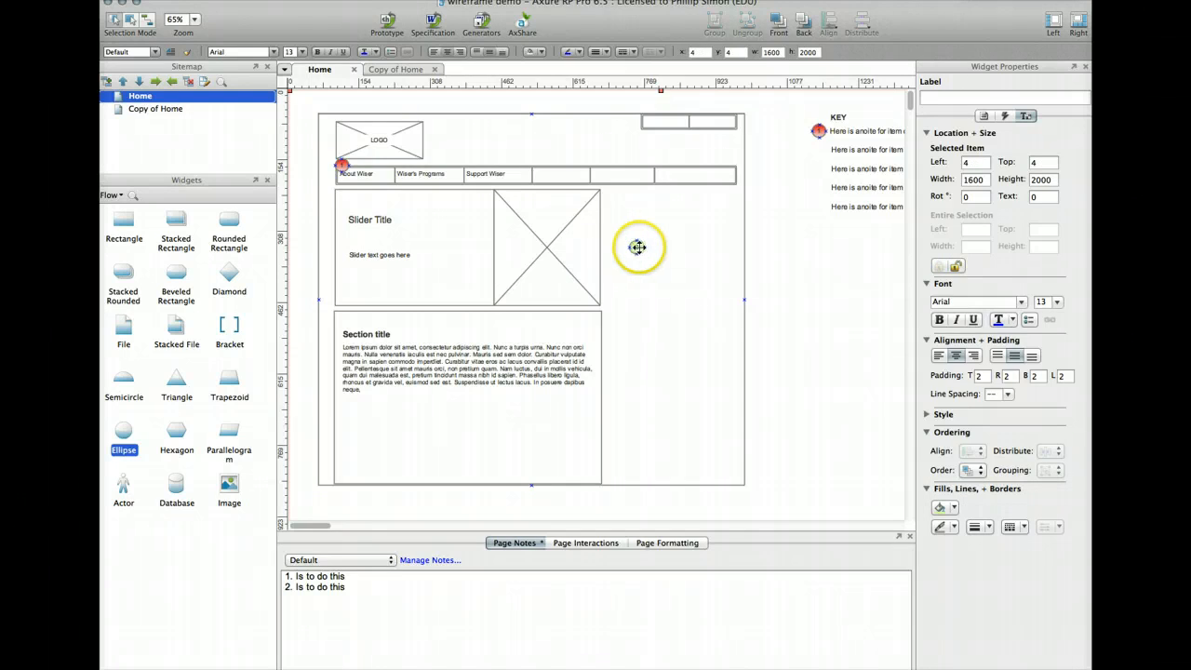
click(645, 269)
click(636, 246)
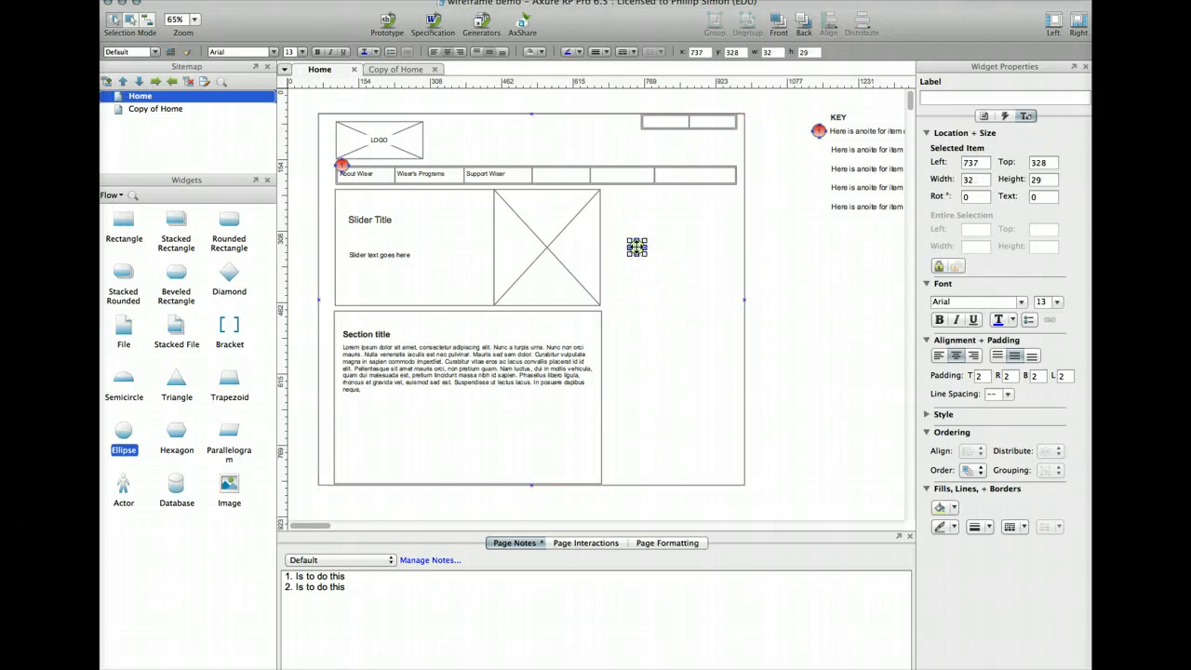
drag(598, 261, 644, 129)
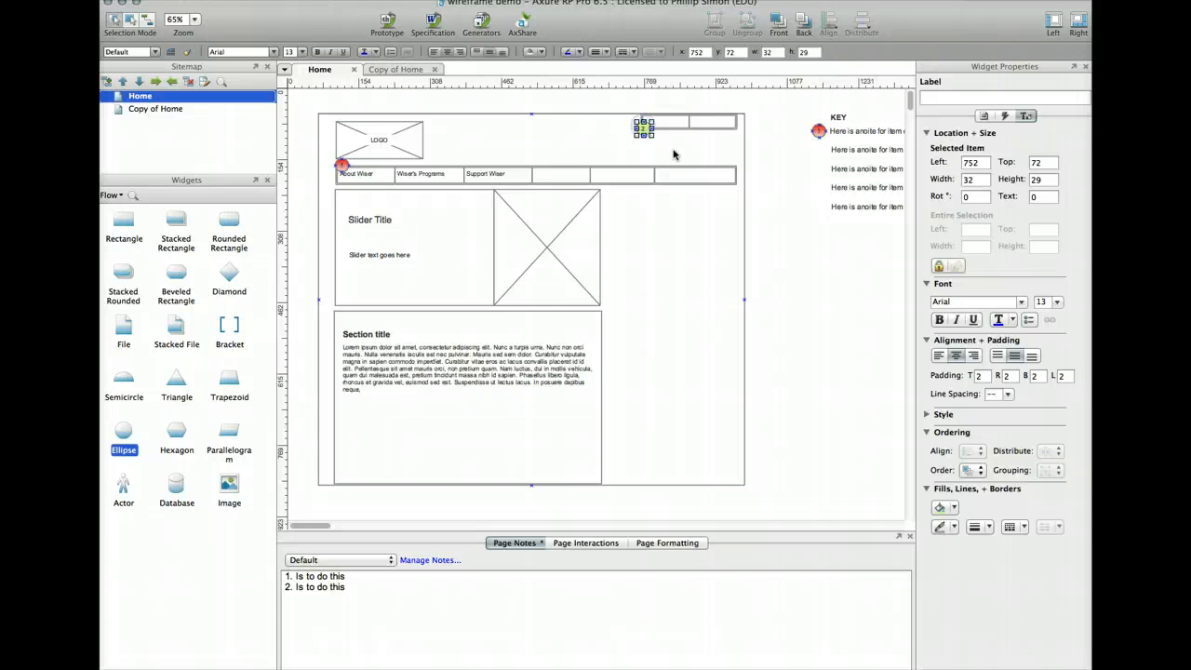
click(675, 153)
click(643, 127)
drag(744, 142, 764, 185)
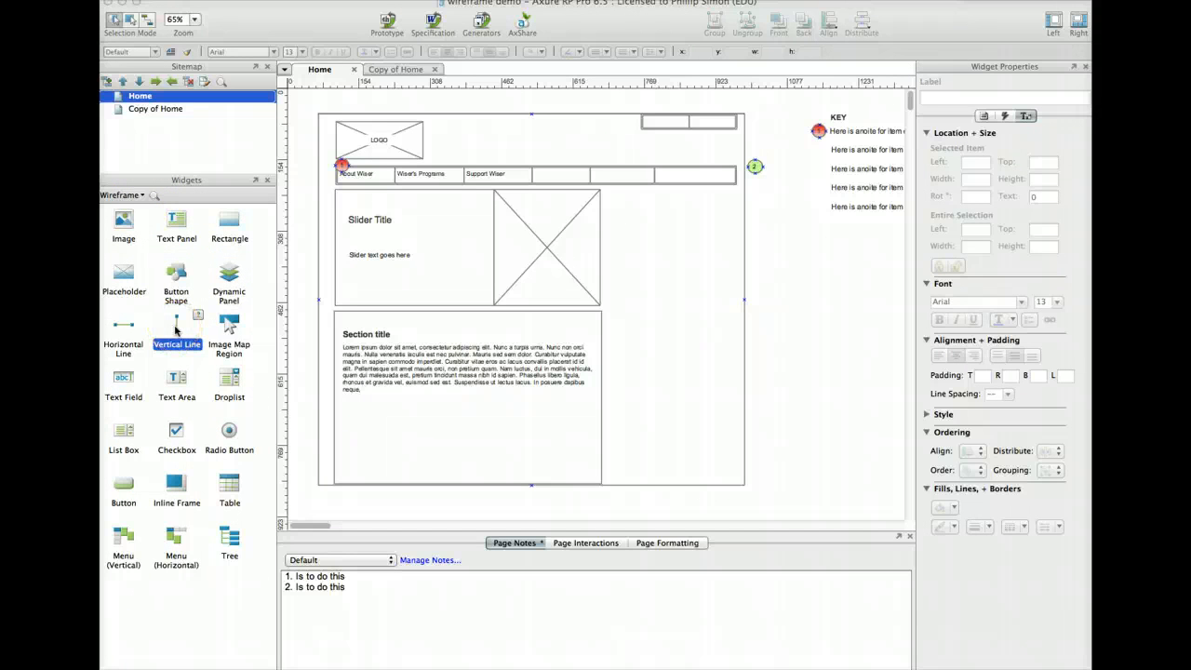
Add a Vertical Line rotated 78 degrees, about 60 long, from the navigation bar's last cell toward marker 2, with the marker moved clear of it
drag(176, 330, 786, 232)
click(967, 196)
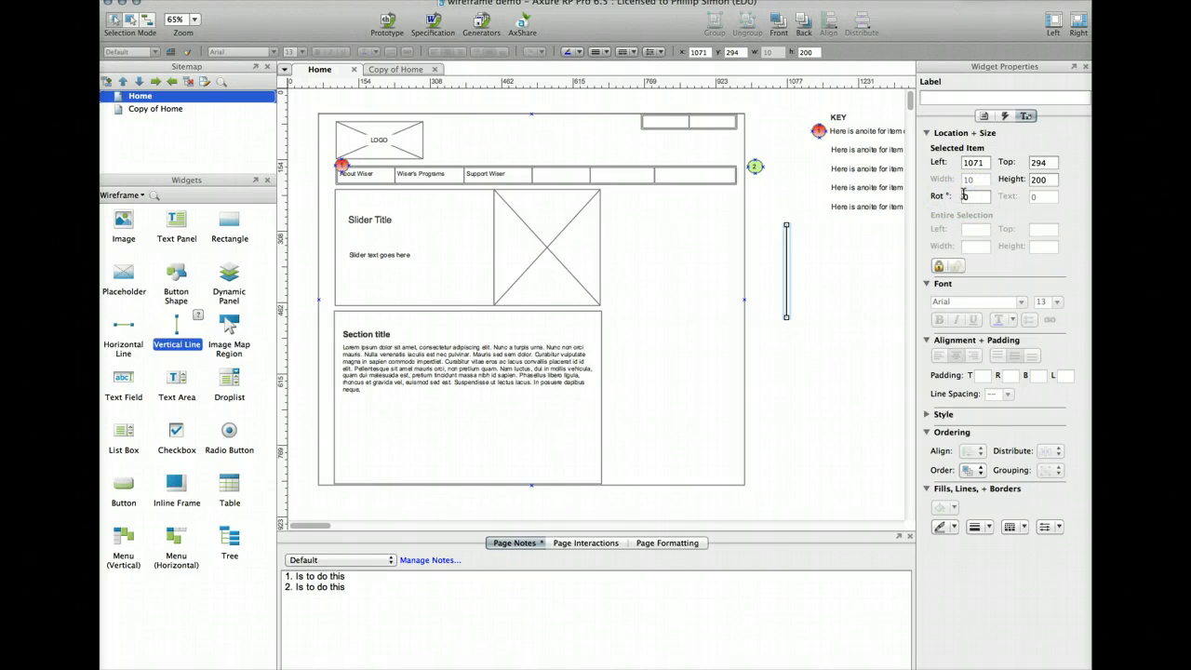
click(960, 198)
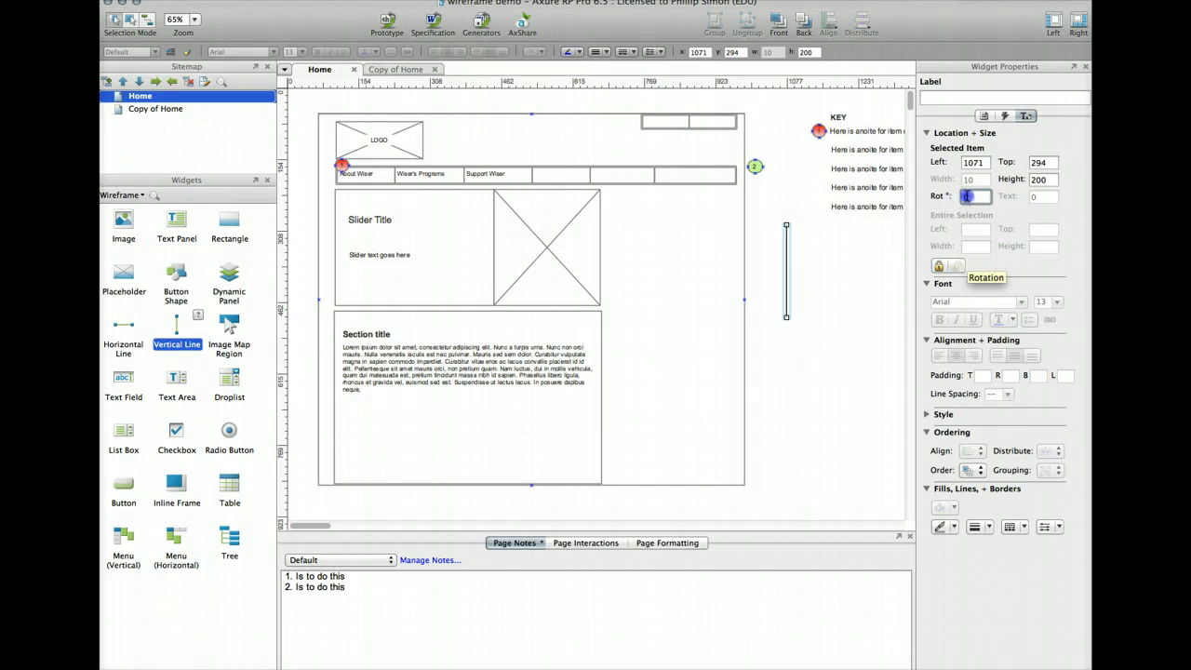
key(Return)
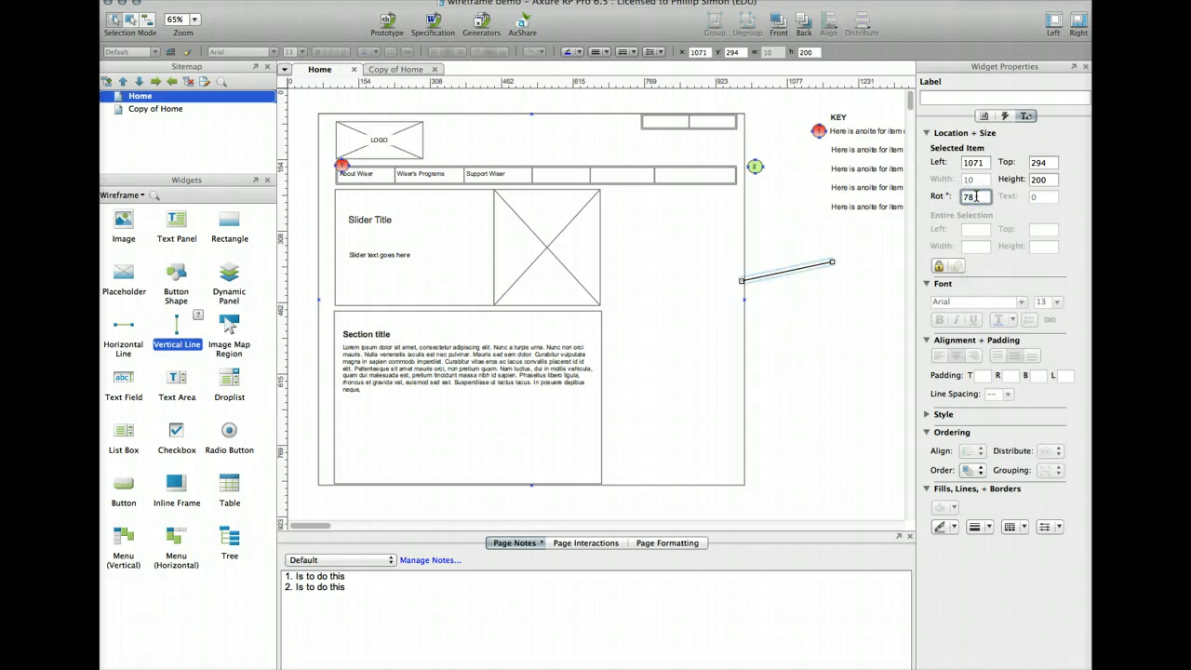
drag(832, 261, 754, 168)
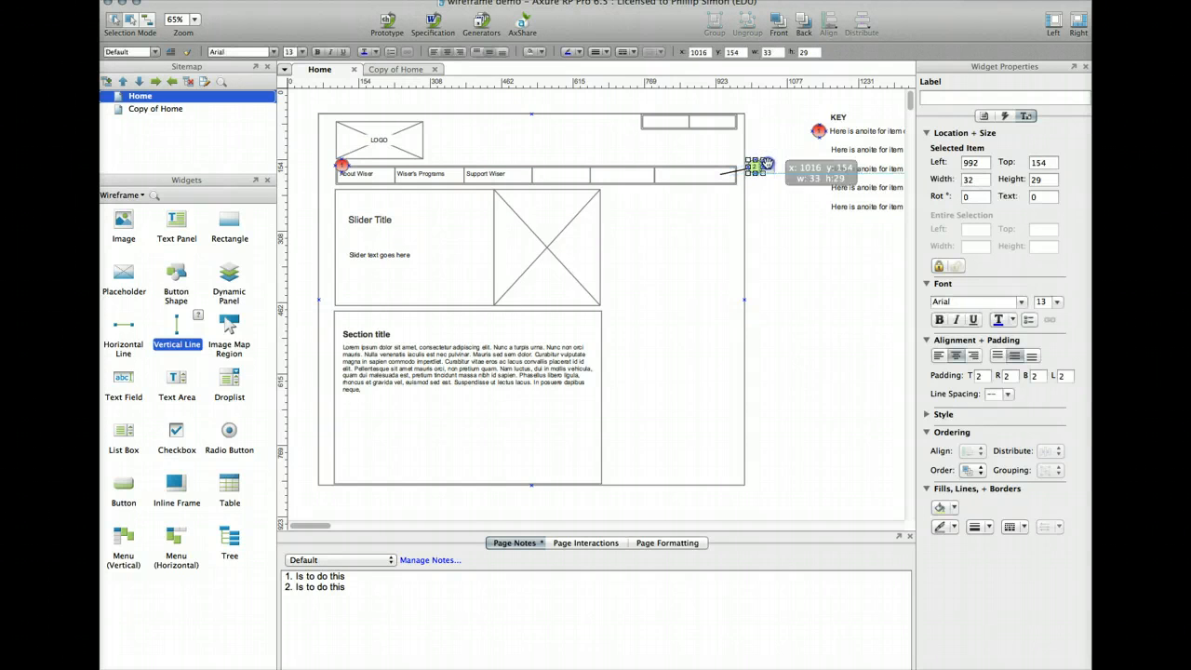
click(765, 192)
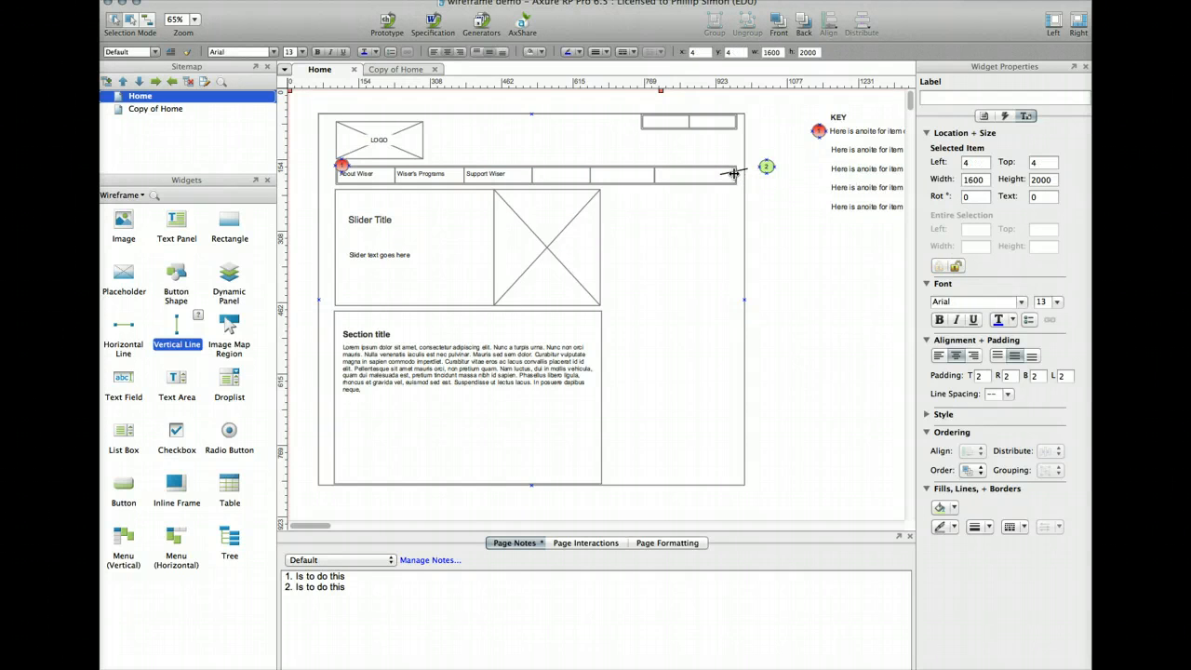
Give the slanted line an arrowhead at its end inside the navigation bar
click(732, 170)
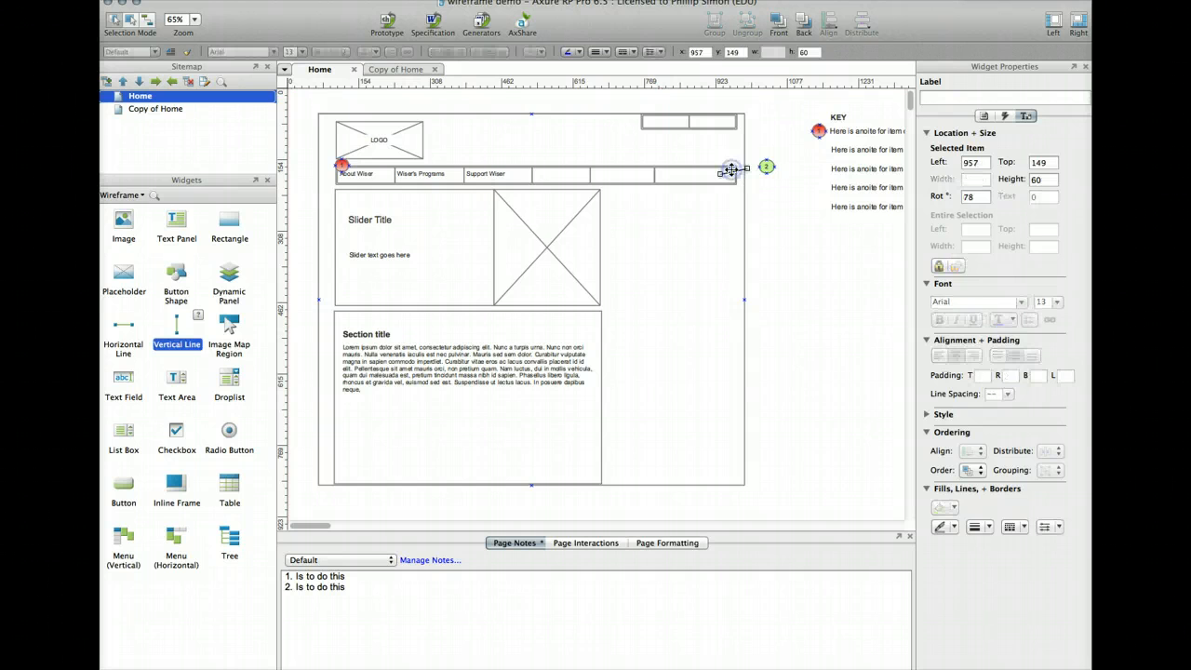
click(659, 53)
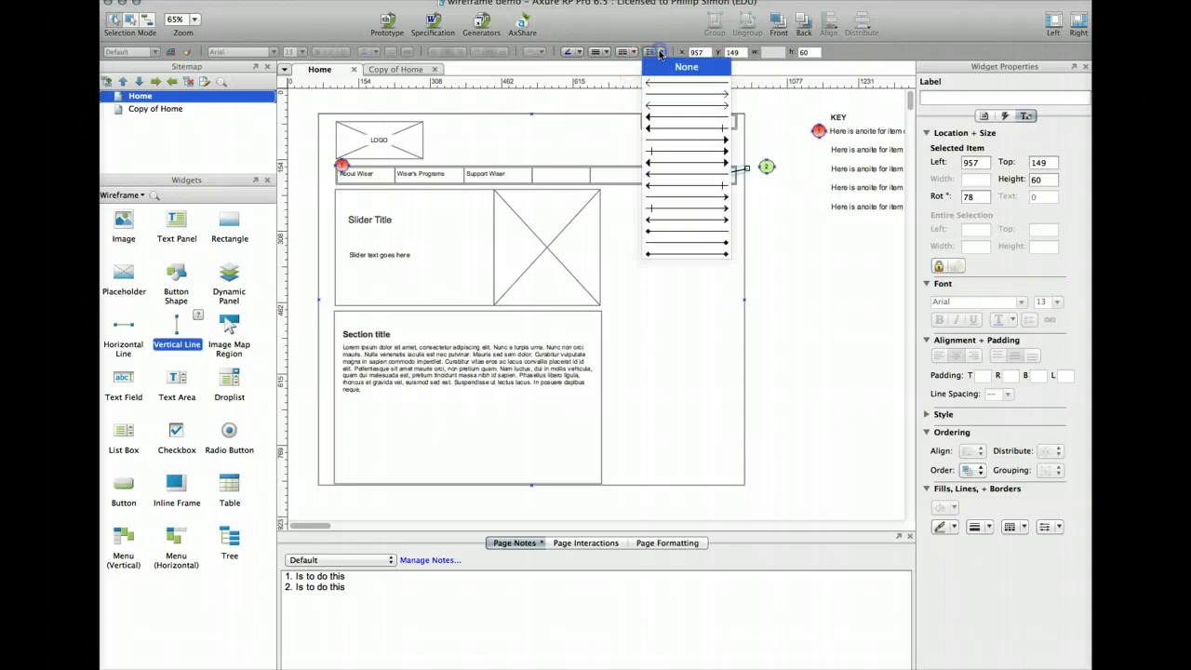
click(664, 120)
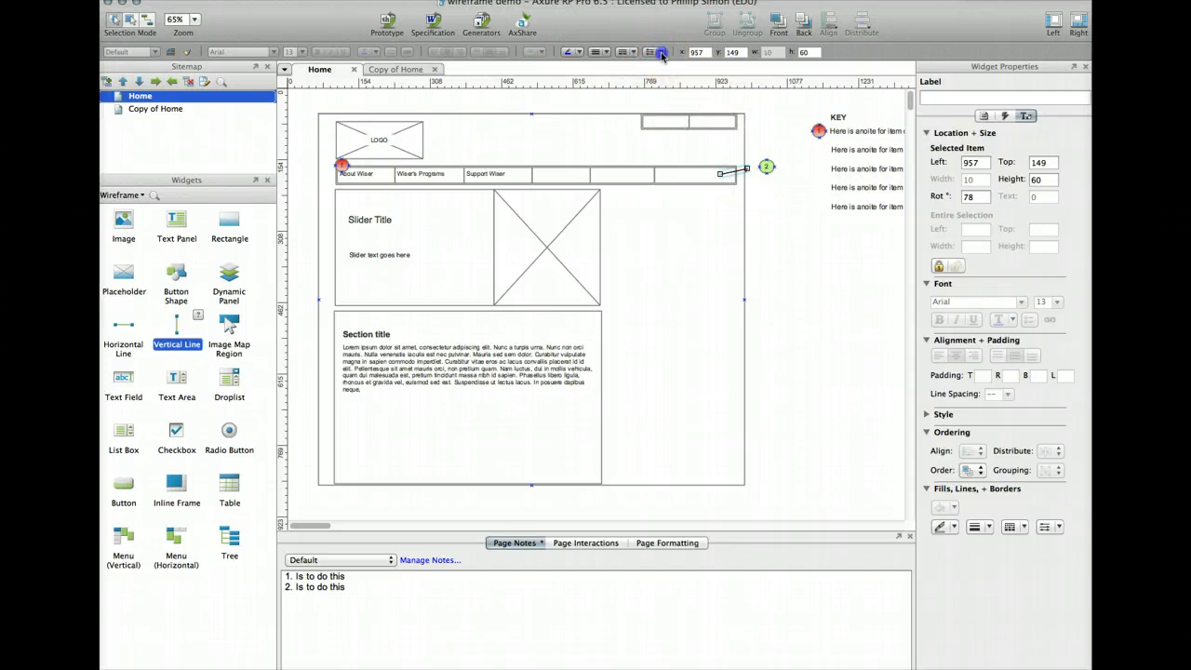
click(661, 54)
click(668, 119)
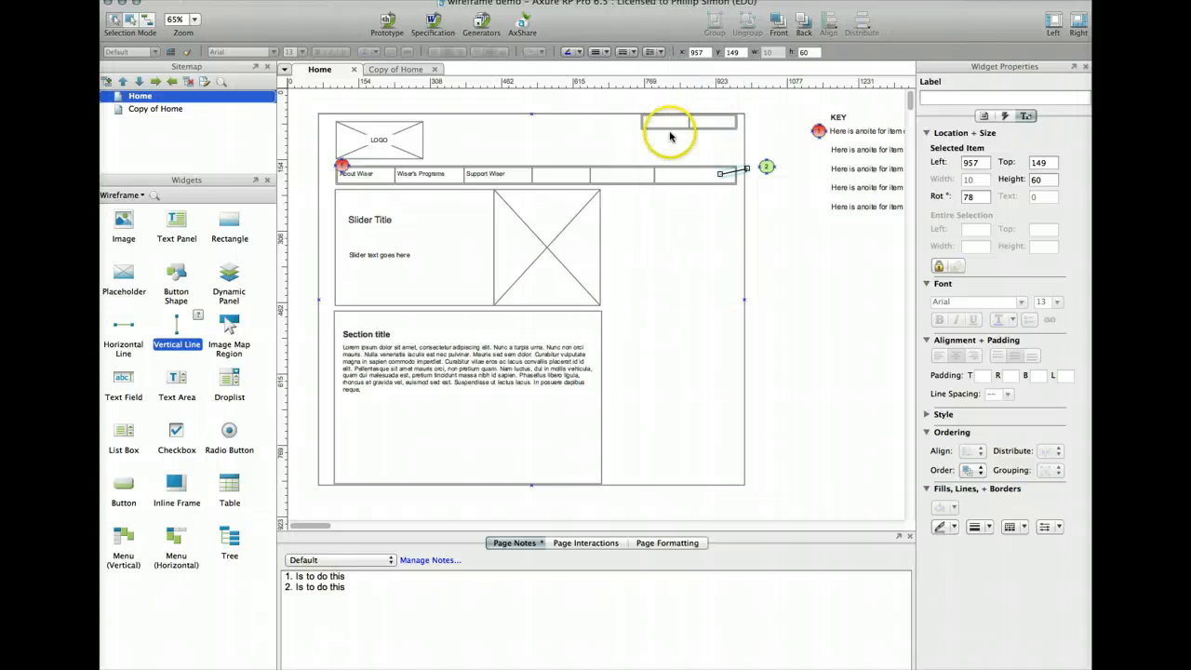
click(659, 53)
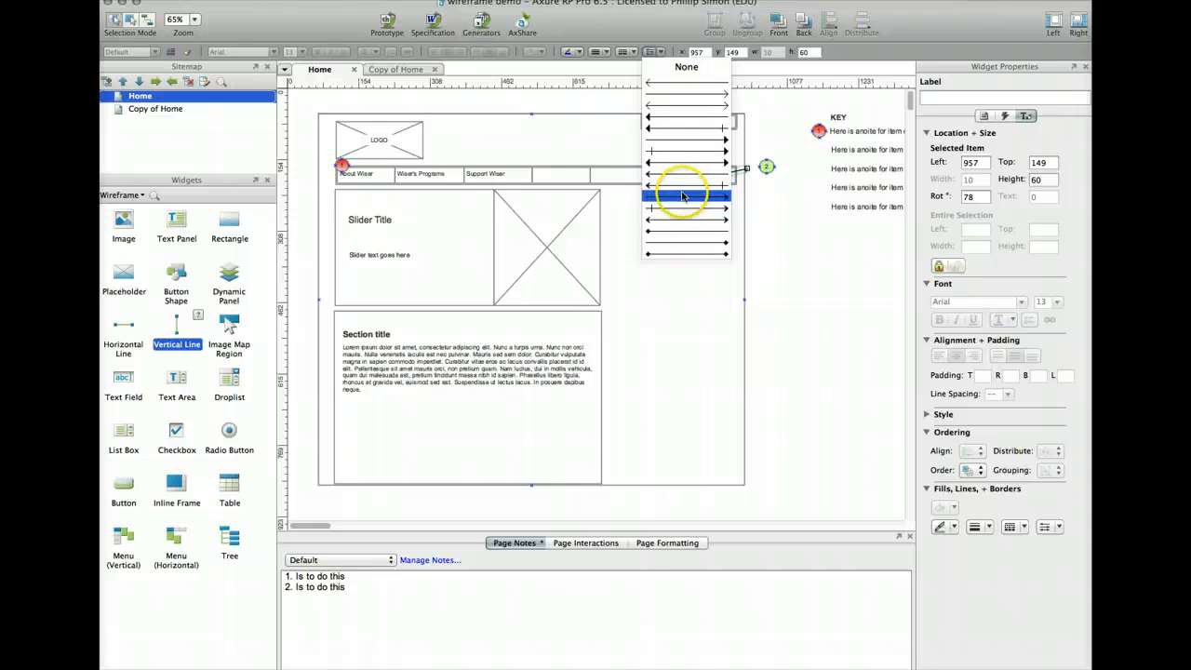
click(683, 195)
Lengthen the arrow line to about 67 so its tail reaches closer to marker 2
click(771, 183)
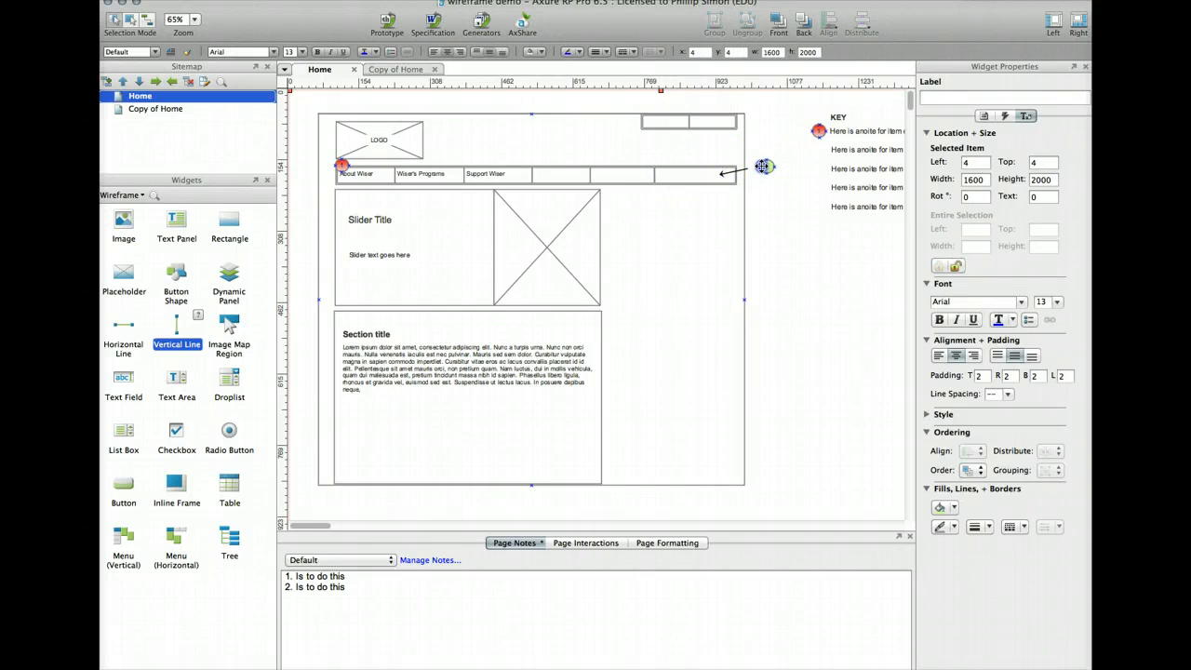
drag(739, 169, 750, 164)
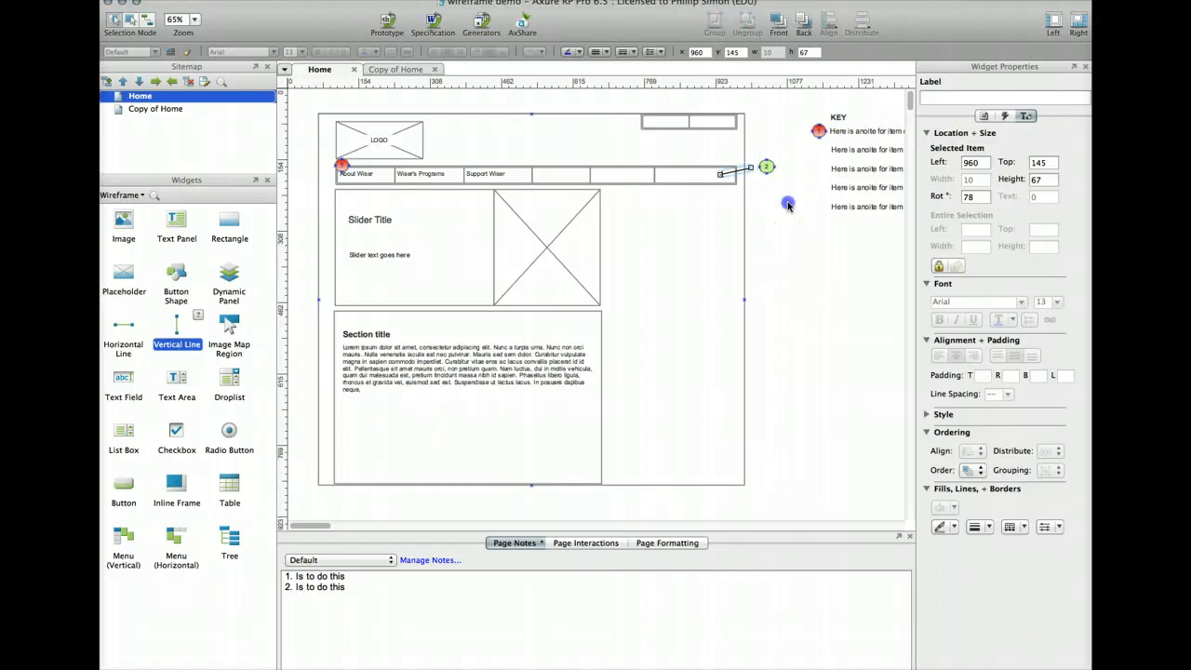
click(788, 204)
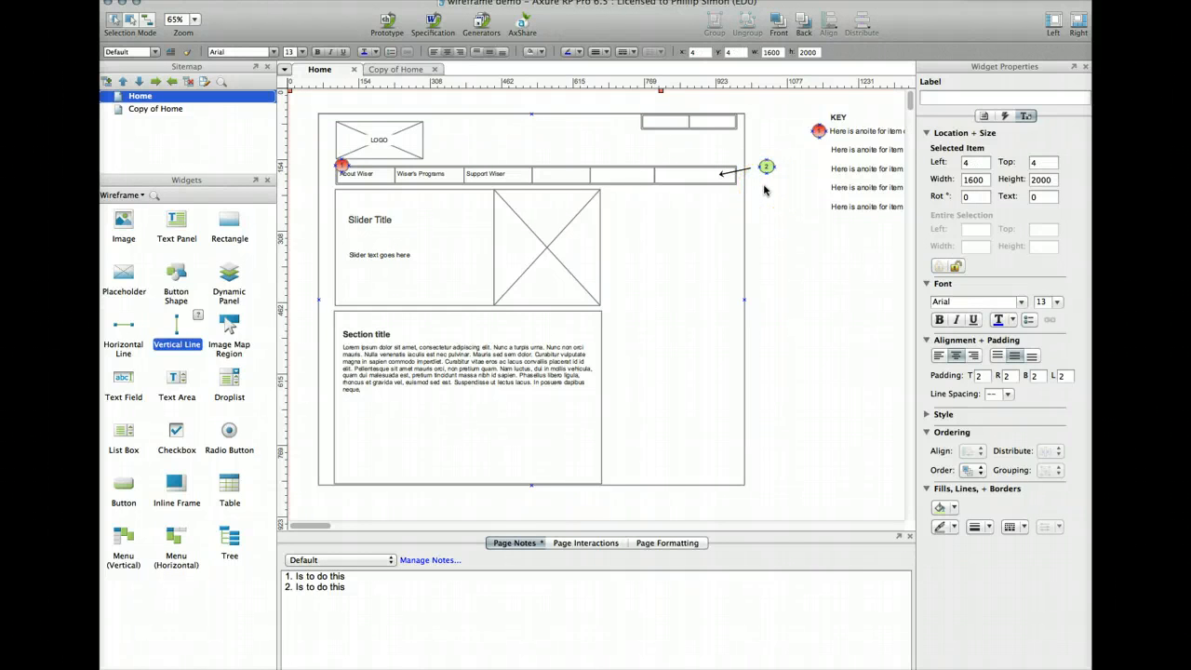
Remove the red gradient fill from marker 1 beside the KEY notes
click(818, 130)
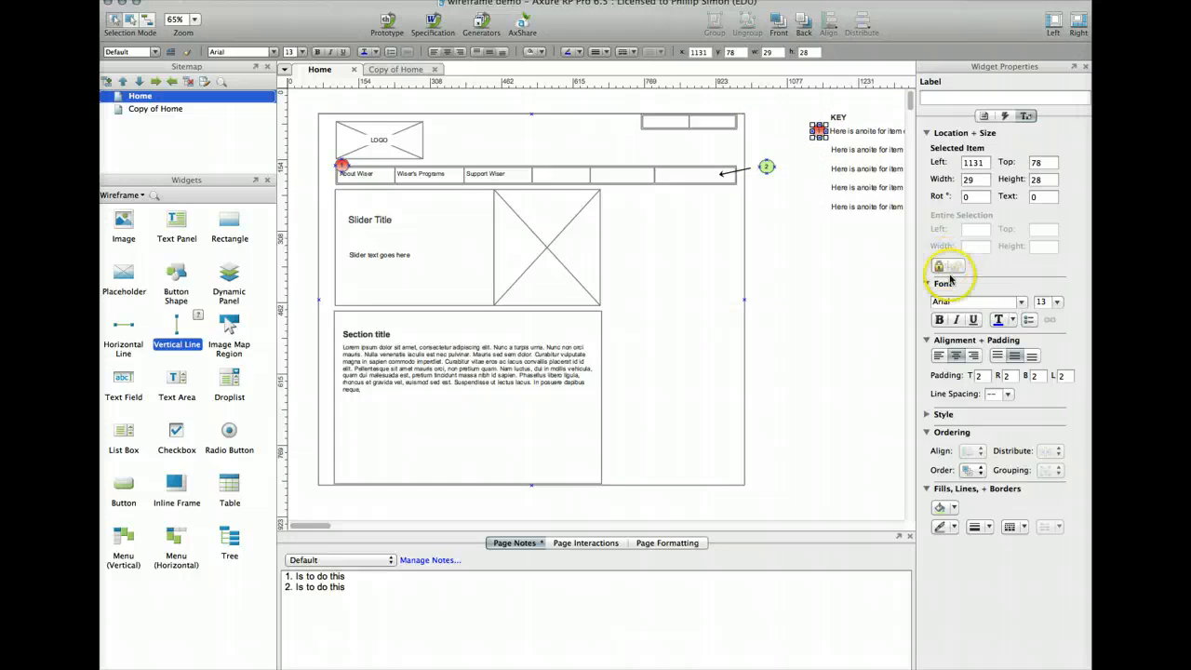
click(953, 508)
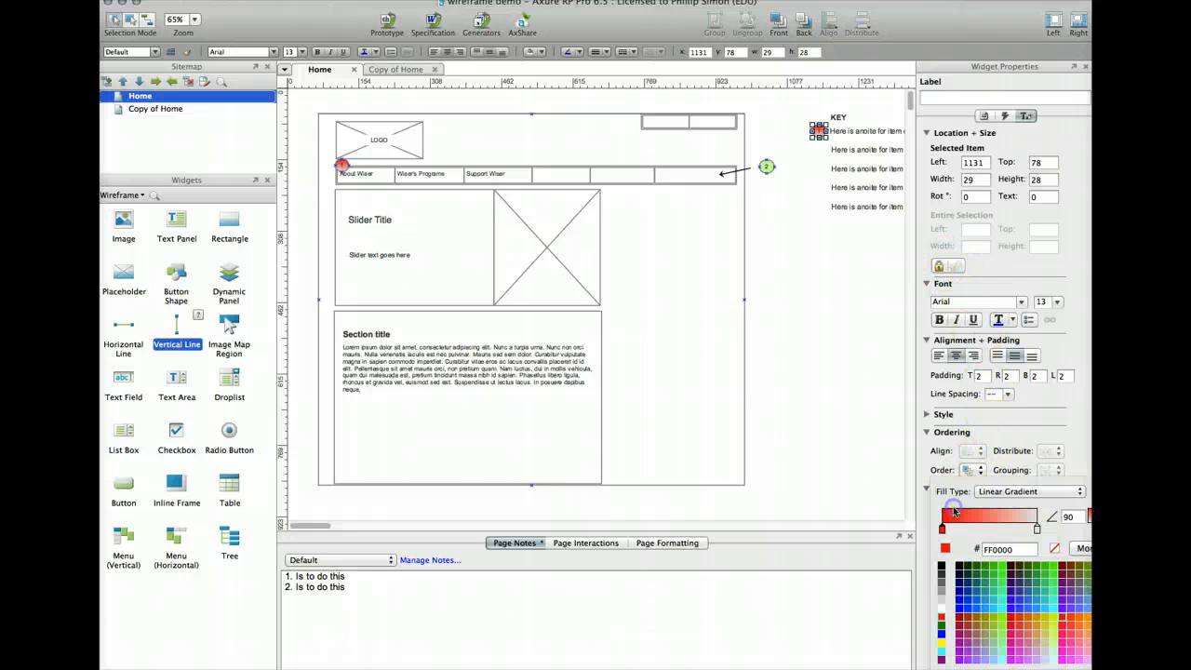
click(1054, 549)
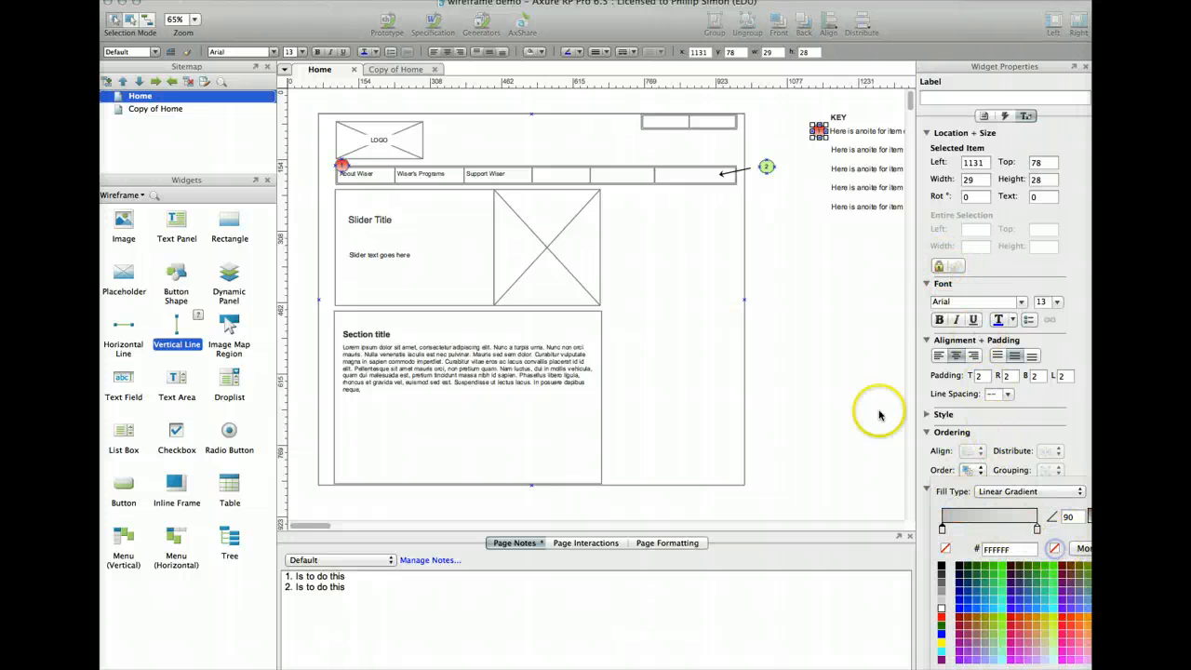
click(831, 371)
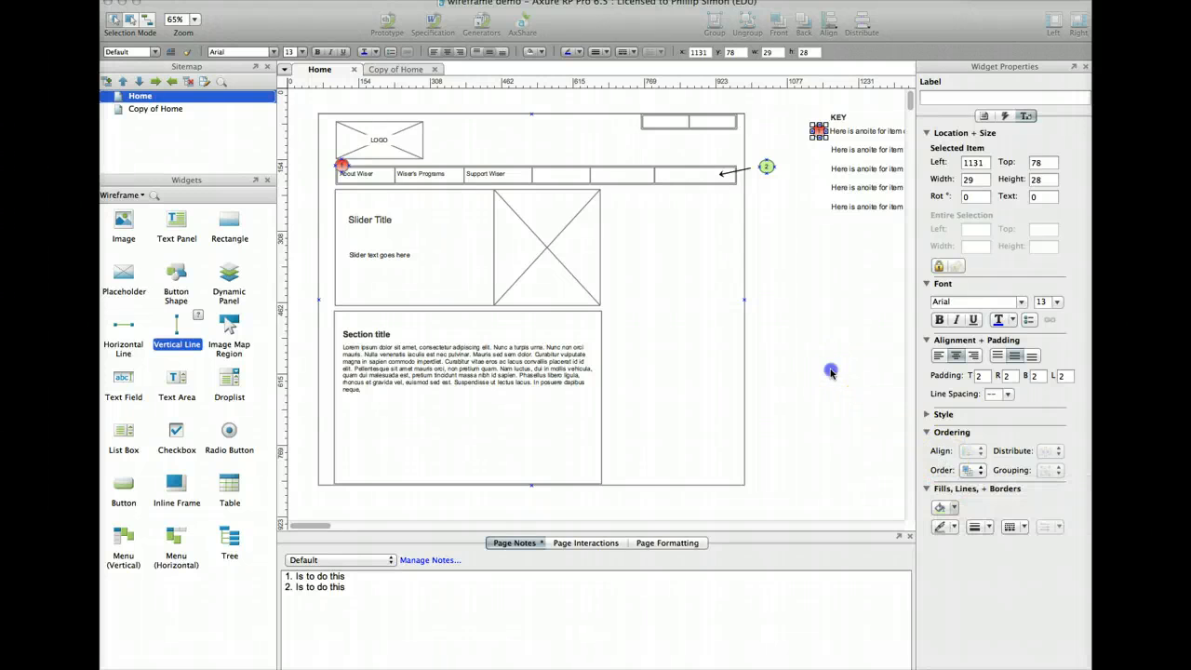
click(344, 166)
click(787, 191)
Scatter the second to fifth KEY notes so their left edges and vertical spacing are uneven
scroll(797, 173, right, 3)
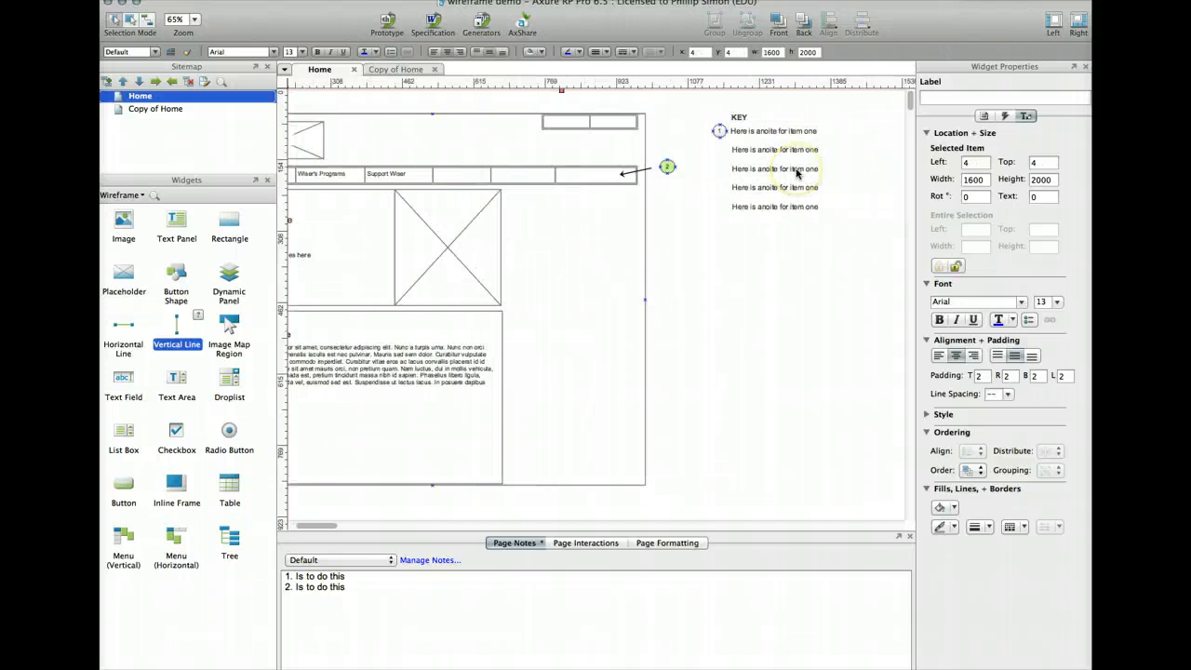
click(757, 131)
drag(775, 149, 814, 195)
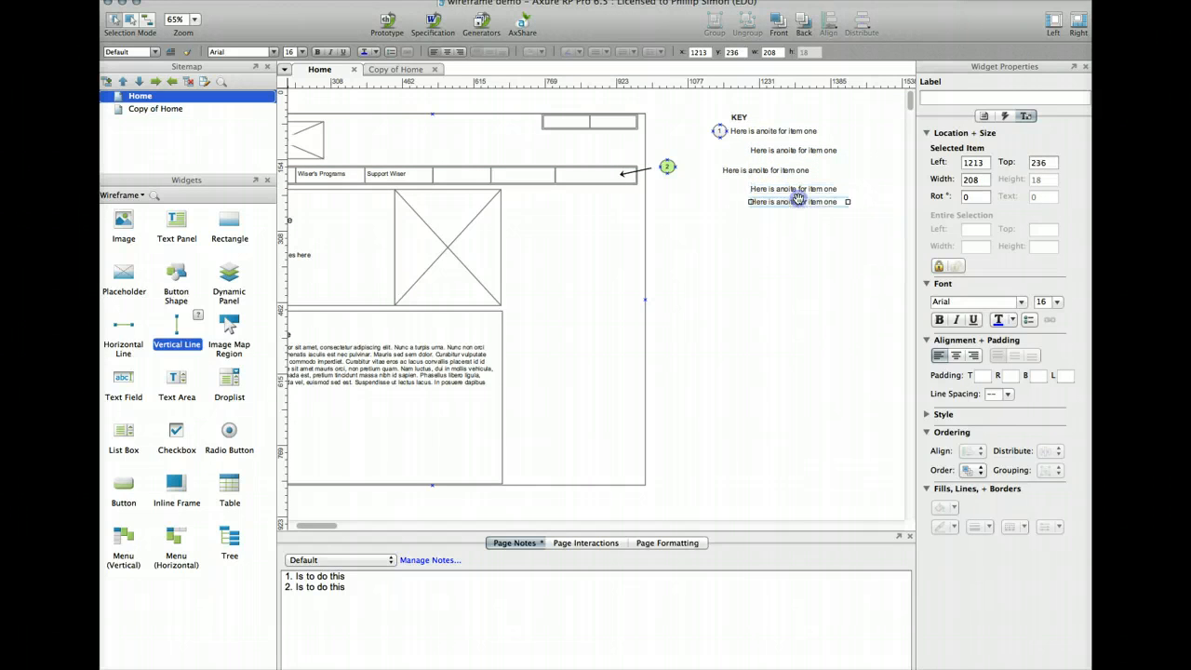
Select the KEY heading with its five notes and align them all left
click(834, 123)
drag(834, 123, 718, 222)
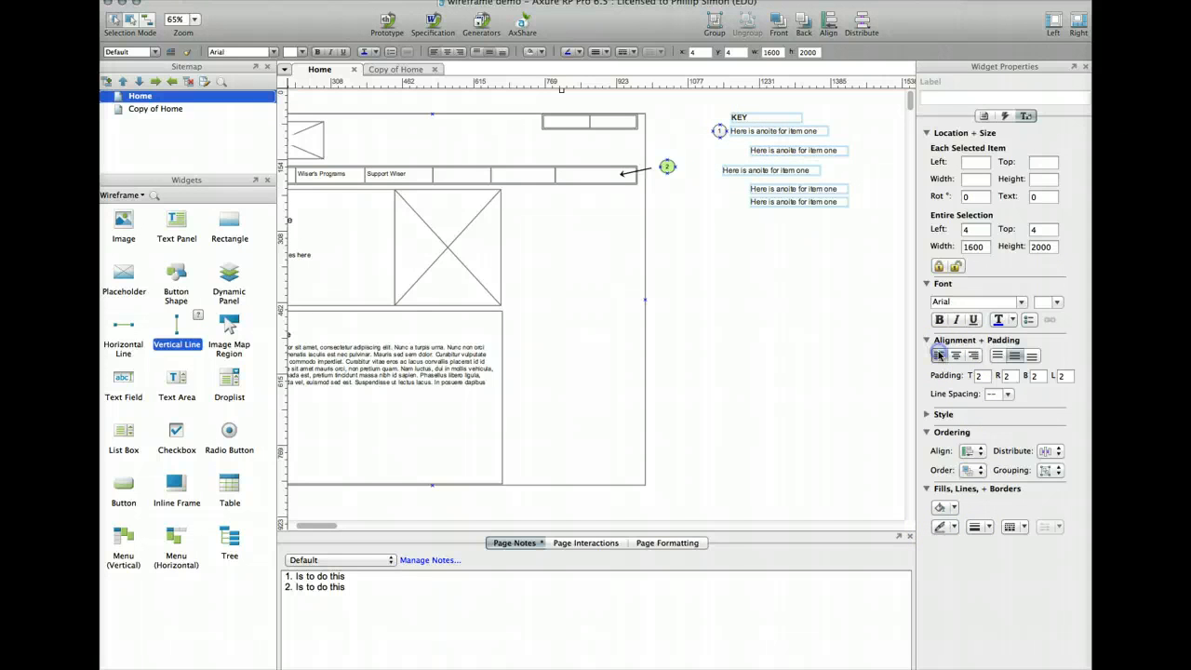
right_click(805, 188)
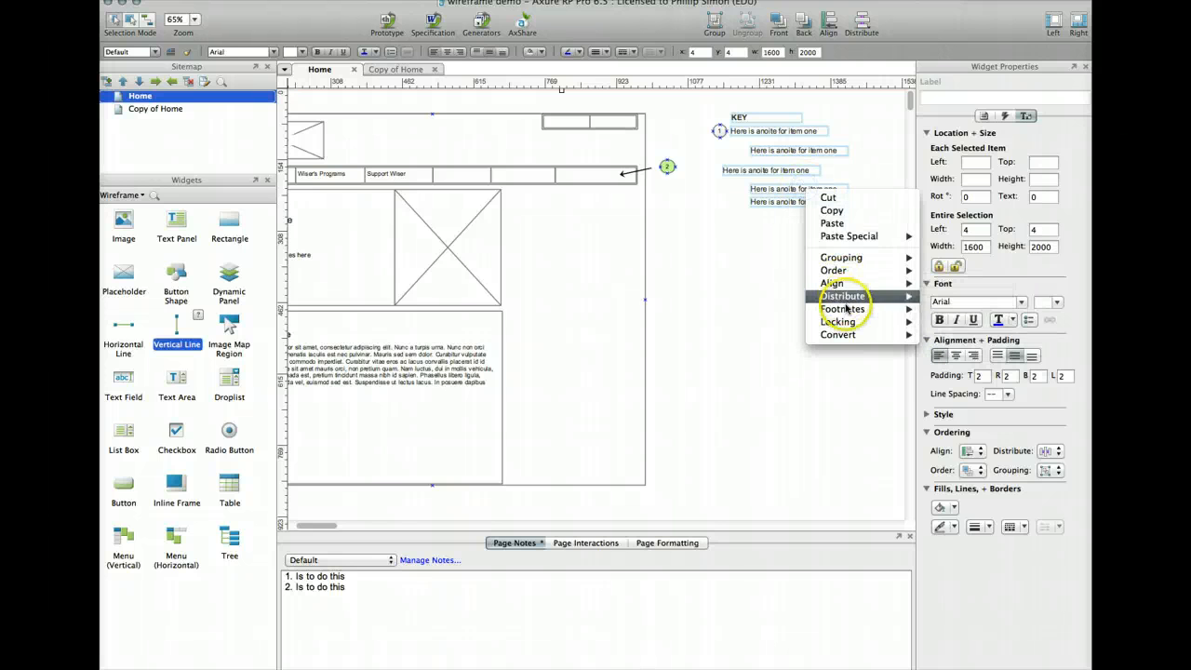
mouse_move(843, 273)
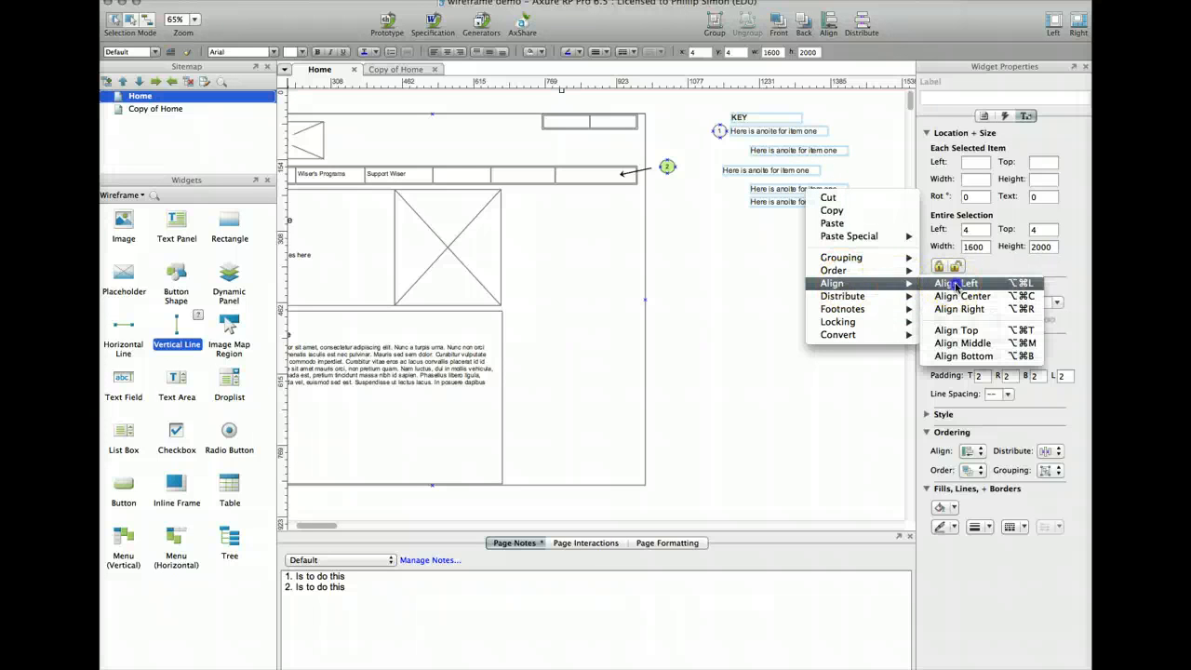
click(938, 270)
Distribute the KEY heading and notes vertically and move them clear of marker 1, to about 1184, 78
right_click(798, 201)
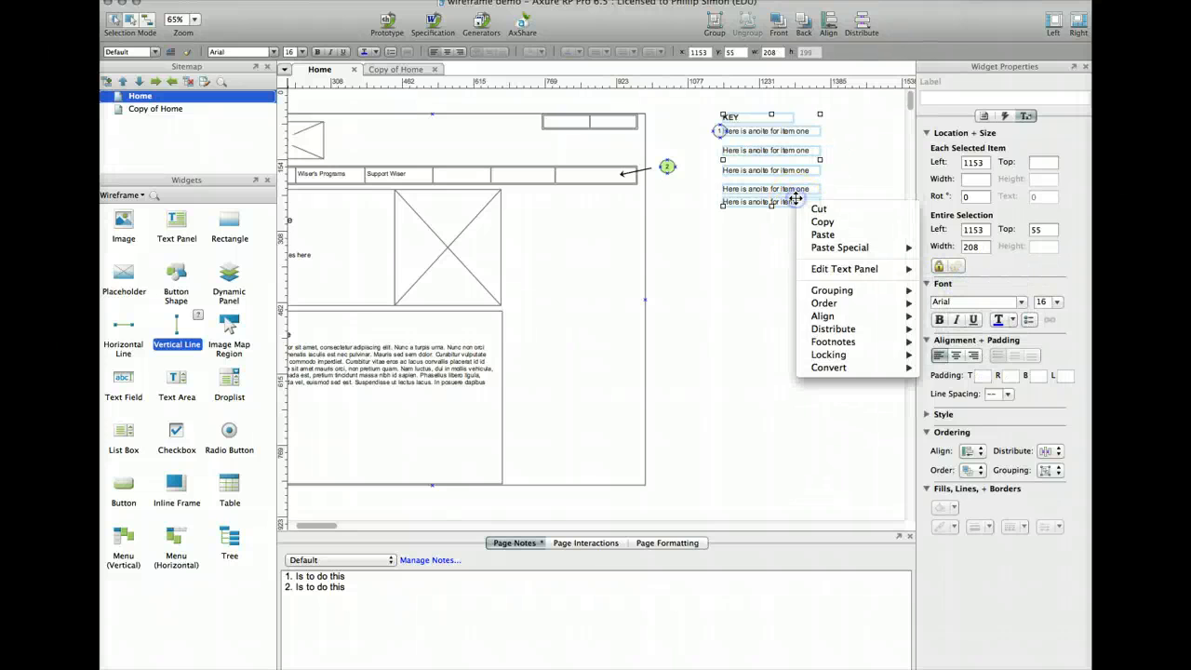
mouse_move(845, 332)
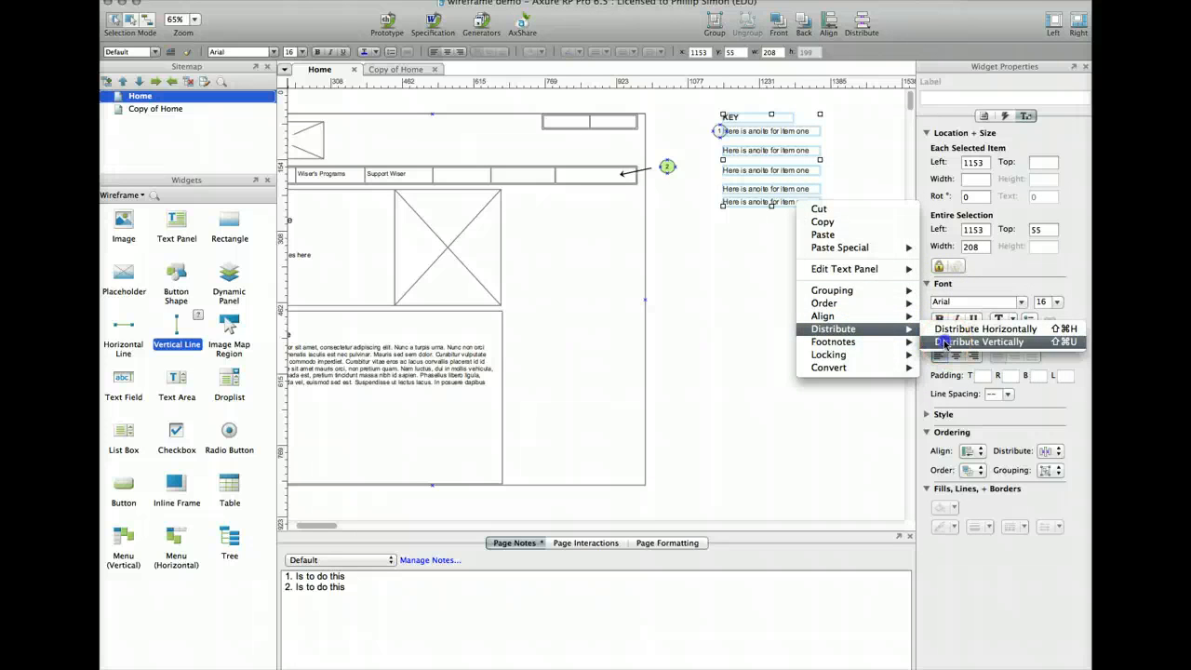
click(947, 342)
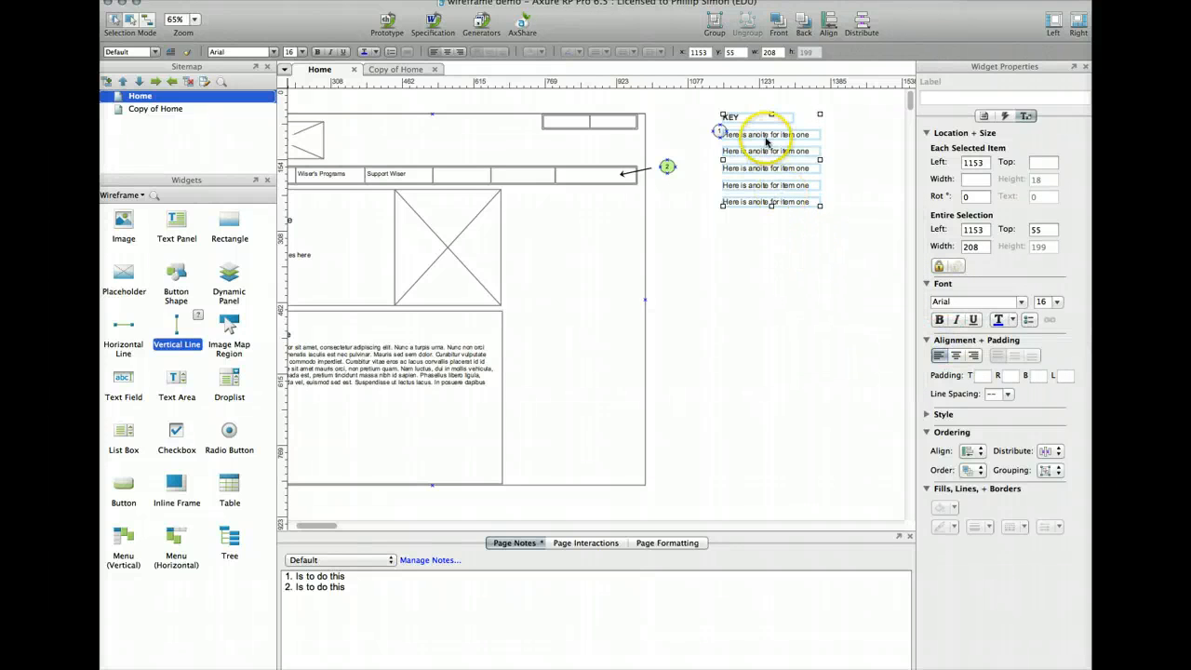
drag(764, 137, 787, 157)
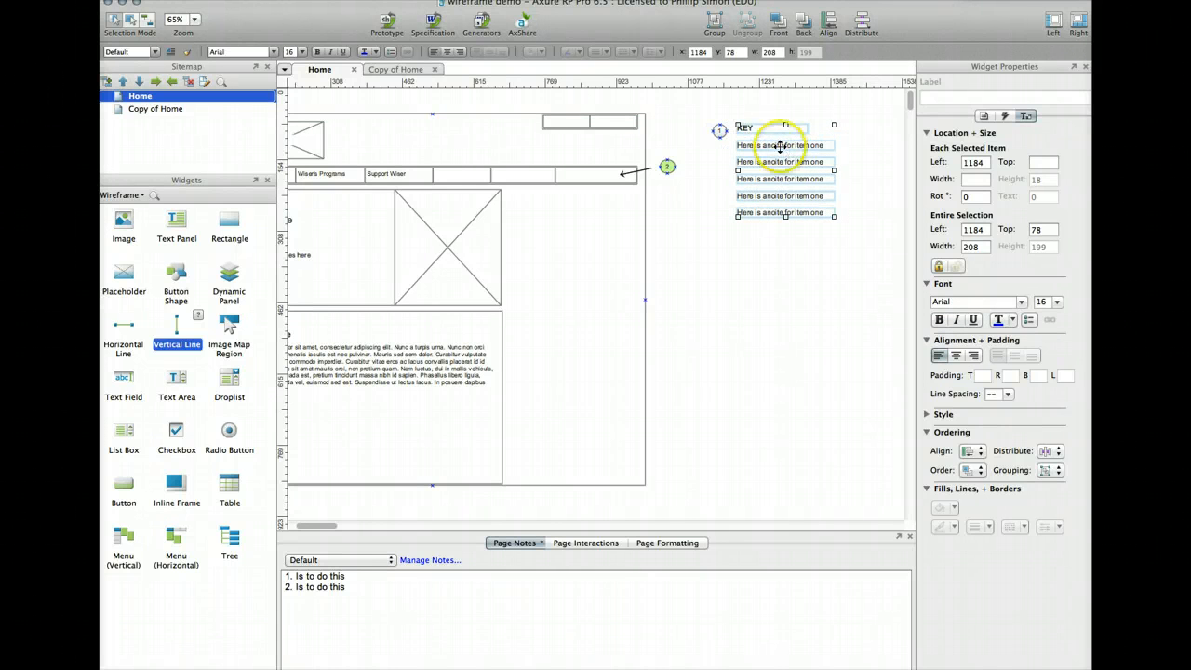
Group marker 1 together with the KEY heading and its notes
shift+click(718, 130)
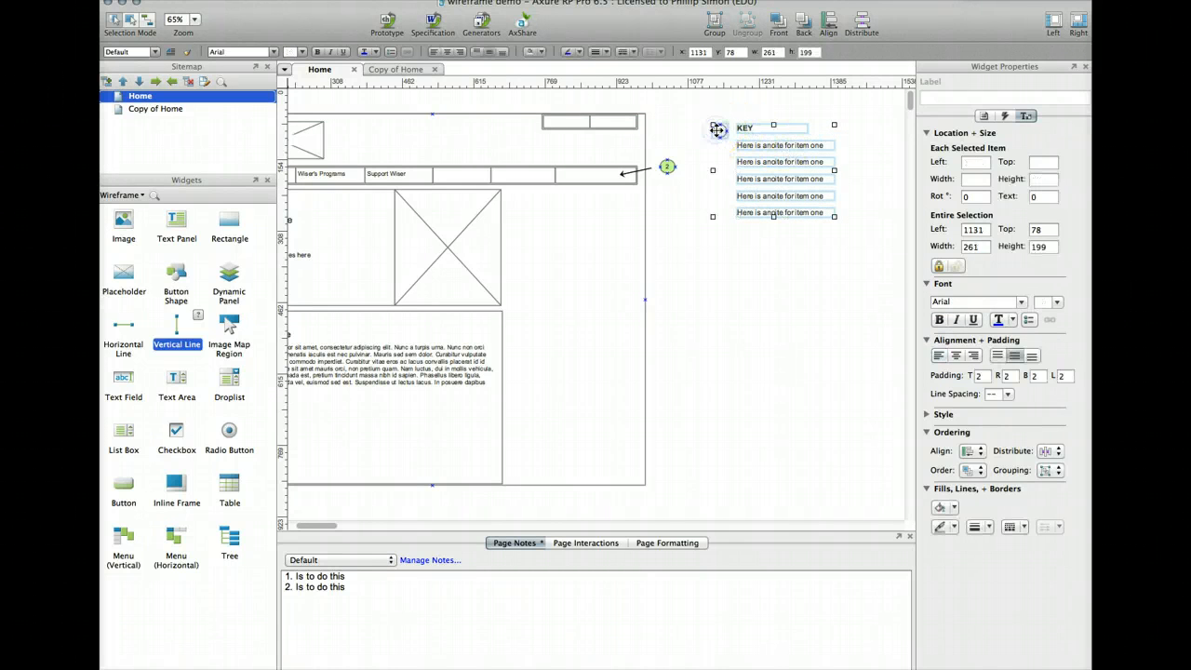
right_click(801, 142)
mouse_move(847, 212)
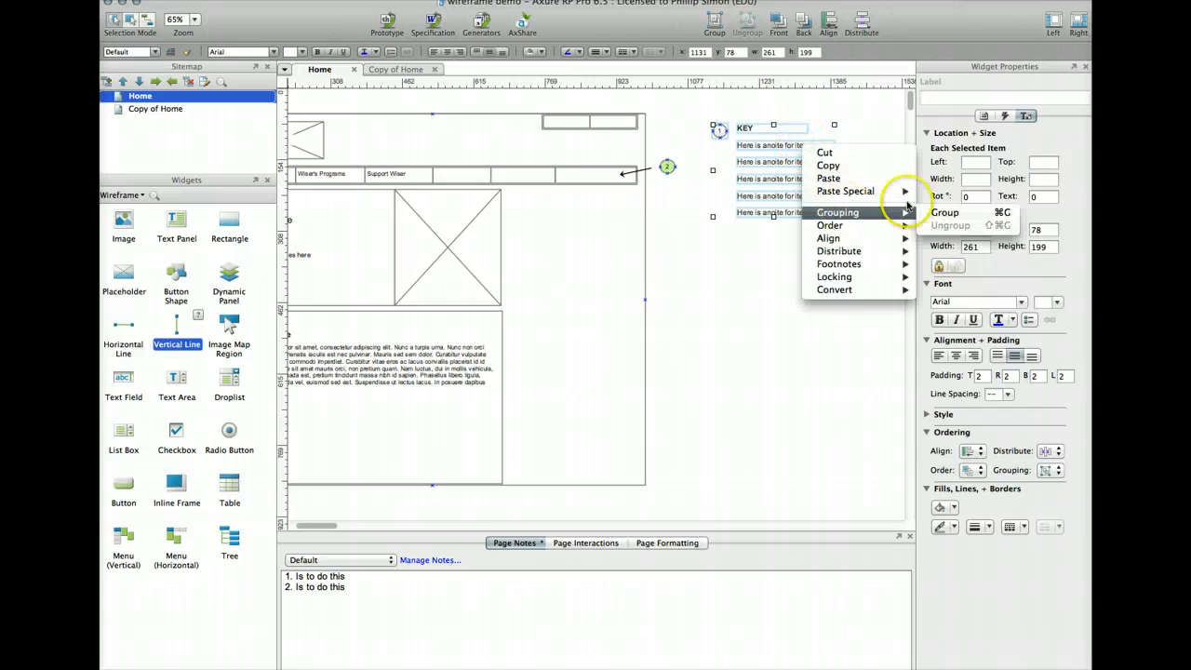
click(940, 214)
click(808, 245)
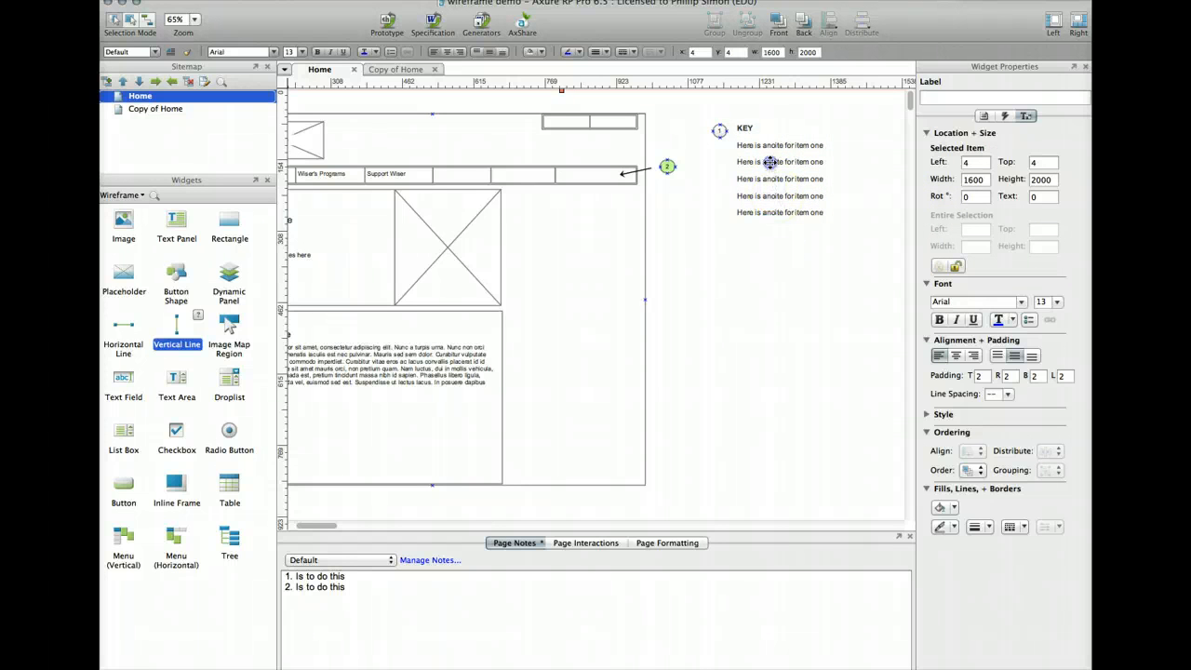
Move the grouped KEY block beside the page frame's upper edge, at about 1106, 55
click(769, 162)
drag(767, 145, 756, 235)
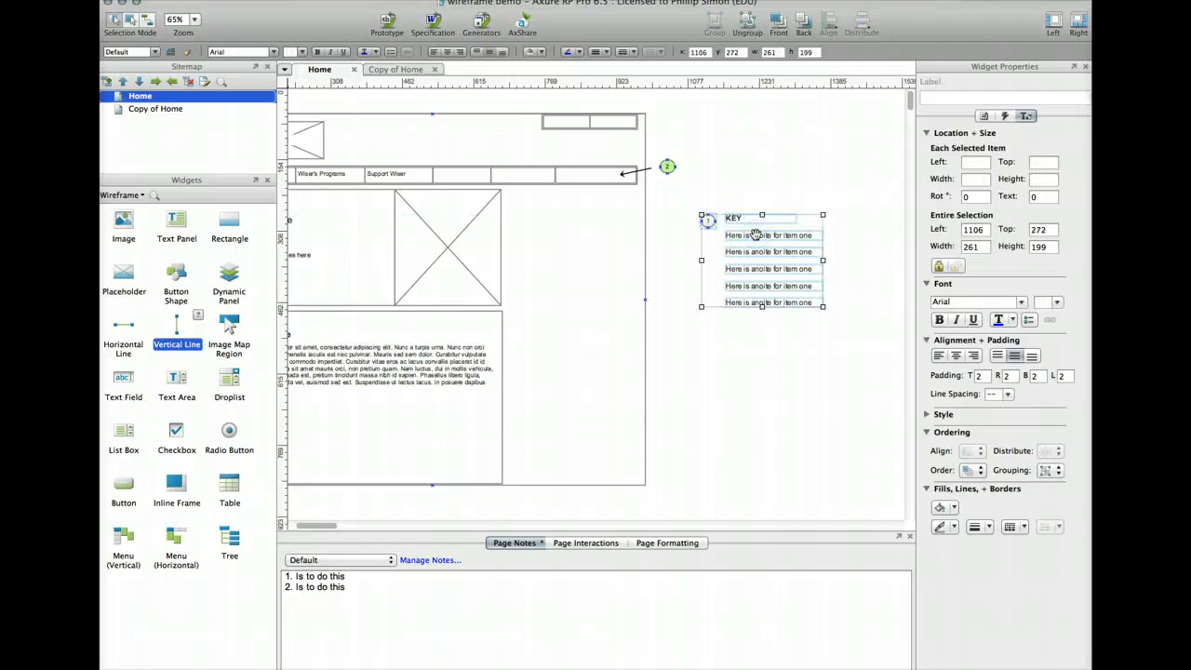
drag(780, 179, 806, 127)
scroll(843, 313, right, 3)
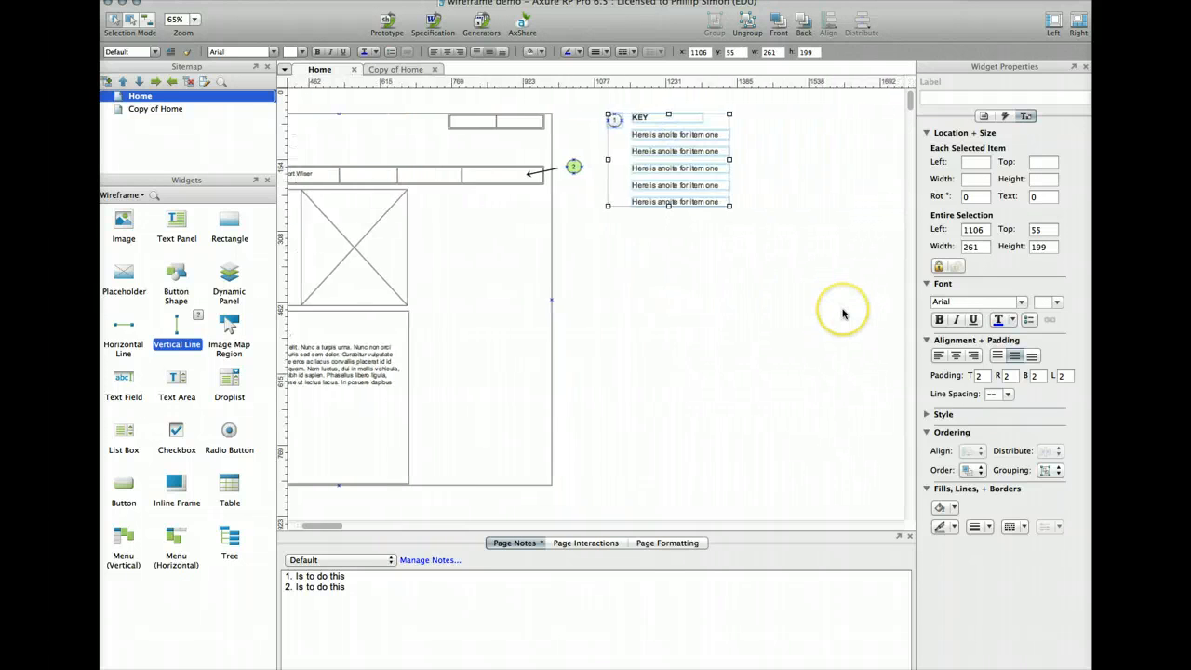
click(843, 311)
click(770, 351)
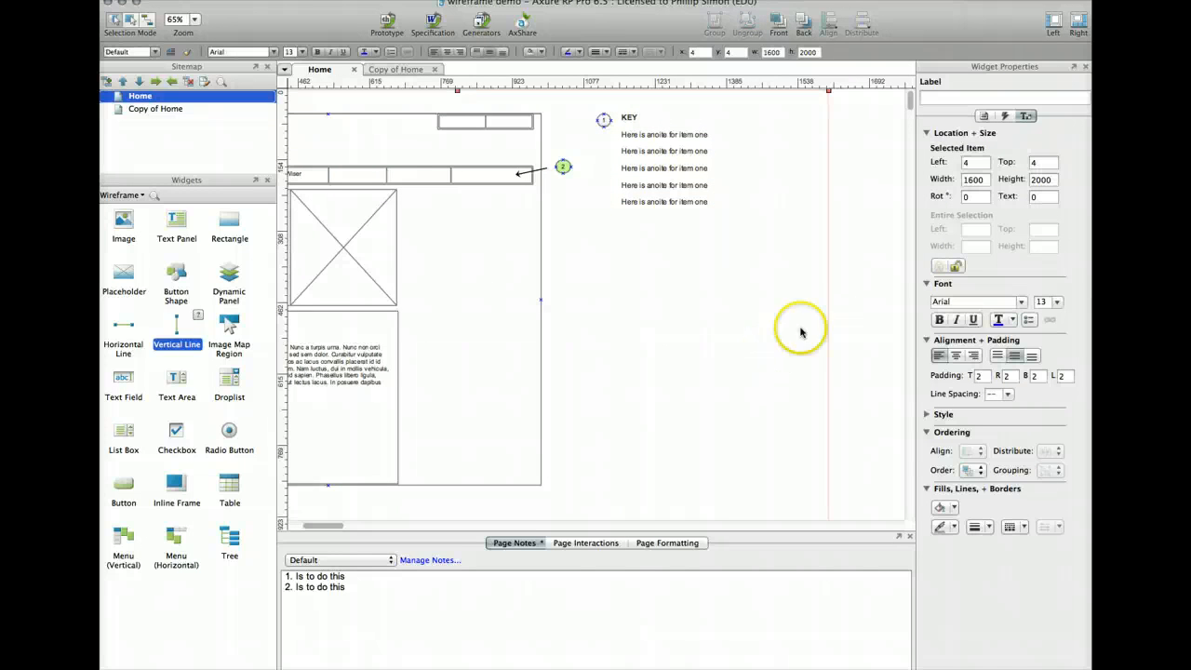
click(988, 525)
click(986, 552)
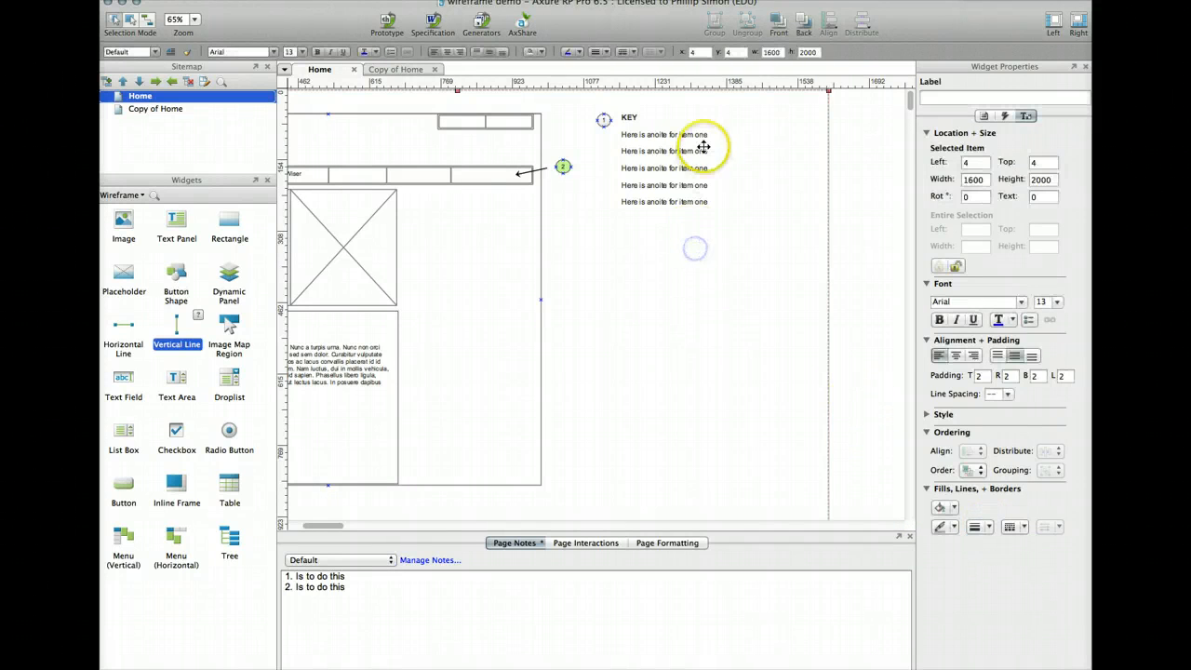
Set the font size of the grouped KEY block to 20 and widen the block so each note fits on one line
click(666, 134)
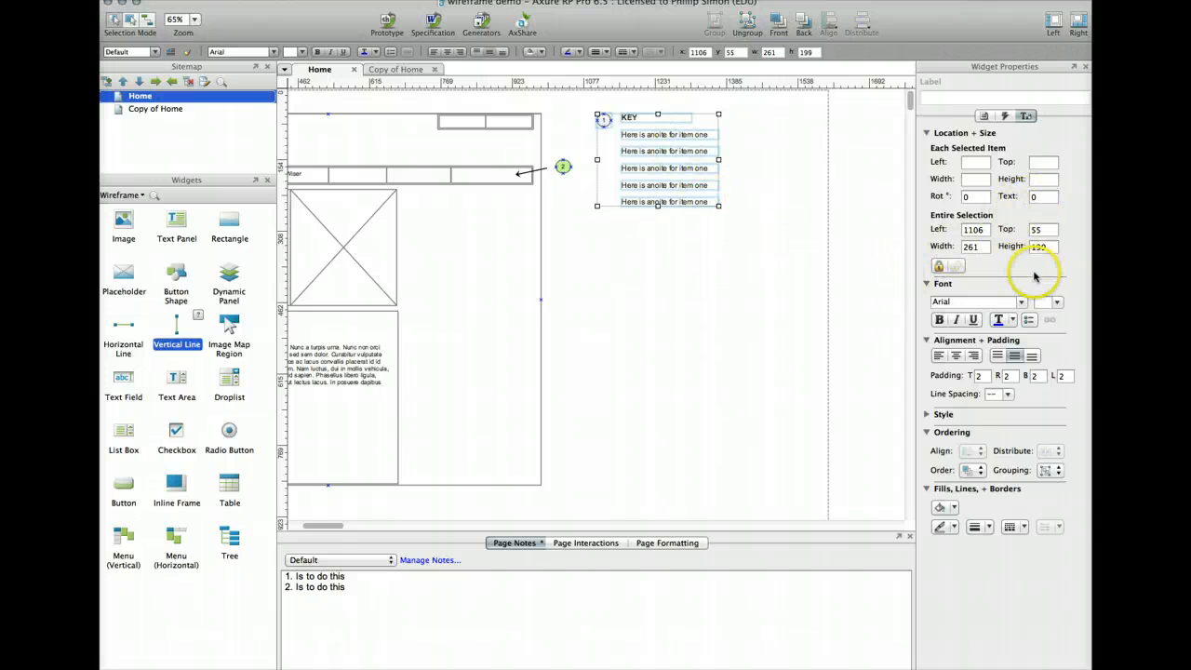
click(1057, 303)
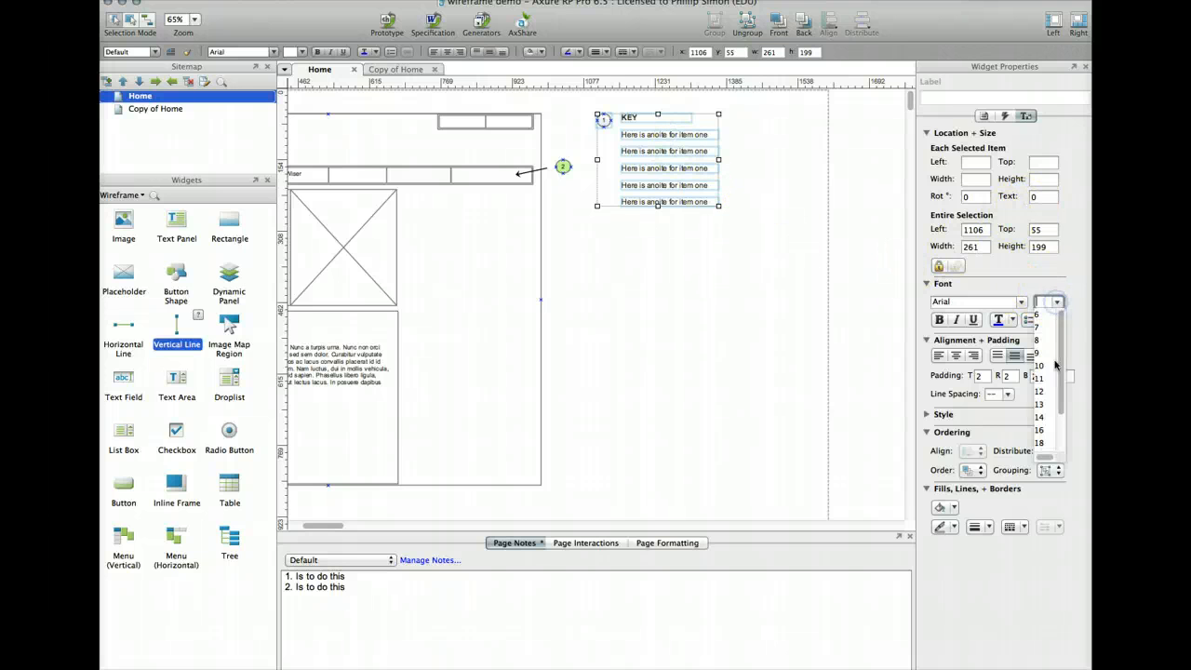
click(1053, 433)
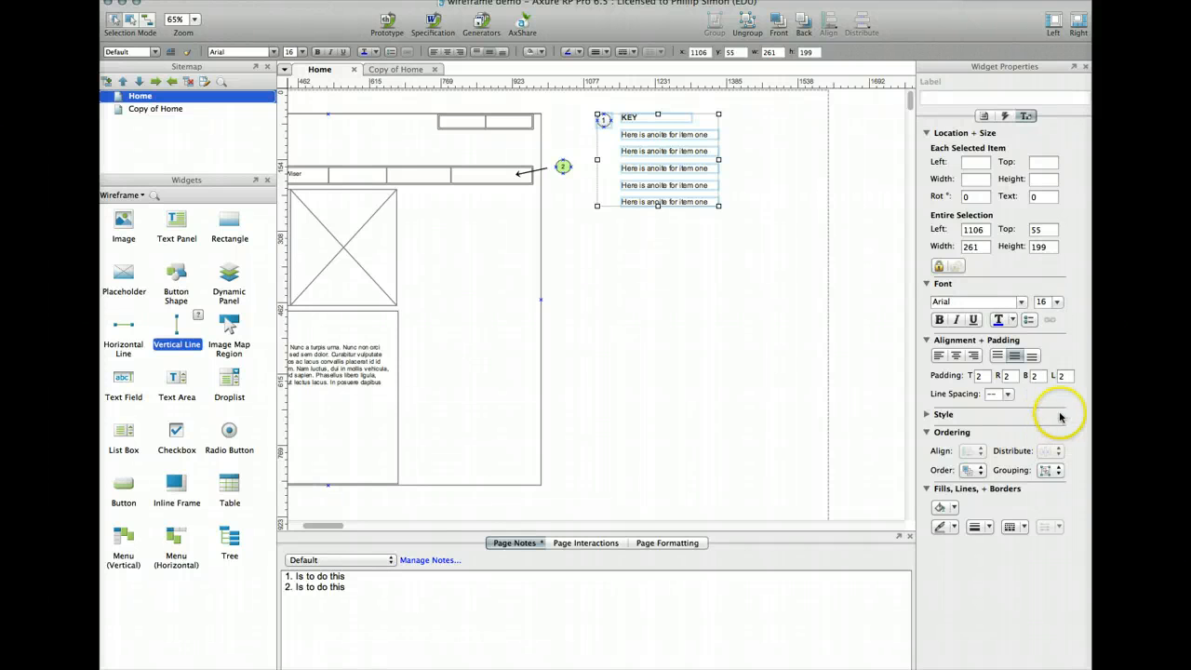
click(1058, 303)
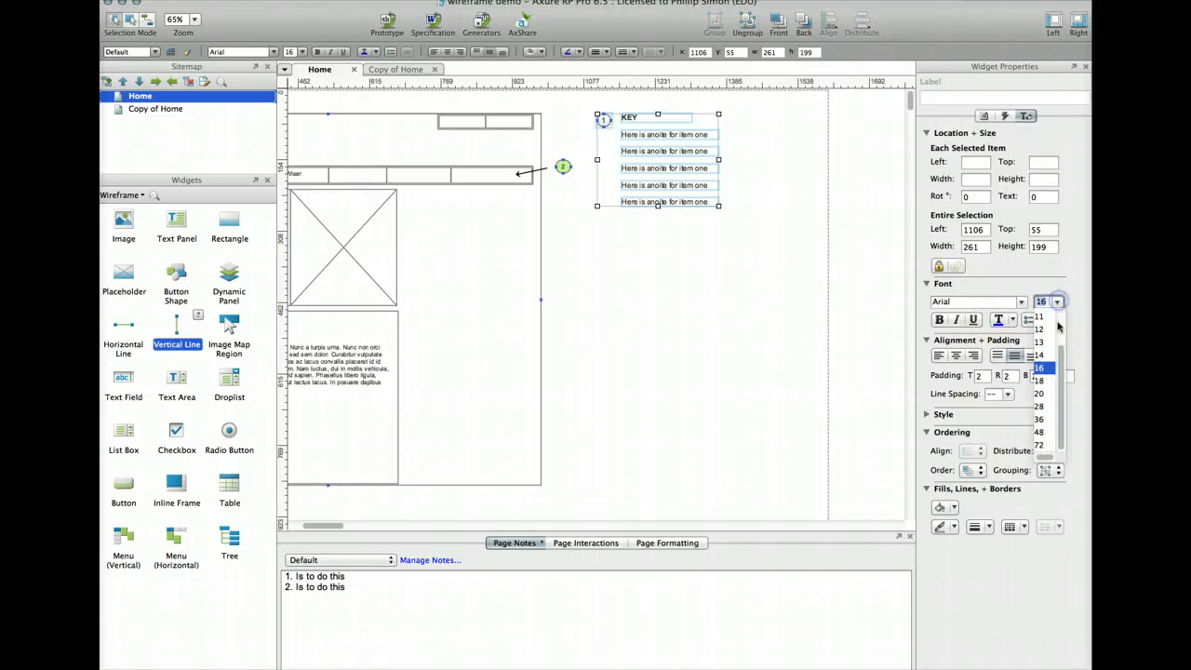
click(1041, 393)
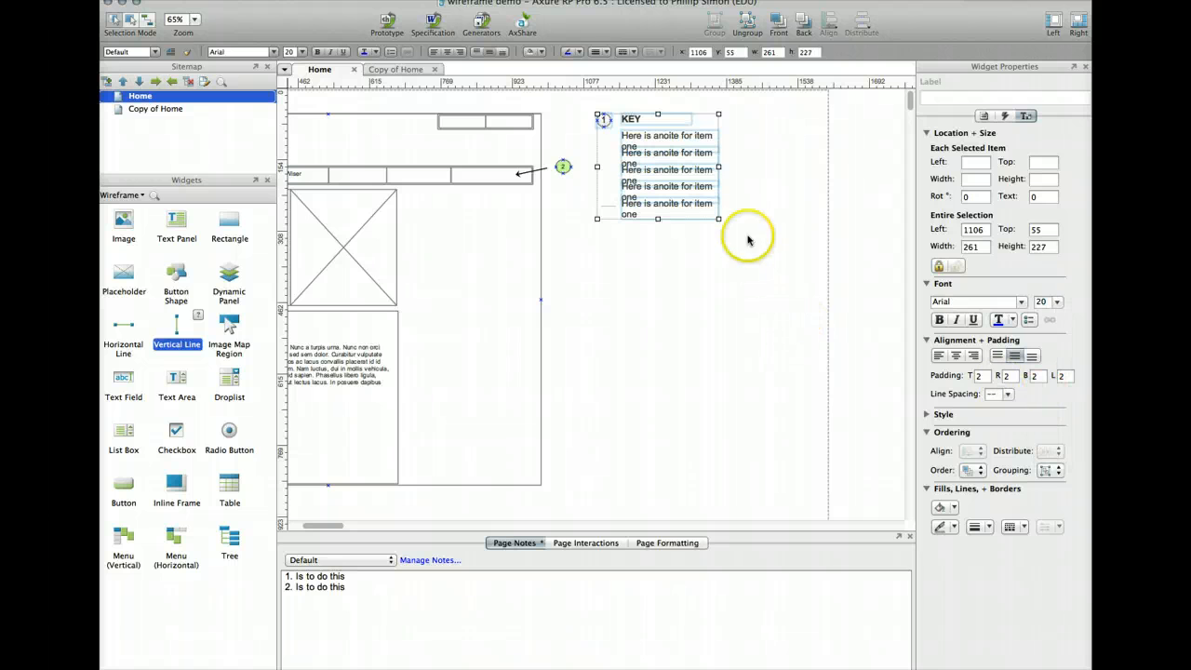
drag(719, 168, 773, 163)
click(736, 241)
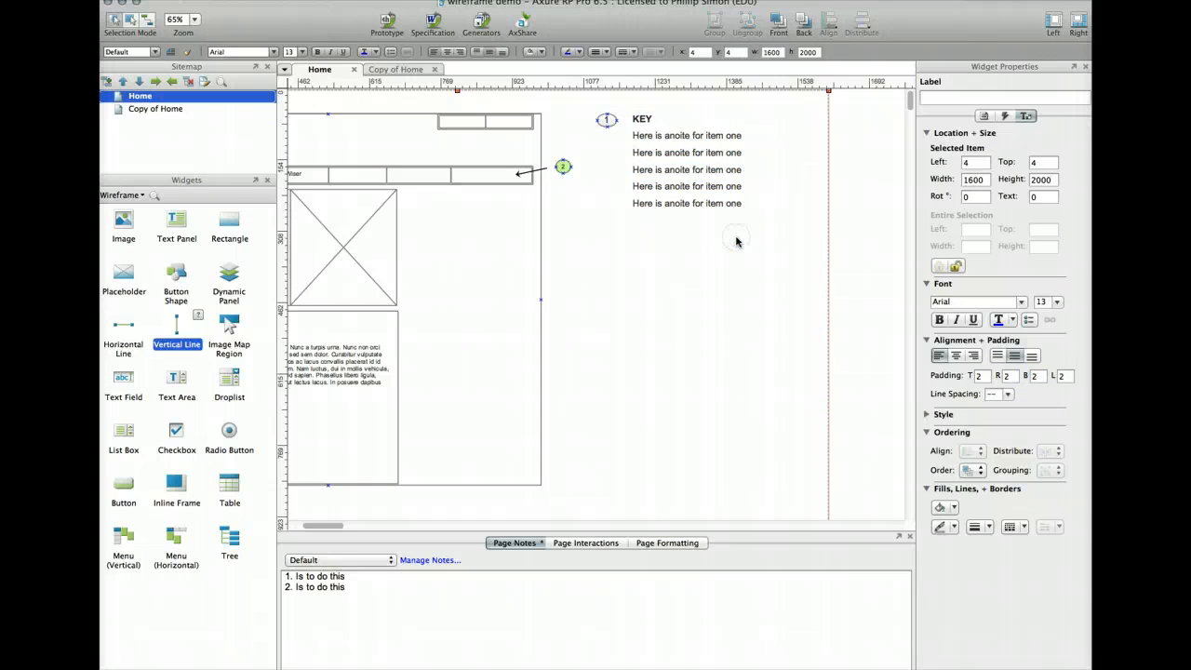
Unlock the location and size of the large page frame around the wireframe
scroll(736, 241, left, 10)
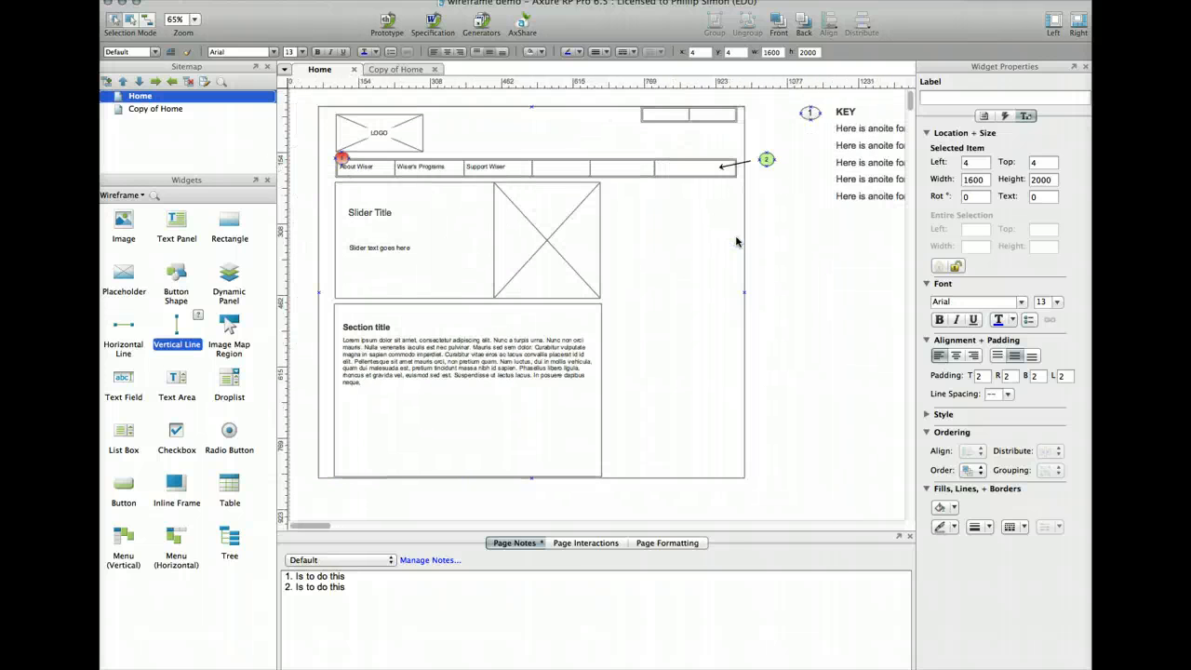
scroll(736, 241, up, 1)
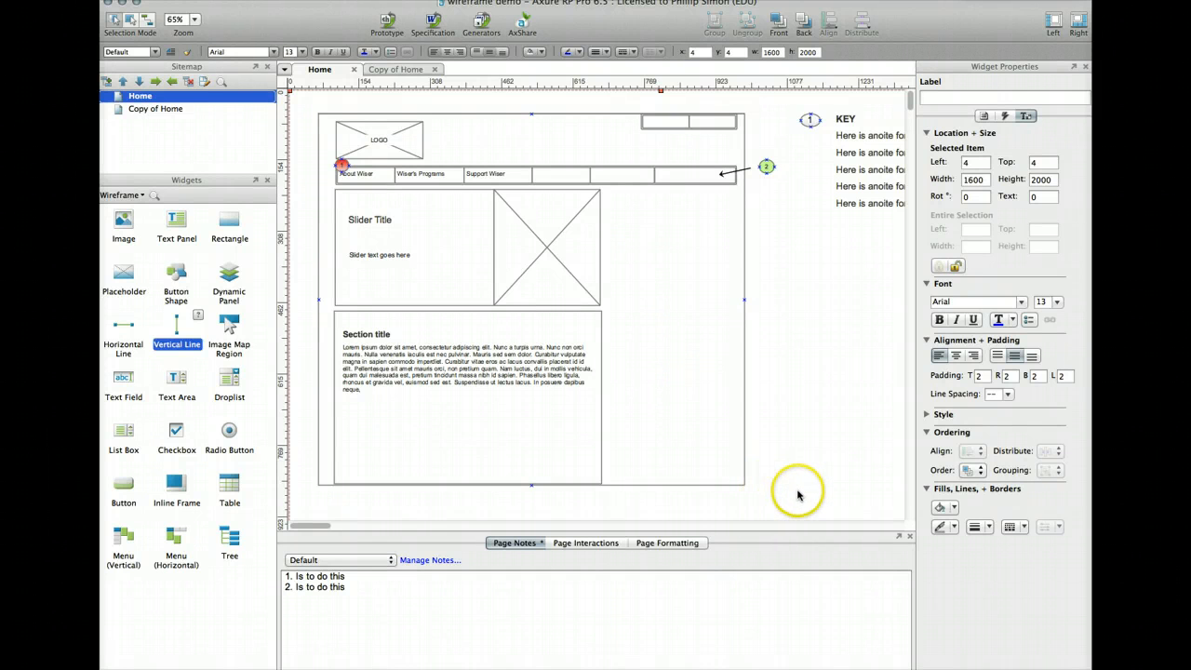
key(super+a)
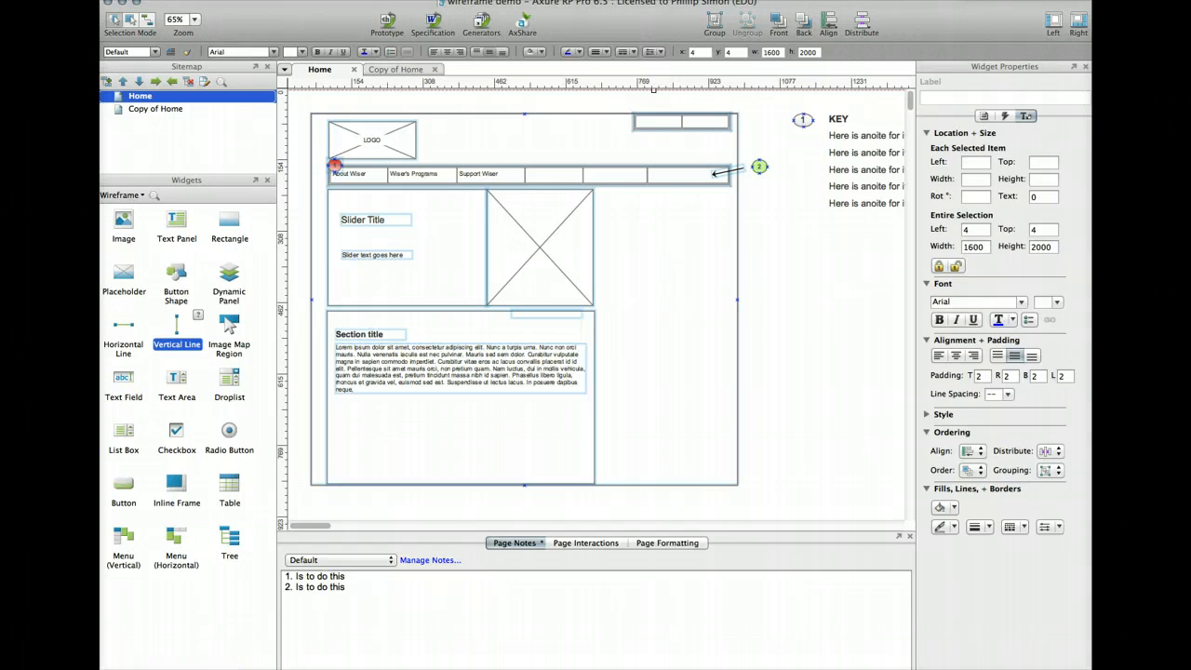
click(731, 401)
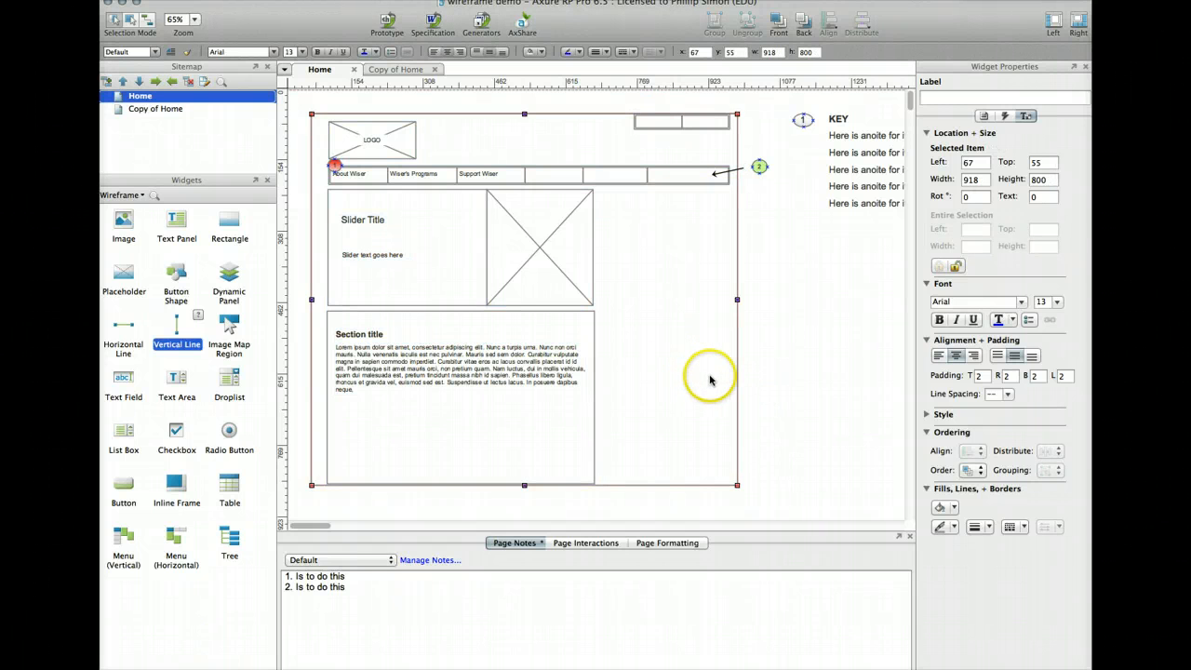
right_click(709, 378)
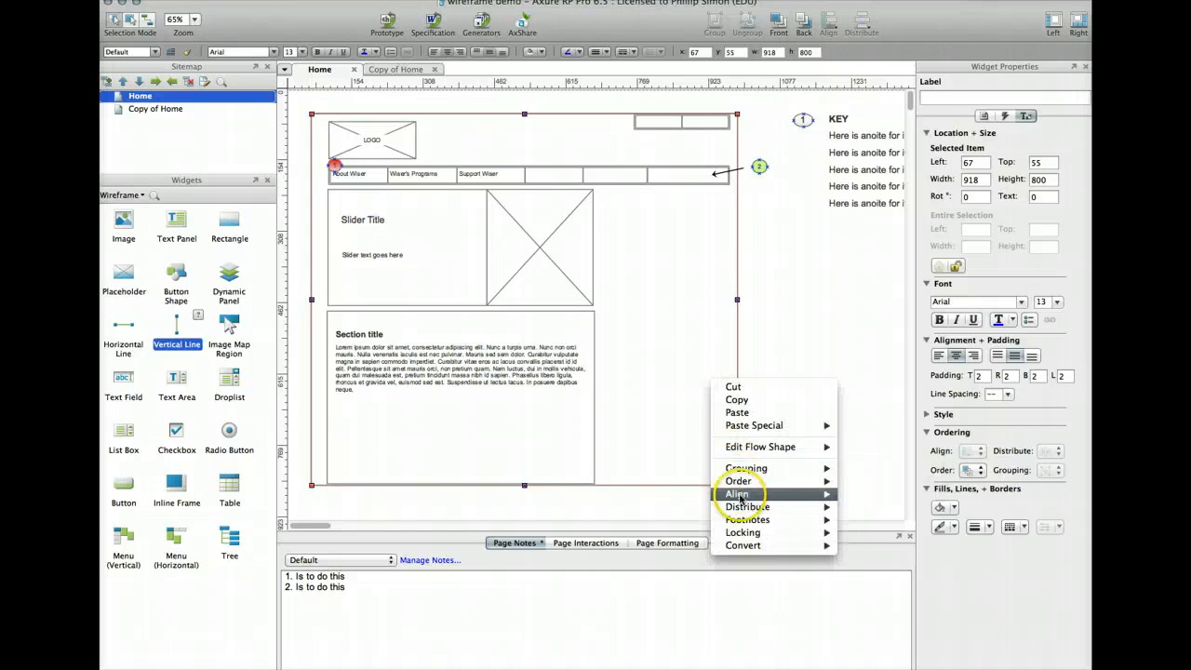
mouse_move(740, 533)
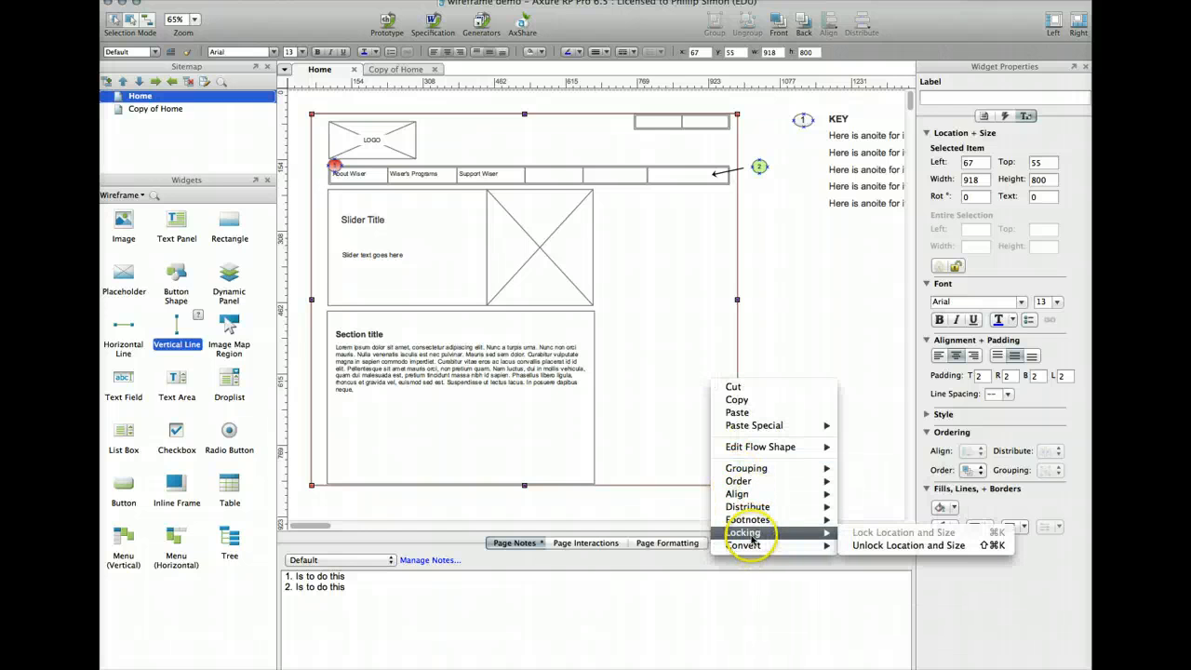
click(864, 546)
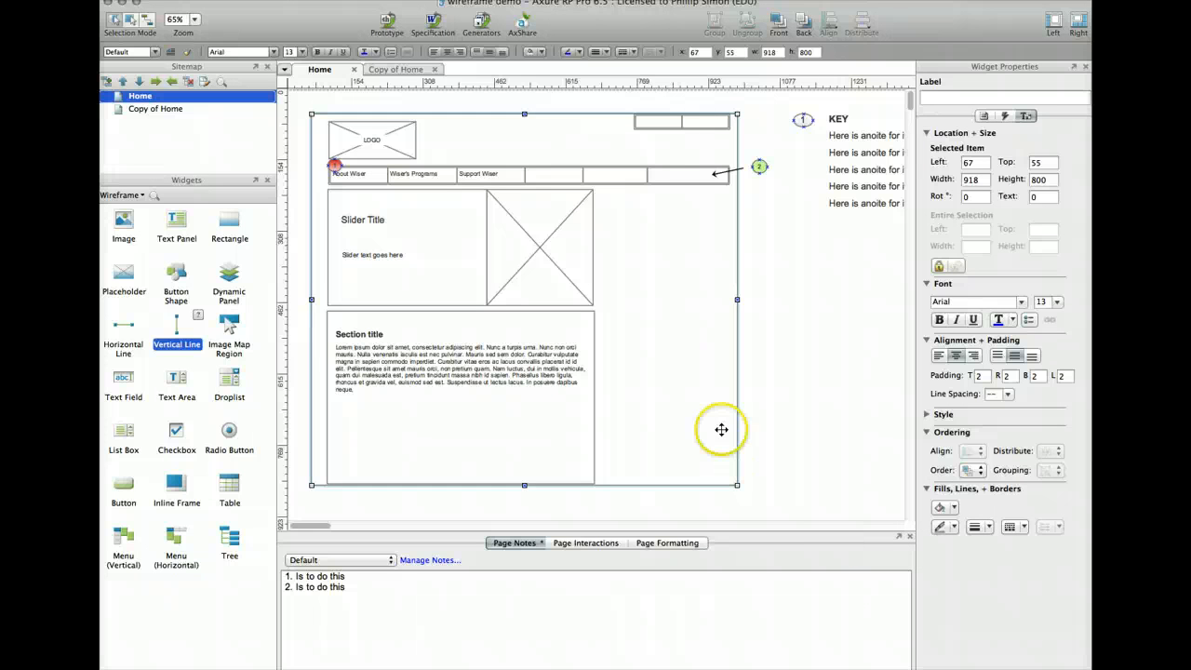
Select the page frame with all its contents and marker 2, and group them
click(765, 441)
drag(765, 491, 295, 100)
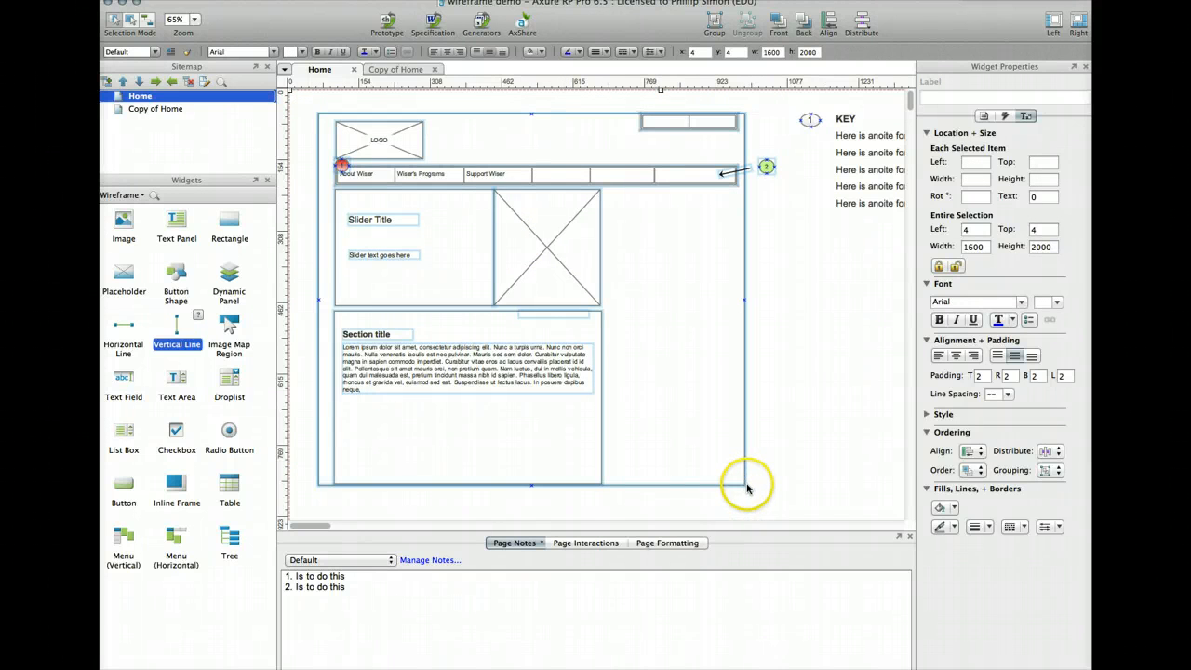
drag(781, 501, 308, 100)
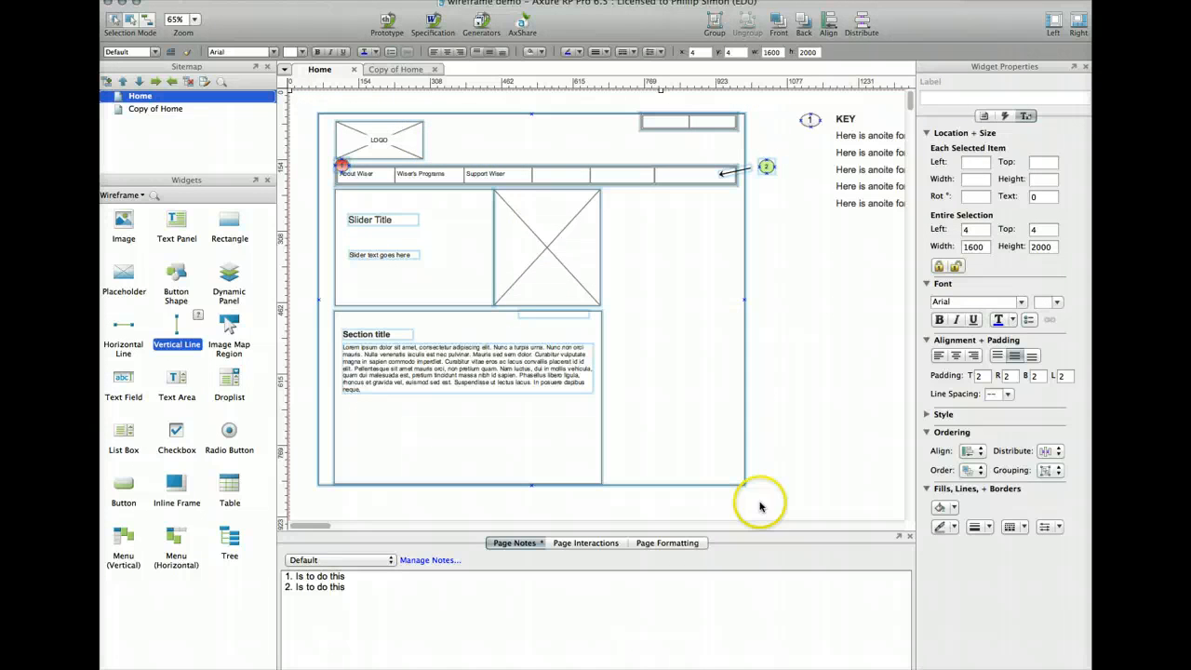
right_click(724, 469)
mouse_move(782, 540)
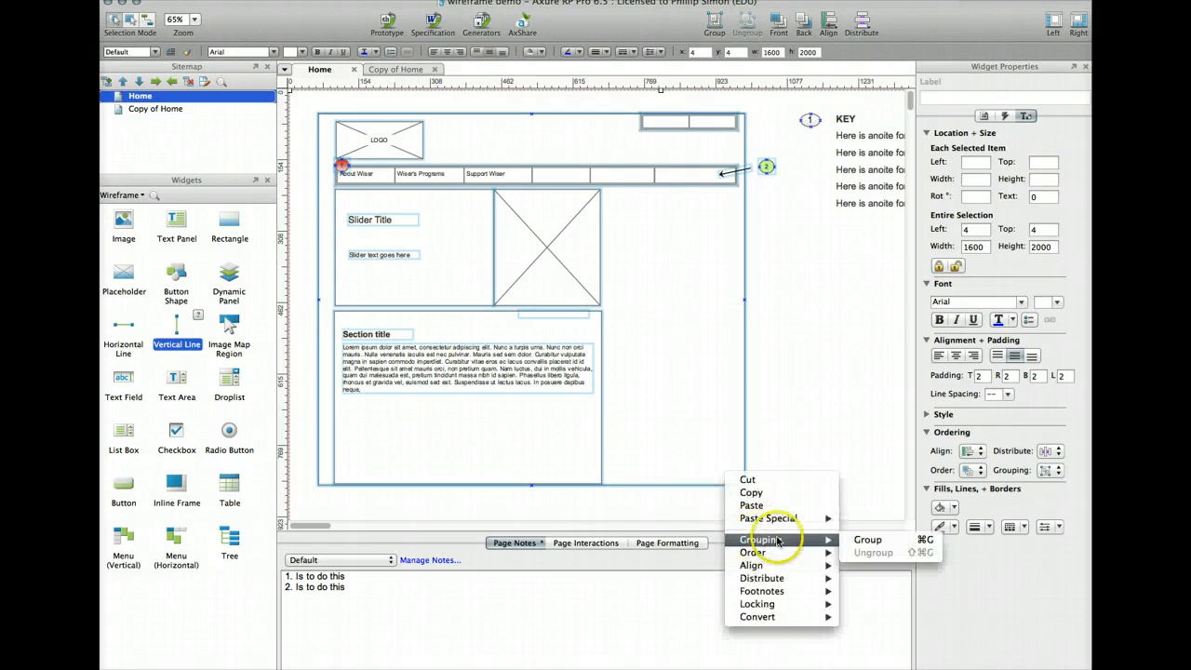
click(884, 540)
Enlarge the grouped wireframe to about 1105 wide by 937 high, keeping its upper-left corner in place
drag(775, 485, 832, 525)
click(815, 423)
scroll(814, 425, up, 2)
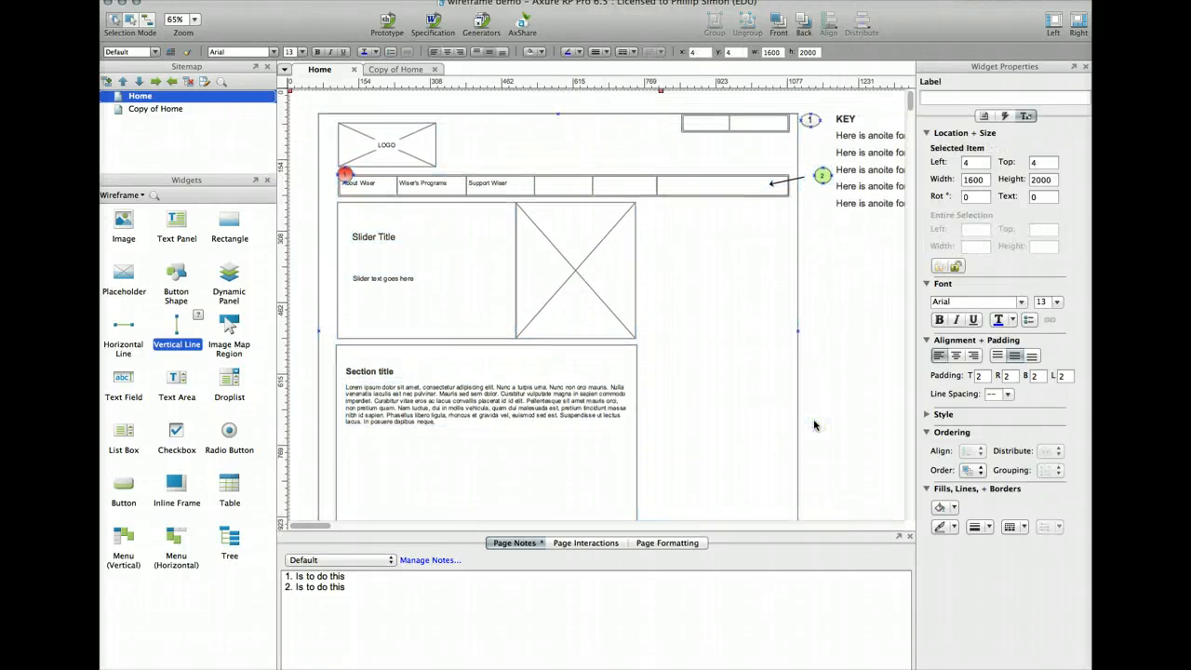
Select the enlarged wireframe group and ungroup it
key(super+a)
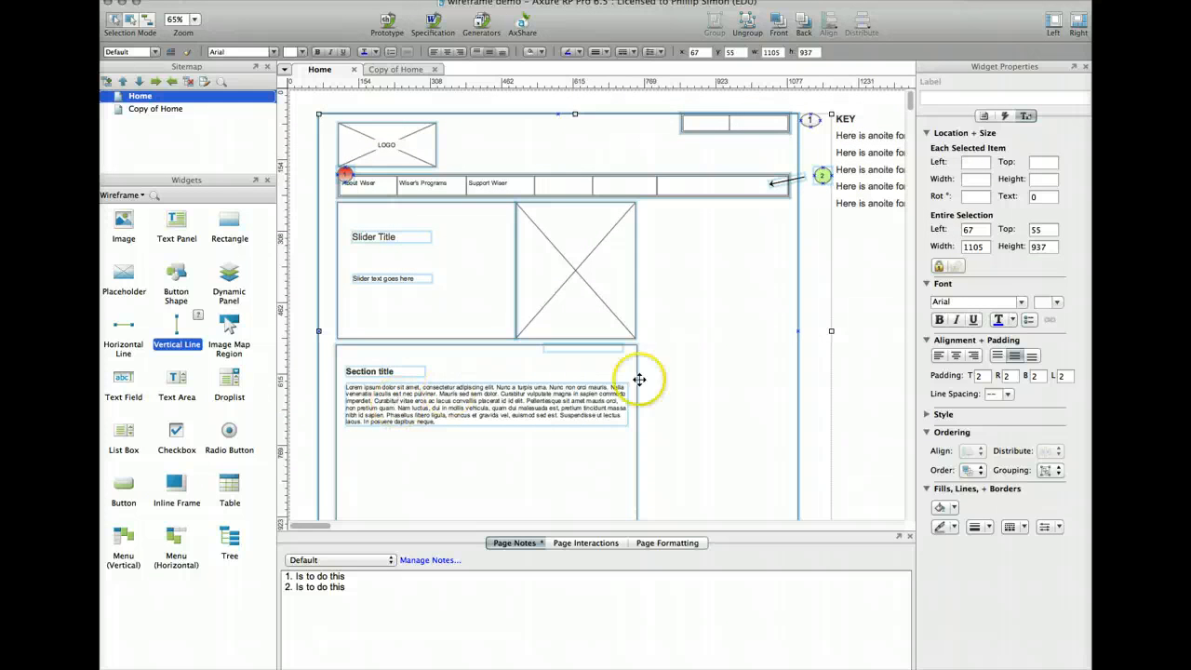
click(840, 369)
click(484, 402)
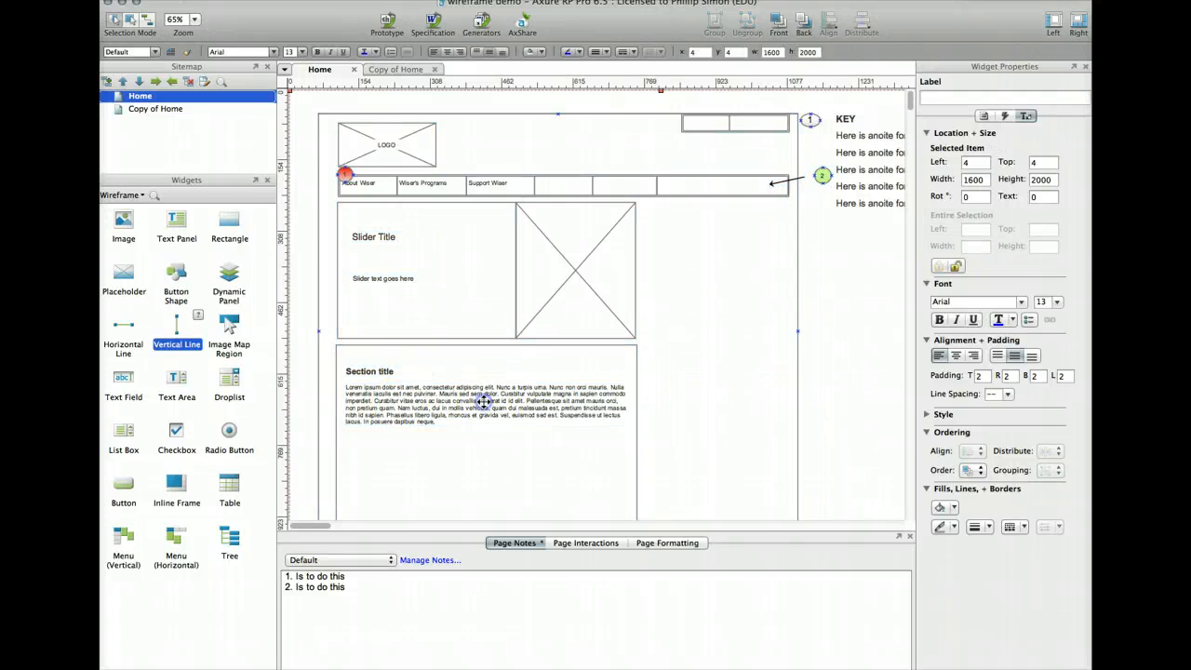
right_click(726, 356)
mouse_move(759, 427)
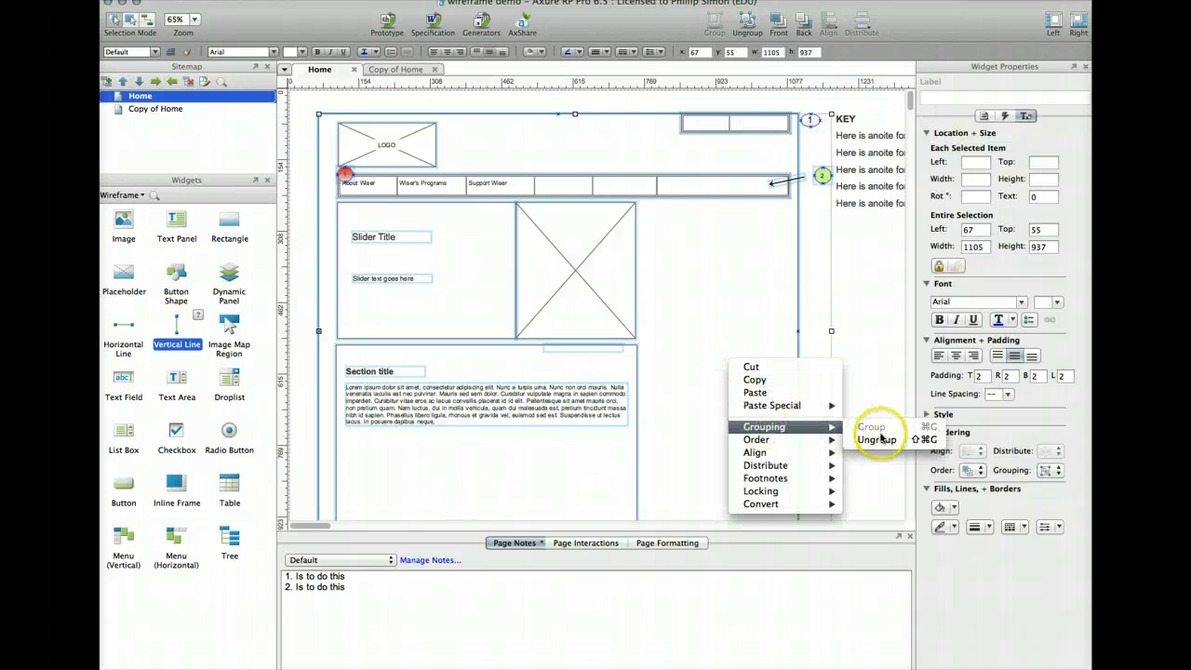
click(877, 439)
click(721, 377)
Set the font size of the Lorem ipsum paragraph under Section title to 16
click(575, 403)
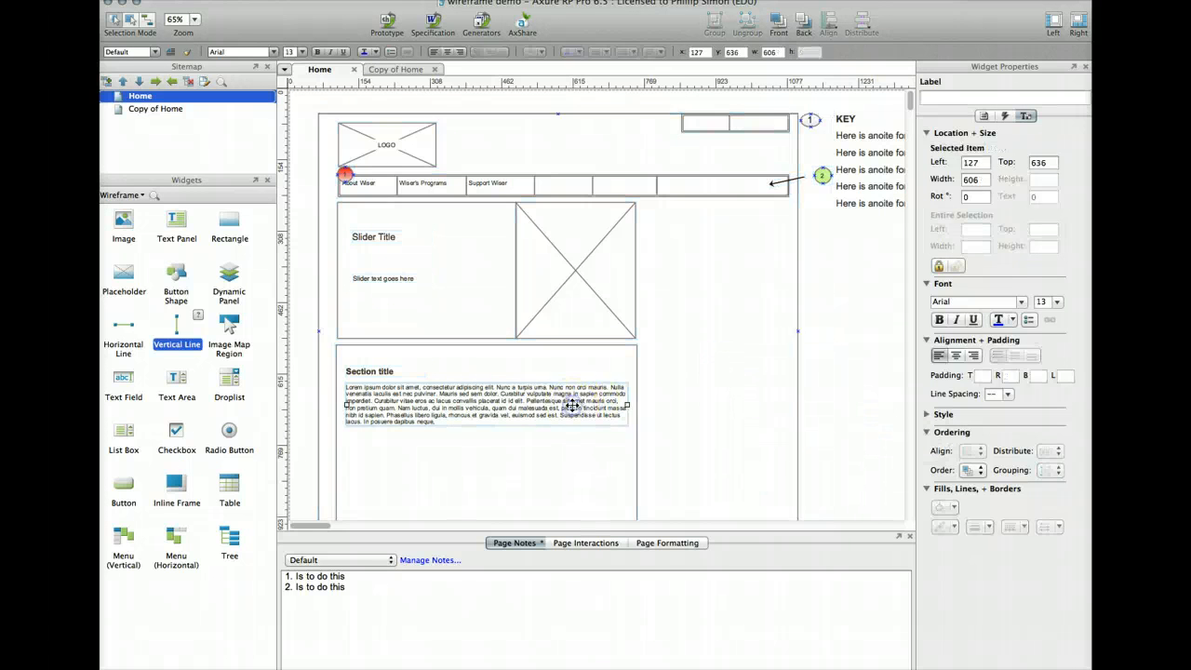
click(1057, 302)
click(1046, 369)
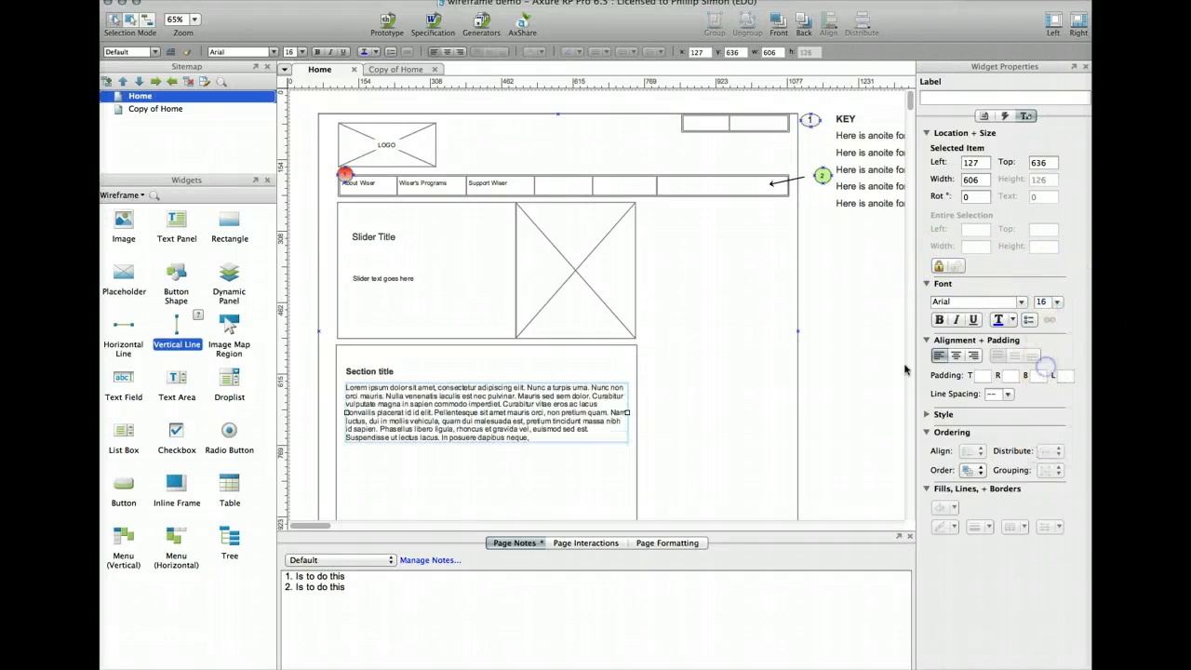
click(764, 393)
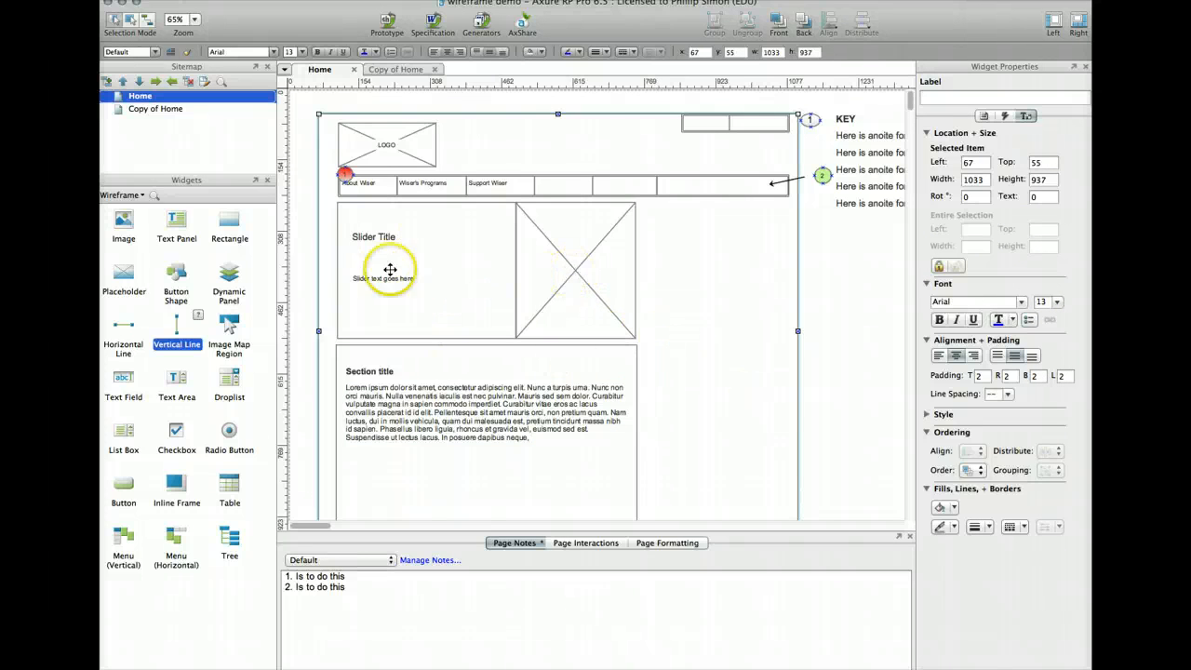
Output the wireframe page as a PDF through the print dialog and open it in Preview
key(super+p)
click(480, 158)
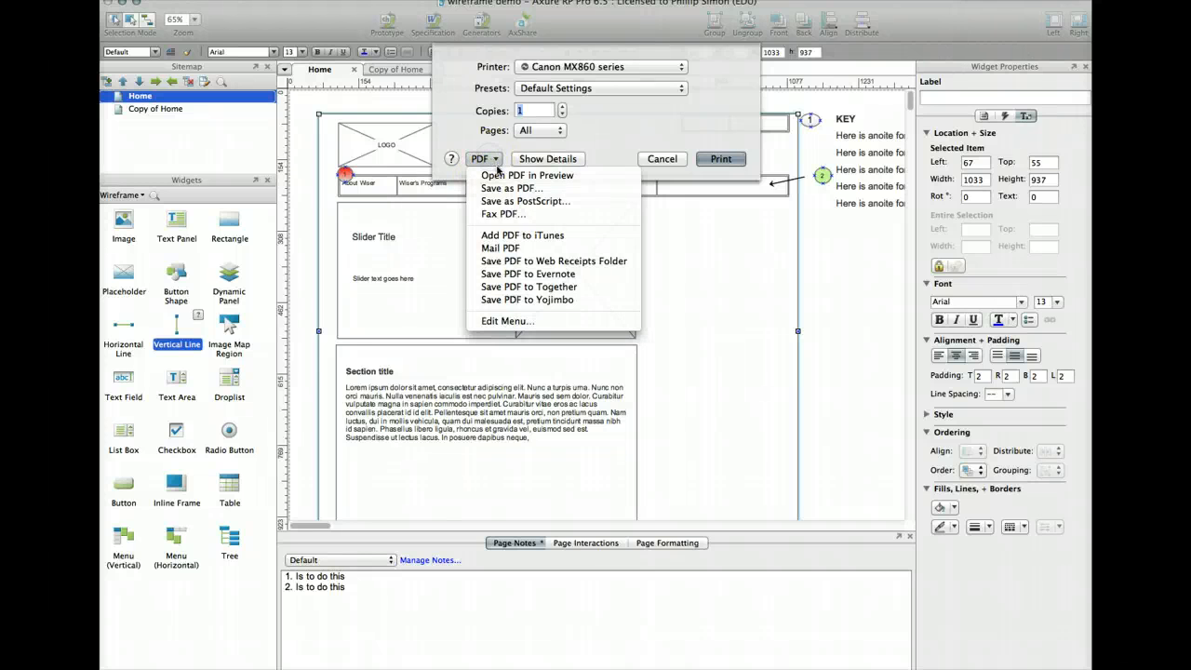
click(499, 176)
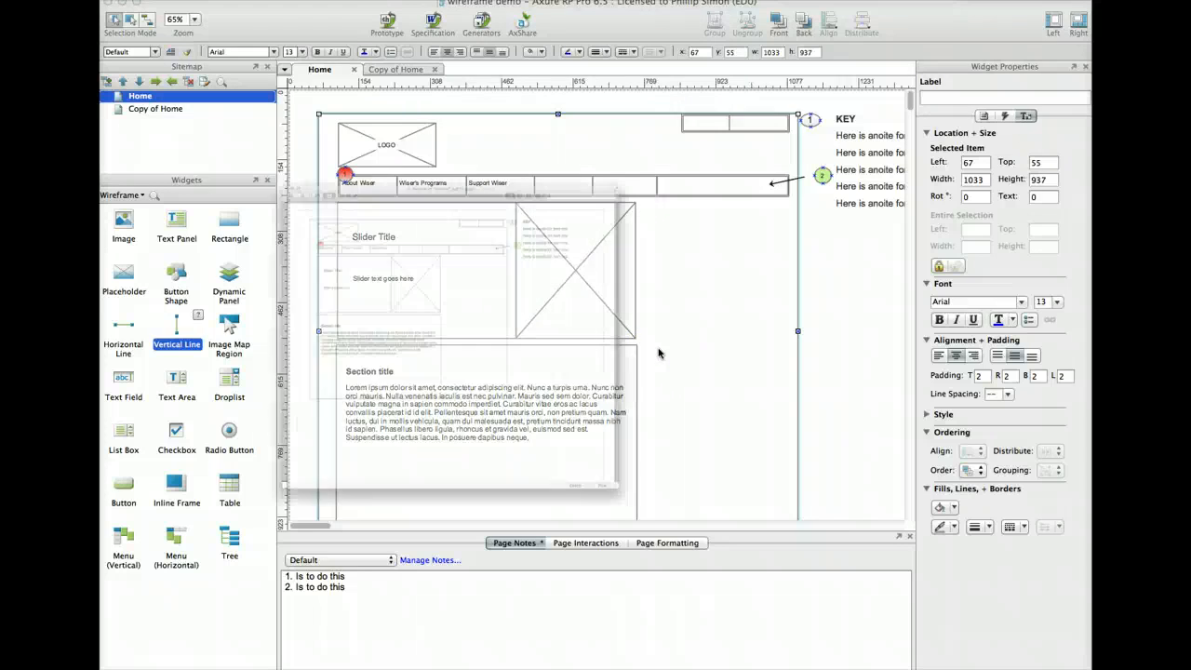
click(667, 328)
scroll(670, 327, up, 1)
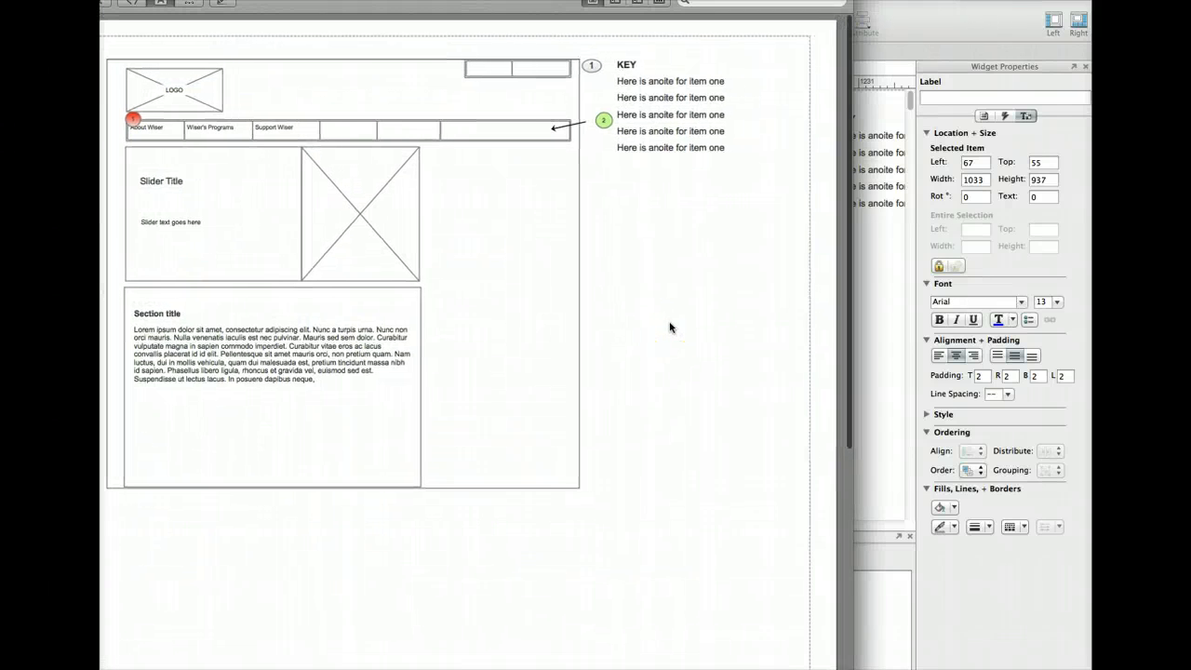
Reposition the PDF window to show the whole page with its KEY, and switch back to Axure
click(314, 53)
drag(292, 1, 361, 26)
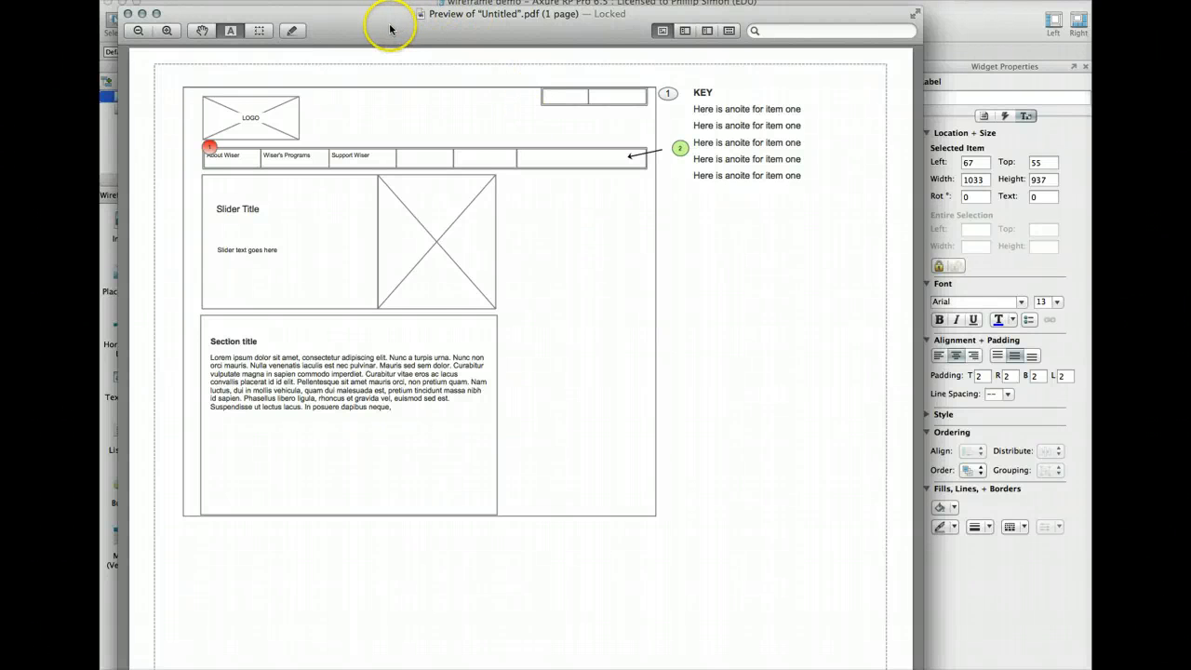
drag(390, 26, 448, 101)
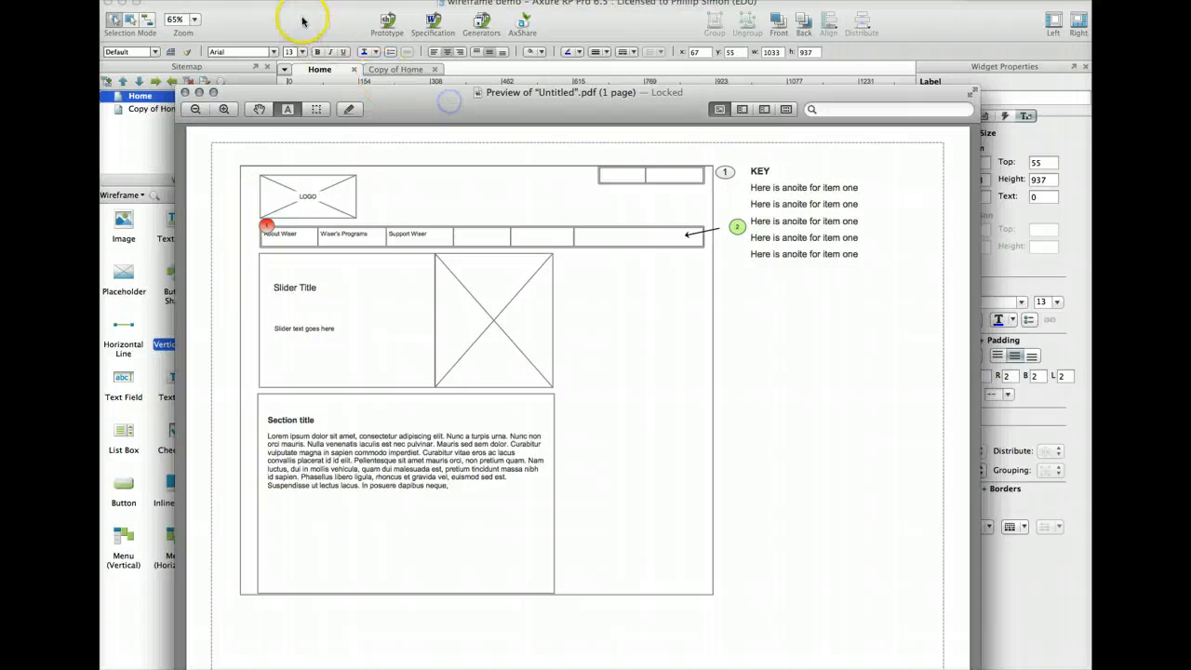
click(301, 11)
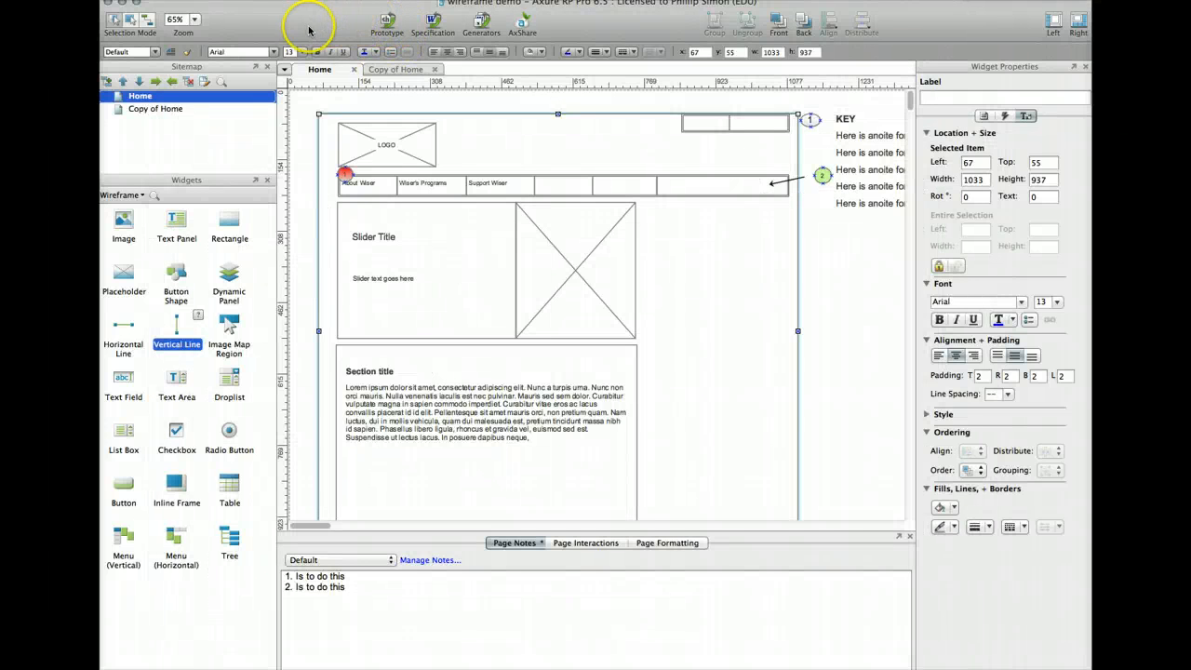